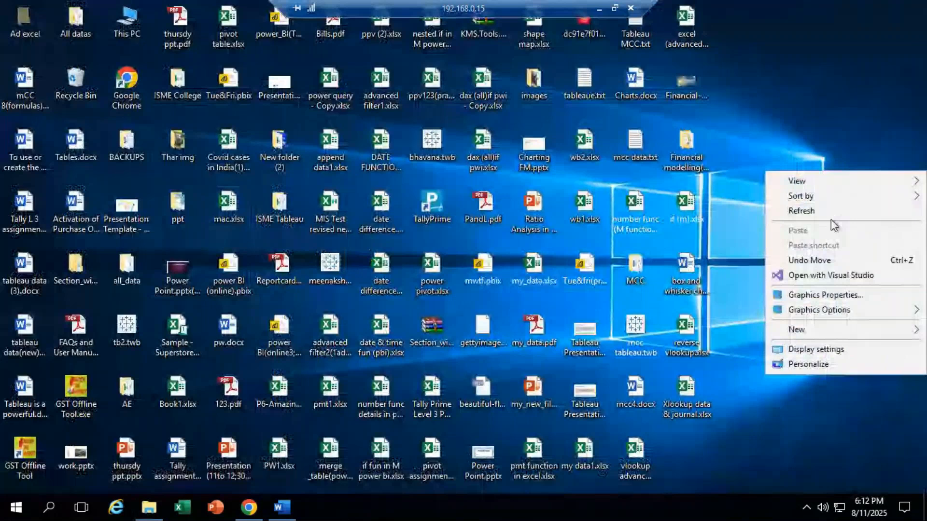
Step: Refresh the desktop and open mcc data.txt in Notepad, scrolled to the notes' end
left_click(829, 212)
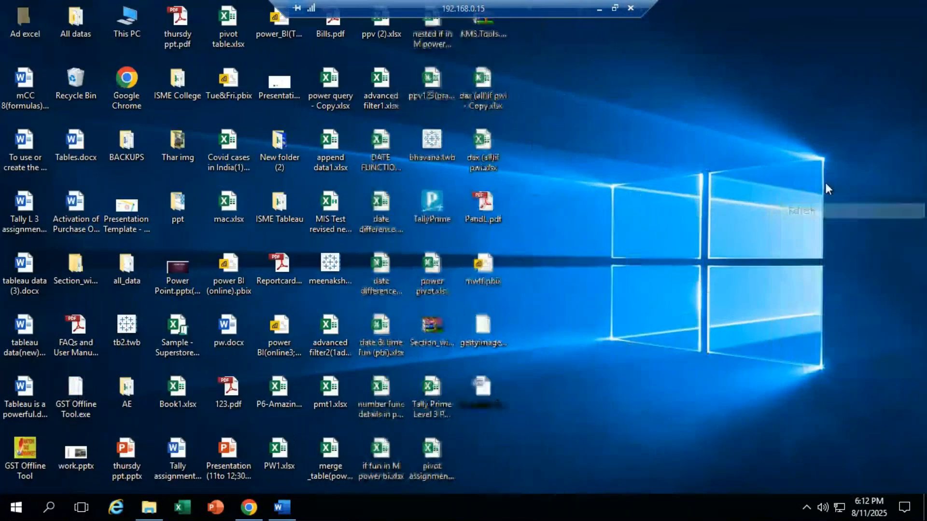
right_click(824, 183)
left_click(820, 198)
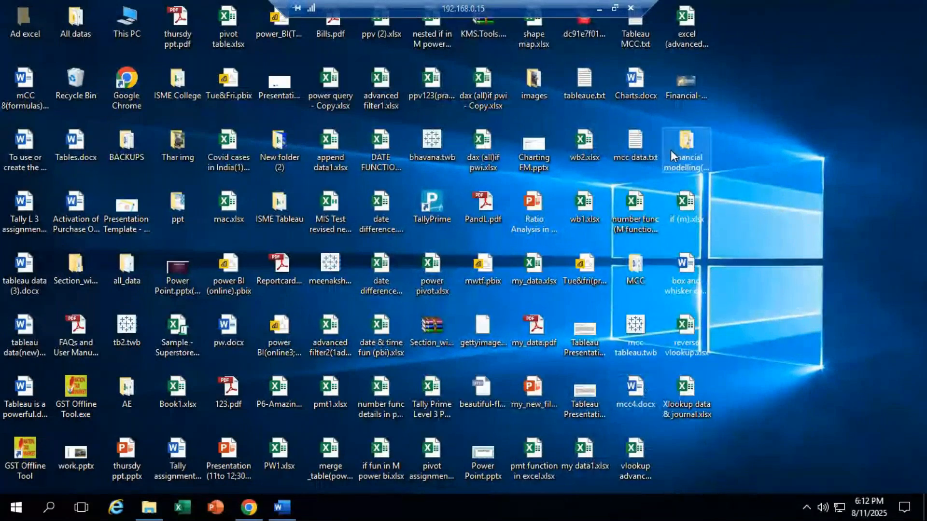
double_click(630, 147)
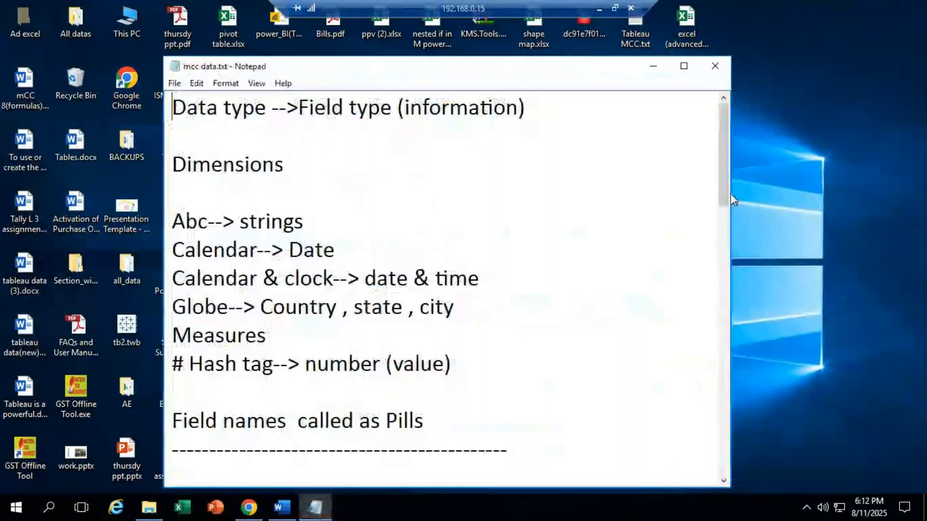
scroll(636, 218, "down", 1)
left_click_drag(723, 217, 717, 315)
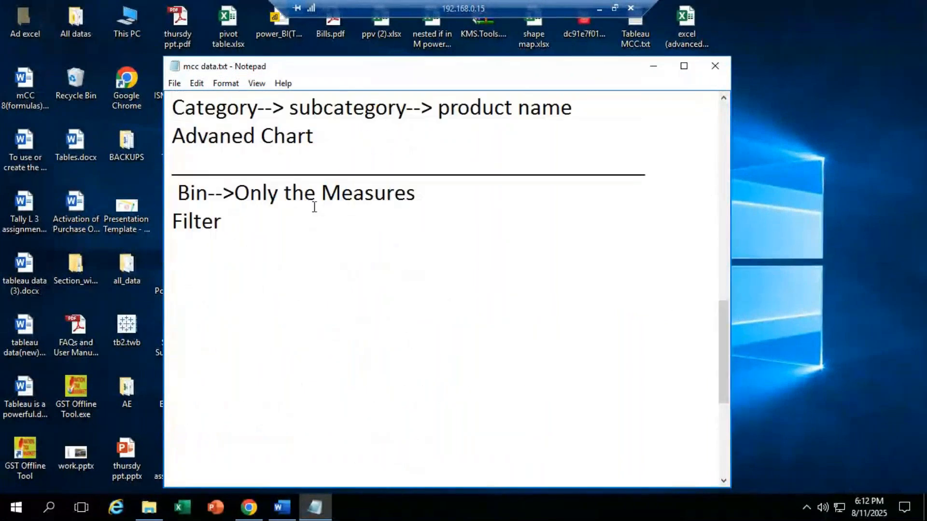
Step: Add a Set line and an underscore separator below the Filter topic
left_click(235, 229)
key("Return")
type("Set")
key("Return")
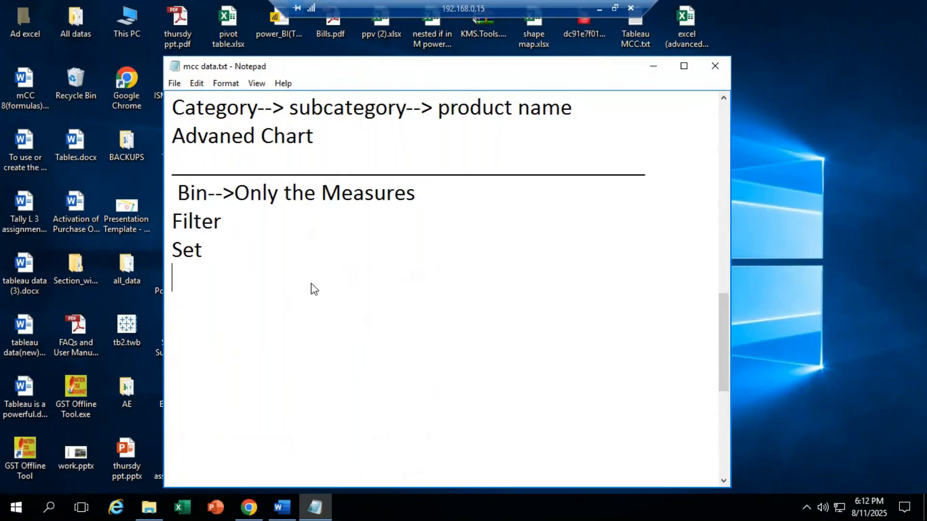
type(">>>>>>>")
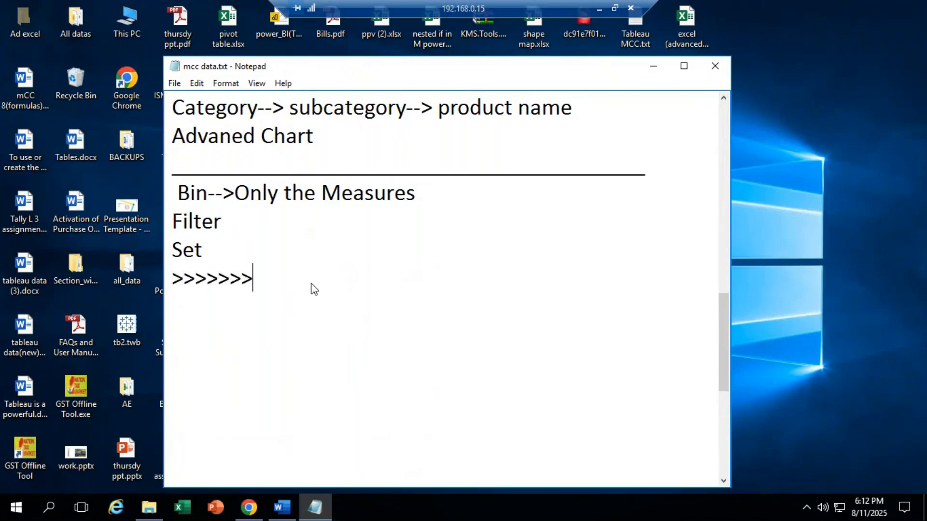
key("BackSpace")
key("BackSpace")
key("BackSpace")
key("BackSpace")
key("BackSpace")
key("BackSpace")
key("BackSpace")
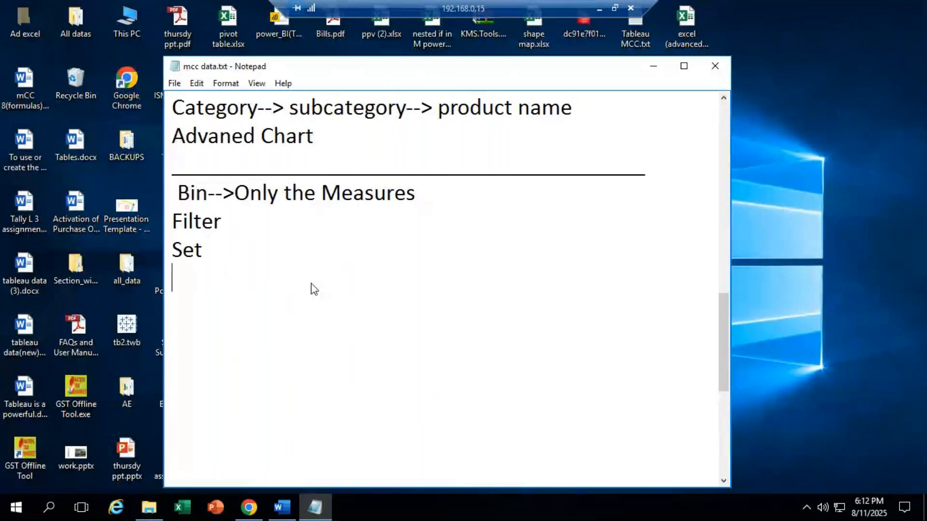
type("________________________________")
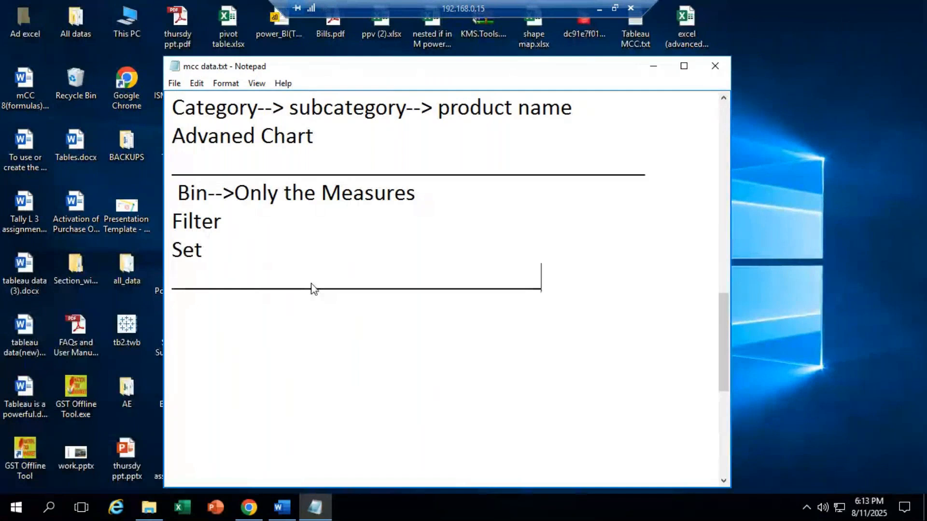
Step: Add the heading 'Formulas (calculation field)' on a new line and minimize Notepad
key("Return")
key("Return")
type("F")
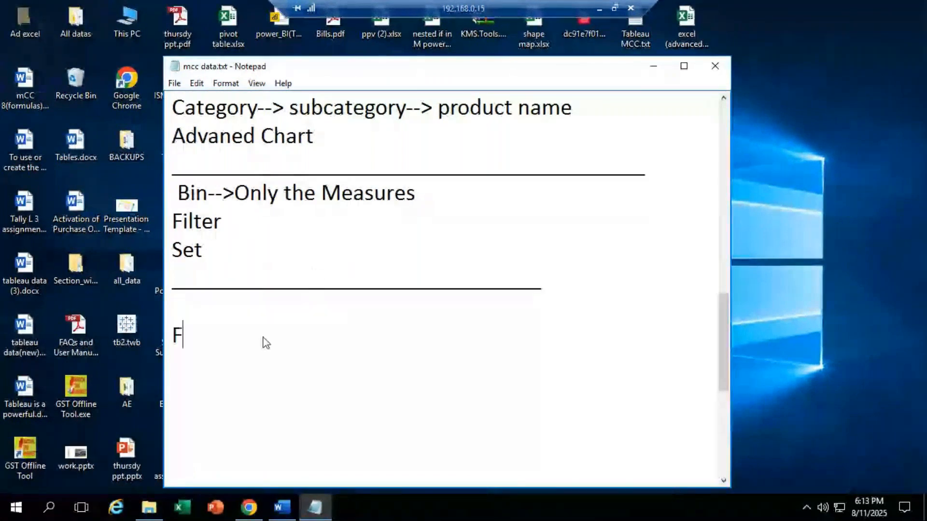
type("ormul")
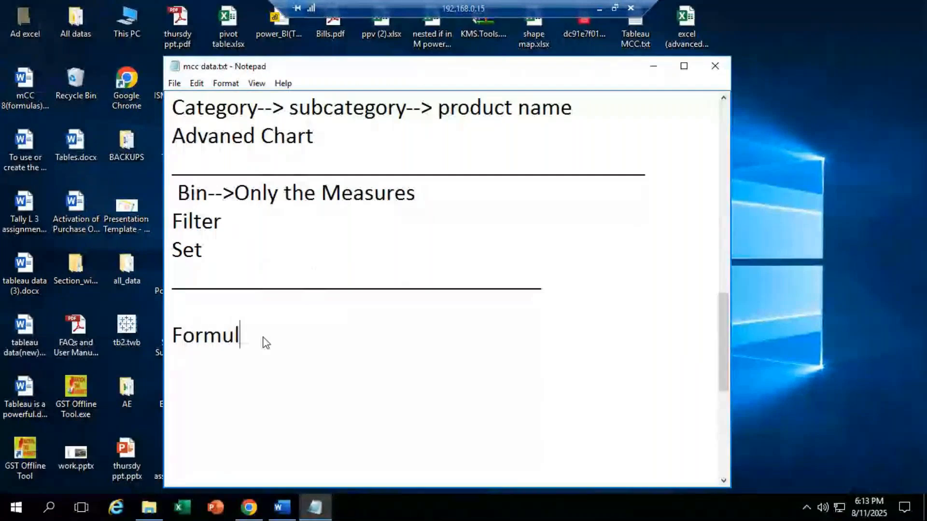
type("a")
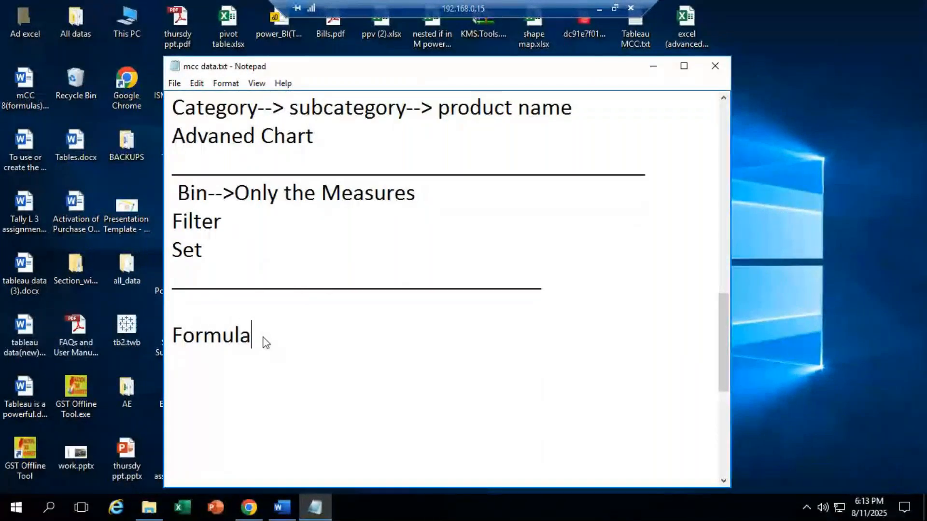
type("s (cal")
type("culation fi")
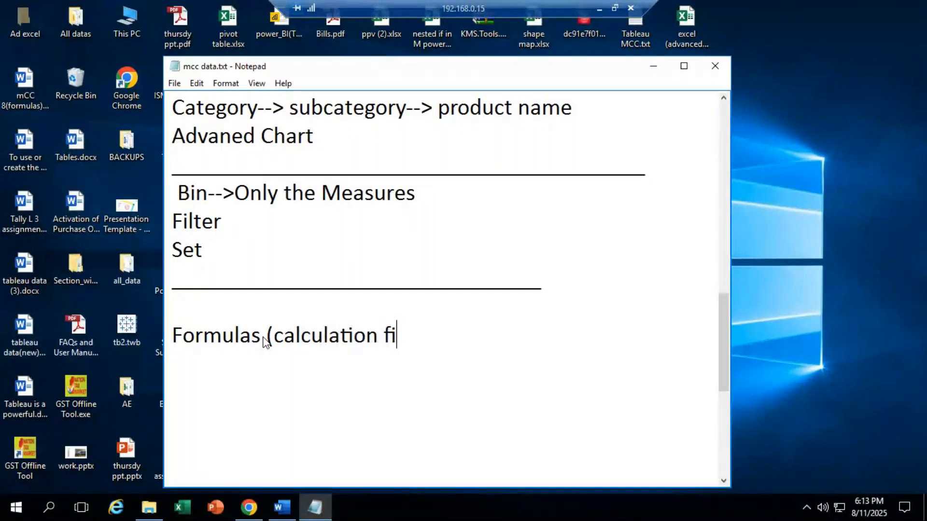
type("eld)")
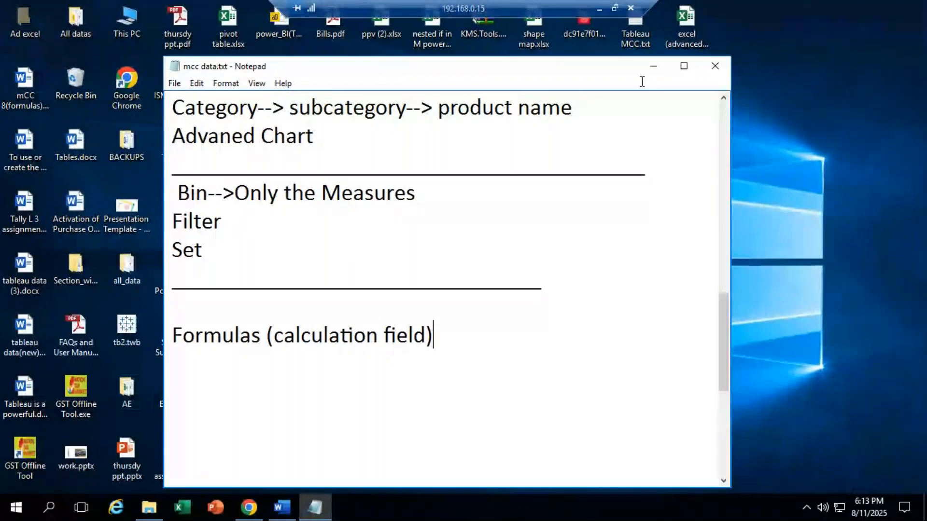
left_click(653, 65)
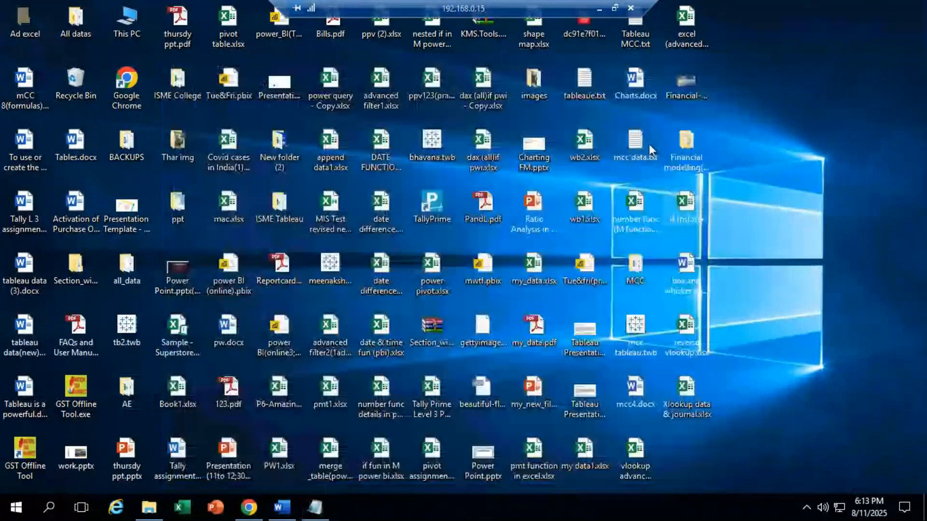
Step: Launch mcc tableau.twb from the desktop in Tableau Desktop
left_click(635, 329)
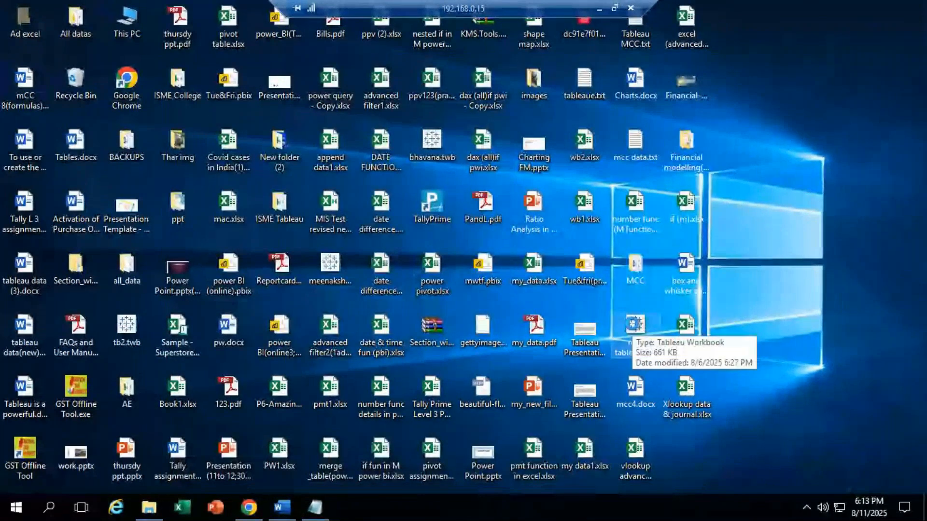
double_click(635, 328)
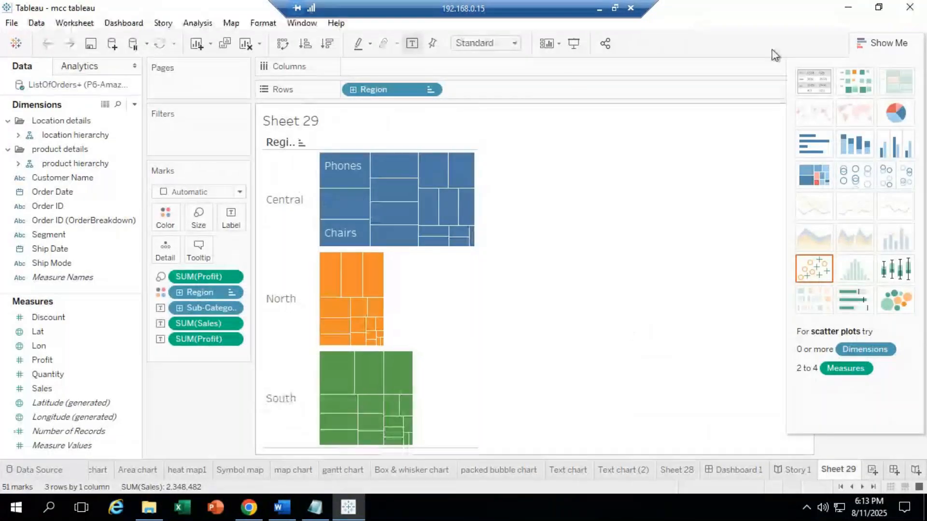
Step: Collapse Show Me to reveal the Region legend, check its options, then switch to Story 1
left_click(891, 43)
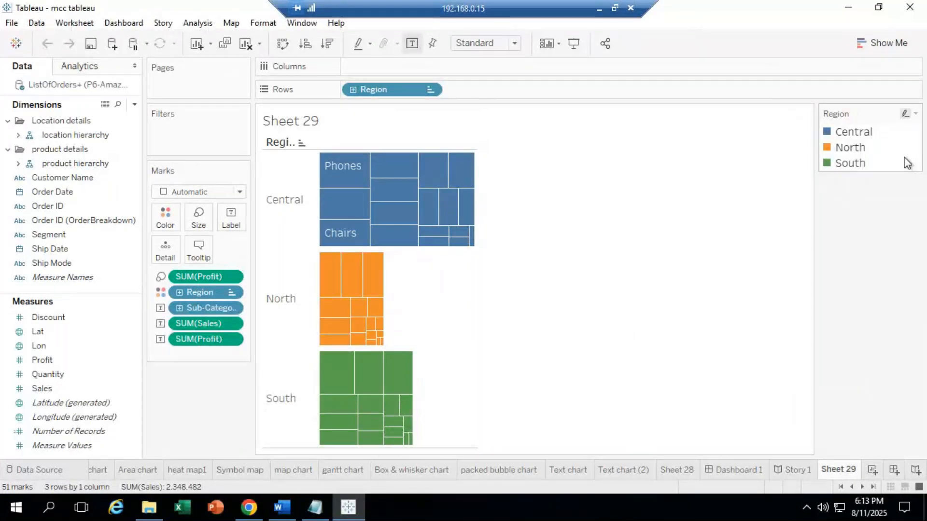
left_click(917, 115)
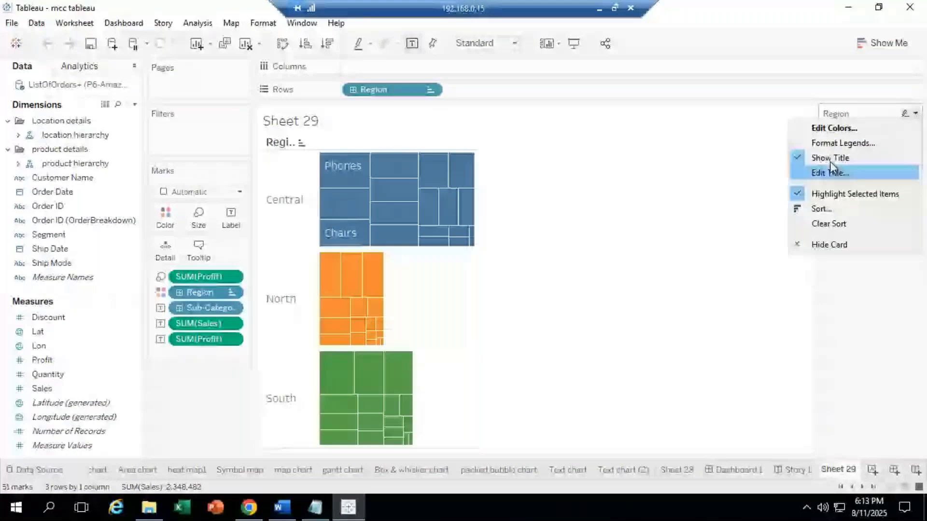
left_click(261, 188)
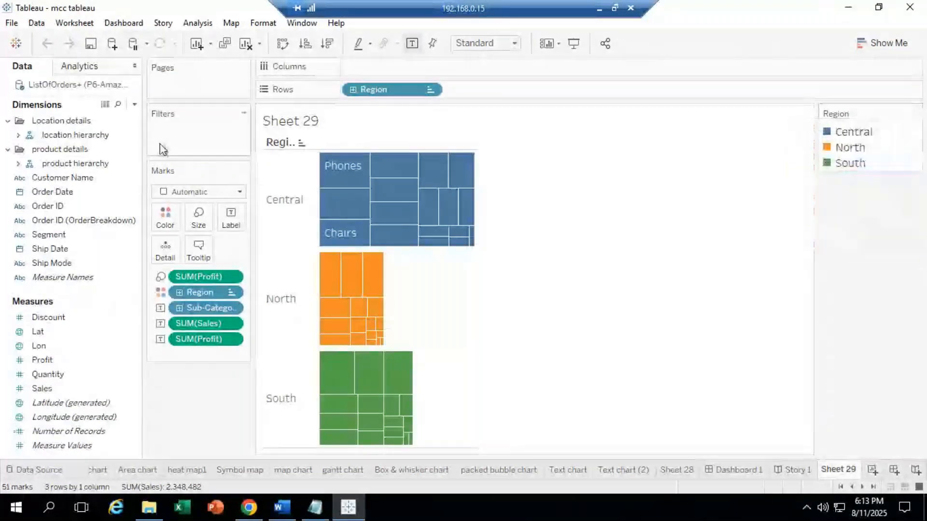
left_click(795, 473)
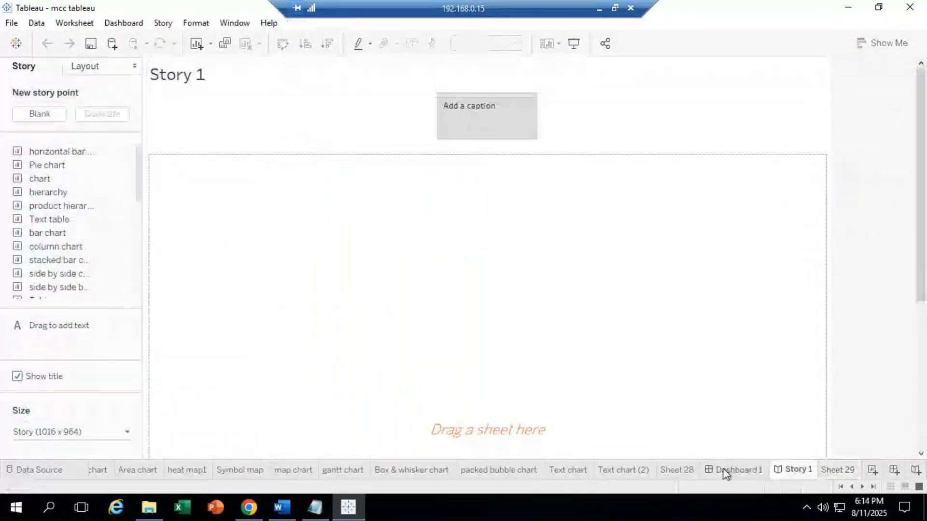
left_click(722, 470)
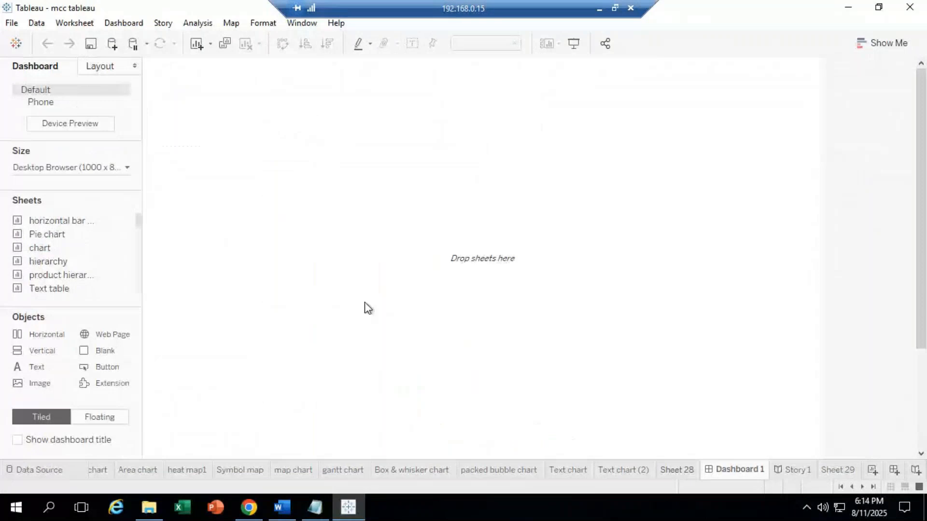
left_click(676, 470)
left_click(644, 470)
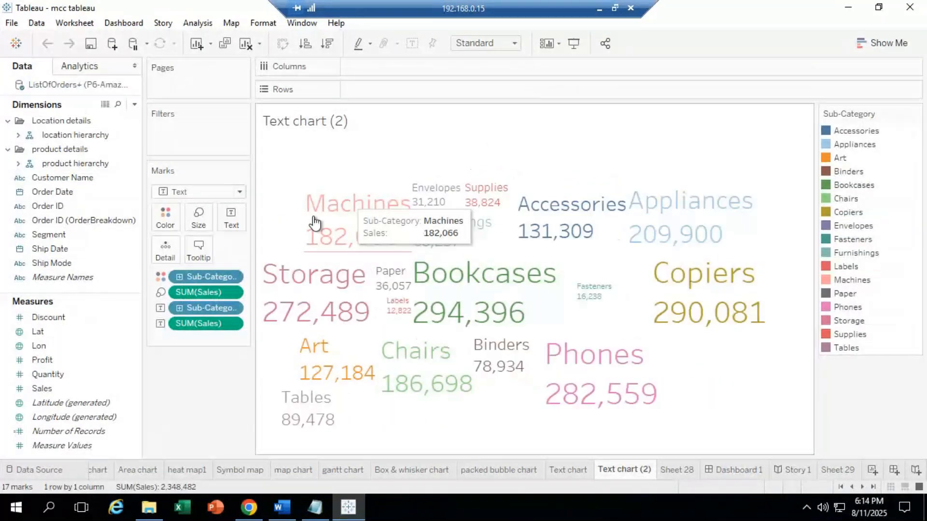
left_click(915, 114)
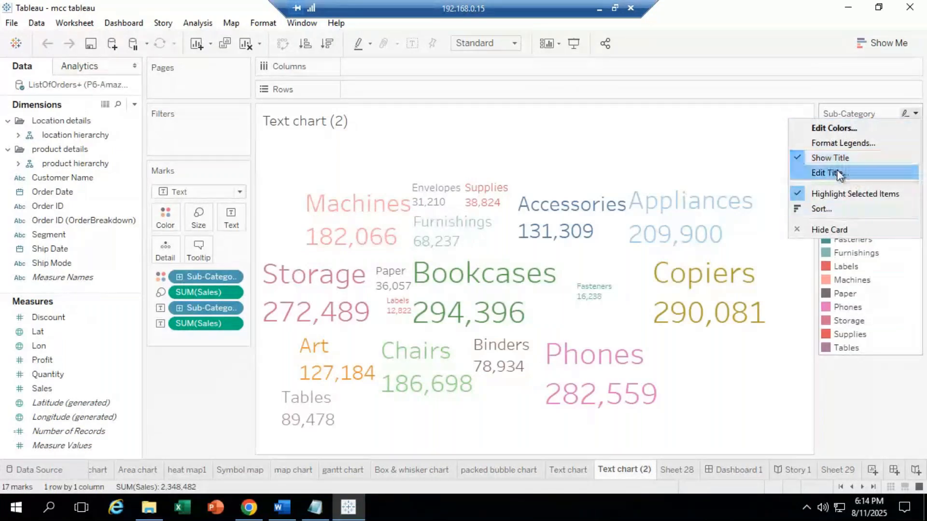
left_click(183, 128)
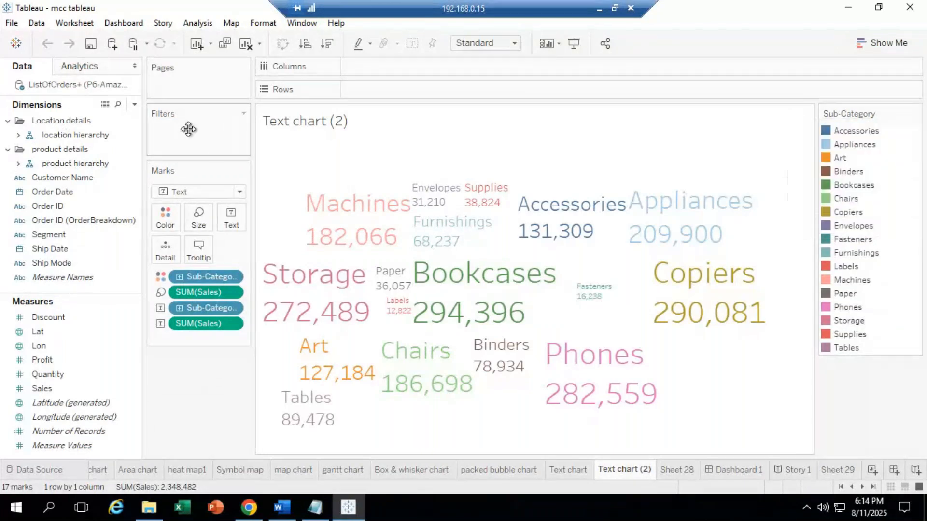
left_click(676, 469)
left_click(746, 469)
mouse_move(798, 468)
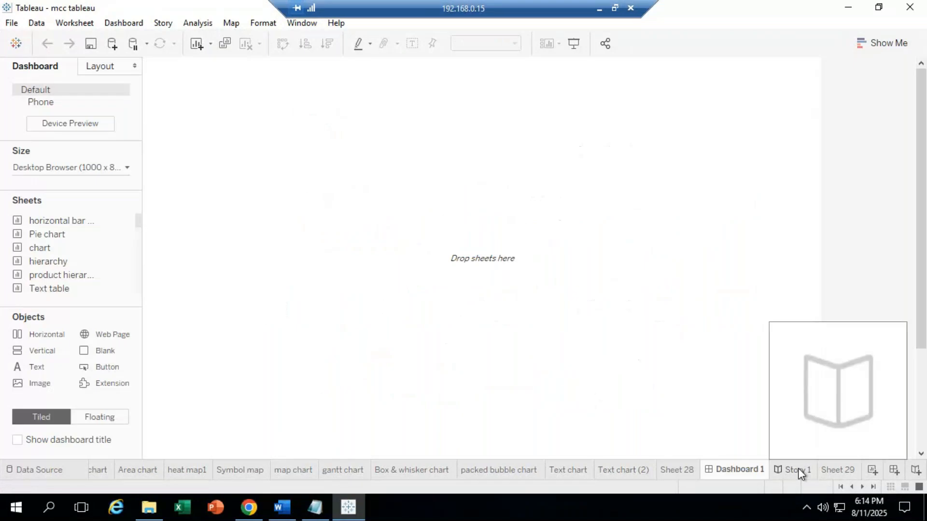
left_click(797, 468)
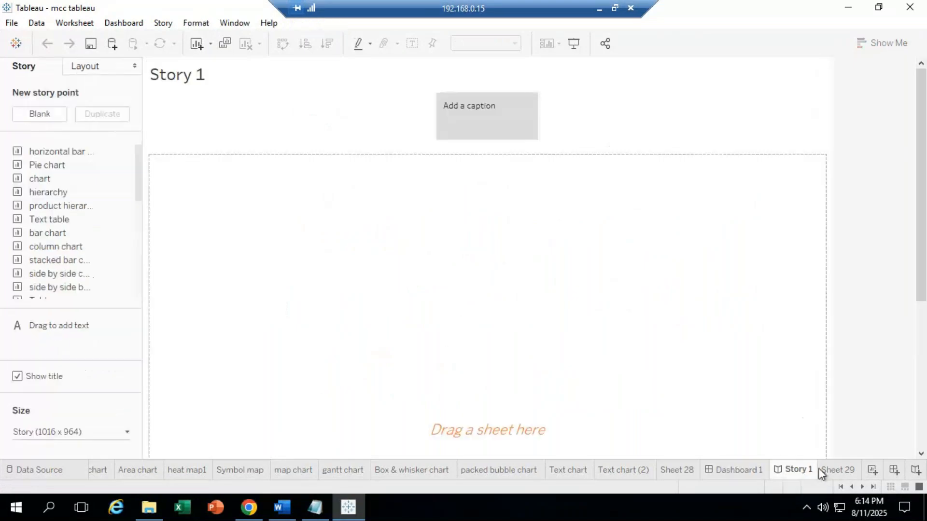
left_click(838, 469)
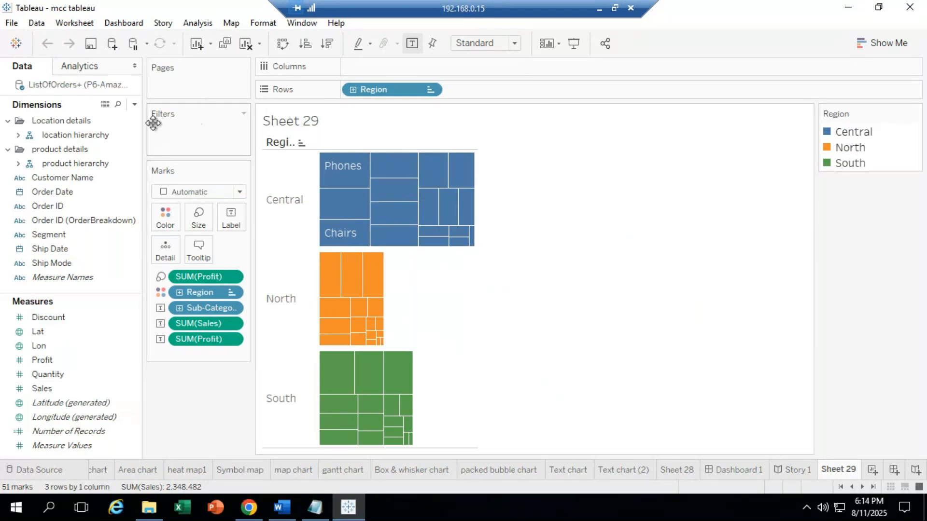
Step: Add Region to Sheet 29's filters, keeping Central, North and South
left_click(18, 135)
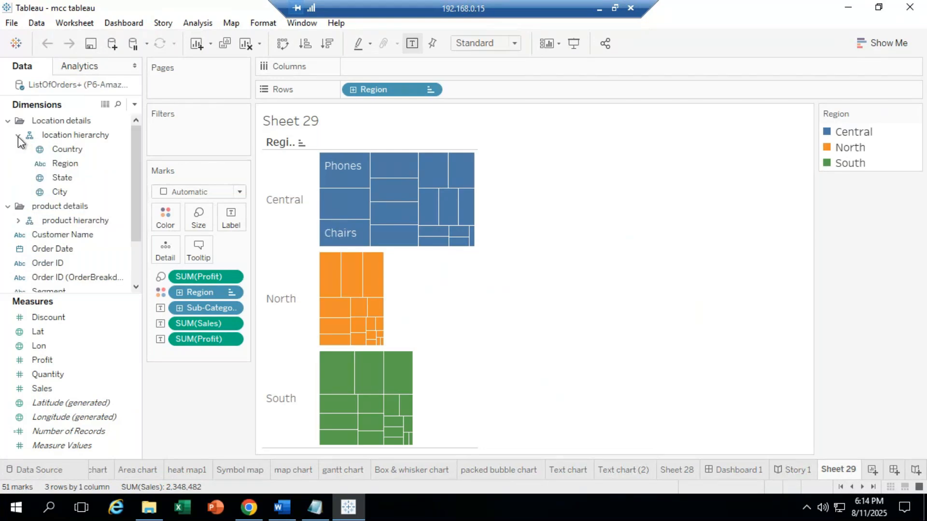
left_click_drag(52, 160, 175, 129)
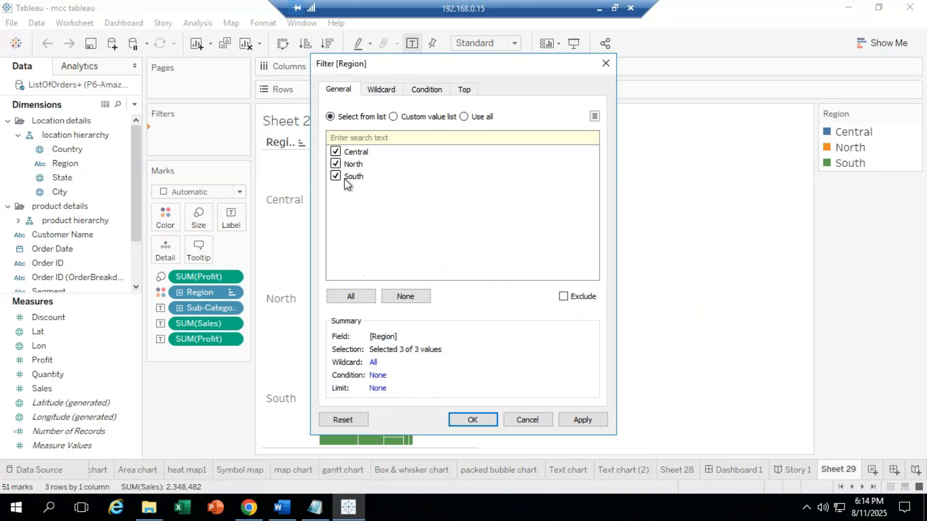
left_click(485, 420)
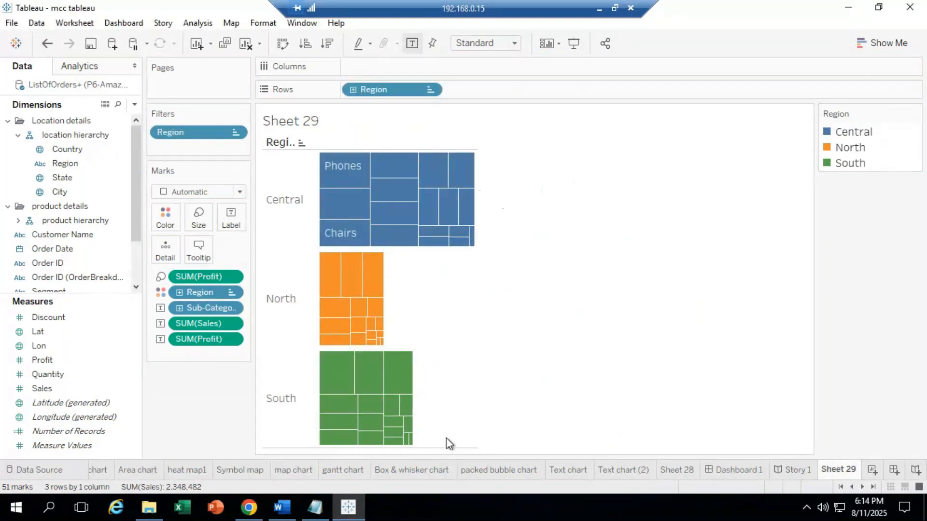
Step: Reposition the Show Me panel away from the Region legend and check the legend's options
left_click(884, 42)
left_click_drag(885, 111, 905, 252)
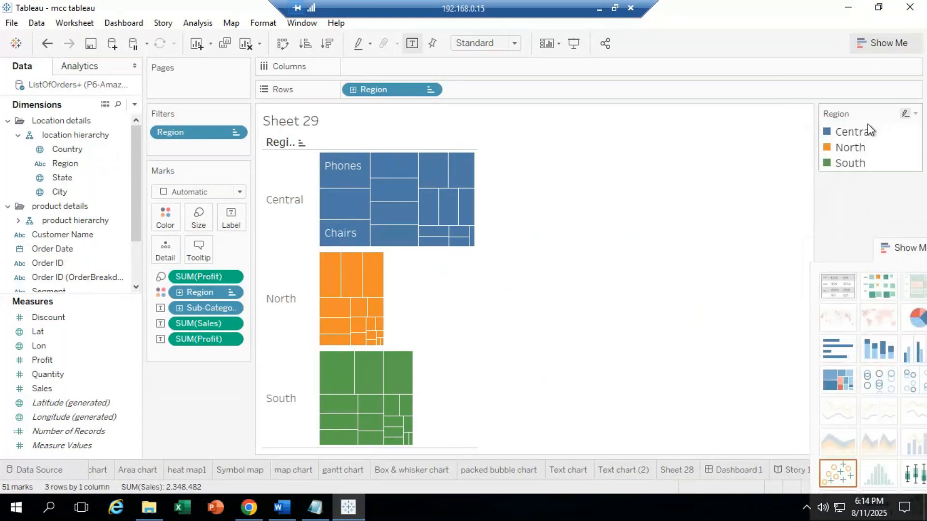
left_click(915, 114)
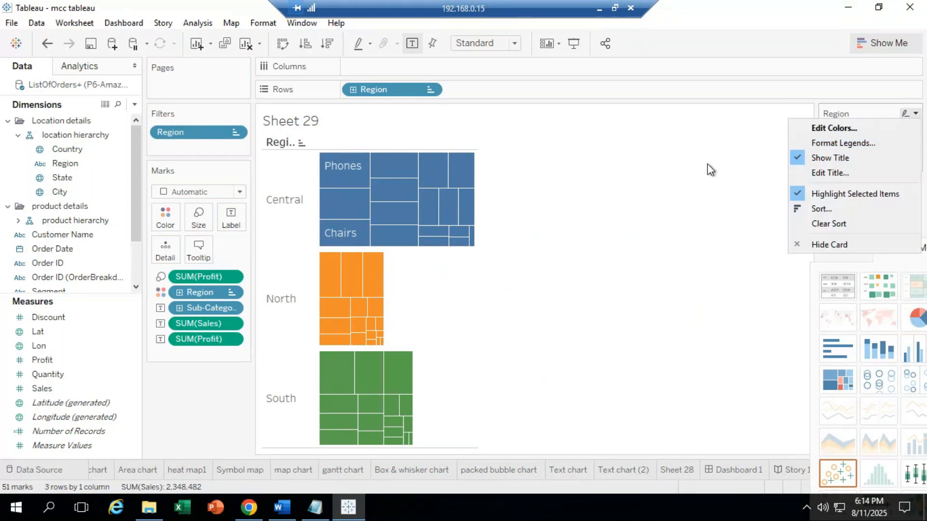
left_click(629, 153)
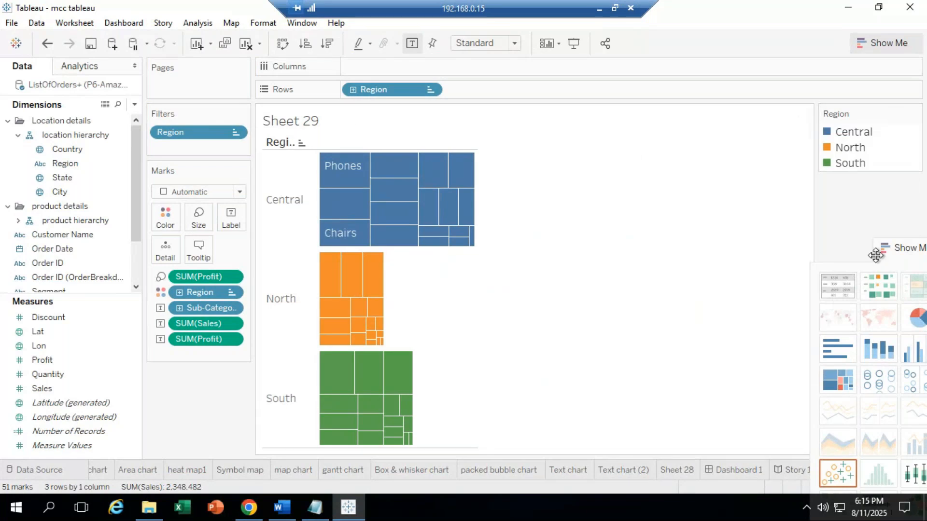
left_click_drag(897, 245, 891, 173)
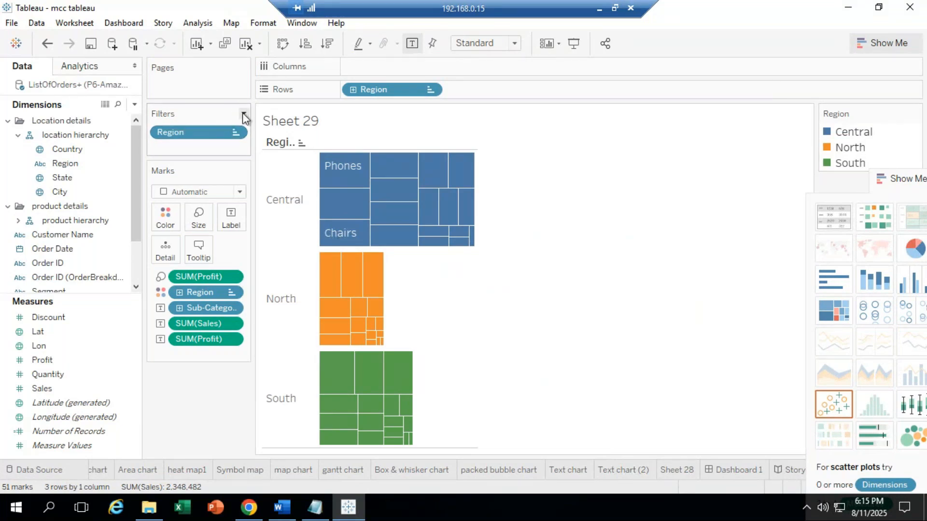
Step: Review the Region filter's settings and legend options without making changes
left_click(244, 115)
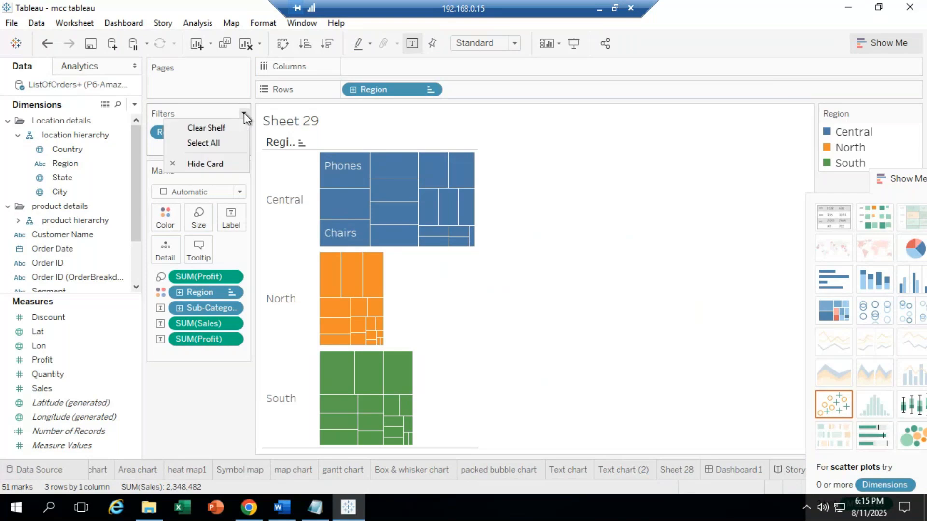
left_click(155, 143)
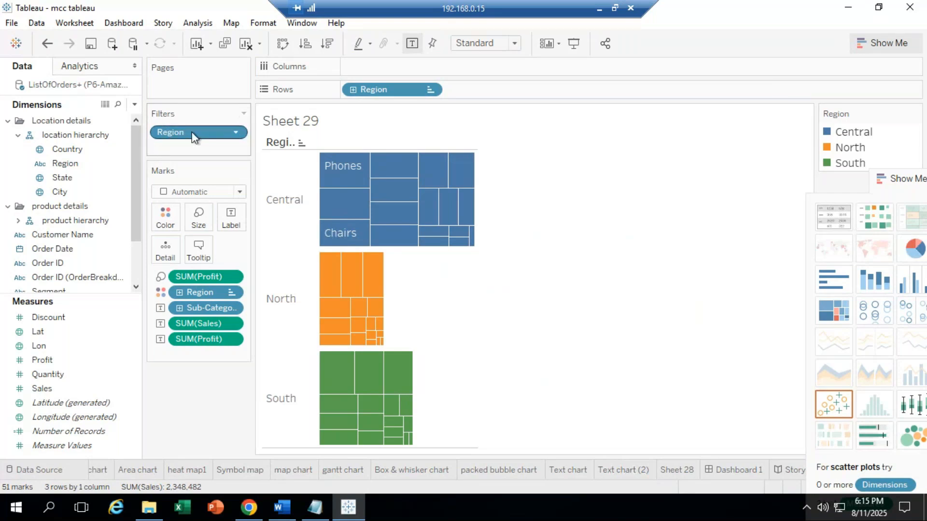
left_click(237, 133)
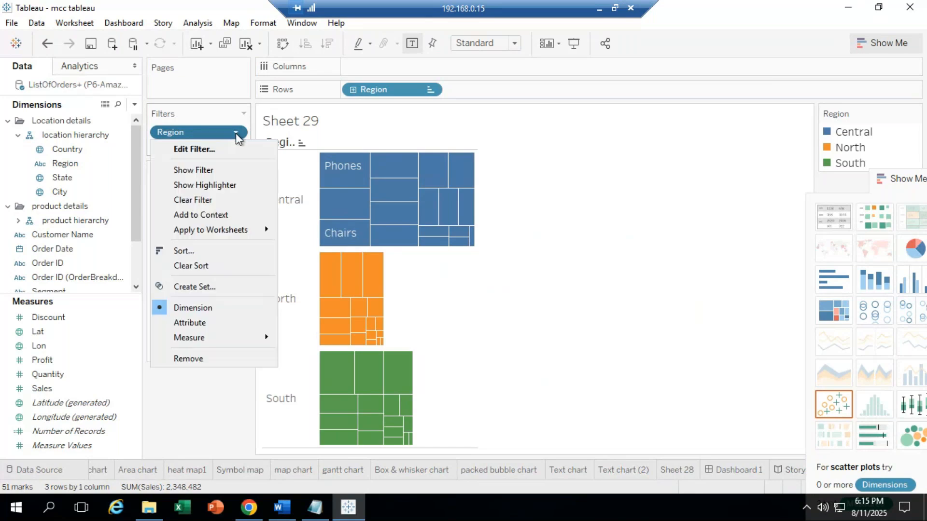
left_click(204, 151)
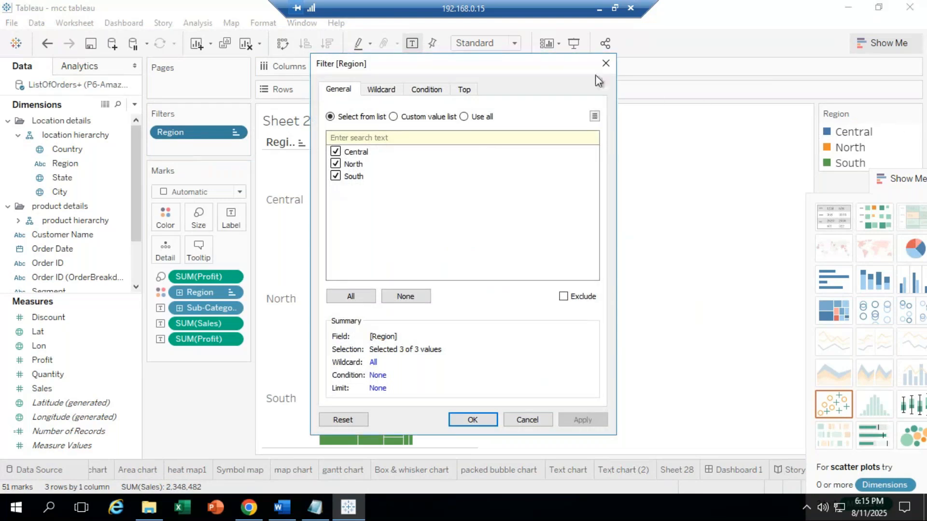
left_click(605, 63)
left_click(916, 114)
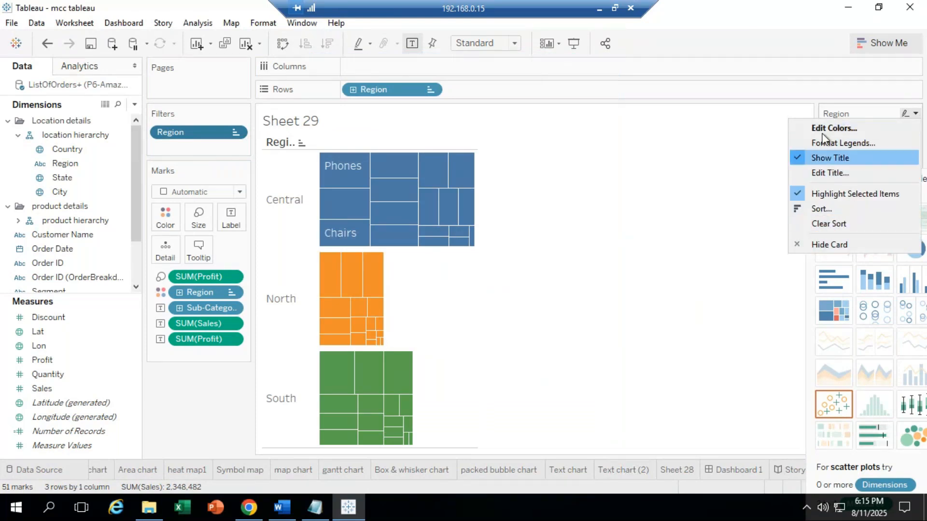
left_click(770, 124)
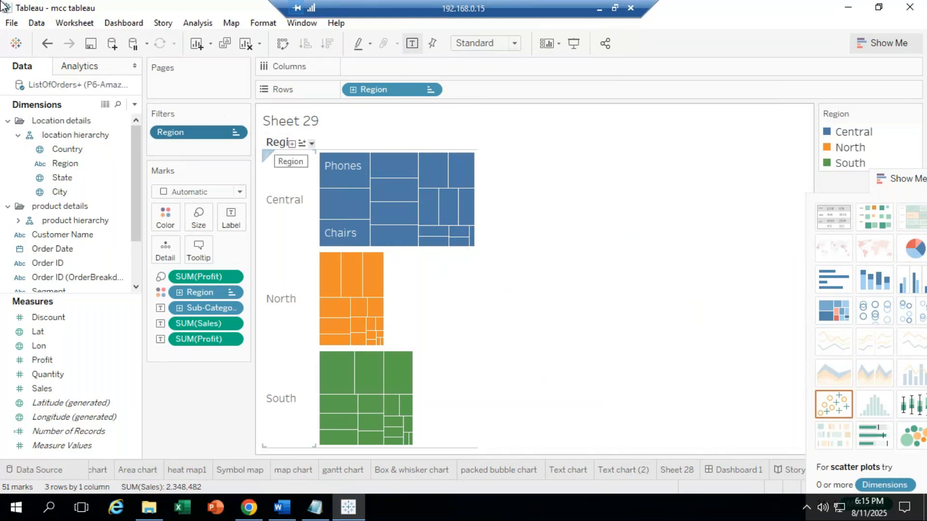
Step: Show the Region filter card on Sheet 29 and move Show Me below the legend
left_click(236, 133)
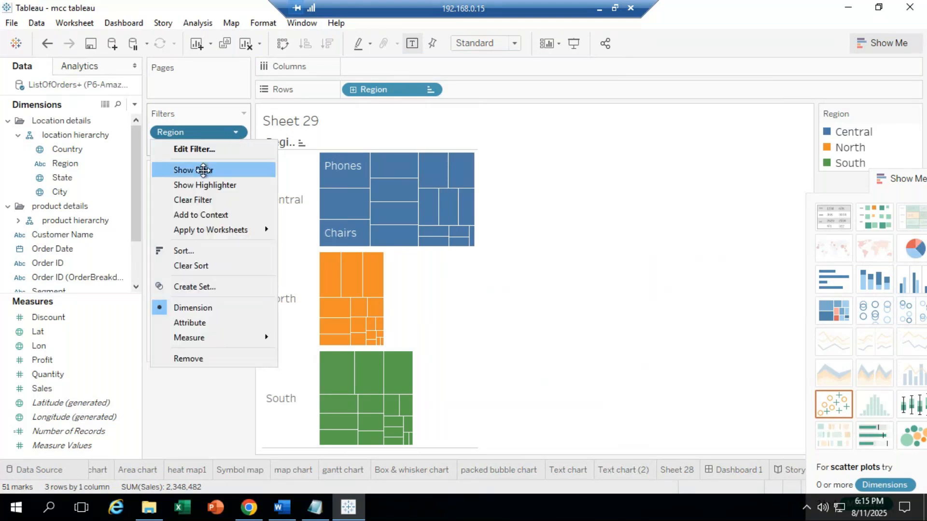
left_click(203, 171)
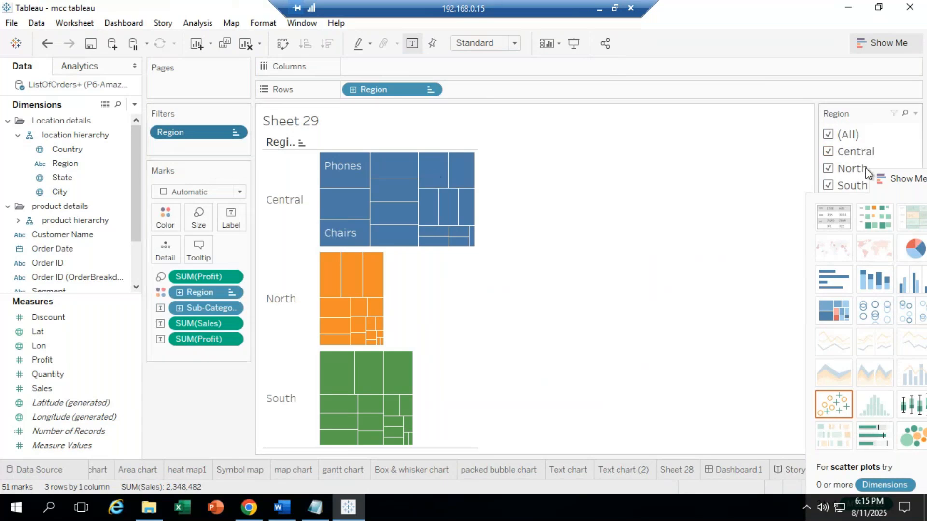
left_click_drag(910, 178, 923, 265)
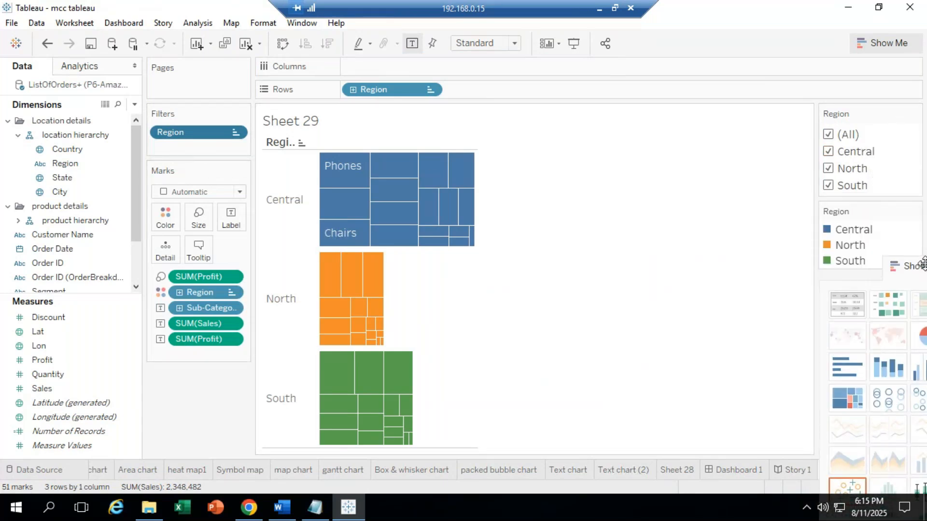
mouse_move(853, 175)
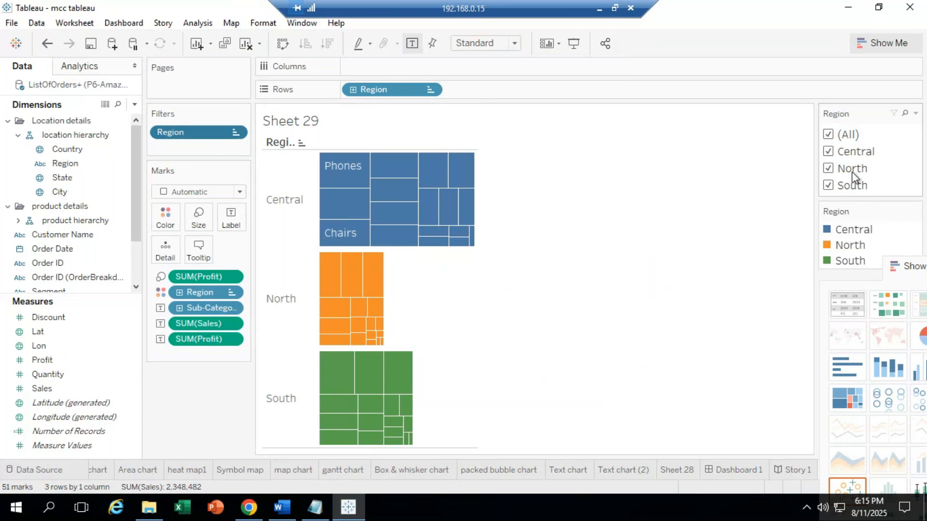
left_click(915, 115)
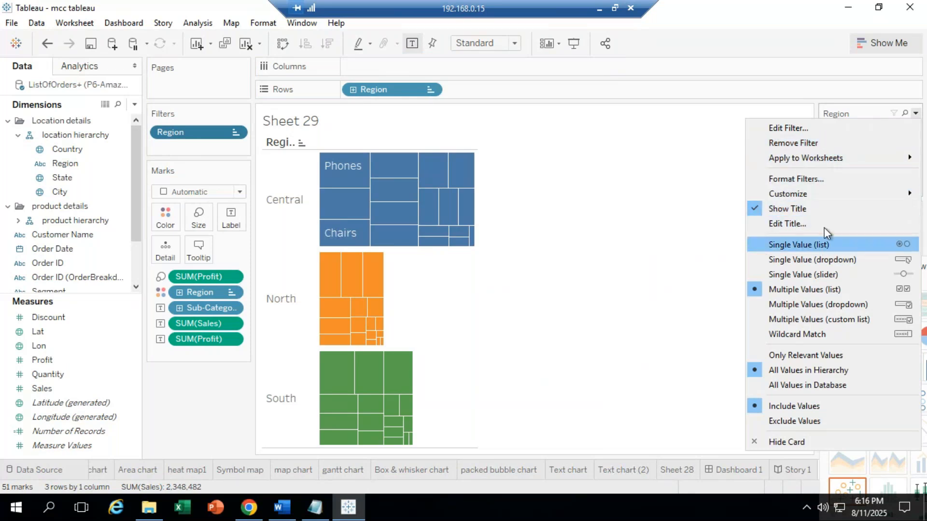
mouse_move(827, 158)
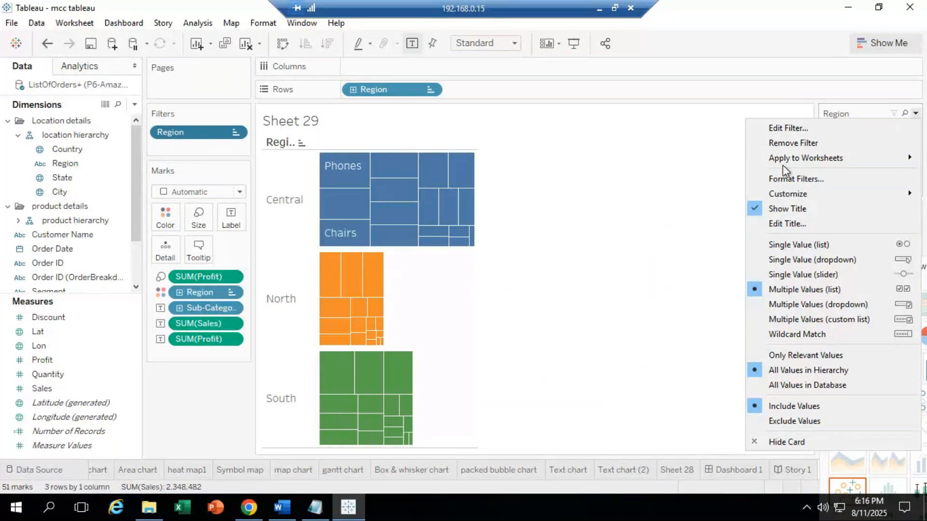
mouse_move(783, 159)
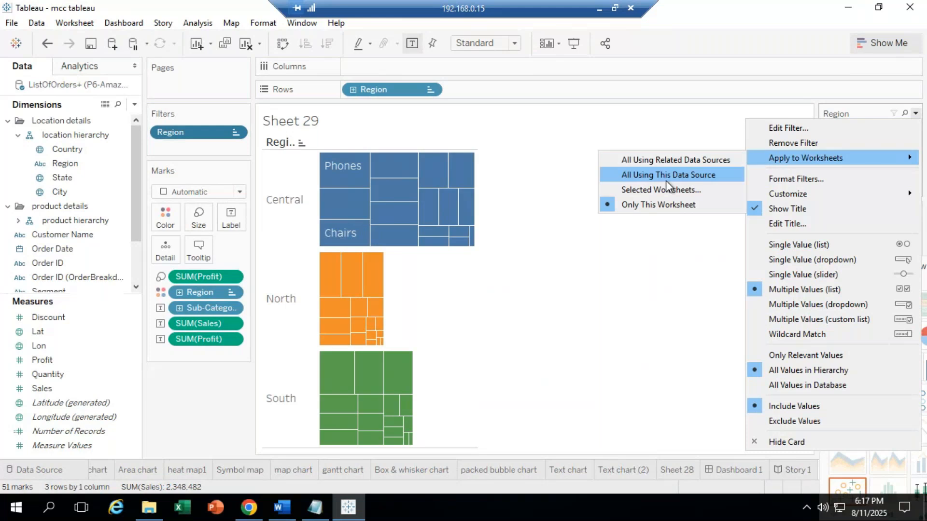
left_click(630, 7)
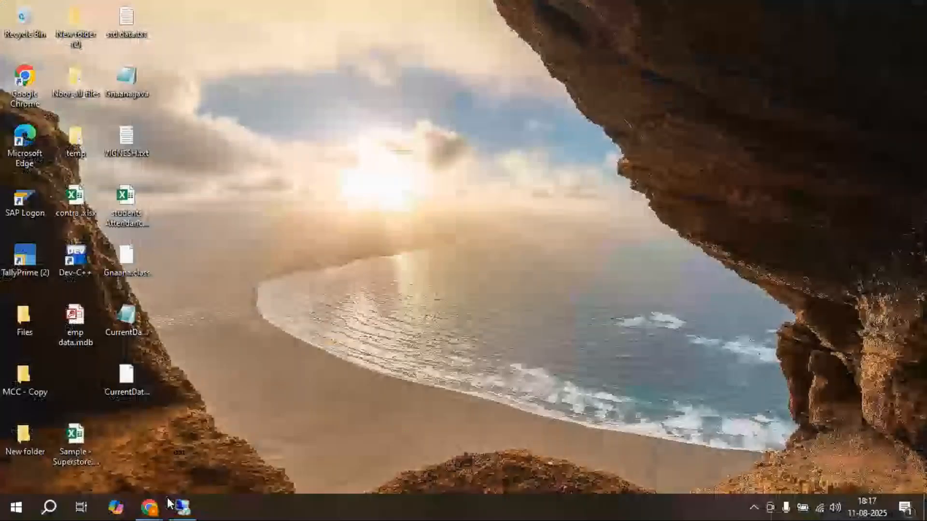
Step: Send 'am i audible??' in the GoTo Meeting chat, then return to Remote Desktop
left_click(236, 447)
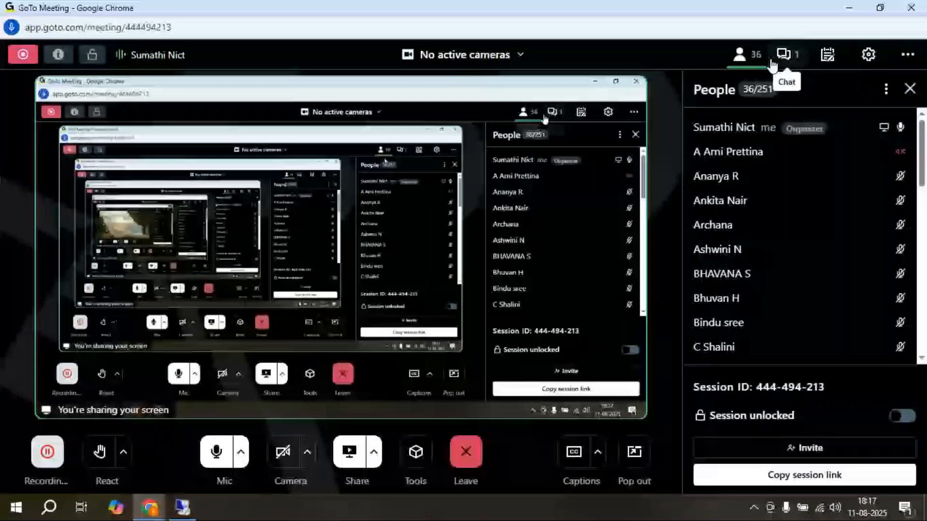
left_click(773, 64)
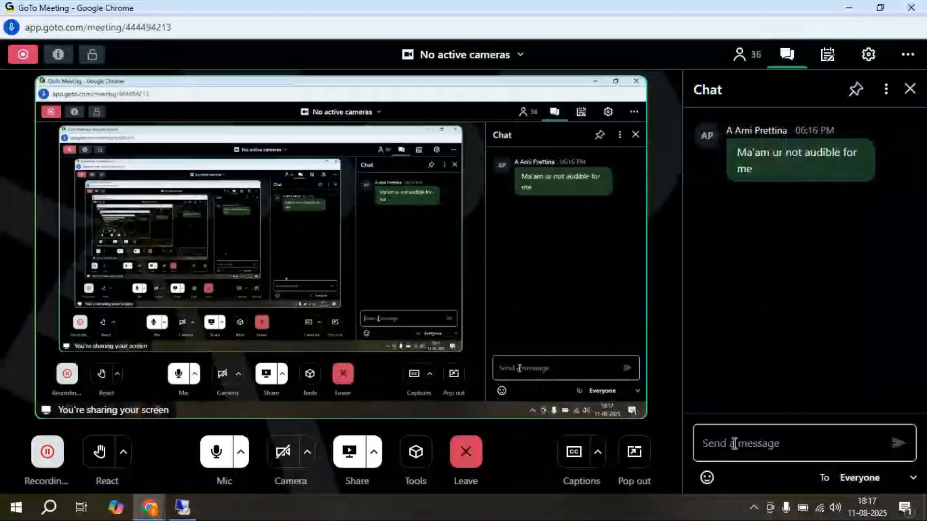
type("am")
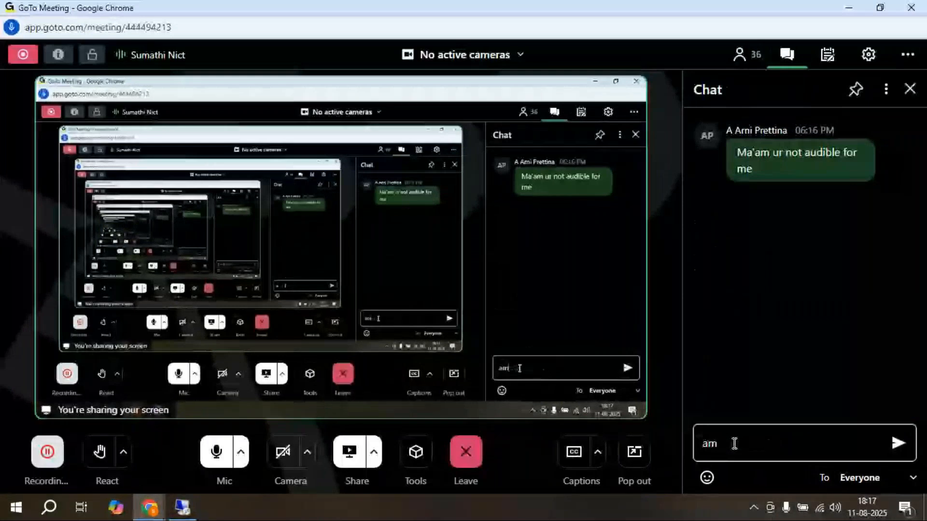
type(" i a")
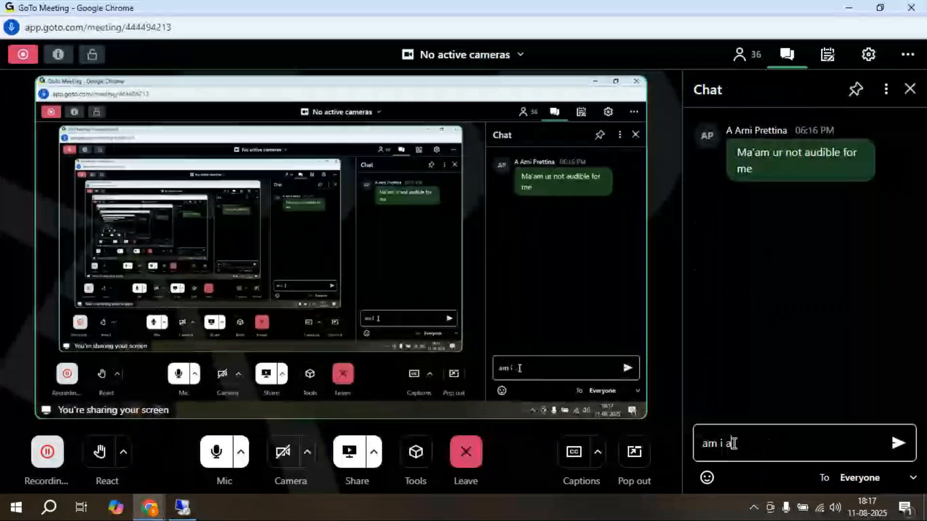
type("udible")
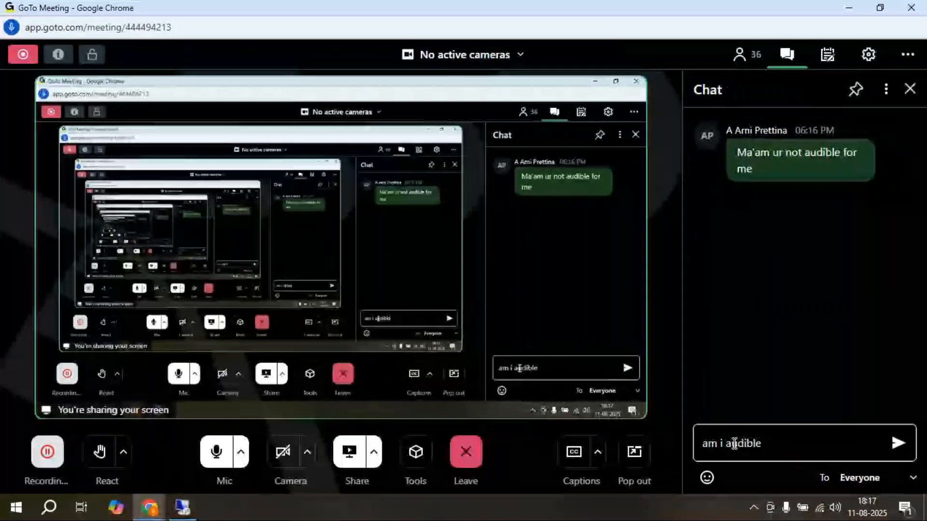
type("??")
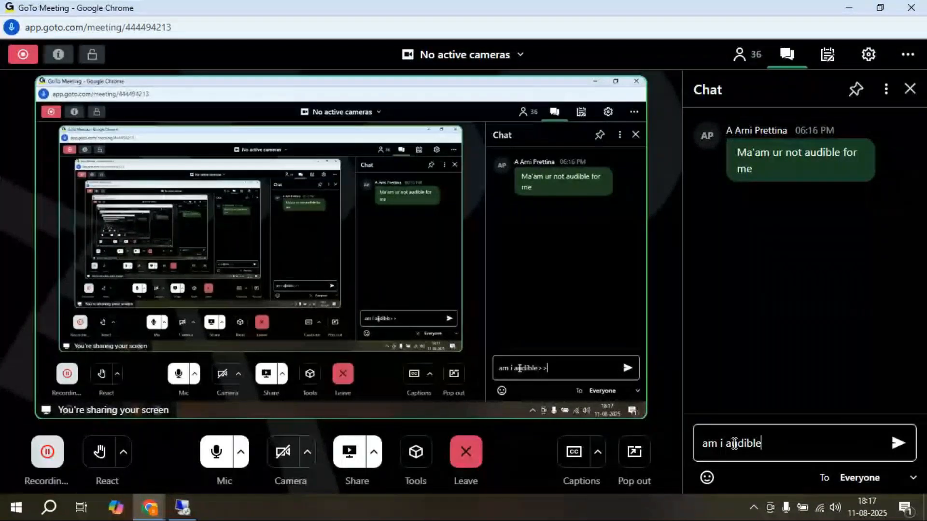
key("Return")
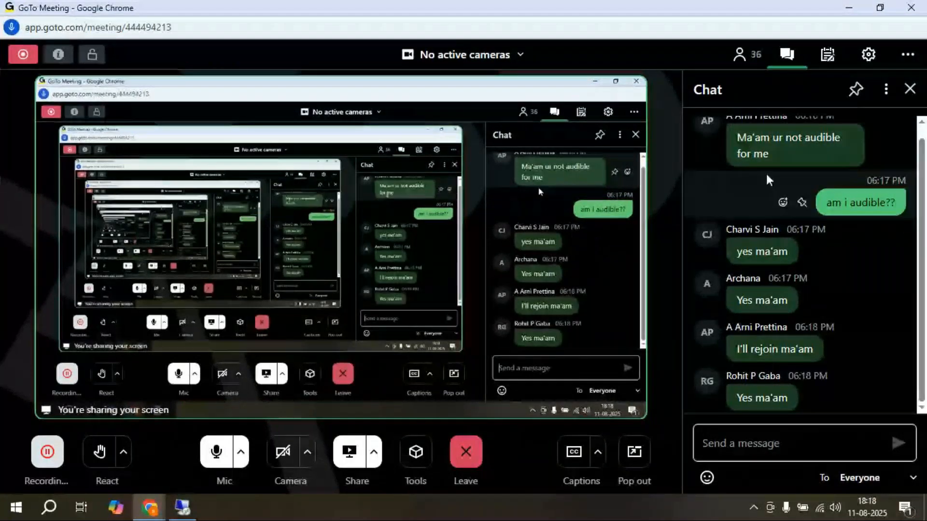
scroll(783, 193, "up", 1)
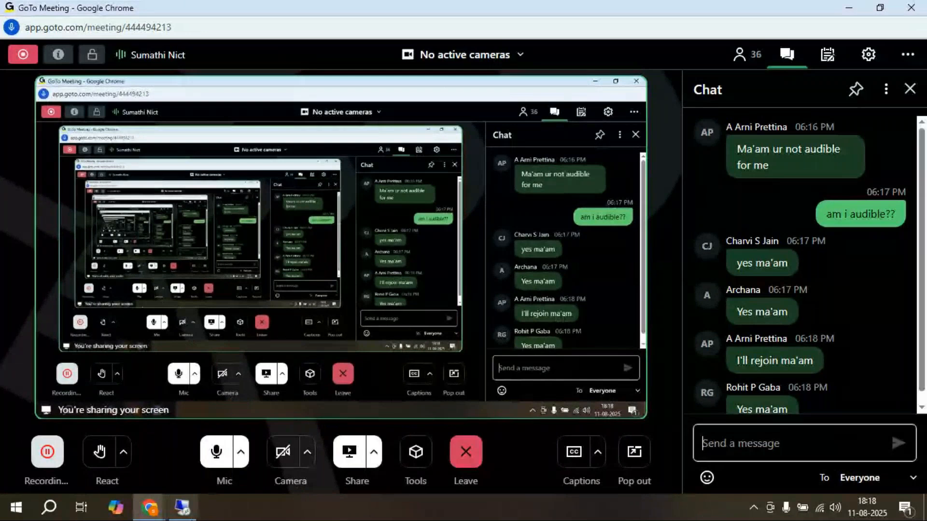
key("alt+Tab")
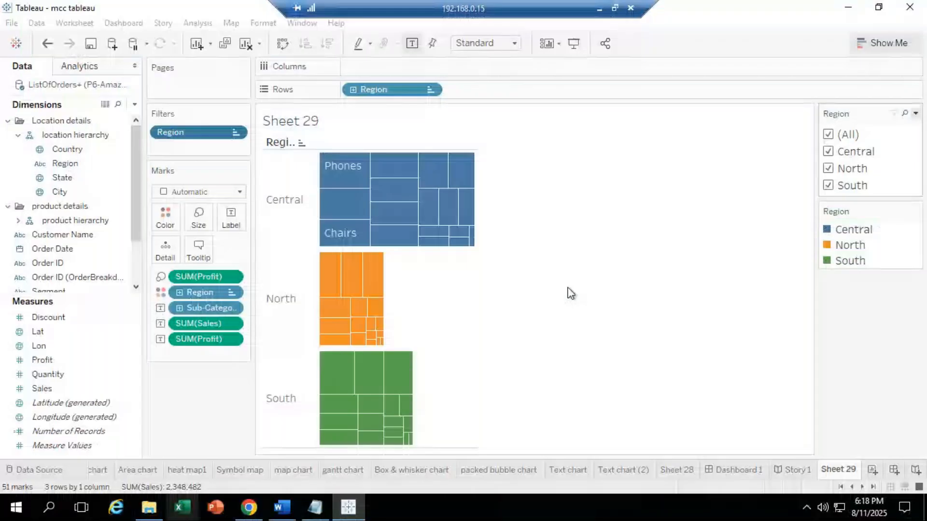
Step: Return to Tableau and browse the Region filter card's Apply to Worksheets choices
left_click(570, 294)
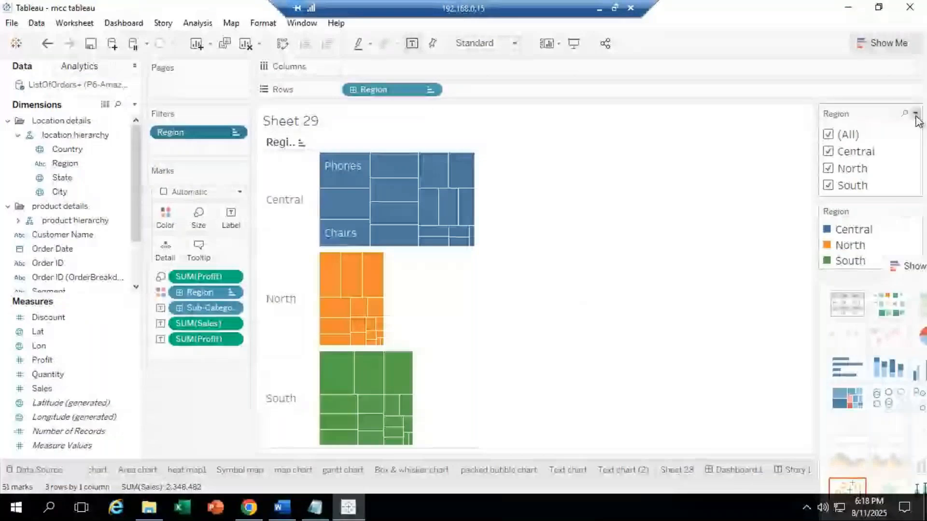
left_click(915, 114)
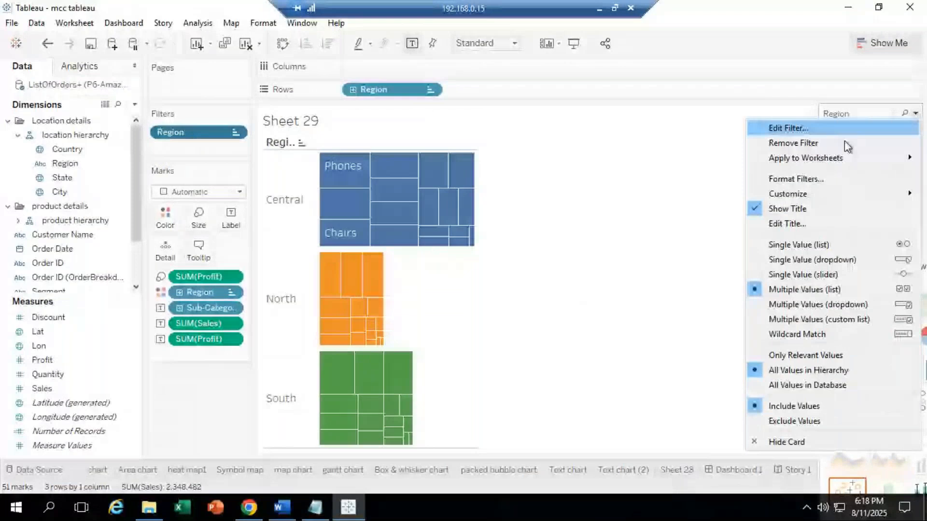
mouse_move(810, 158)
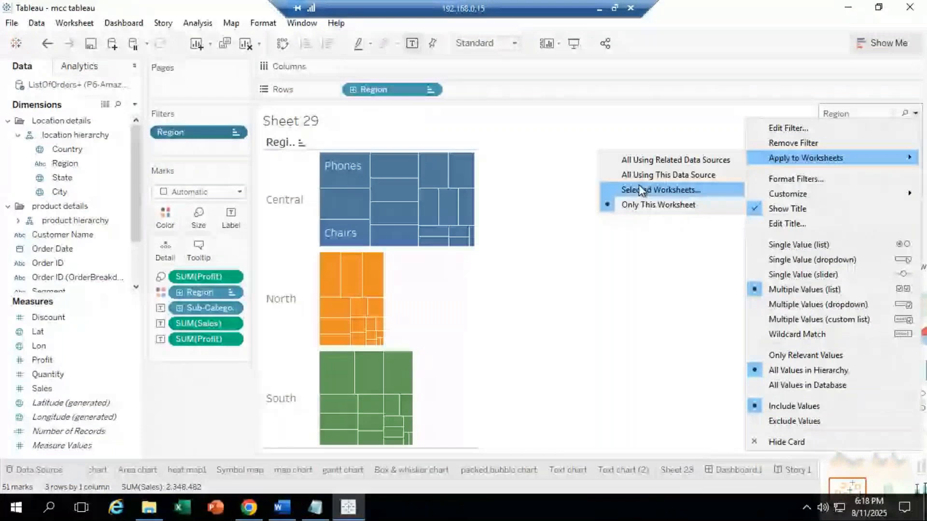
key("Up")
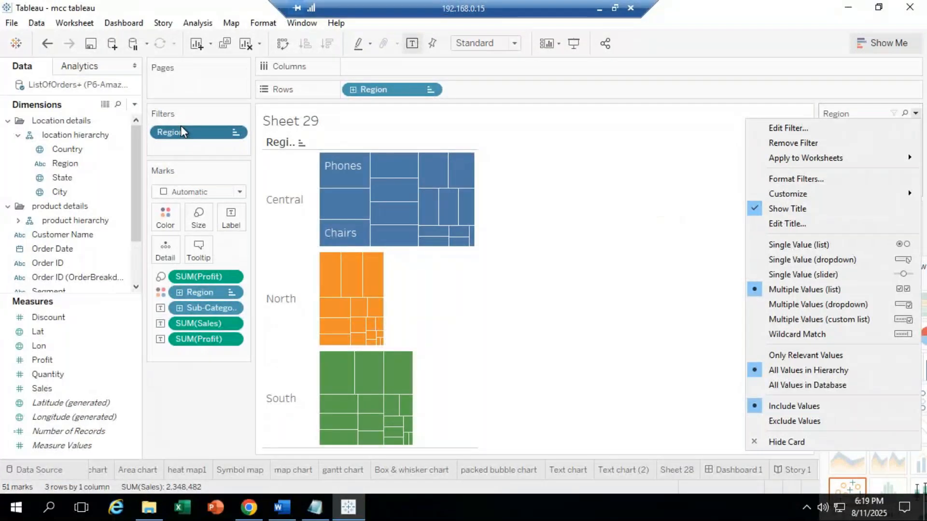
Step: Close the Region filter card menu and toggle the Show Me chart-type pane
left_click(866, 132)
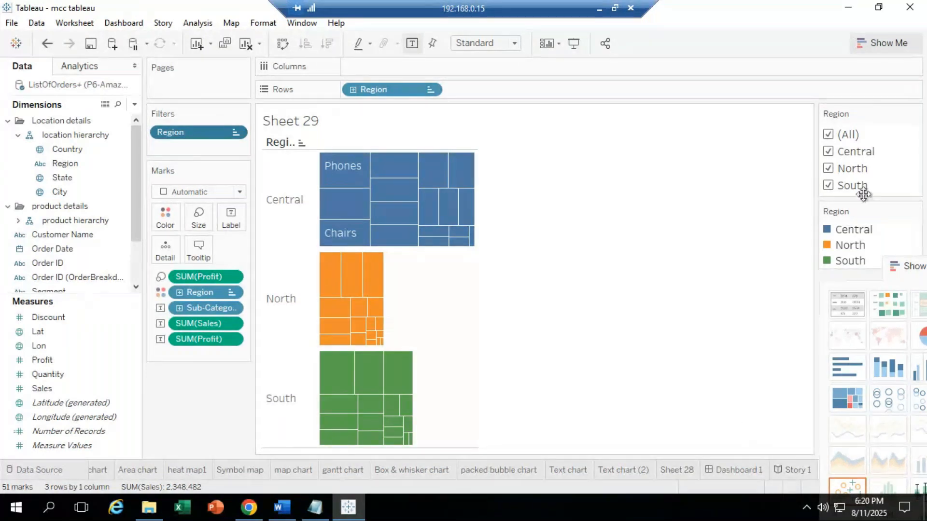
left_click(913, 265)
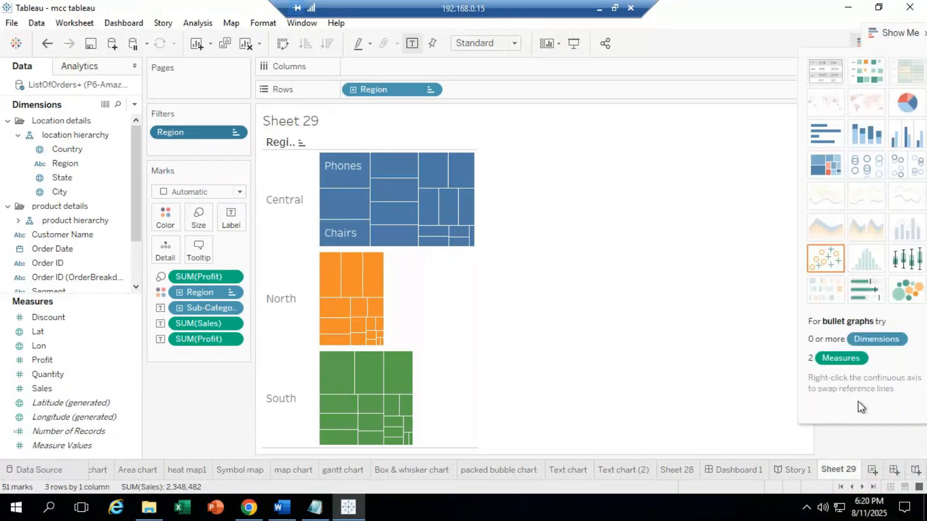
Step: Create Sheet 30 and drag Order Date onto its Filters shelf
left_click(870, 470)
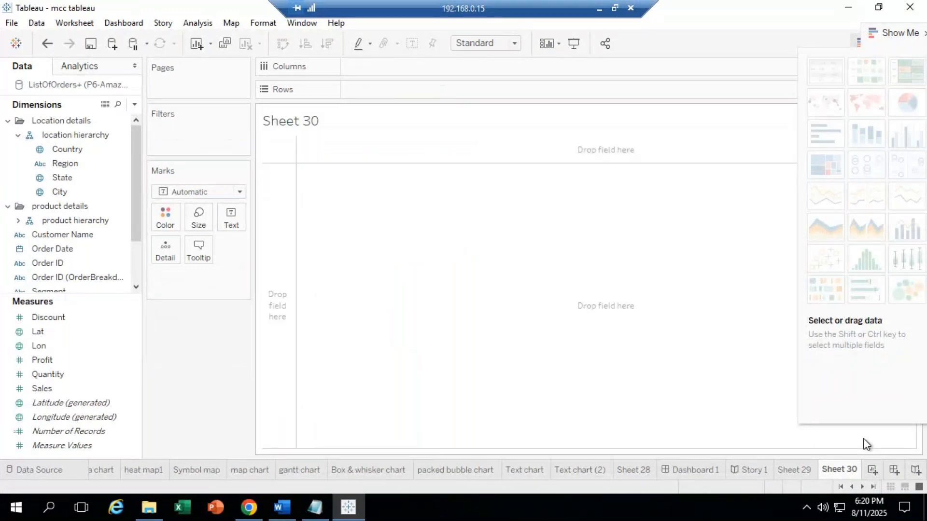
left_click(127, 191)
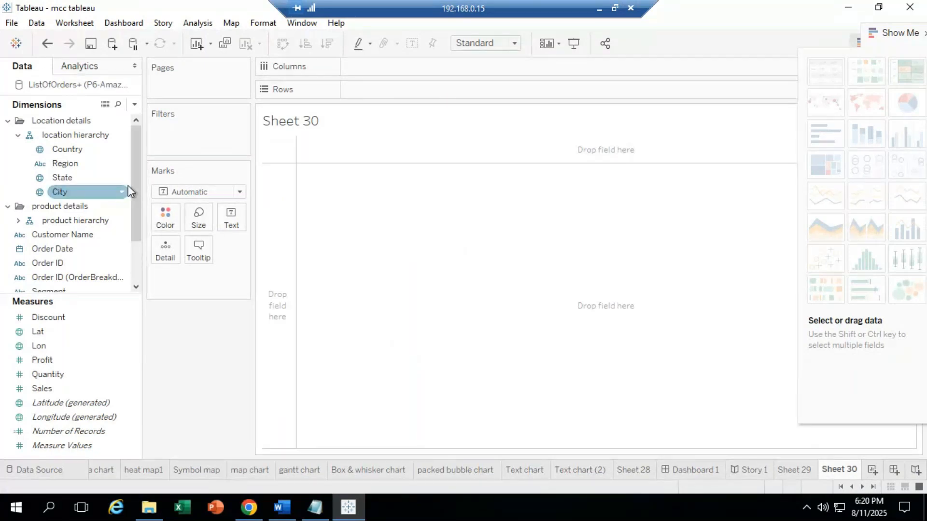
right_click(128, 186)
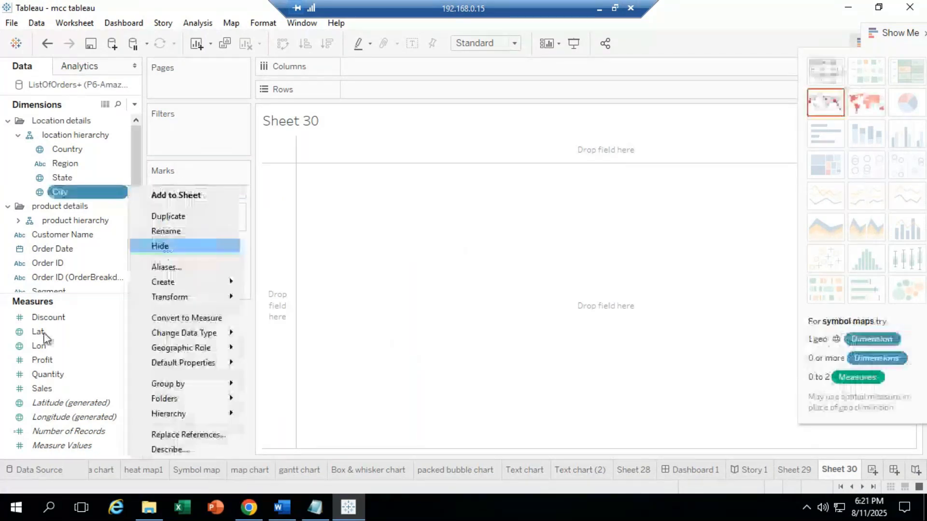
left_click(69, 249)
left_click(68, 251)
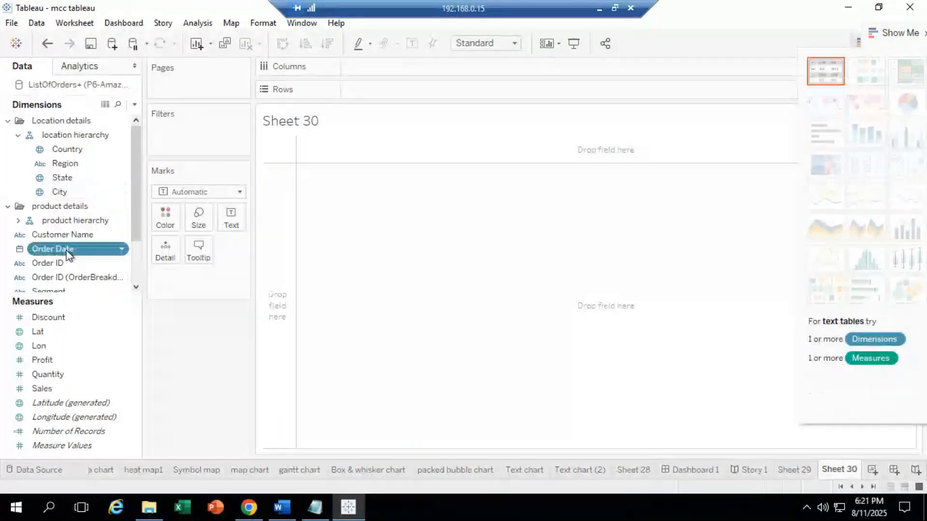
left_click_drag(67, 254, 182, 140)
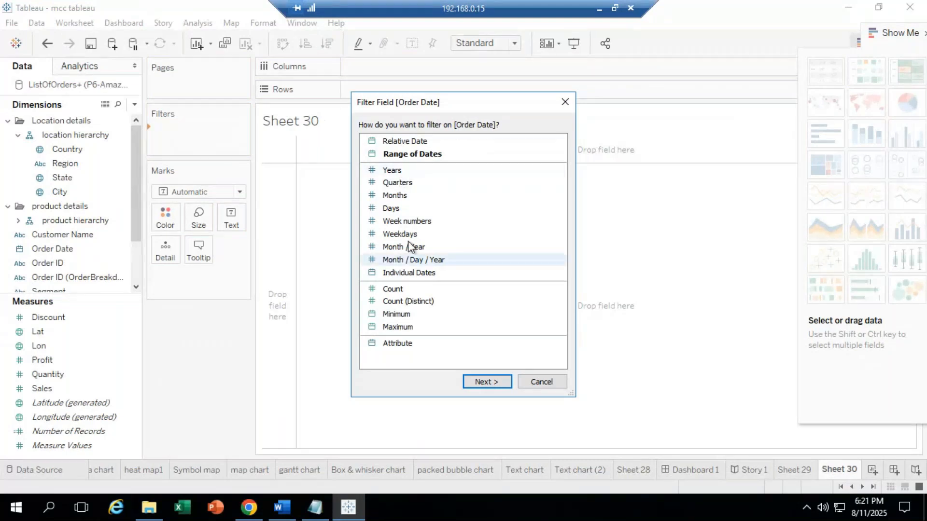
Step: Set the Order Date filter to a Range of dates, 1/1/2011 to 12/31/2014
double_click(429, 156)
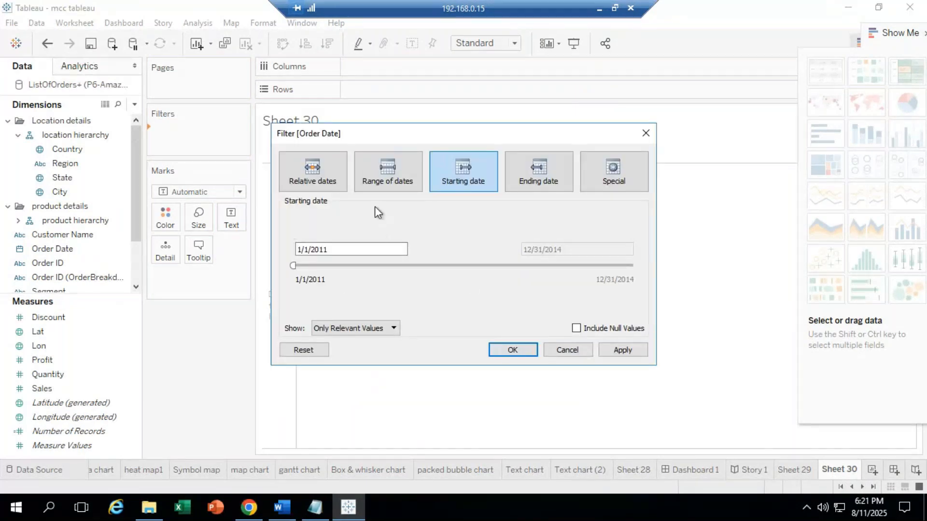
left_click(384, 182)
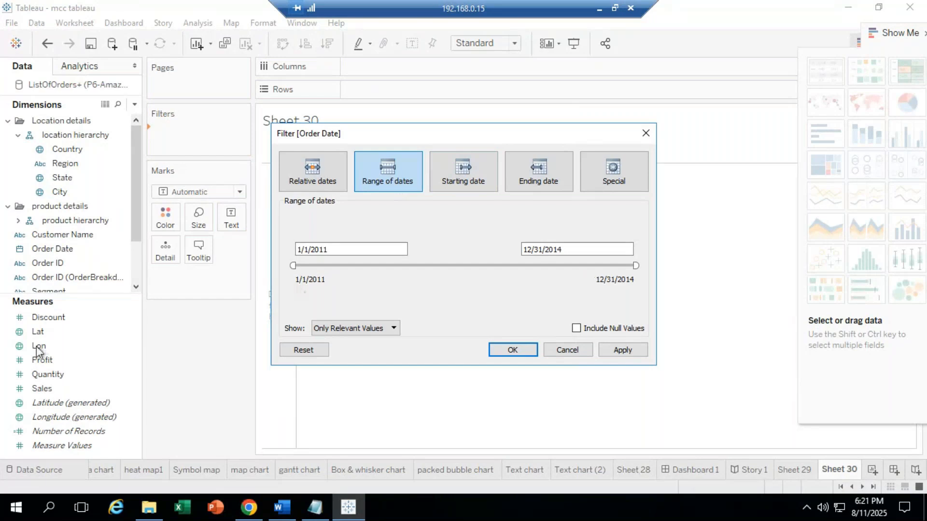
left_click(299, 249)
left_click(553, 249)
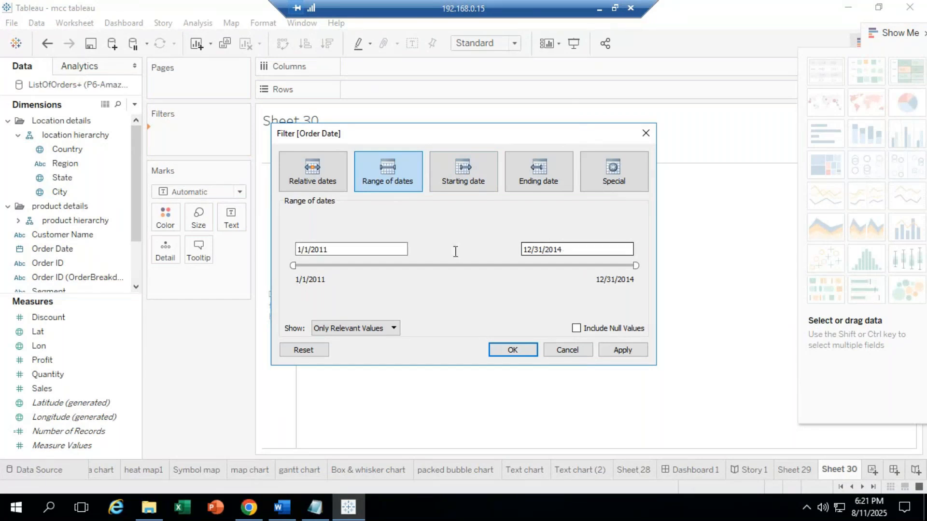
left_click(356, 249)
left_click(557, 248)
left_click(376, 247)
left_click(551, 245)
left_click(374, 247)
left_click(600, 248)
left_click(338, 250)
Step: Apply the Order Date filter, expand the product hierarchy and drag Sub-Category to Columns
left_click(514, 351)
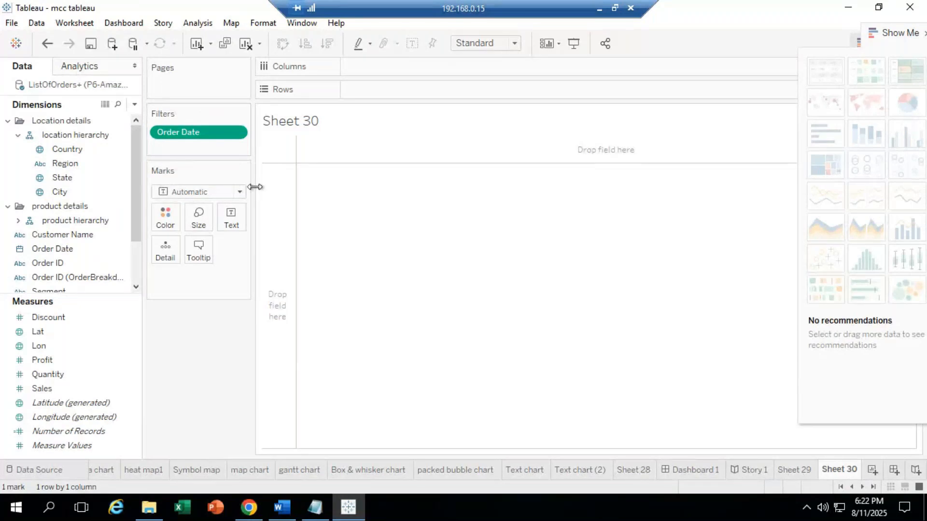
left_click(129, 253)
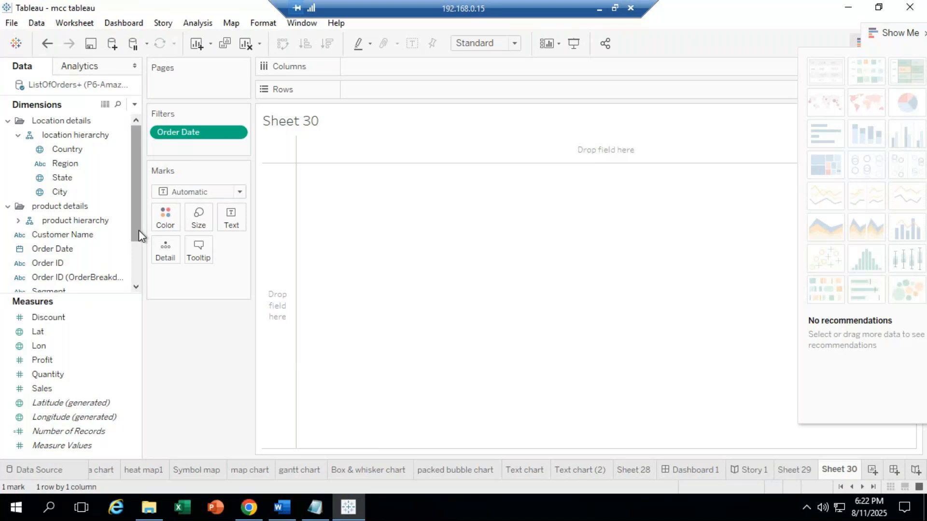
left_click(76, 238)
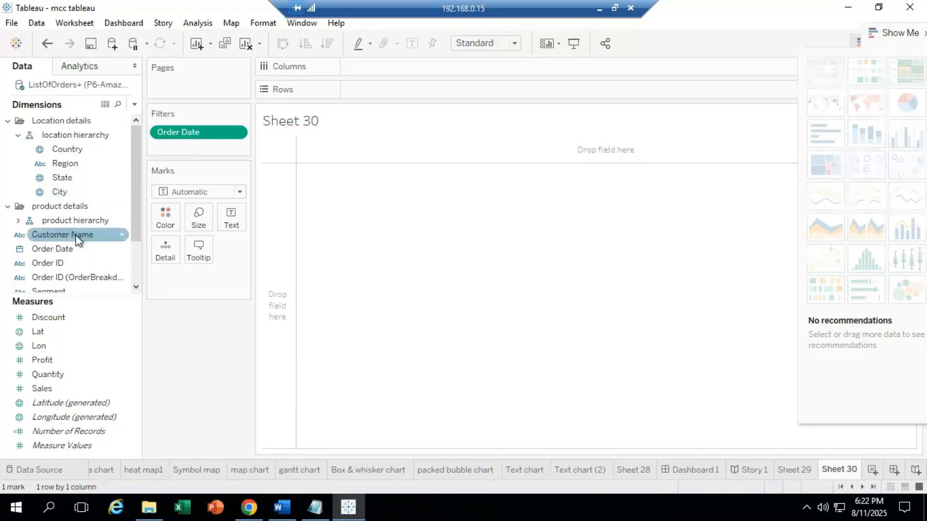
left_click(18, 221)
left_click_drag(76, 248, 379, 65)
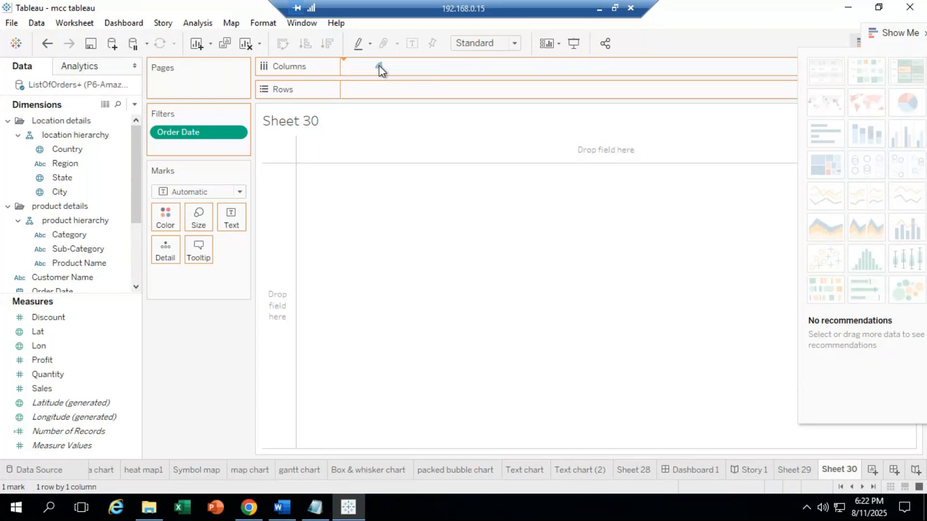
Step: Place SUM(Sales) on Rows so Sheet 30 shows 17 sub-category sales bars
left_click_drag(66, 389, 388, 89)
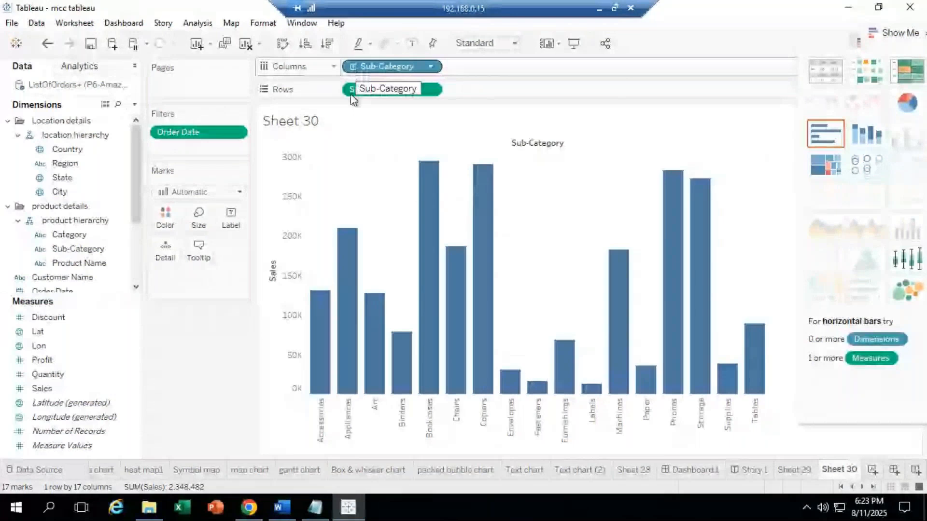
Step: Keep the Order Date filter range at 1/1/2011 to 12/31/2014 on Sheet 30
left_click(236, 133)
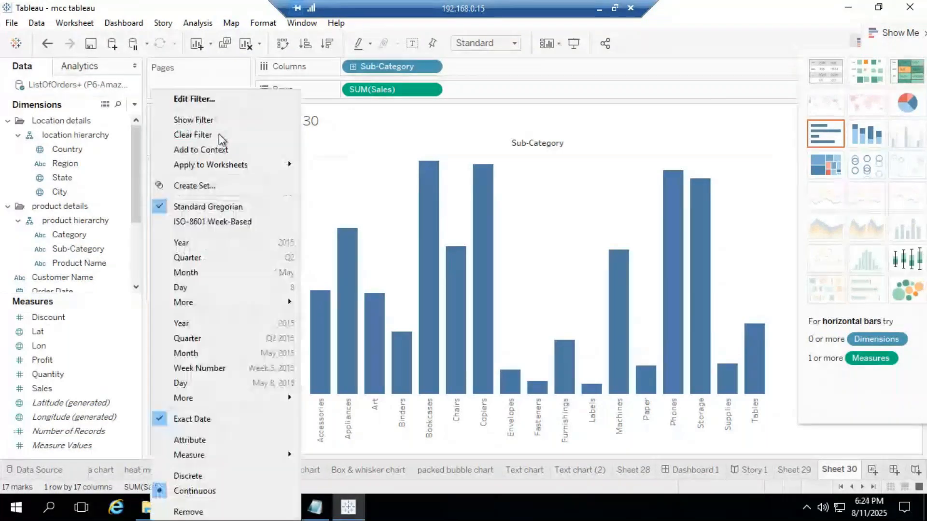
left_click(212, 99)
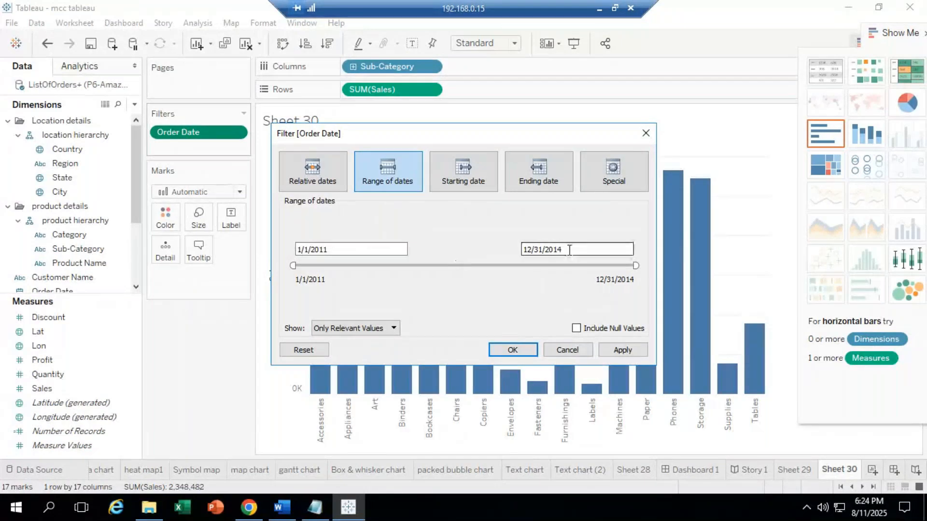
left_click(513, 351)
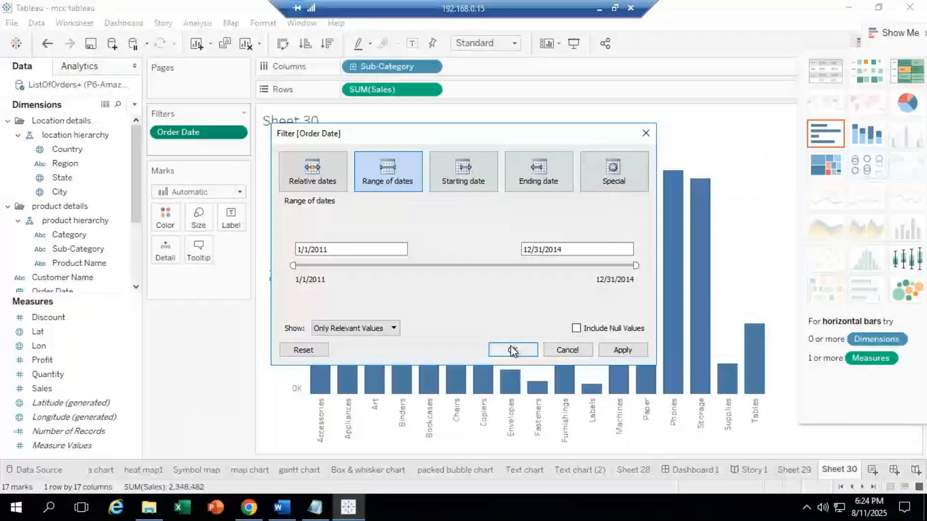
left_click(245, 115)
left_click(245, 115)
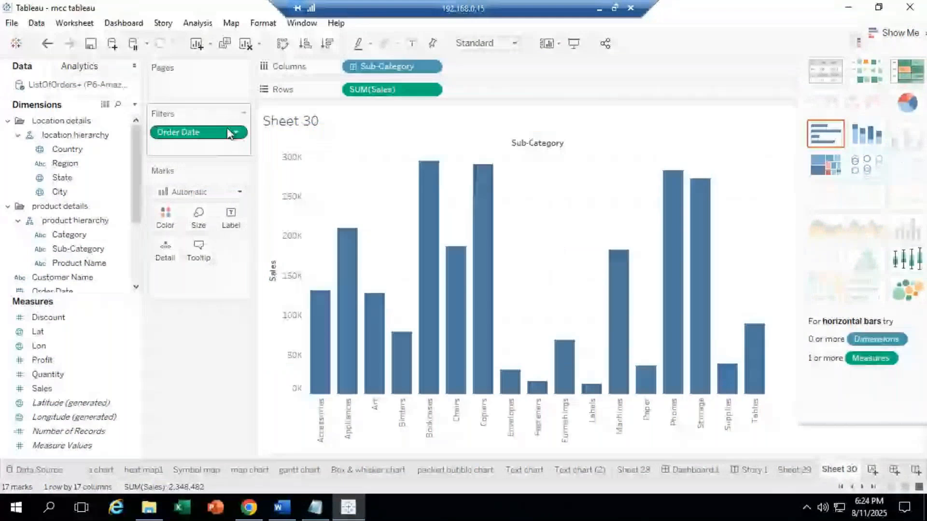
left_click(229, 131)
Step: Show the Order Date range filter card beside the chart, then switch to GoTo Meeting and mute
left_click(203, 118)
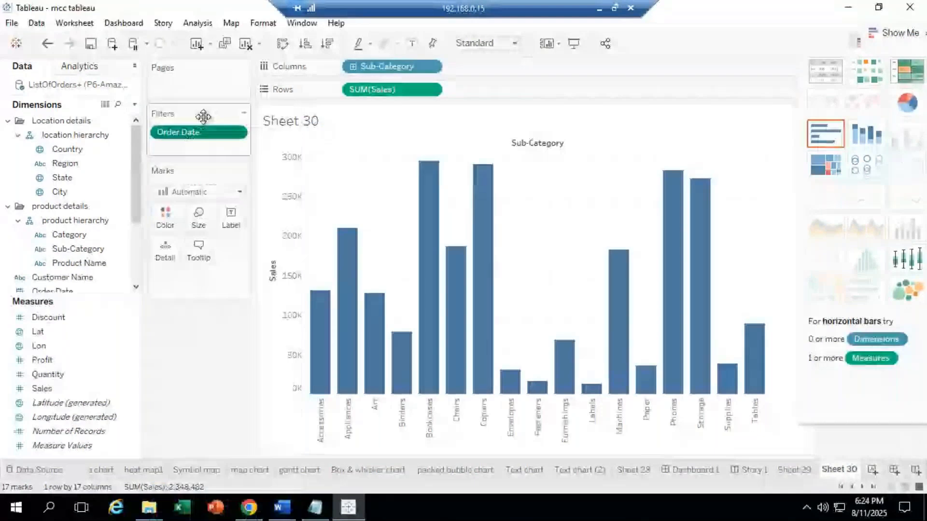
left_click_drag(895, 44, 917, 308)
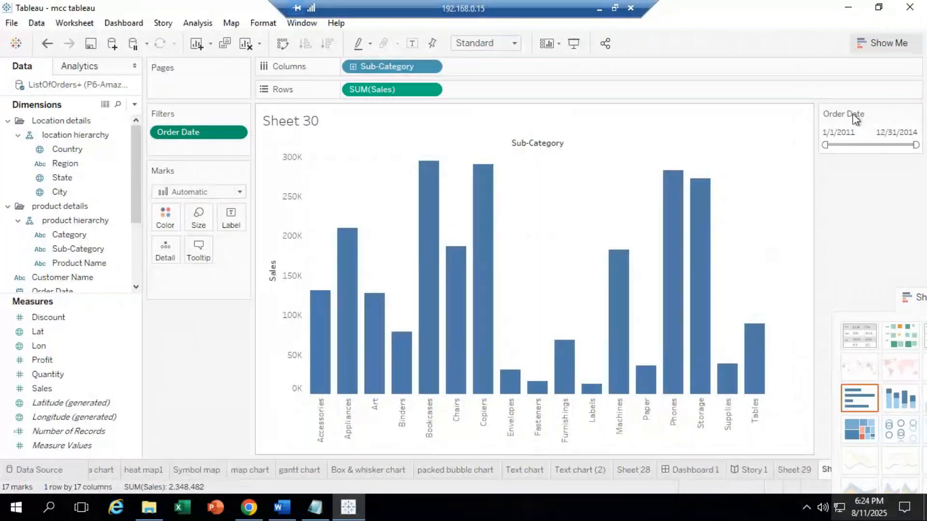
left_click(599, 9)
left_click(215, 456)
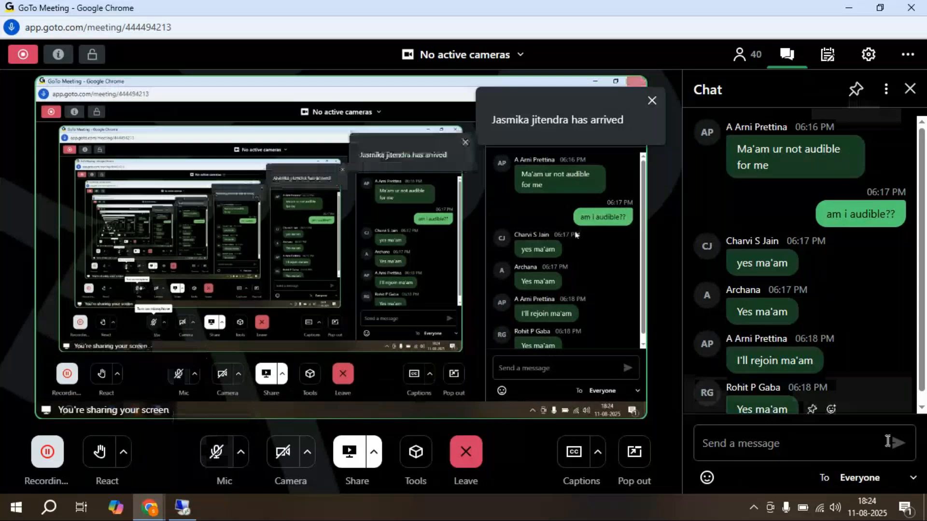
Step: Unmute the microphone in GoTo Meeting and go back to the remote Tableau session
left_click(923, 396)
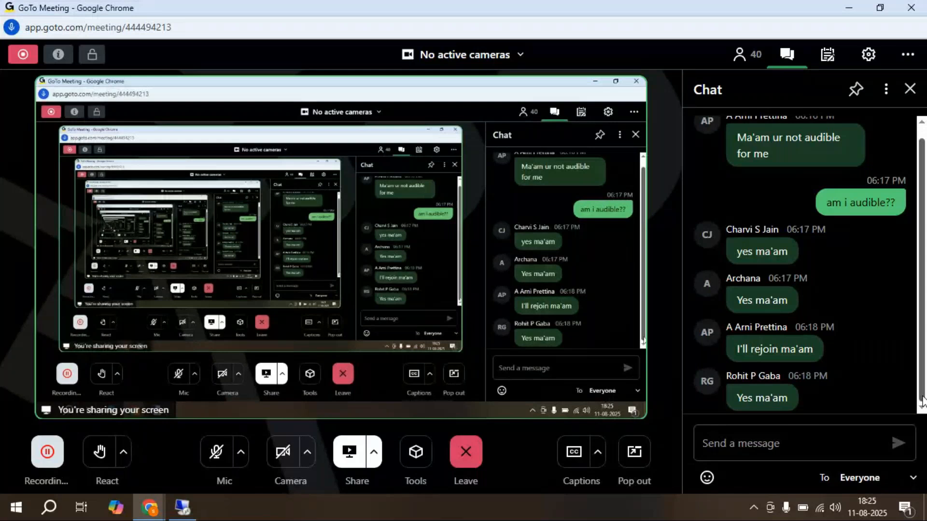
mouse_move(825, 346)
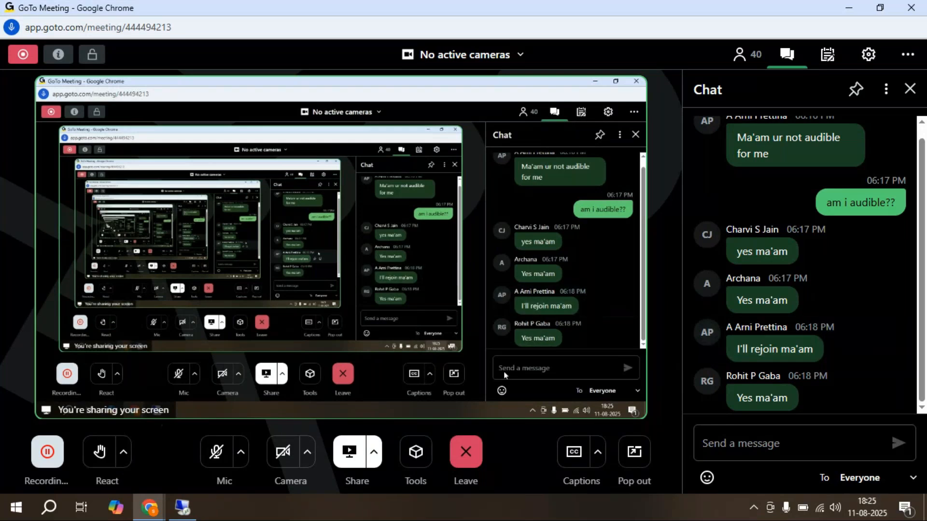
left_click(216, 453)
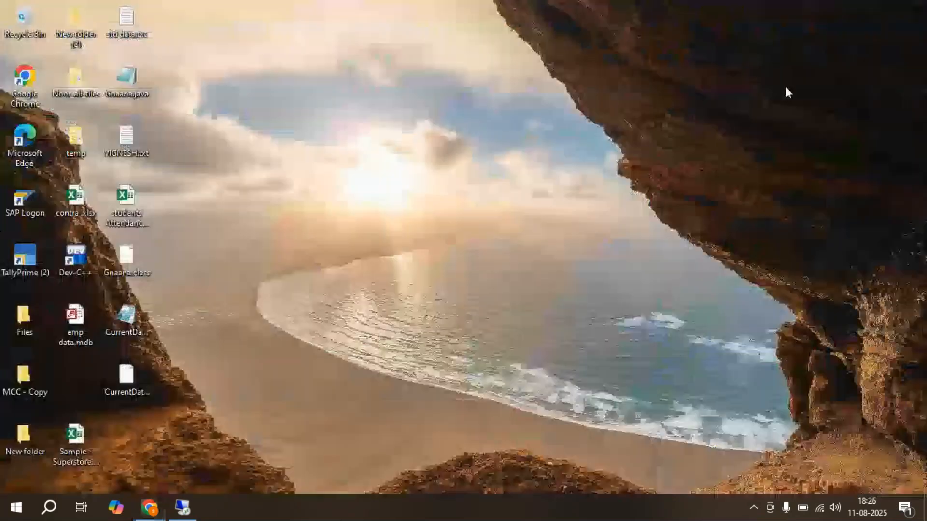
mouse_move(149, 508)
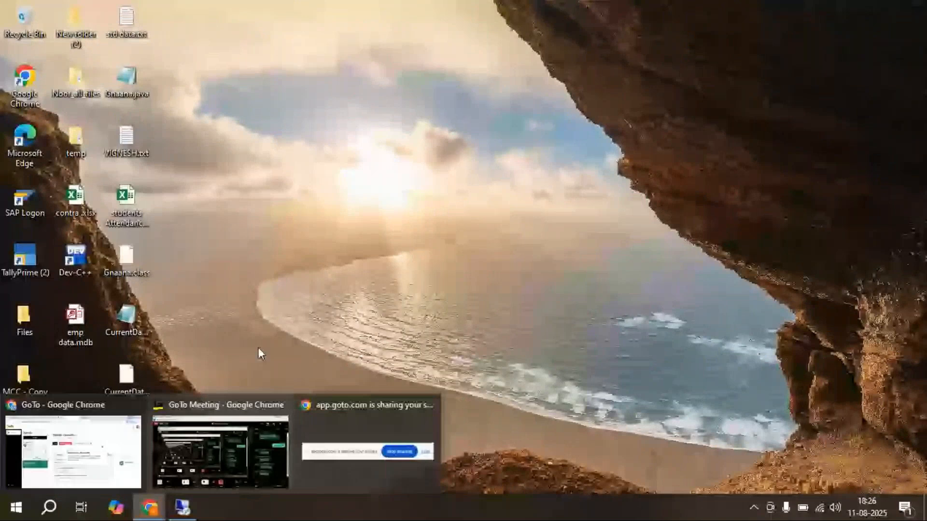
left_click(182, 508)
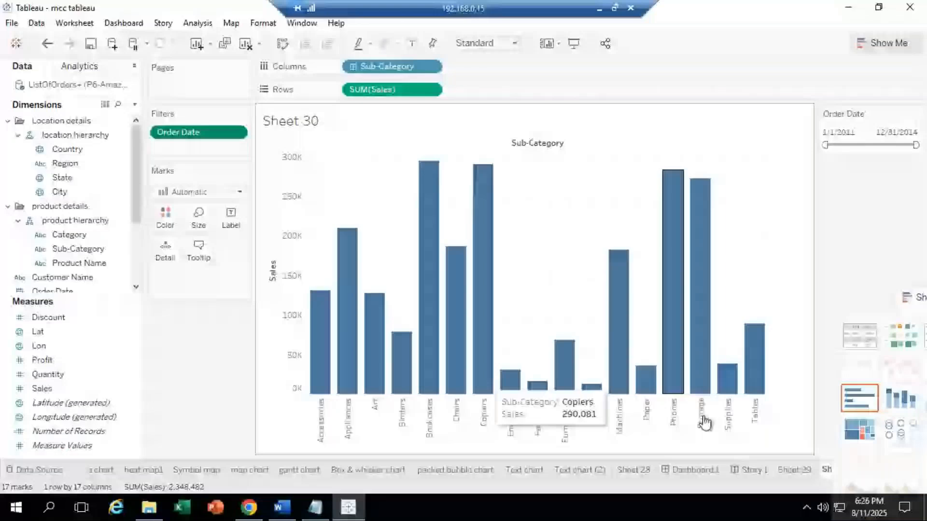
Step: Narrow the Order Date filter to 1/1/2011–10/5/2013, bringing total sales to 1,427,925
right_click(214, 132)
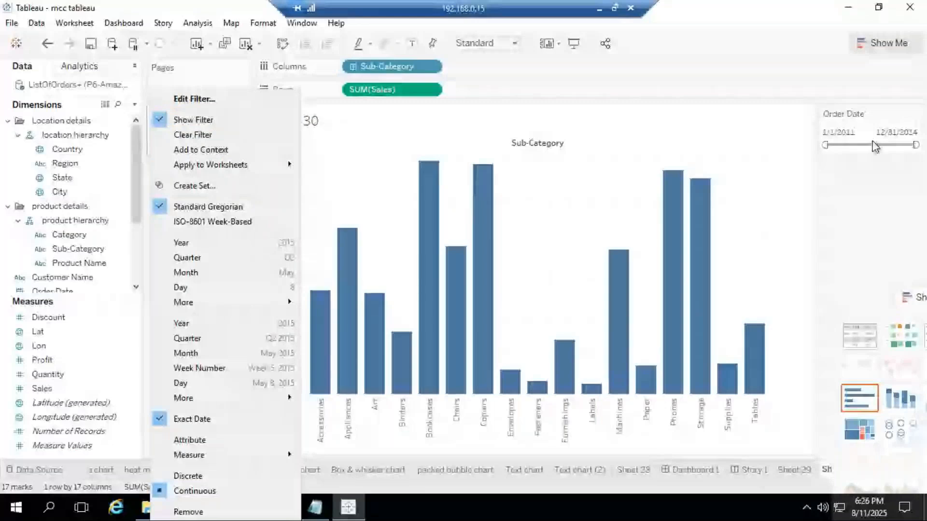
left_click(864, 131)
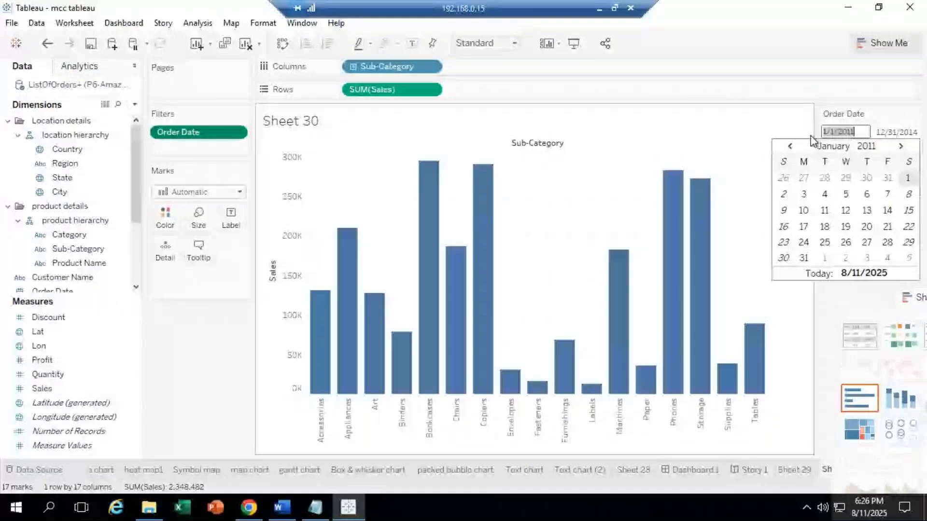
left_click(917, 131)
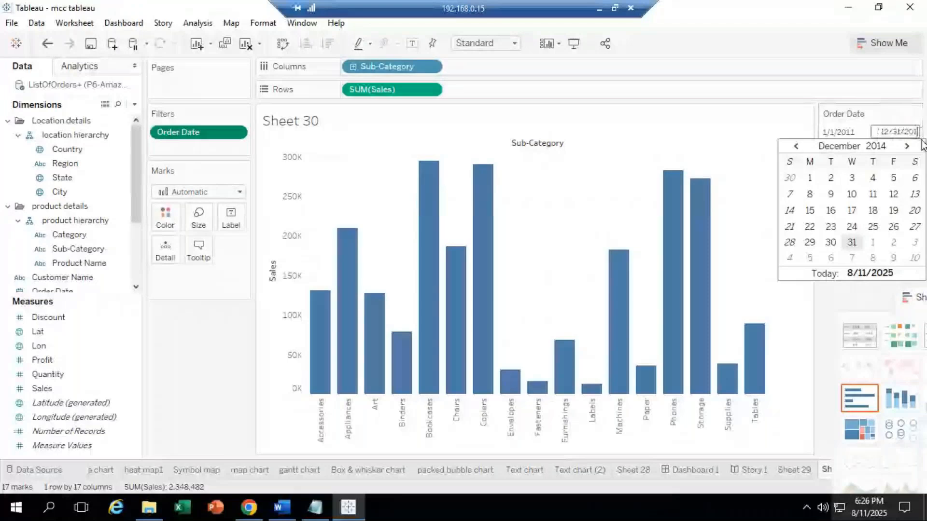
type("2")
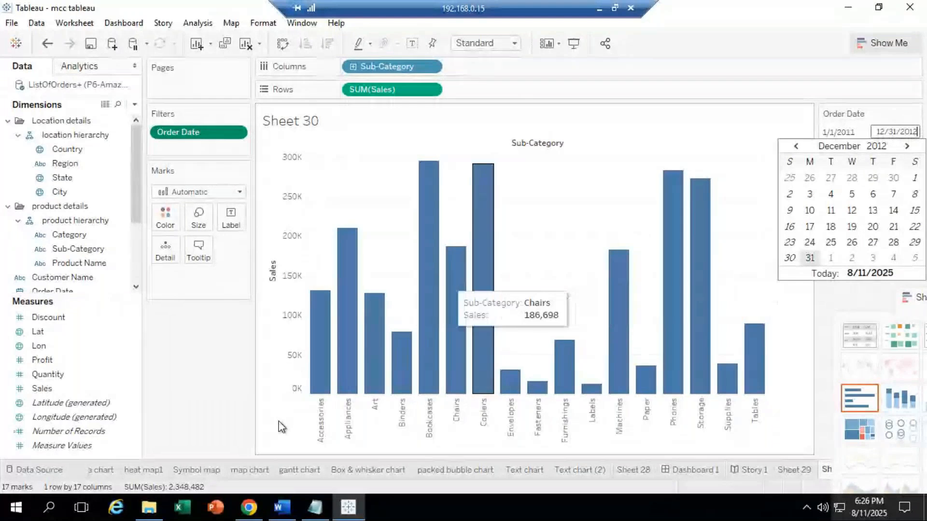
key("Return")
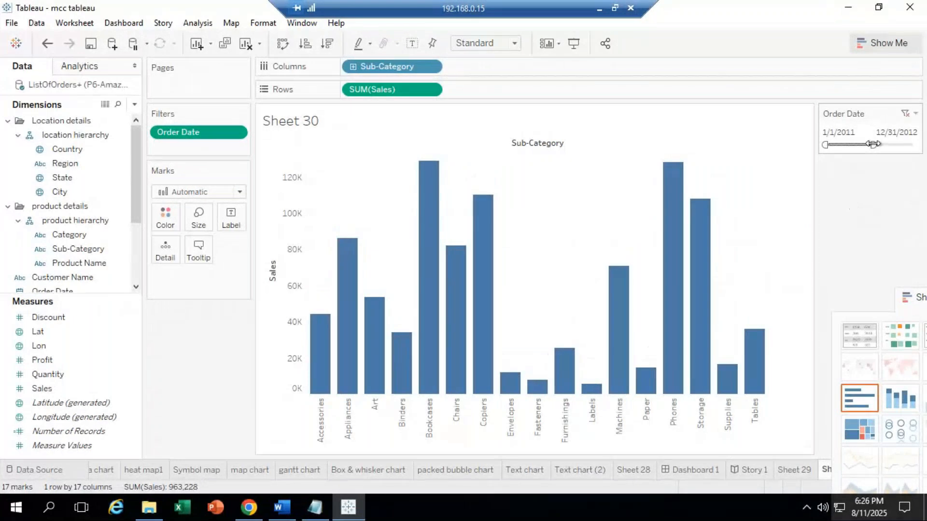
left_click_drag(873, 144, 889, 144)
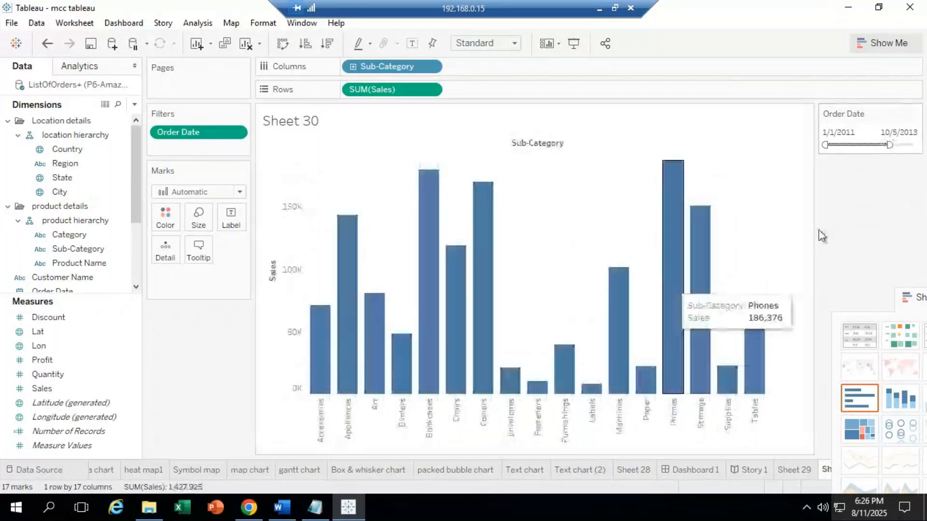
Step: Change the Order Date filter's end date to 12/31/2011 and apply it
left_click(890, 132)
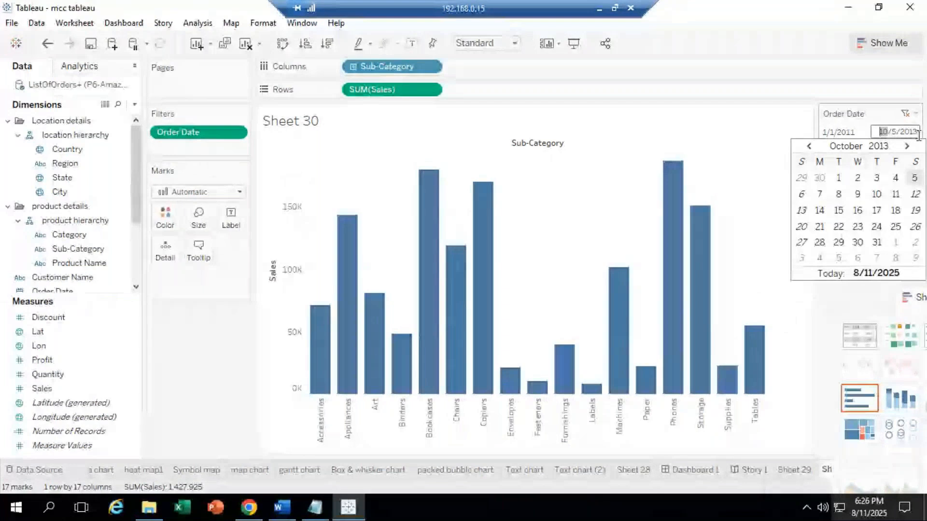
key("BackSpace")
key("BackSpace")
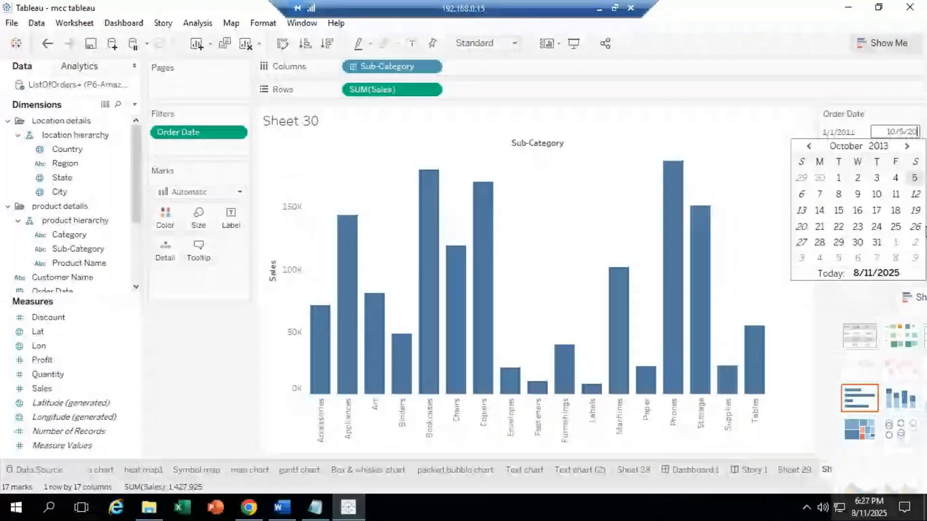
key("BackSpace")
key("BackSpace")
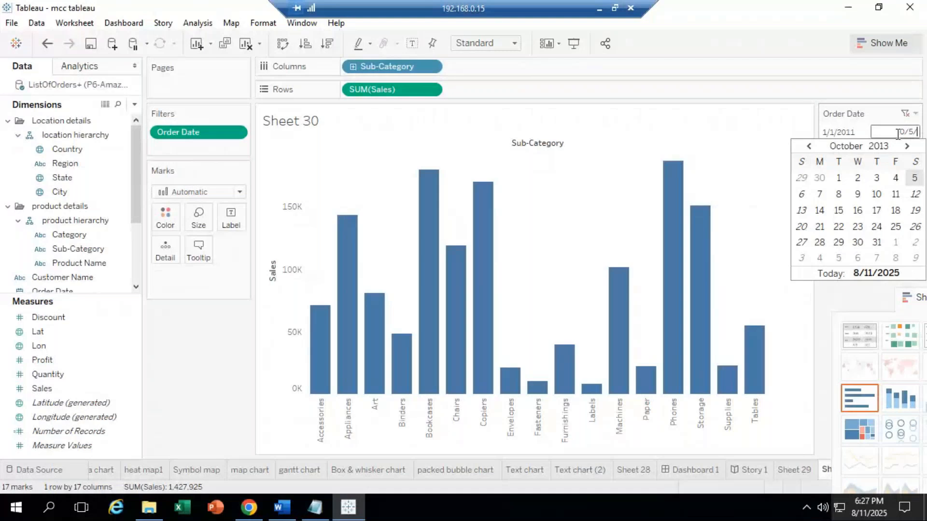
left_click(898, 134)
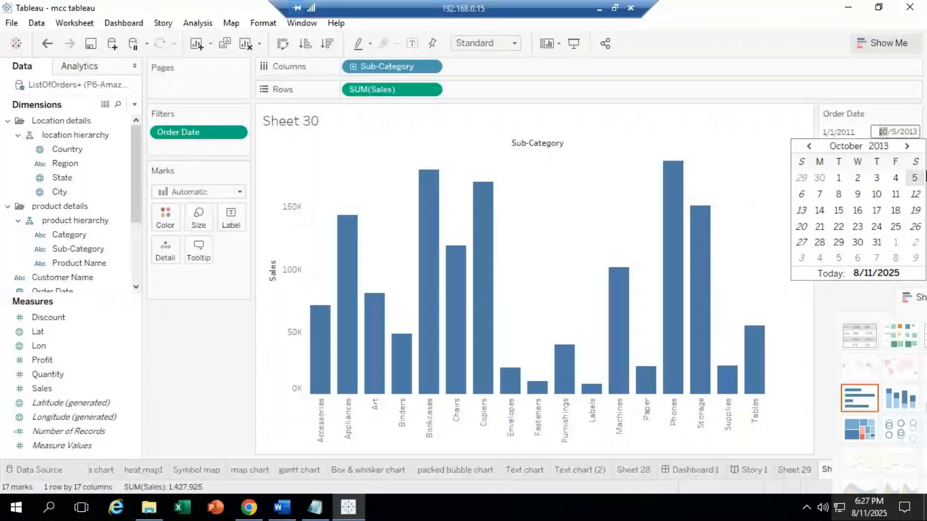
type("31")
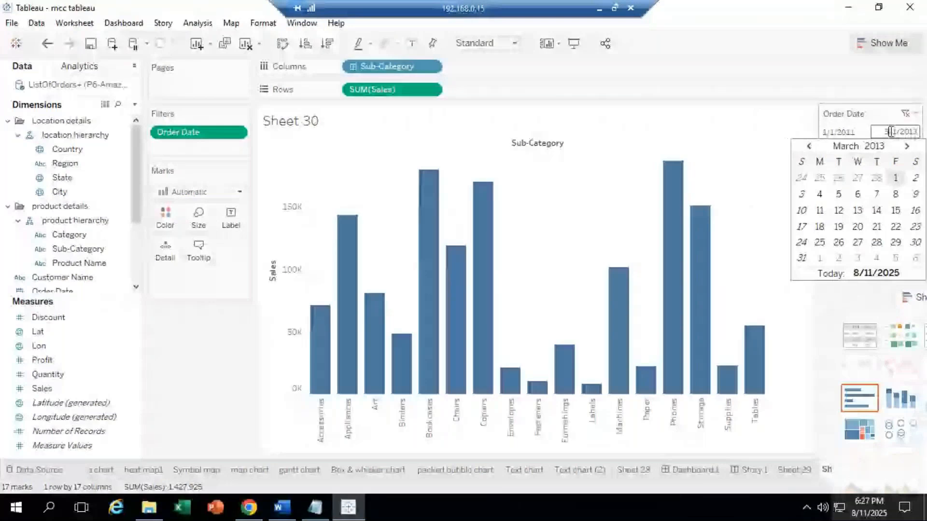
left_click_drag(899, 132, 926, 163)
type("20")
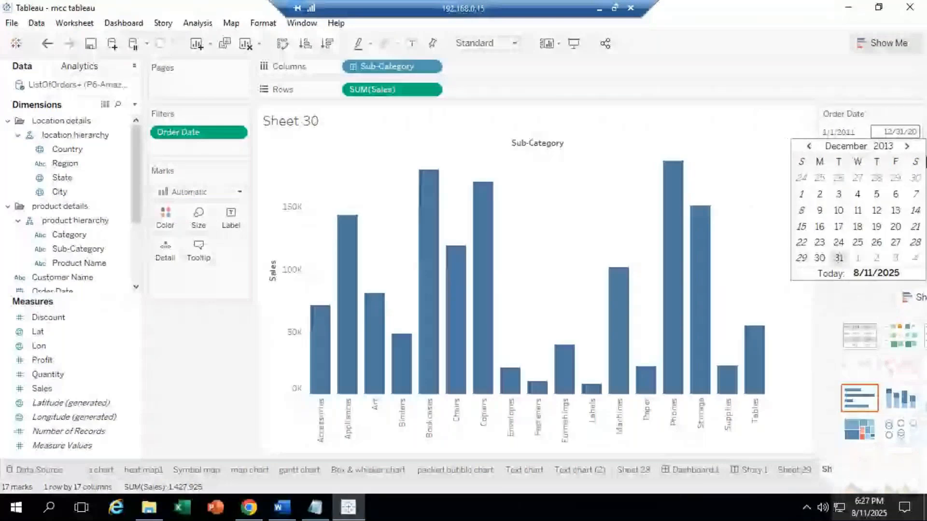
type("11")
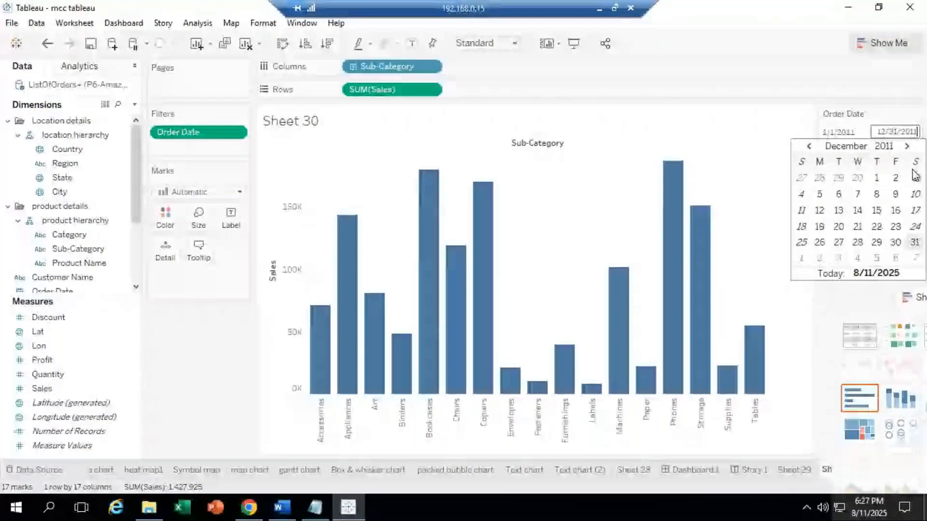
left_click(701, 146)
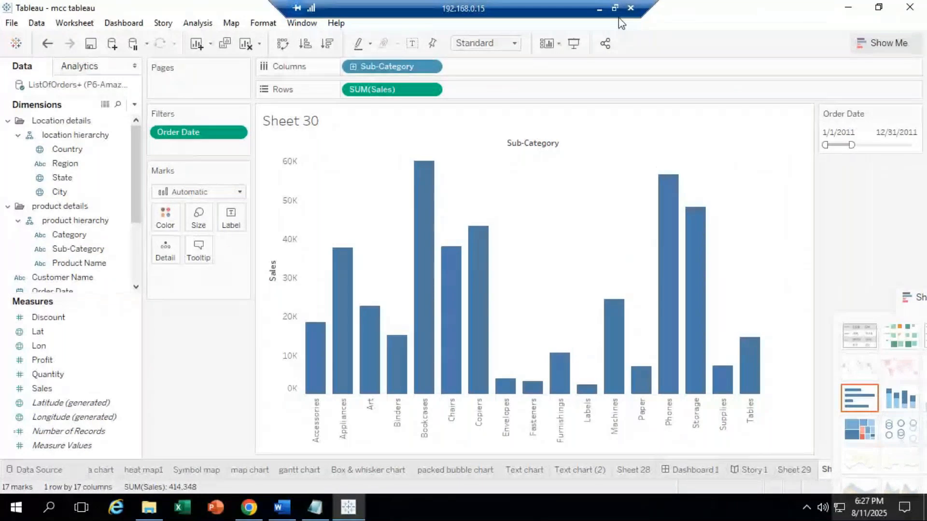
Step: Minimize the remote session, bring GoTo Meeting to the front, and mute the microphone
left_click(599, 9)
mouse_move(141, 507)
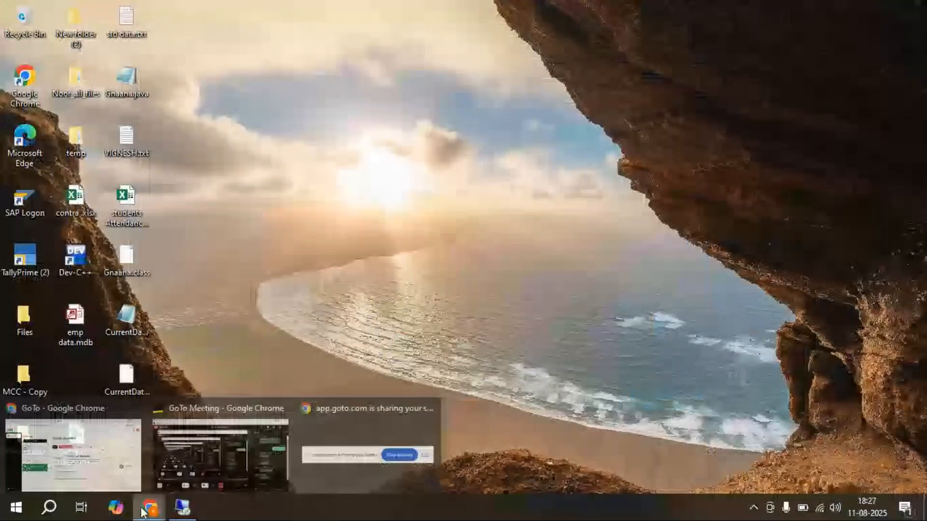
left_click(73, 454)
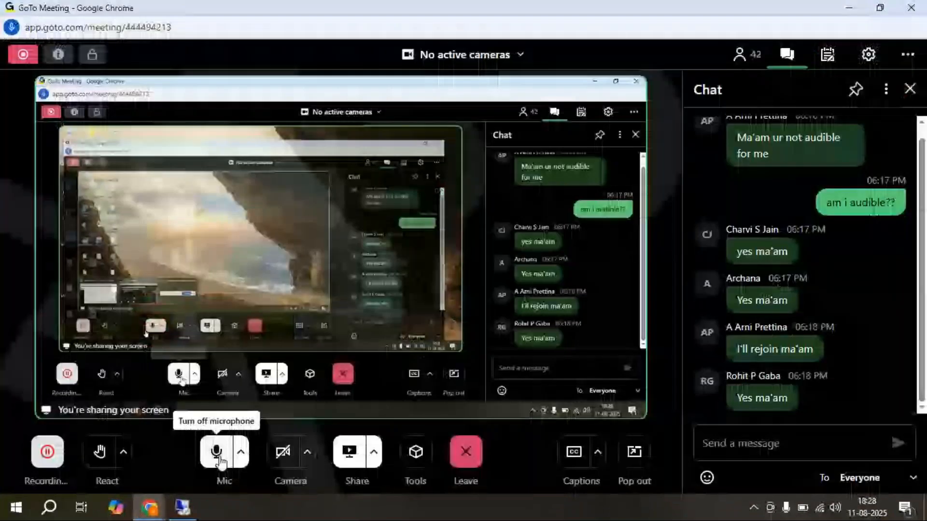
left_click(220, 461)
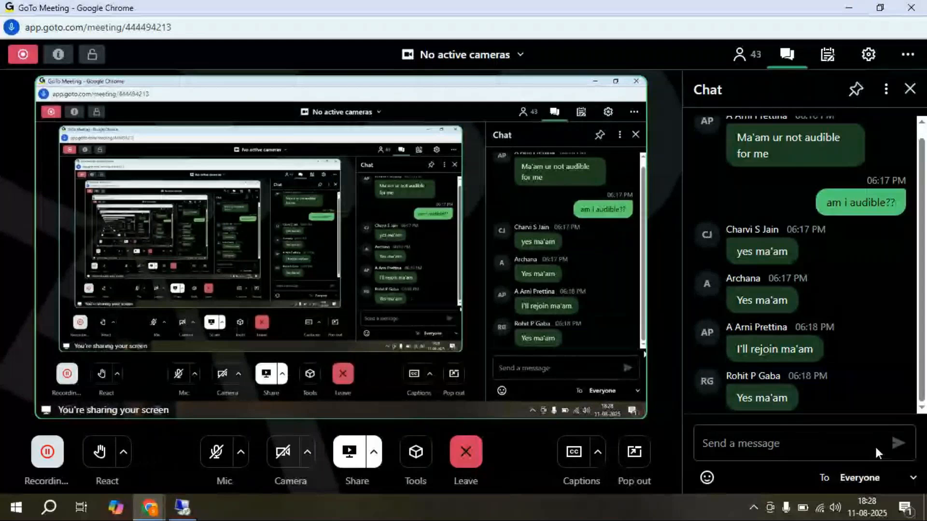
left_click(864, 478)
scroll(902, 360, "down", 10)
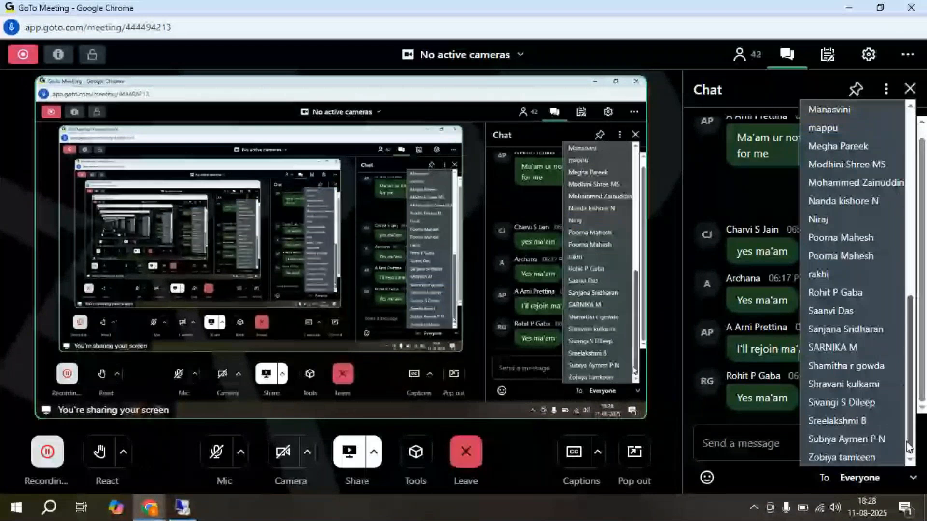
scroll(908, 355, "up", 1)
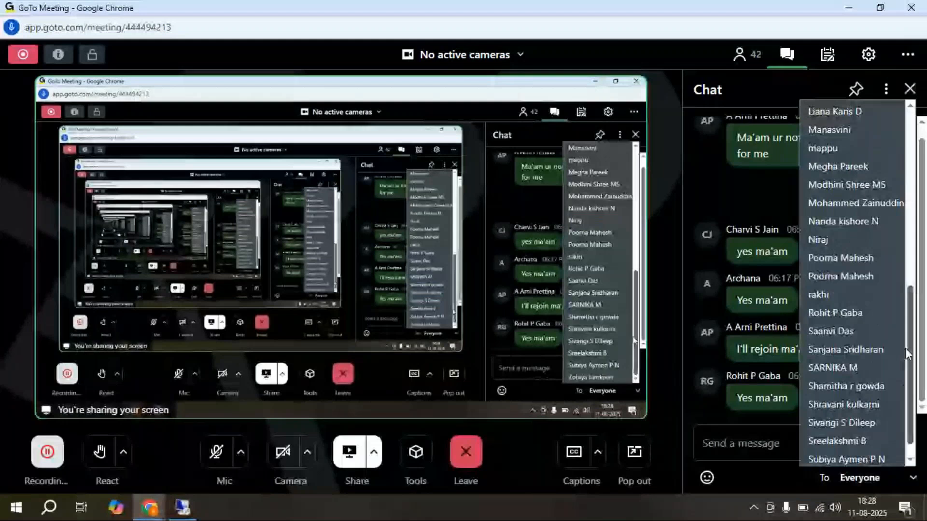
scroll(907, 355, "up", 4)
left_click(852, 483)
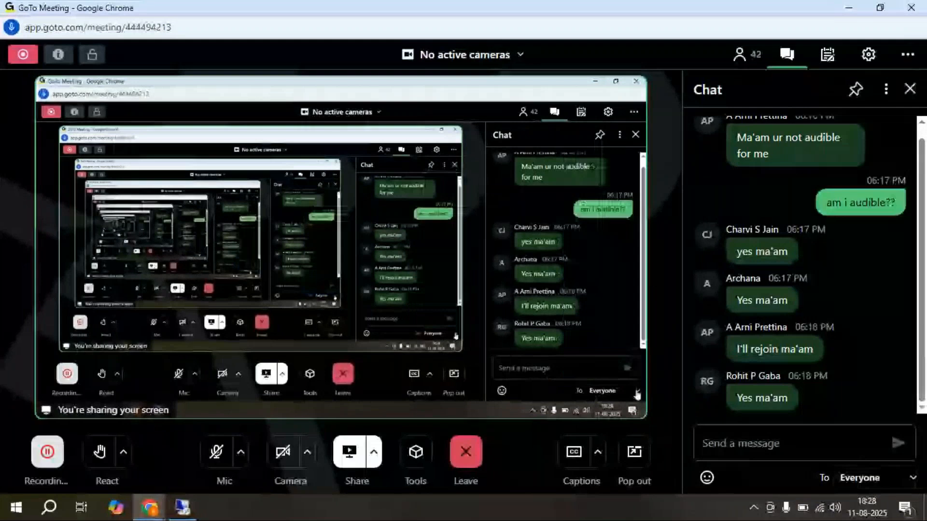
left_click(913, 479)
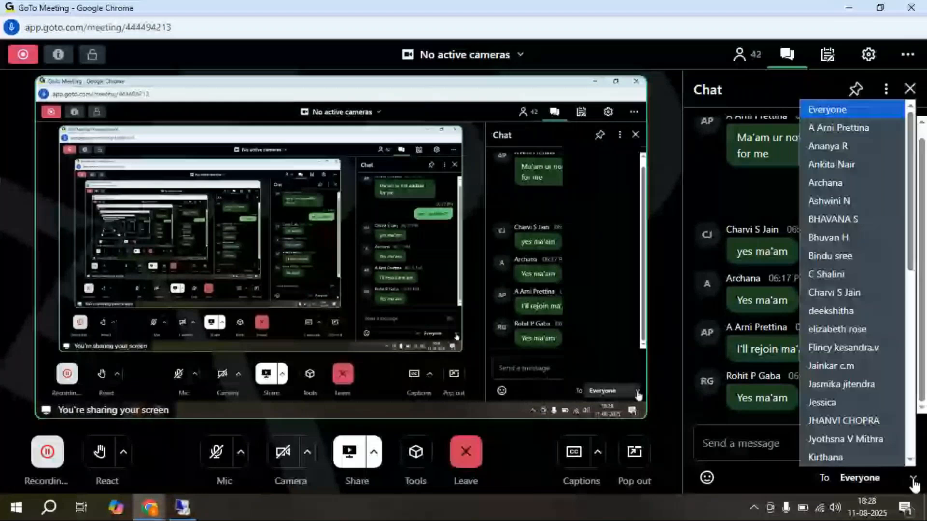
scroll(857, 387, "down", 8)
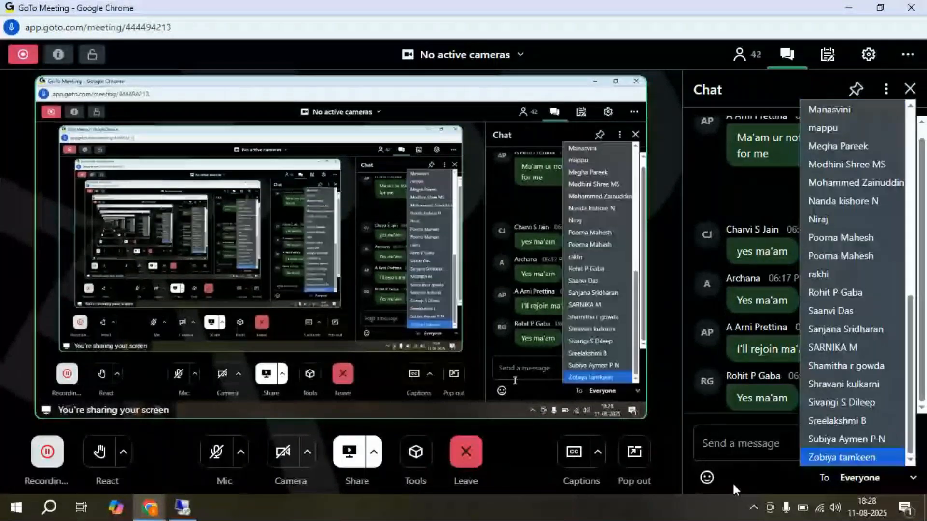
left_click(732, 482)
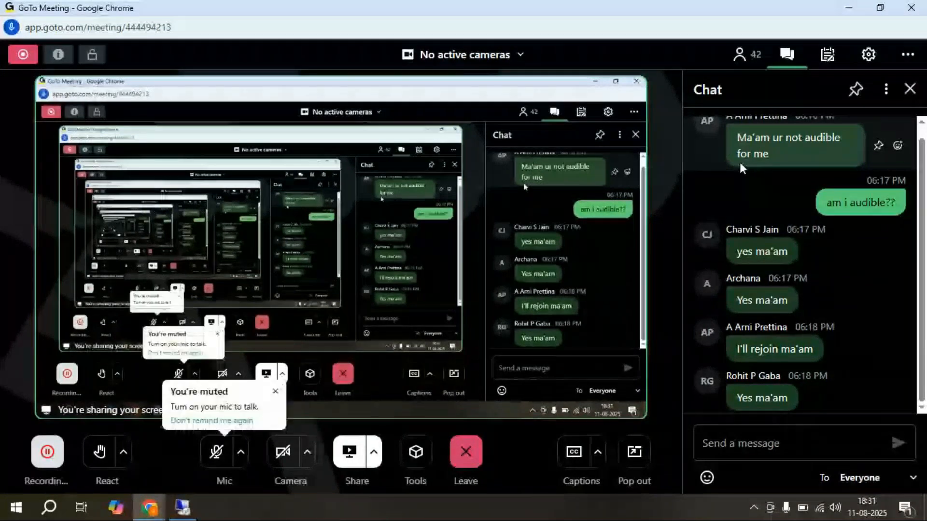
Step: Unmute the GoTo Meeting microphone from the bottom toolbar
left_click(213, 458)
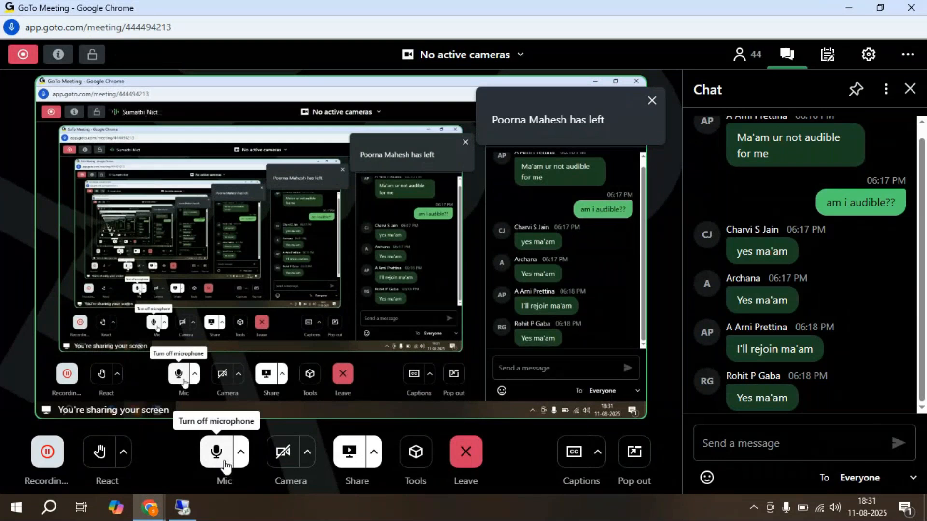
Step: Mute the microphone and open the People panel listing the 44 attendees
left_click(217, 454)
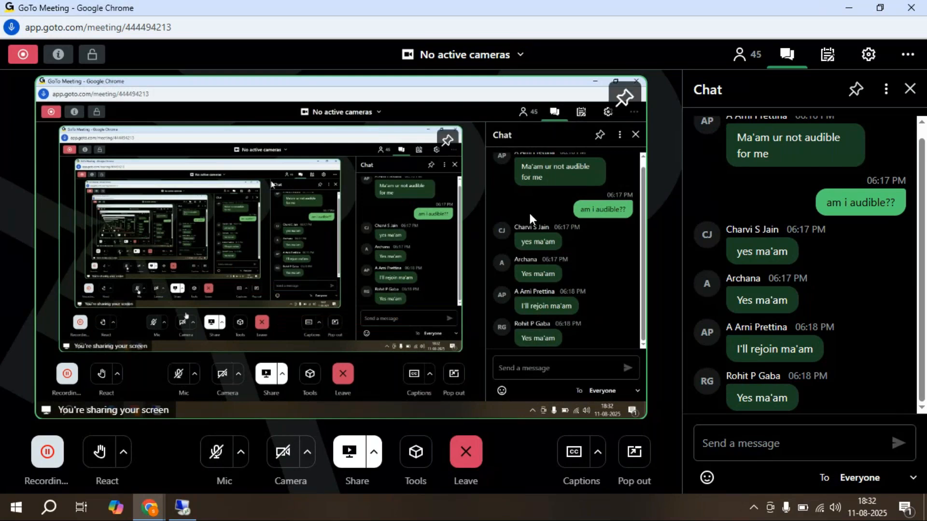
left_click(735, 58)
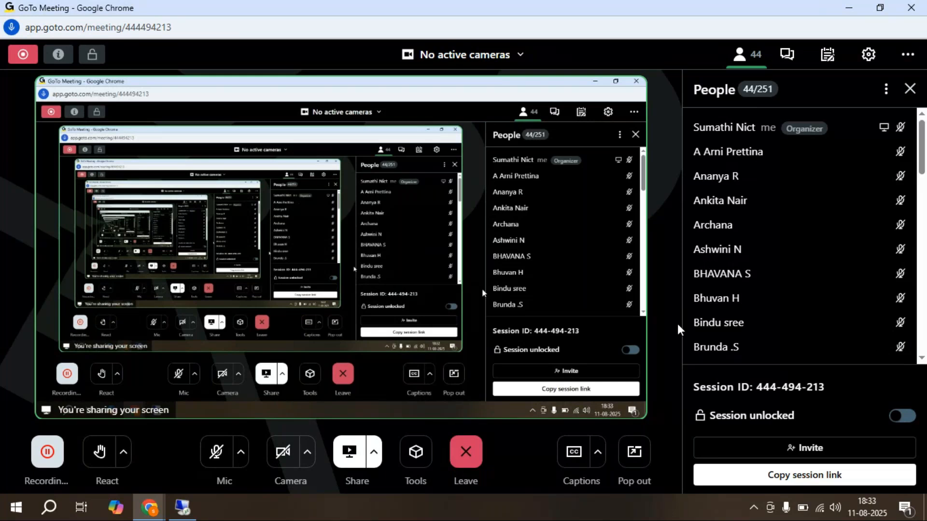
Step: Unmute, minimize GoTo Meeting, and bring back Tableau showing the 2011-only sales bars
left_click(216, 452)
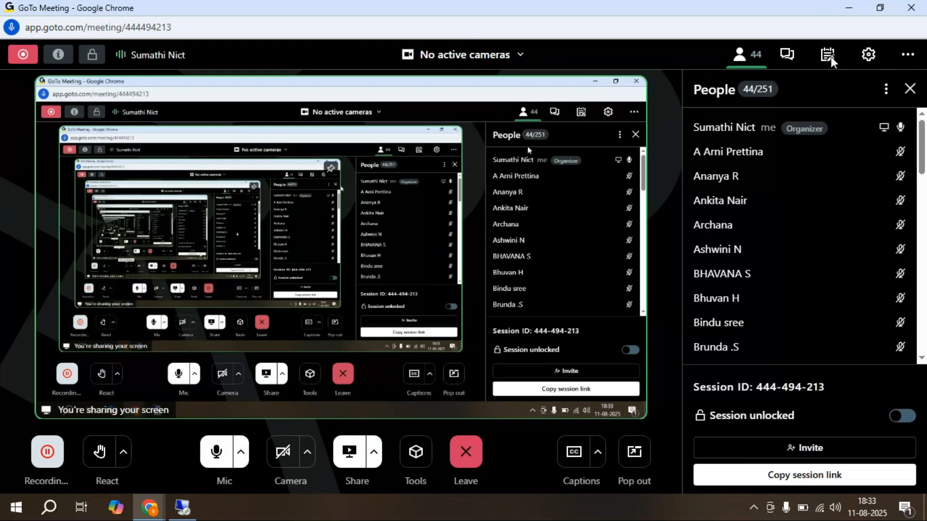
left_click(850, 9)
left_click(182, 507)
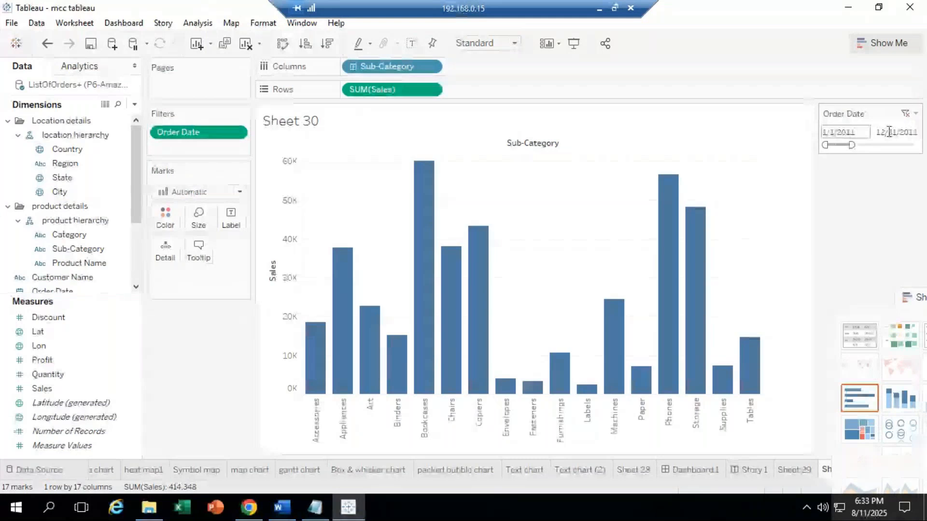
Step: Rename the Sheet 29 tab to 'data filter' and add a new blank worksheet, Sheet 31
right_click(789, 473)
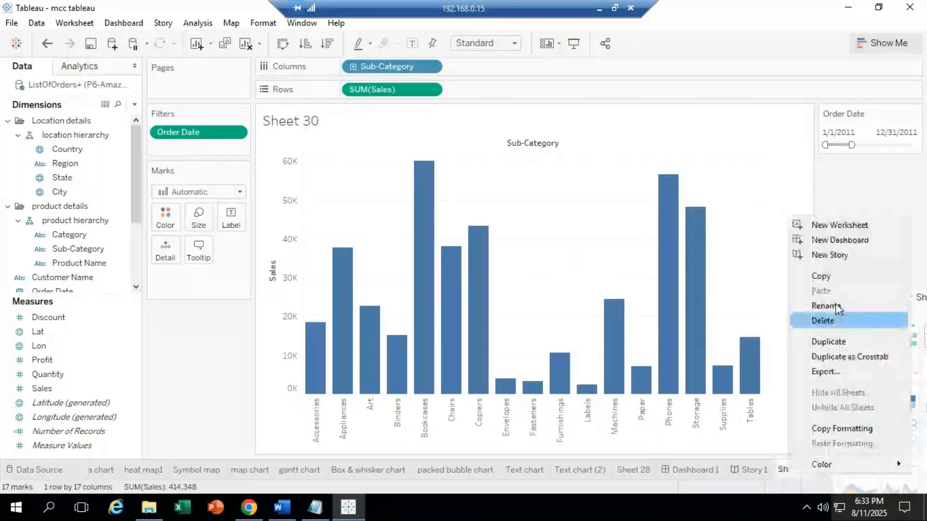
left_click(836, 306)
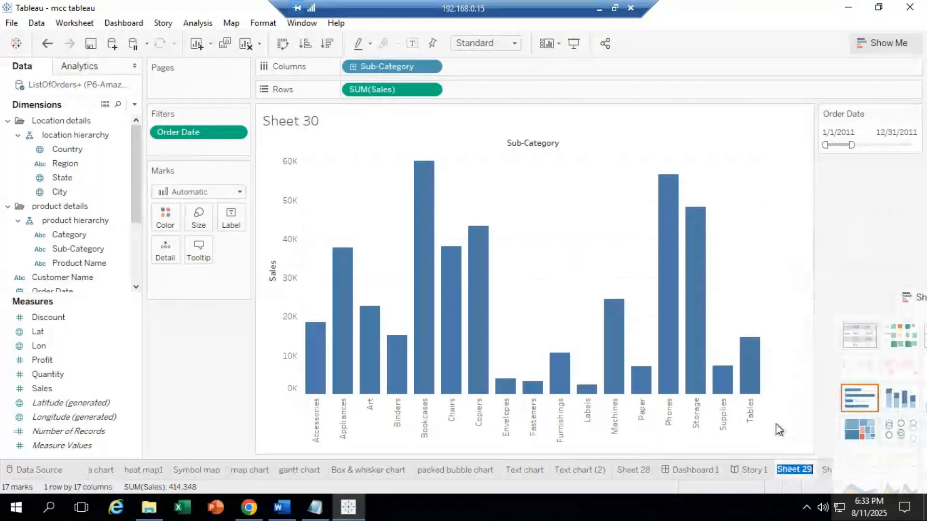
type("data")
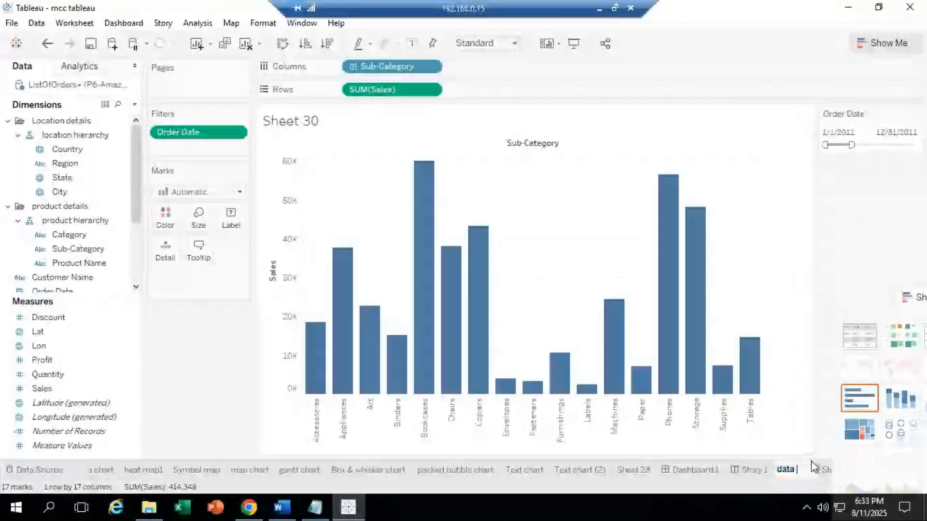
type(" filte")
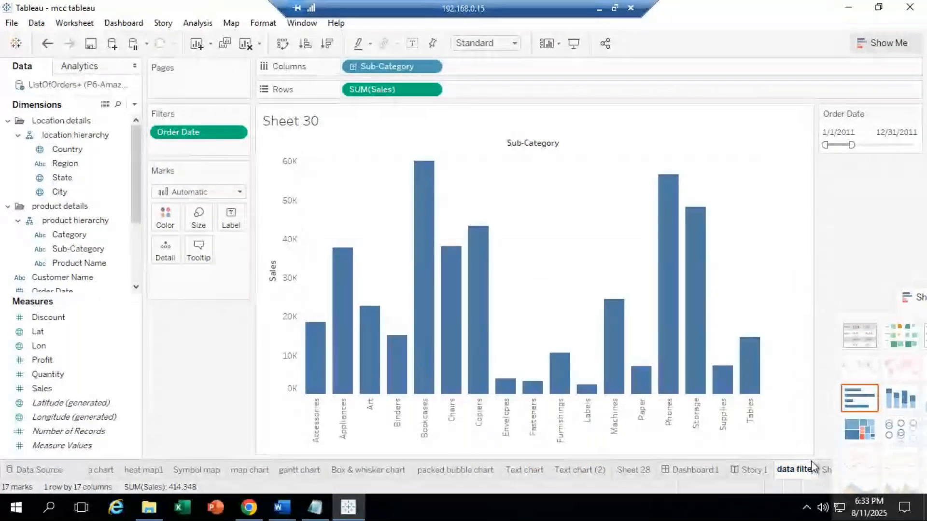
type("r")
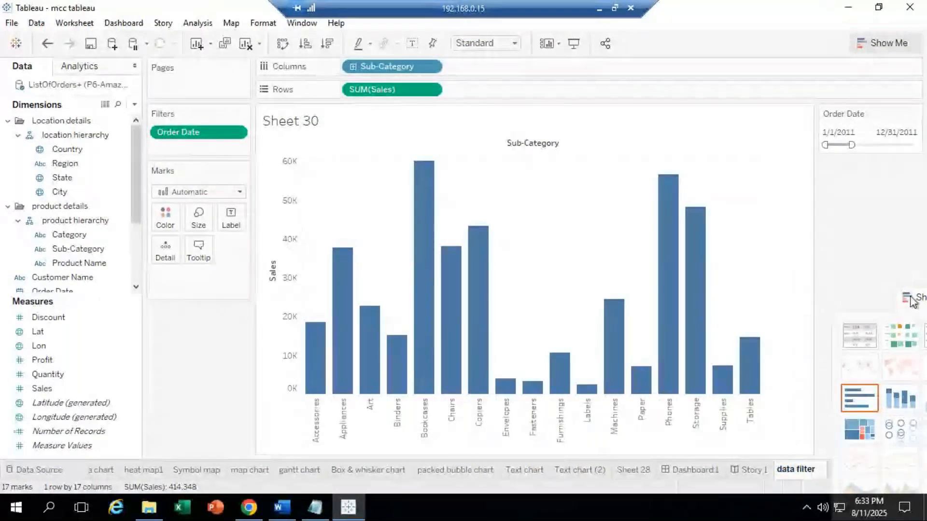
left_click_drag(913, 302, 919, 86)
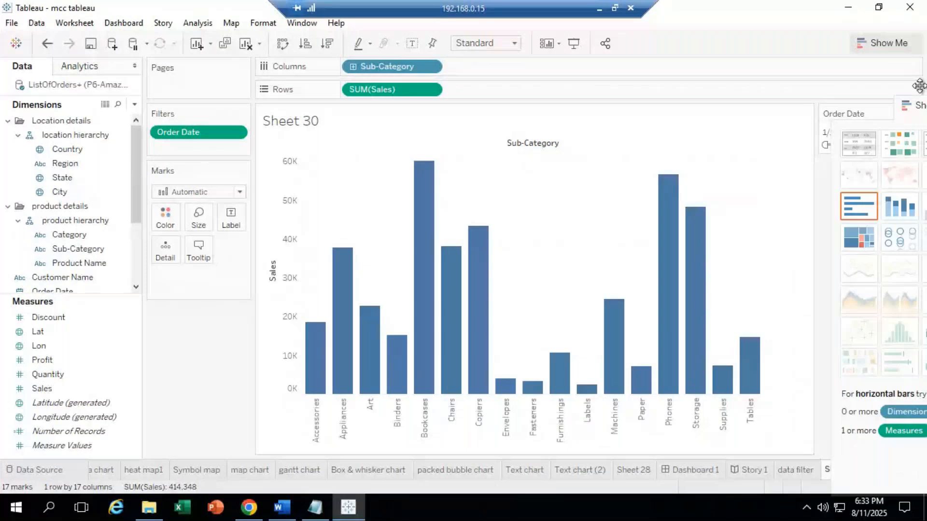
key("ctrl+m")
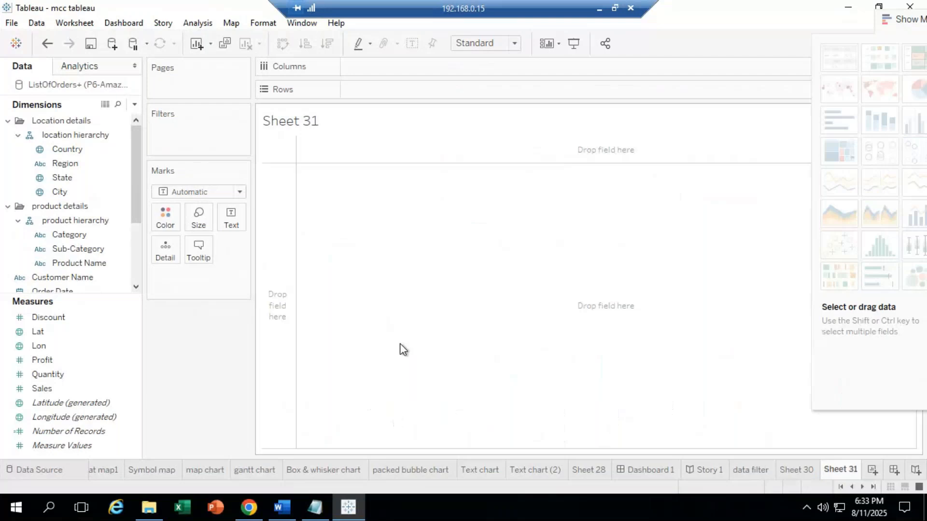
left_click(85, 236)
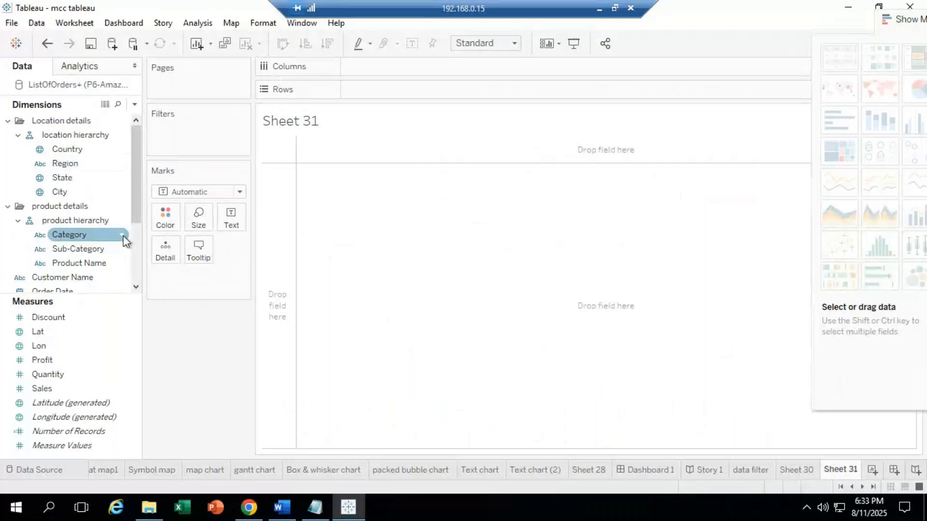
left_click(138, 208)
scroll(106, 242, "down", 1)
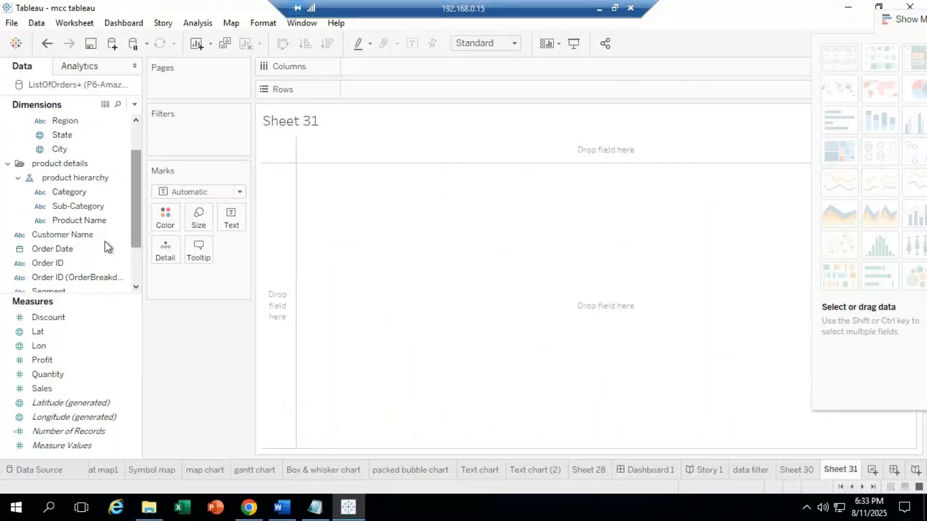
left_click_drag(105, 241, 401, 114)
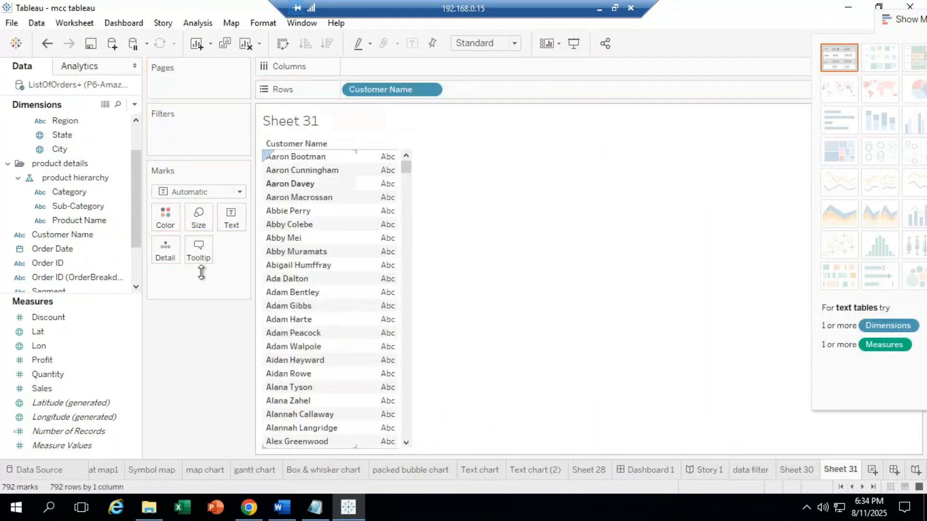
left_click(73, 360)
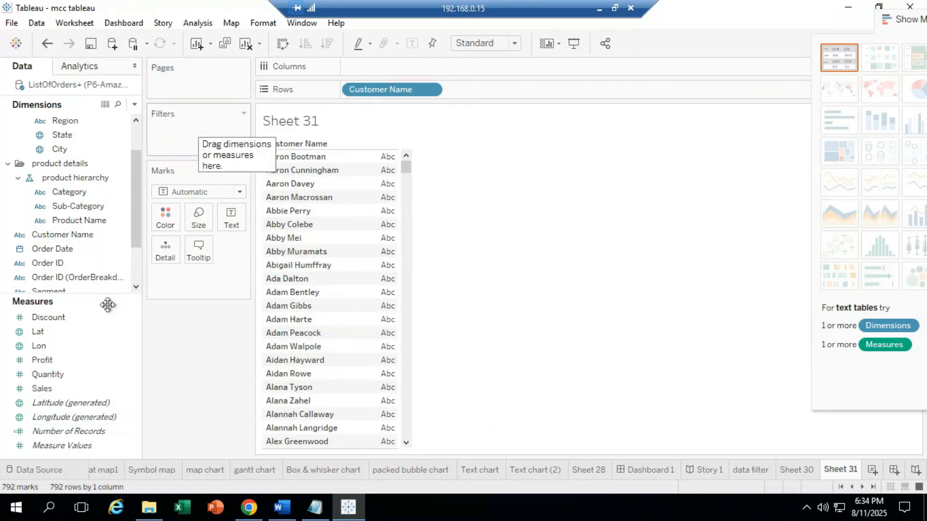
left_click_drag(52, 389, 177, 128)
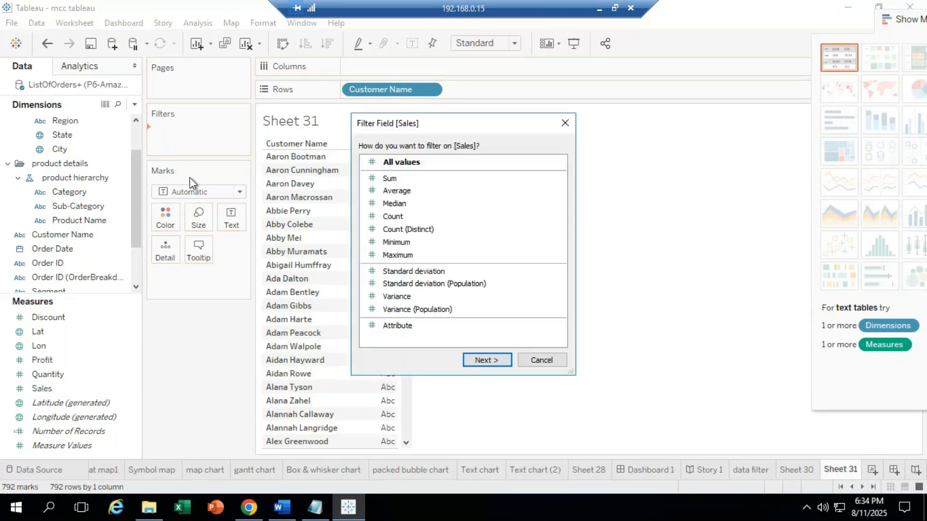
left_click(389, 179)
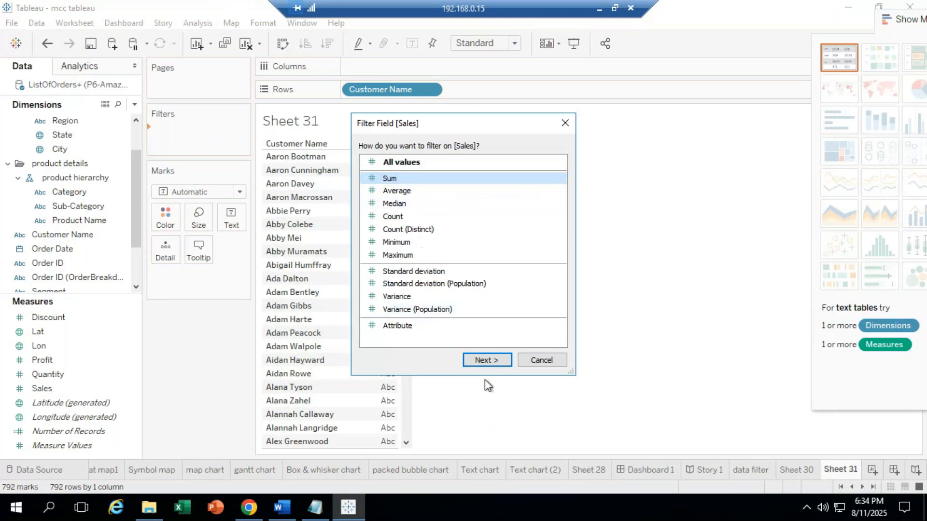
left_click(487, 361)
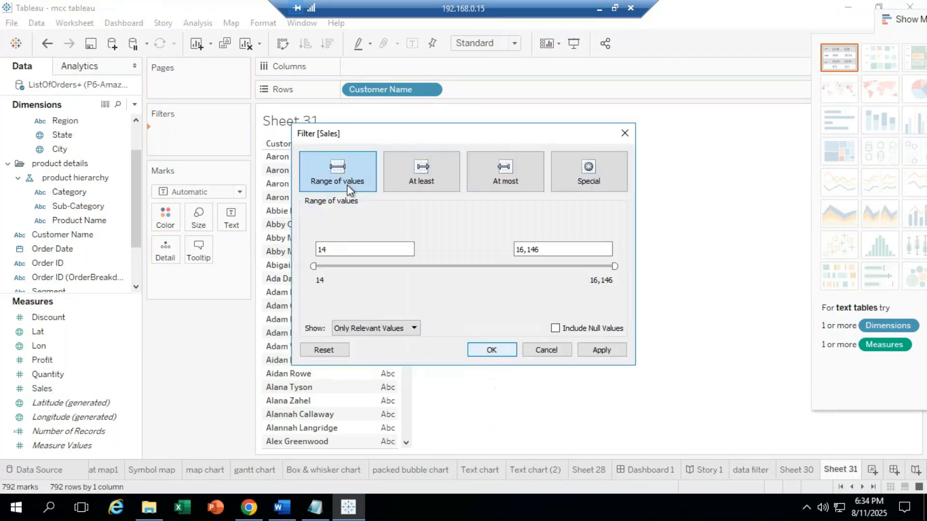
left_click(342, 249)
left_click_drag(341, 249, 269, 252)
left_click_drag(569, 252, 321, 249)
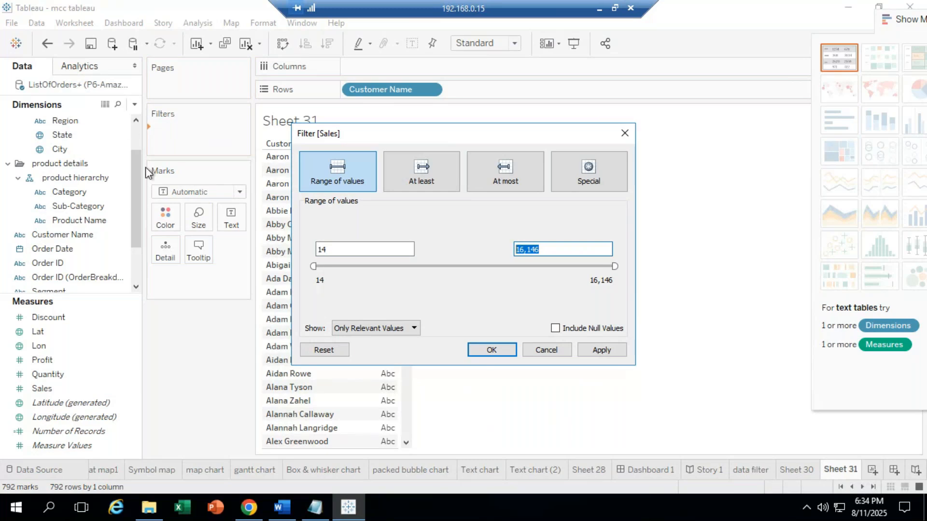
left_click(626, 132)
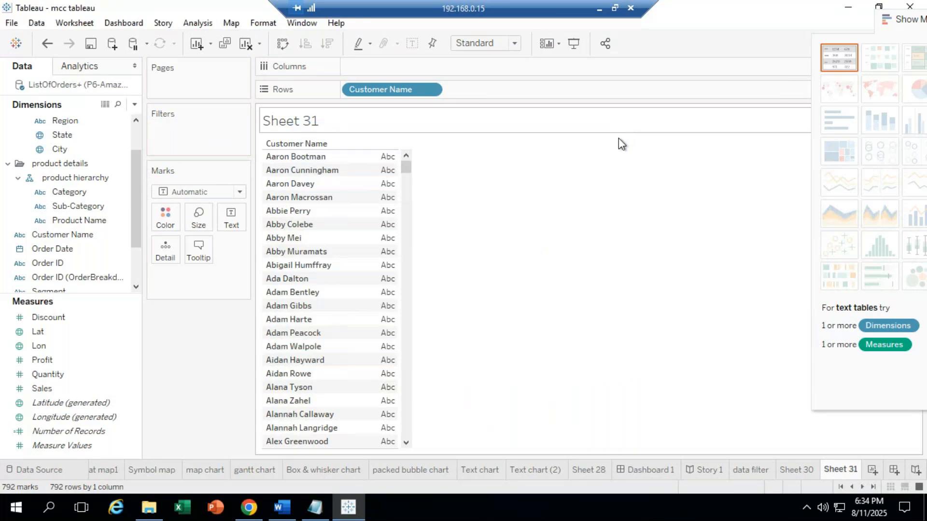
Step: Add each customer's summed Sales to the Sheet 31 table
left_click(35, 390)
left_click_drag(53, 387, 382, 237)
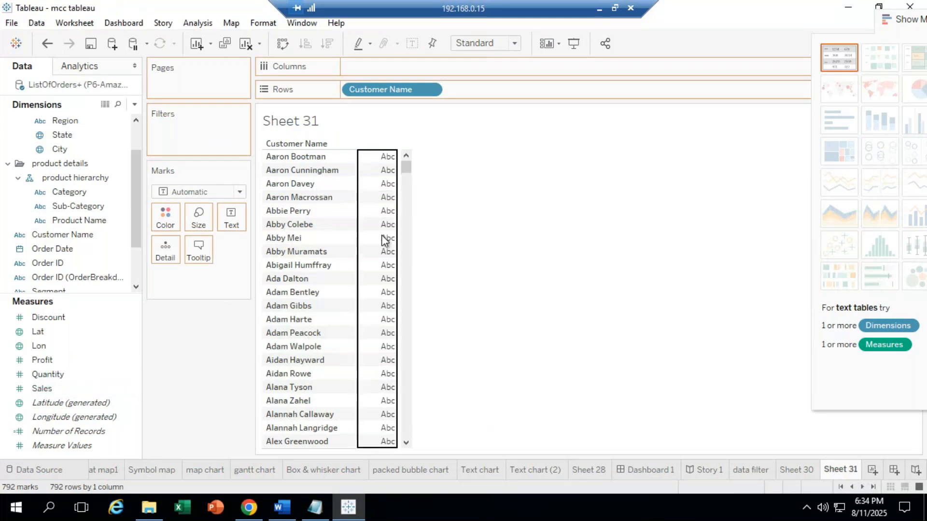
mouse_move(376, 225)
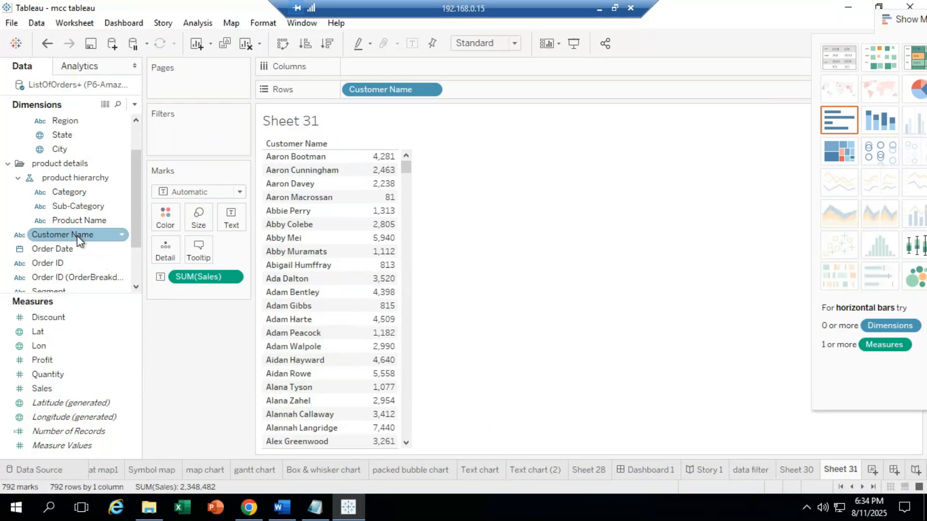
Step: Filter Customer Name to the Top 10 by Count of Customer Name
left_click_drag(80, 240, 198, 132)
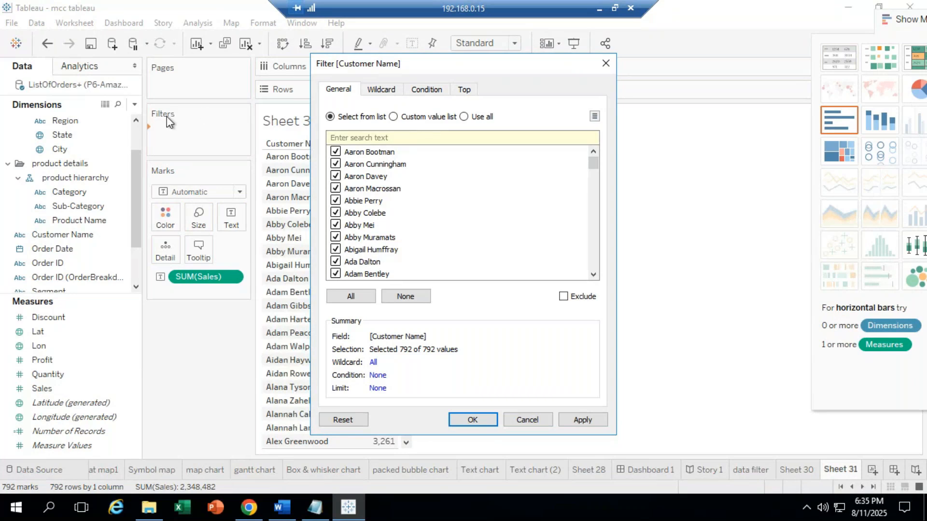
left_click(466, 91)
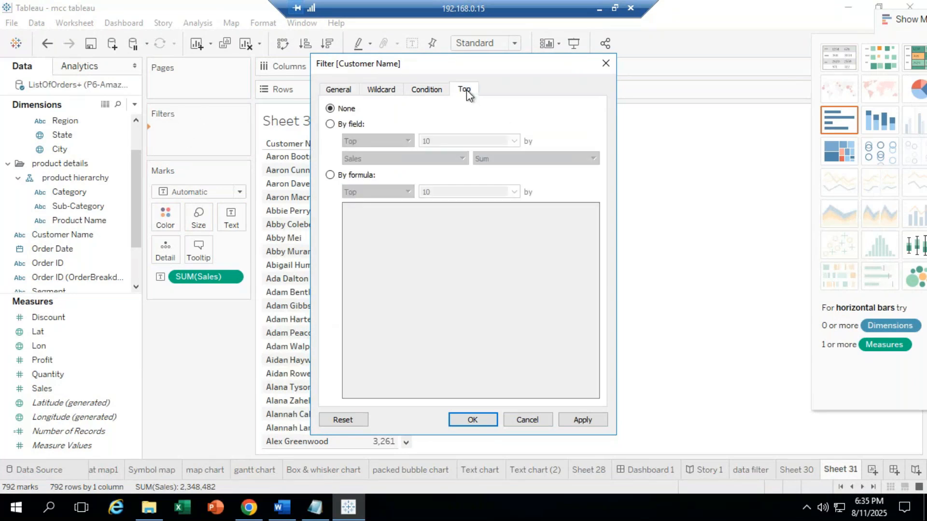
left_click(440, 140)
left_click_drag(432, 141, 402, 147)
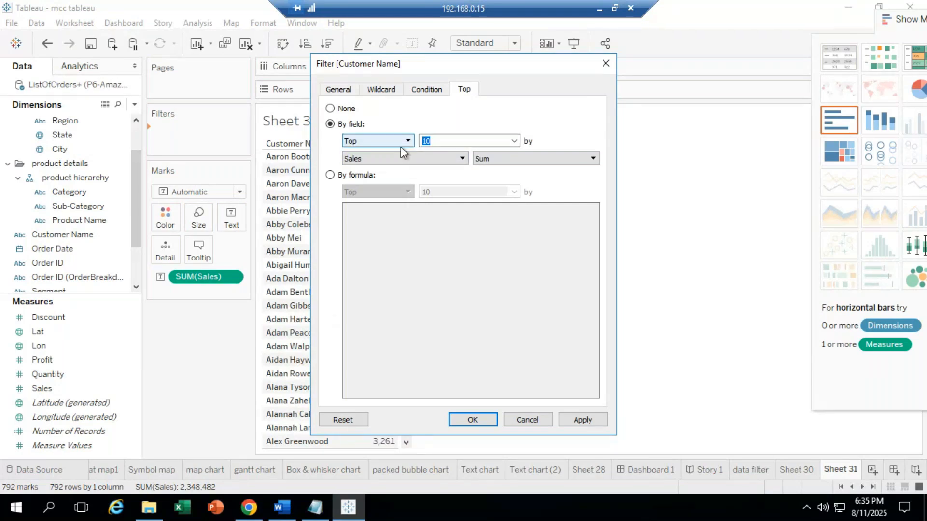
left_click(437, 158)
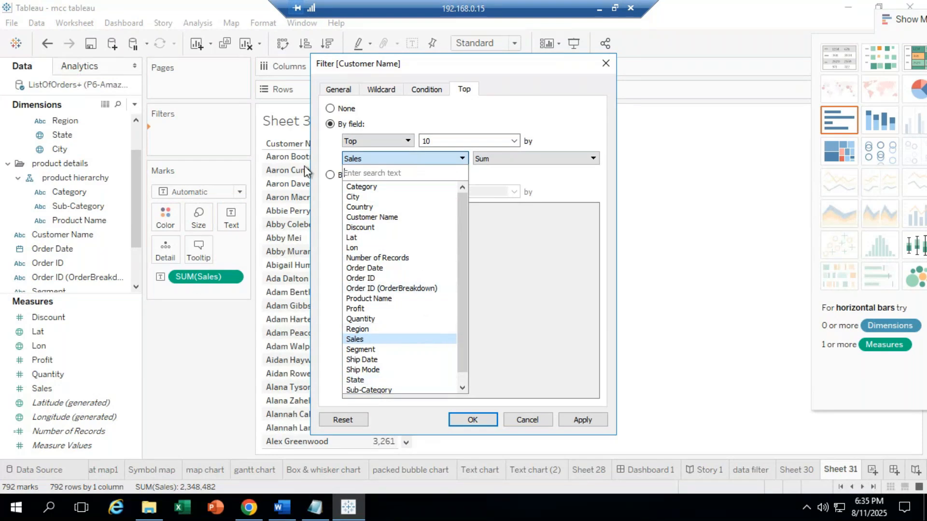
left_click(295, 137)
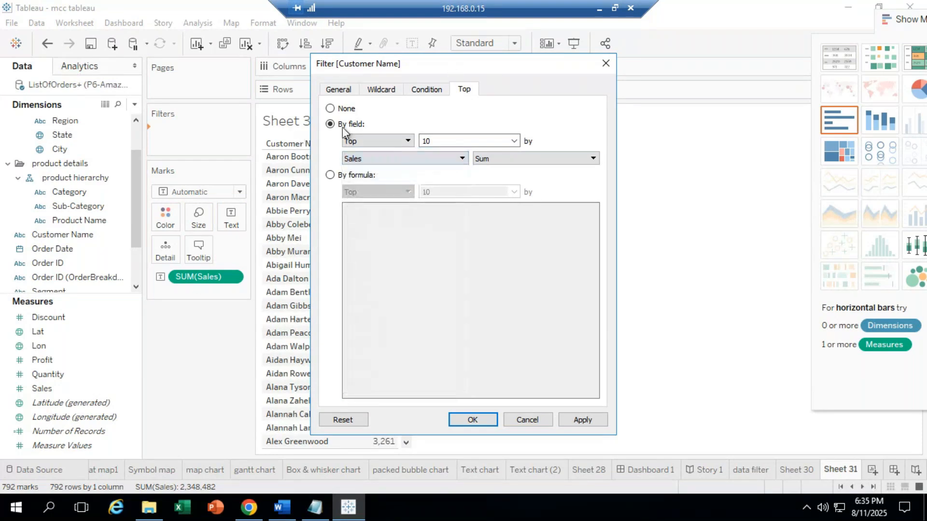
left_click(462, 158)
left_click(418, 216)
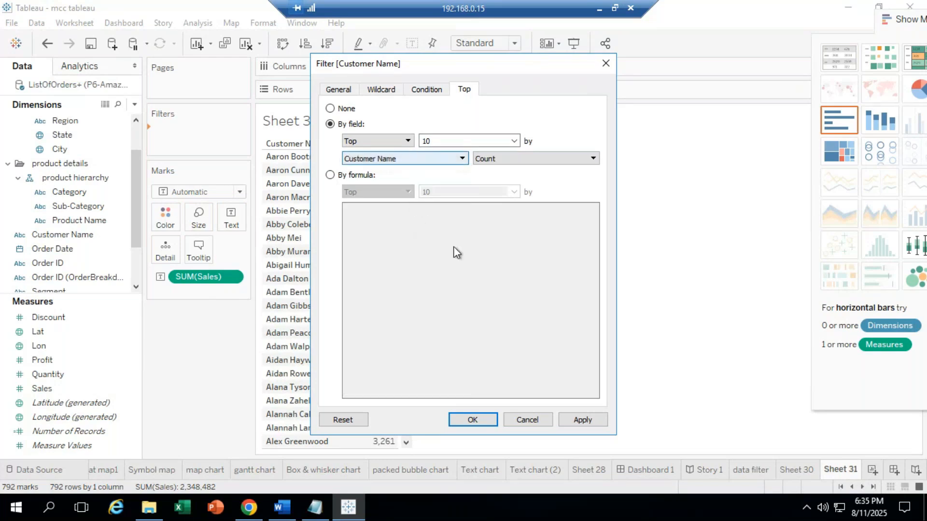
left_click(477, 421)
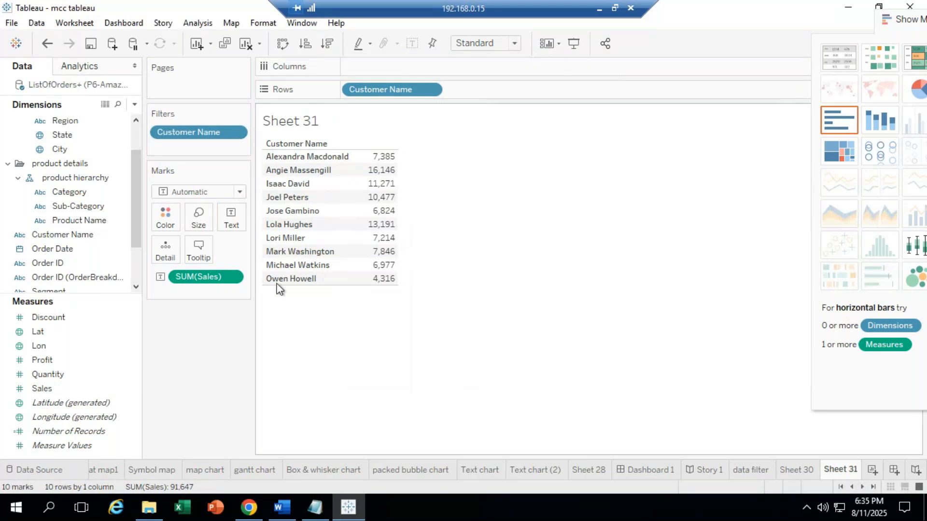
Step: Clear the Top 10 Customer Name filter, remove it from Filters, and drop SUM(Sales)
left_click(236, 133)
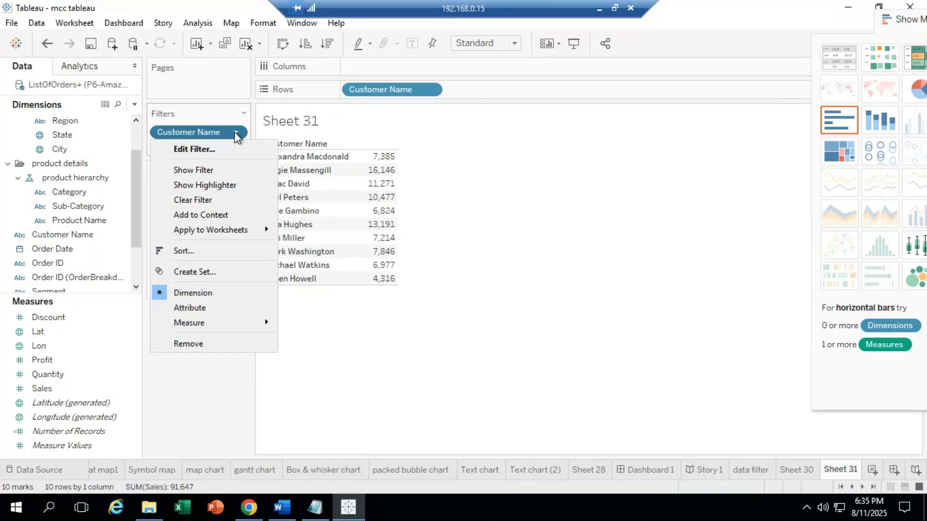
left_click(208, 201)
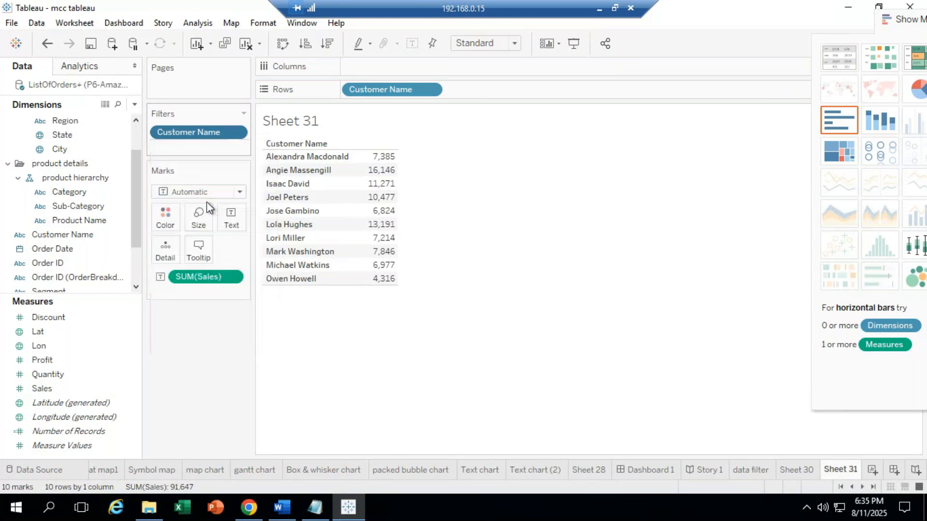
left_click_drag(209, 208, 429, 276)
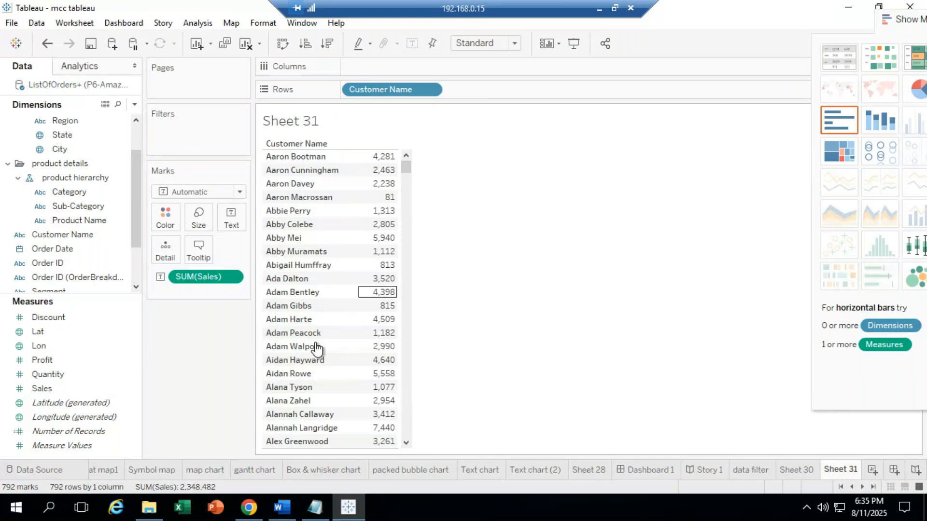
left_click_drag(197, 279, 193, 314)
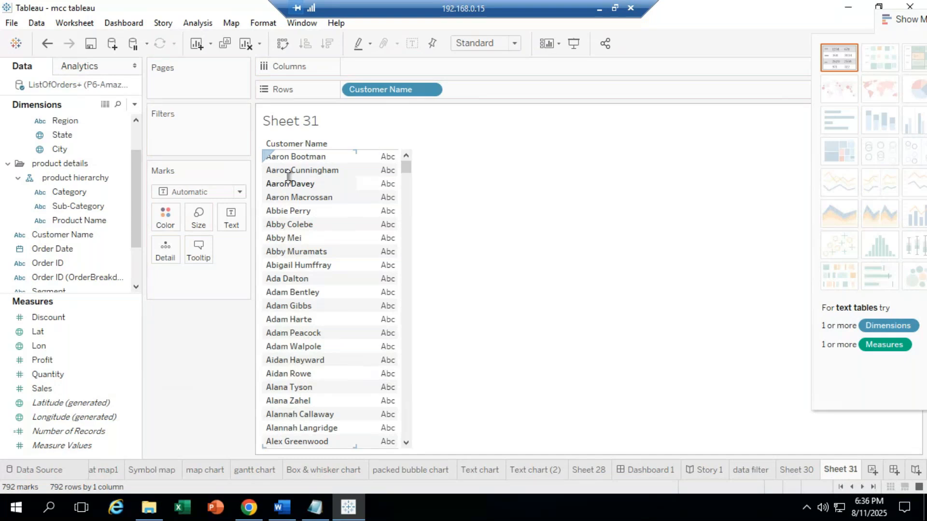
left_click(296, 252)
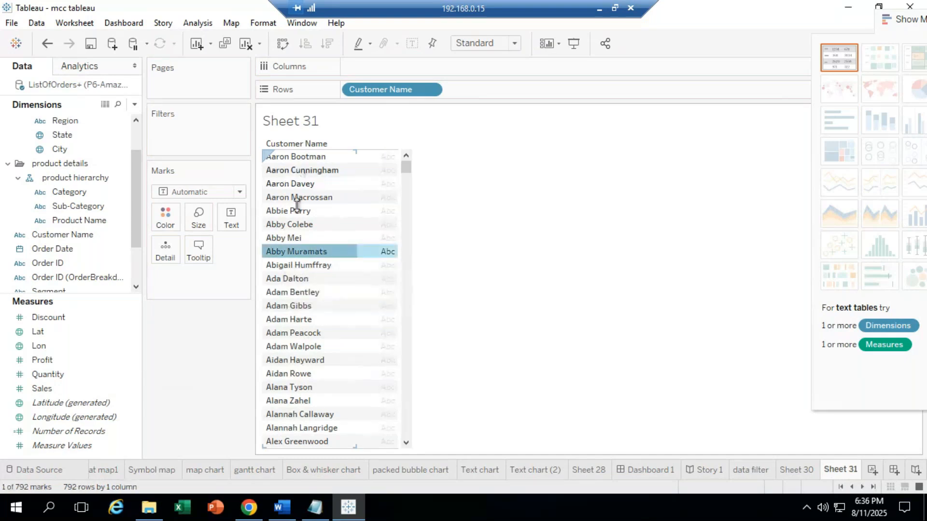
left_click(668, 237)
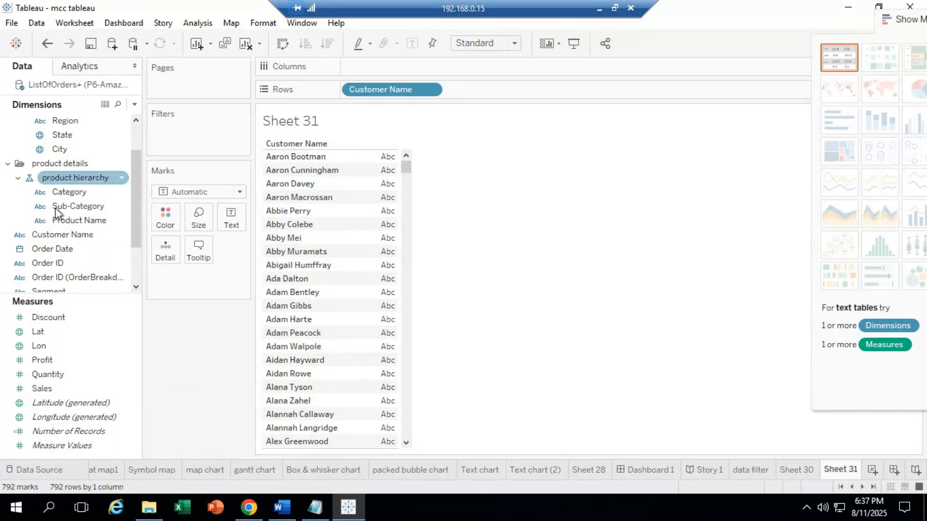
left_click(59, 236)
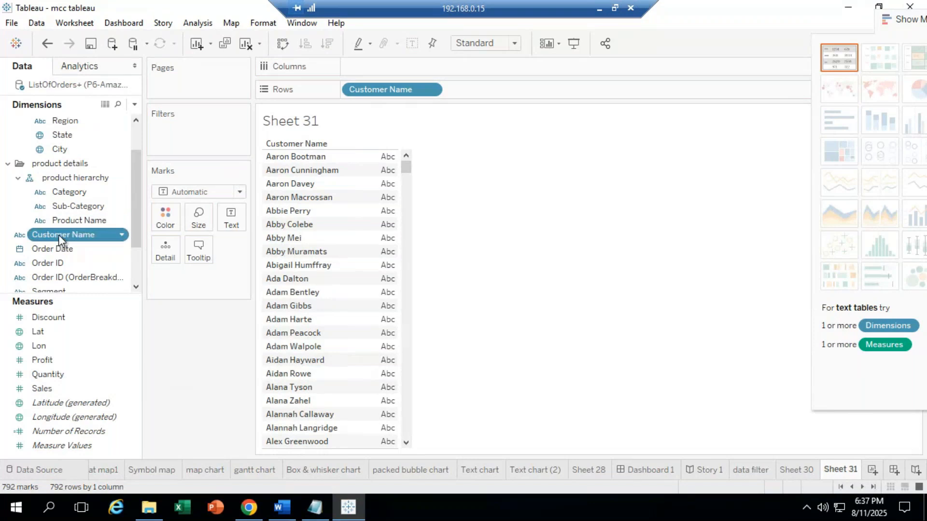
right_click(58, 235)
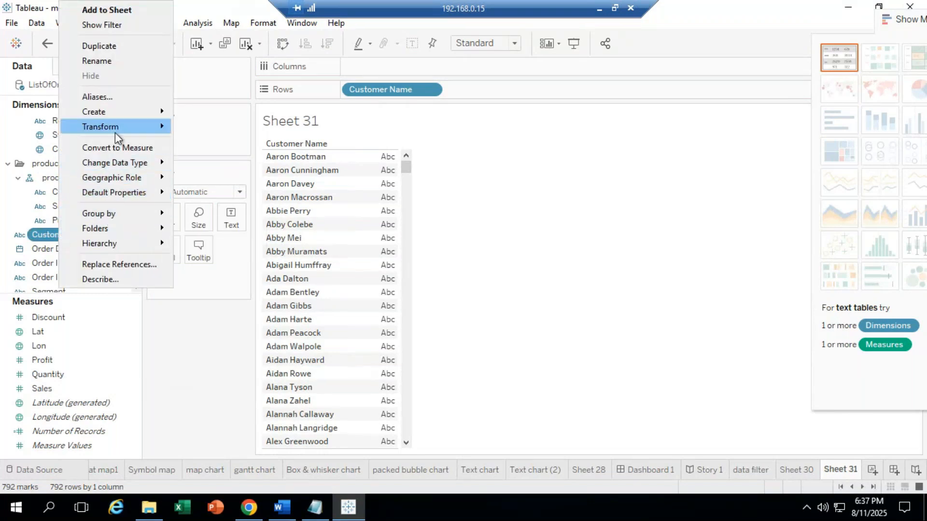
mouse_move(113, 112)
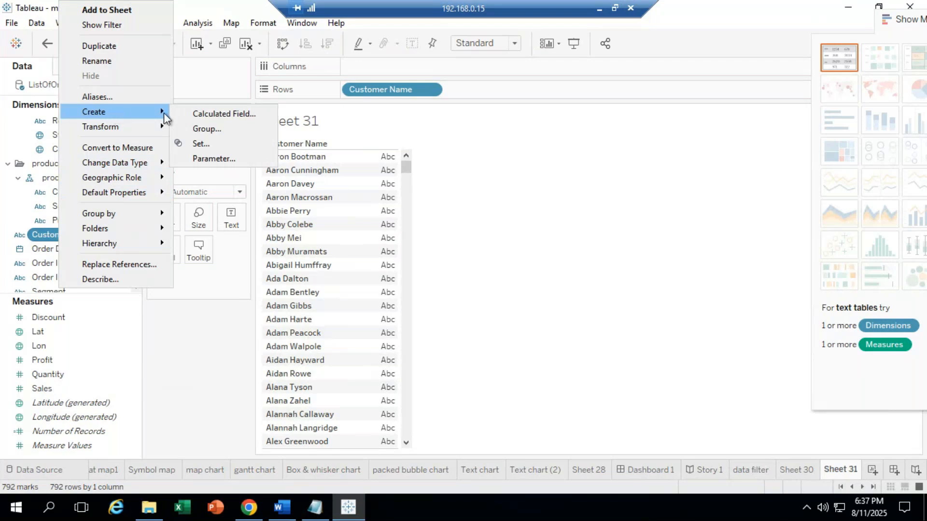
left_click(236, 113)
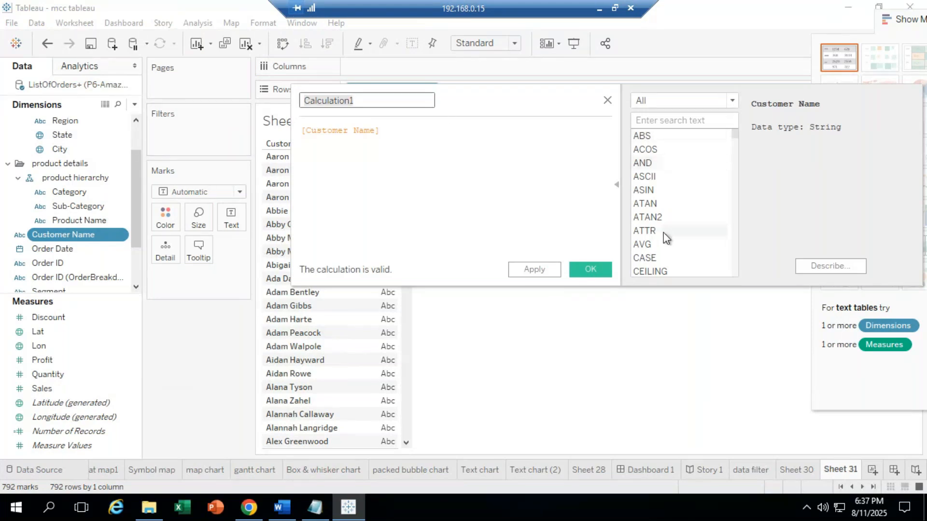
left_click(733, 100)
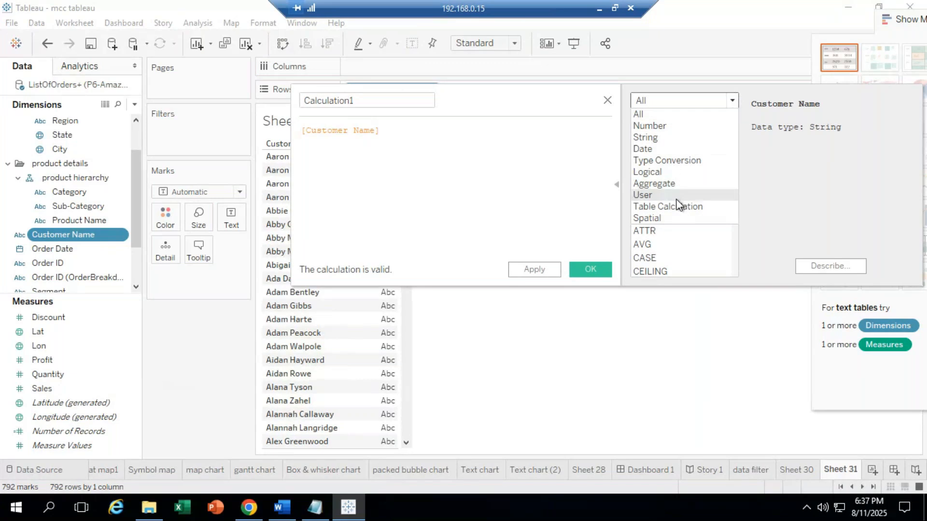
left_click(787, 181)
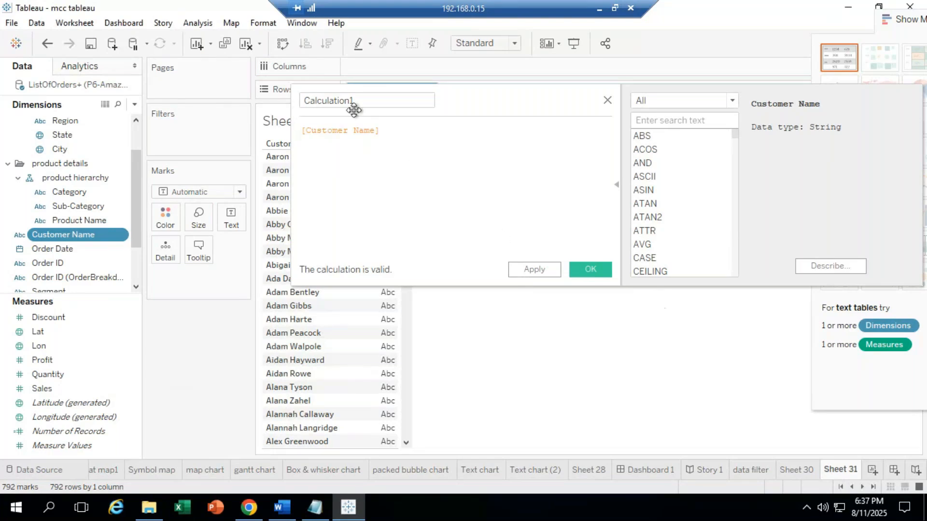
left_click(607, 101)
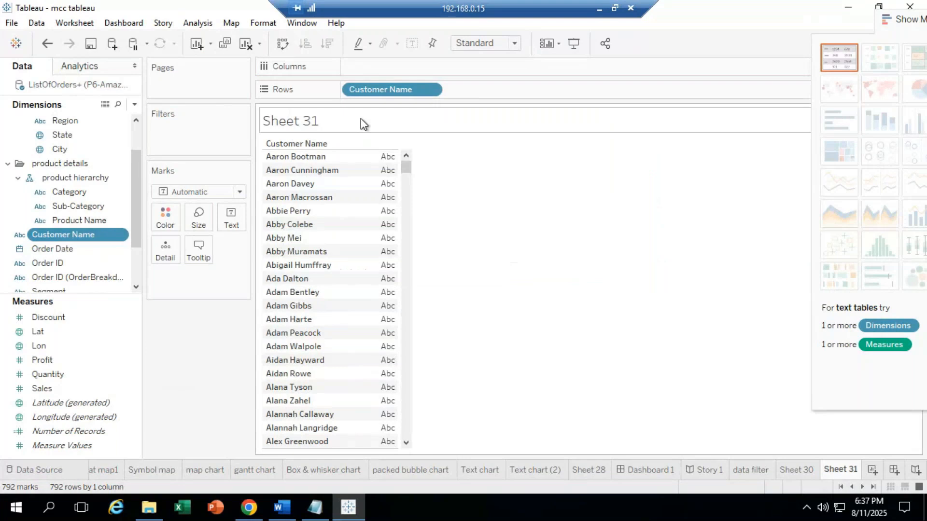
Step: Clear Sheet 31, place Customer Name on Rows with SUM(Sales), then switch to Excel
left_click_drag(384, 89, 278, 49)
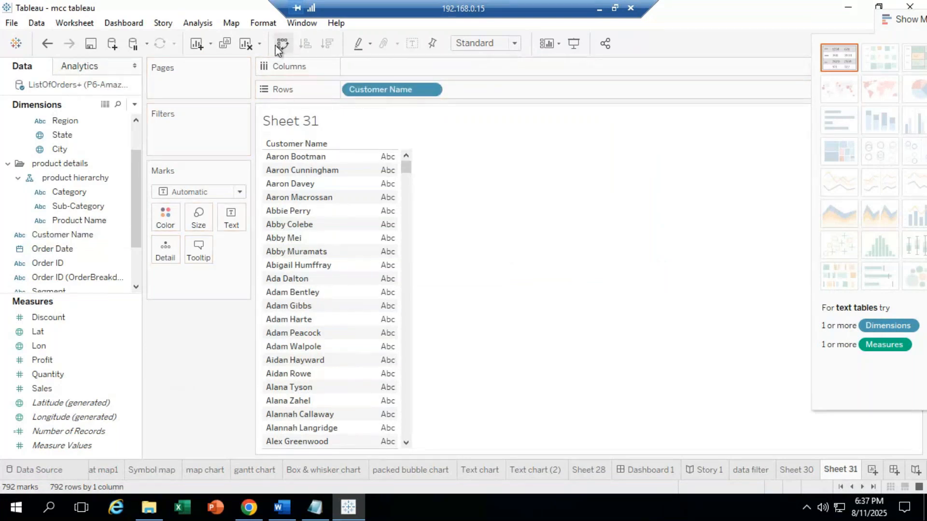
left_click(245, 44)
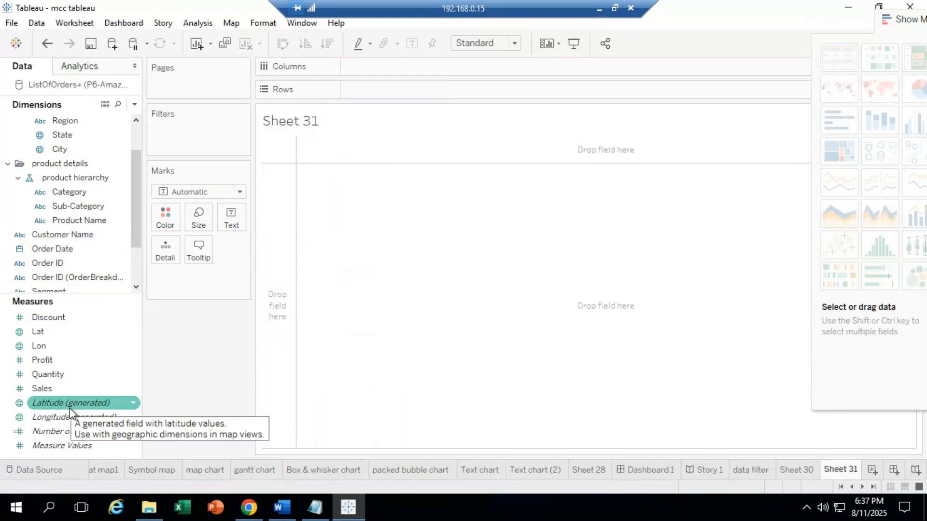
left_click_drag(91, 229, 408, 90)
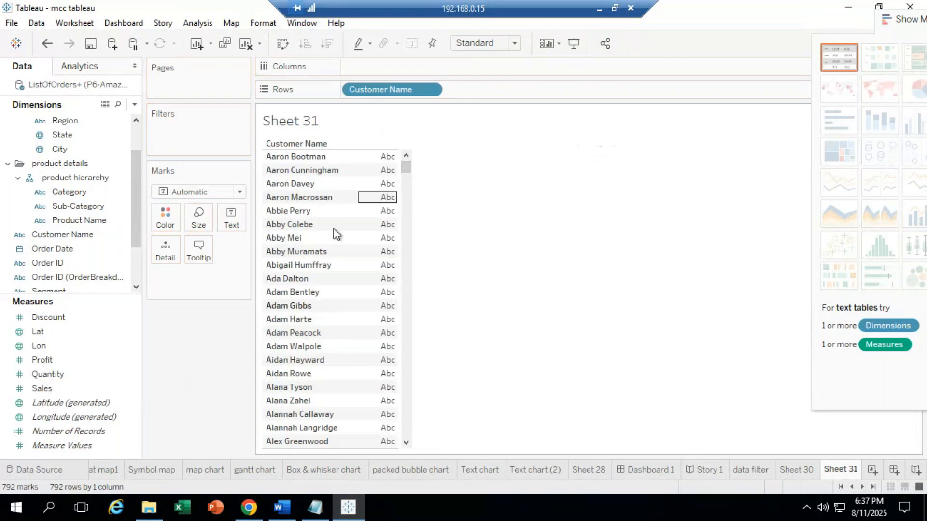
left_click(47, 390)
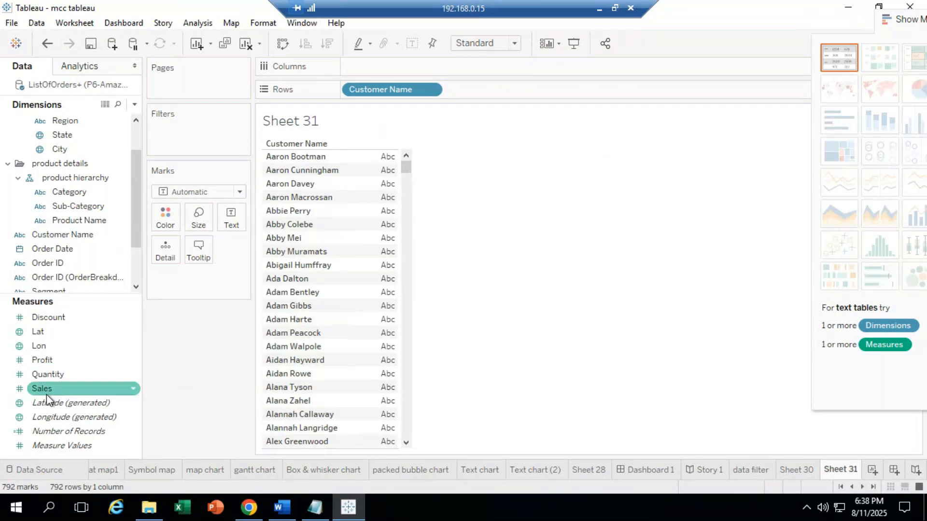
left_click_drag(46, 395, 375, 280)
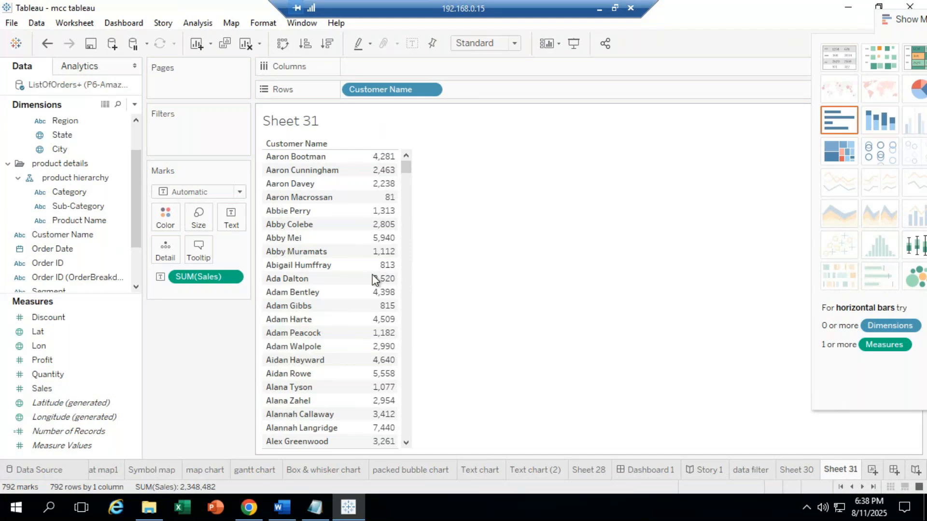
left_click(187, 515)
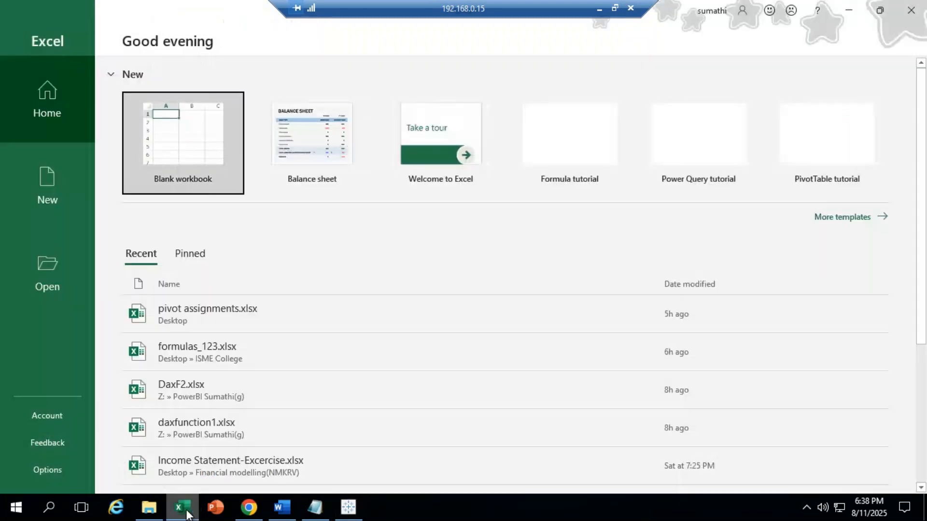
Step: Open a blank workbook, enter a sample first name in G8, and zoom in
left_click(208, 143)
left_click(208, 145)
left_click(300, 192)
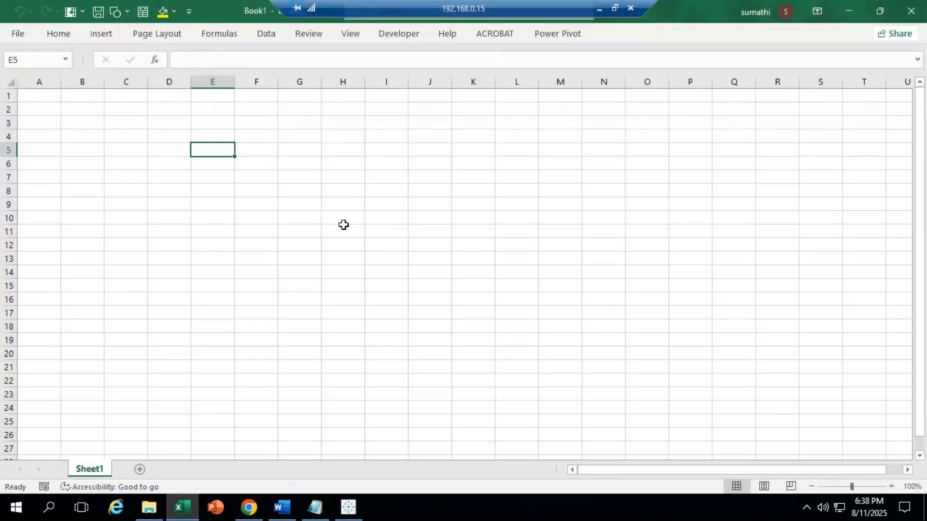
type("C")
key("BackSpace")
type("Arjun")
left_click(344, 258)
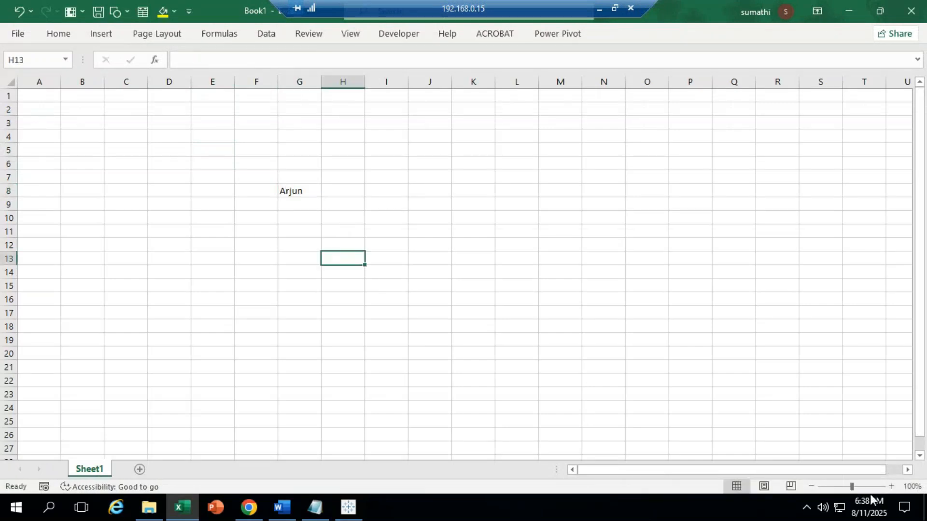
left_click(894, 484)
left_click(895, 484)
left_click(895, 483)
left_click(895, 484)
left_click(895, 484)
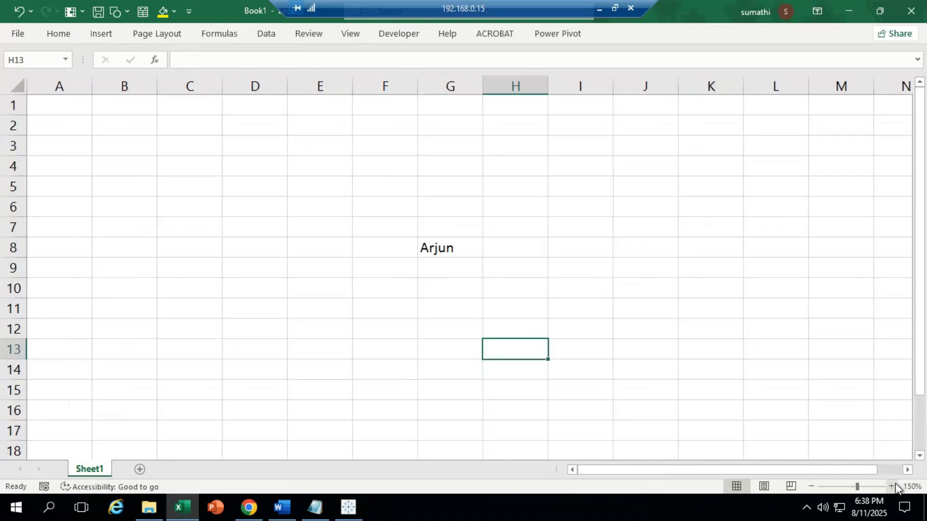
left_click(895, 484)
left_click(894, 484)
Step: Enter =UPPER(G8) in H8 to show the name in capitals, then minimise Excel
left_click(594, 273)
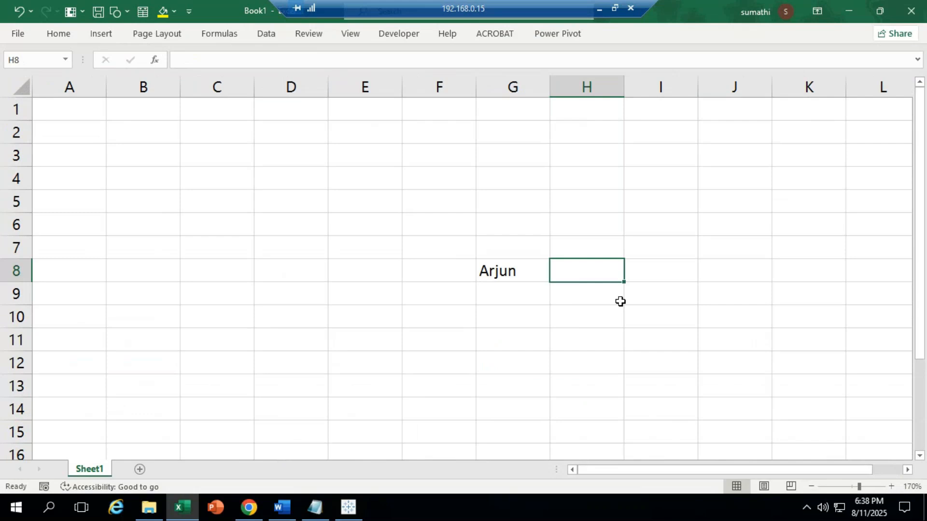
key("F2")
type("=upper")
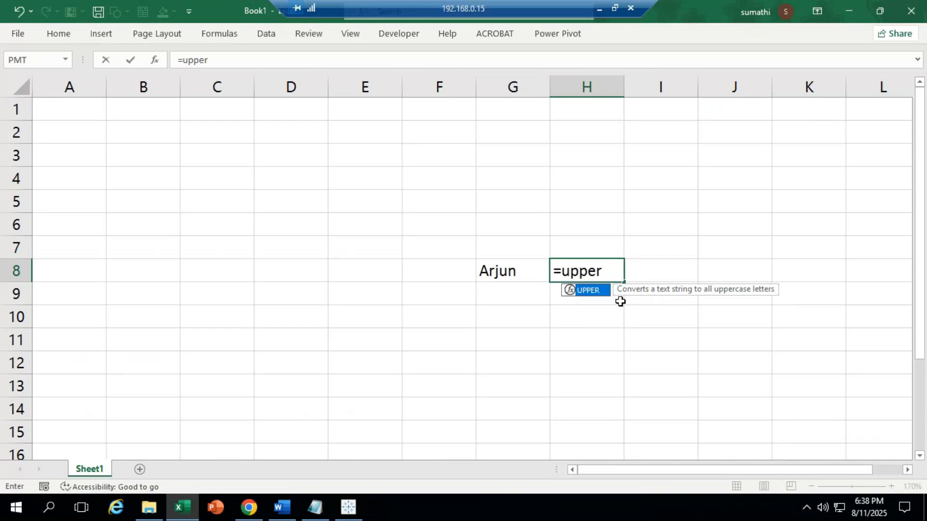
key("Tab")
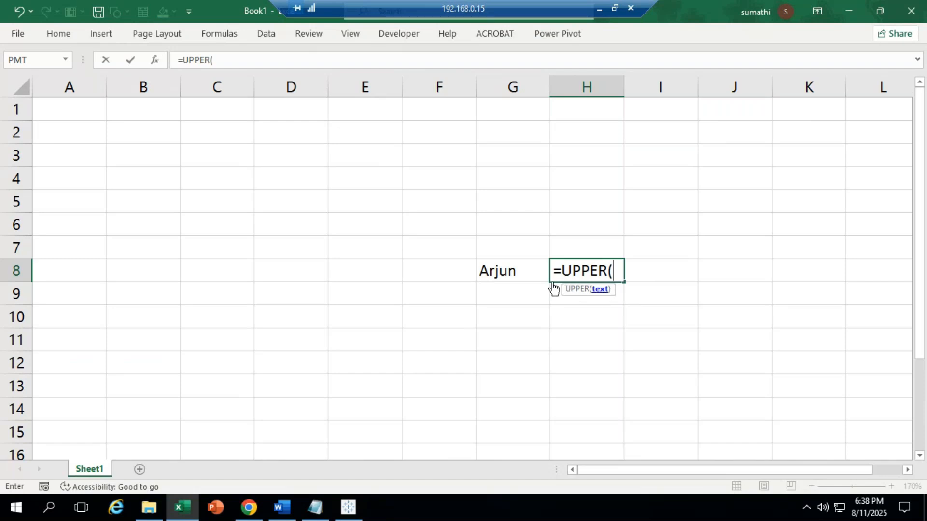
left_click(512, 271)
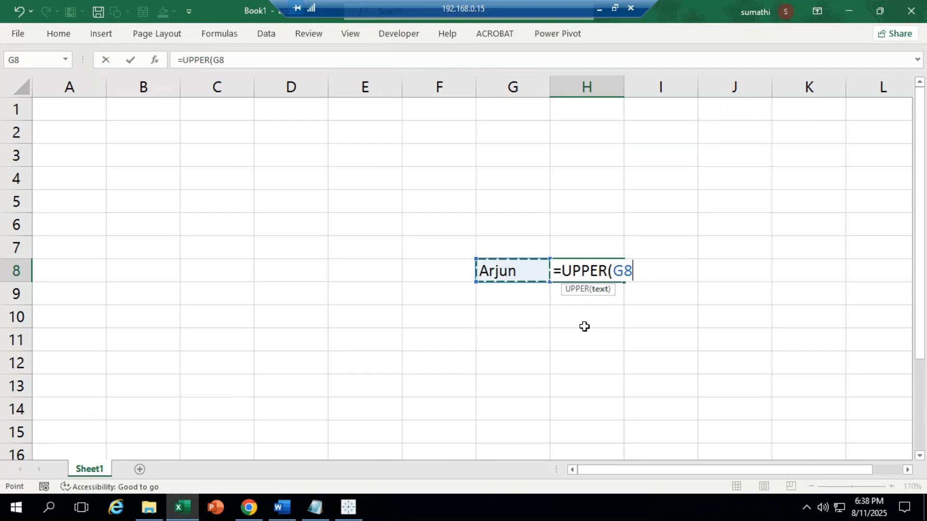
key("Return")
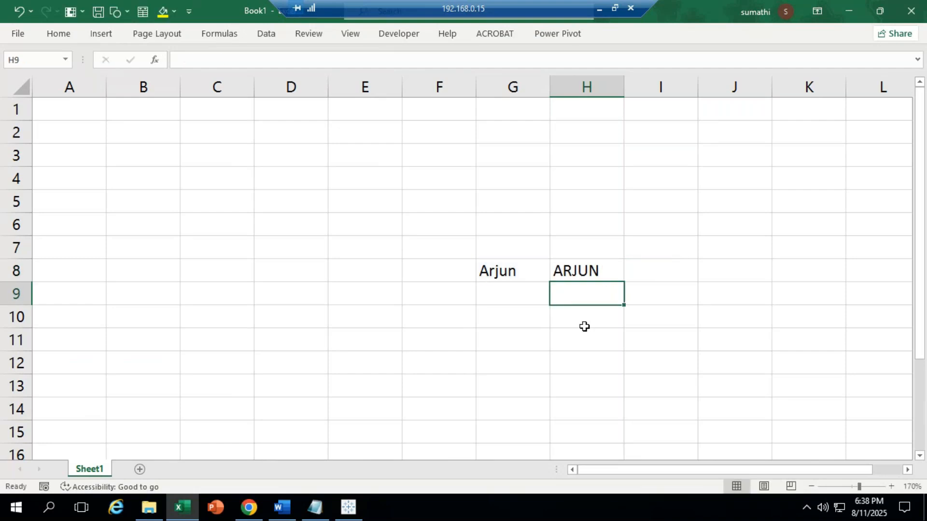
left_click(585, 273)
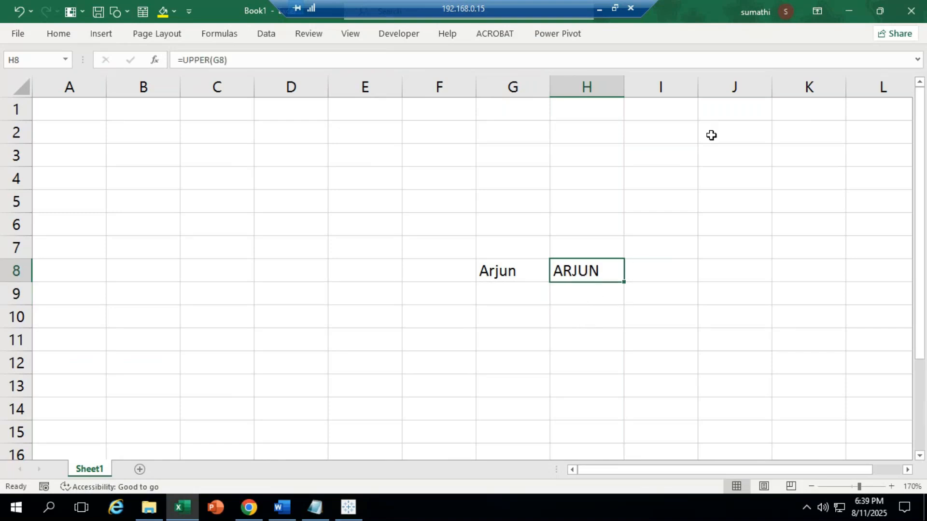
left_click(848, 9)
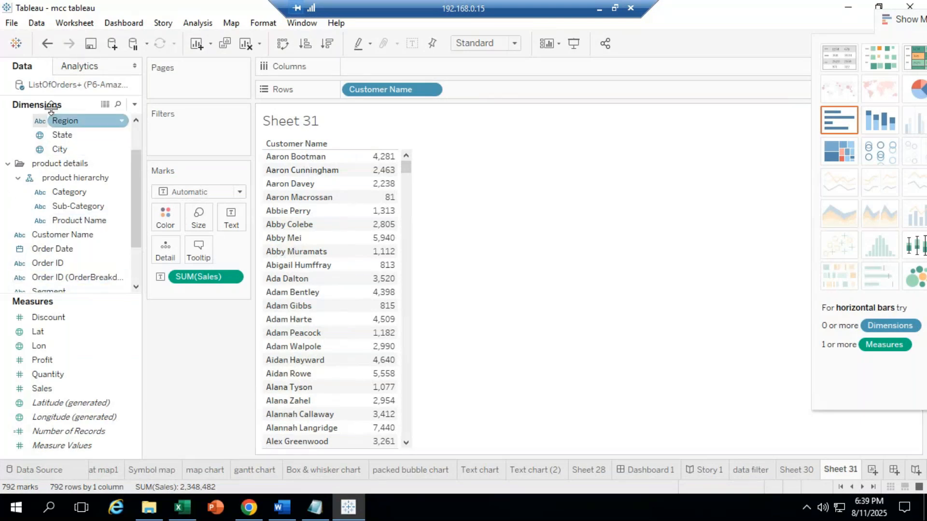
Step: Create calculated field Calculation1 from Customer Name, prefilled with [Customer Name]
left_click(56, 236)
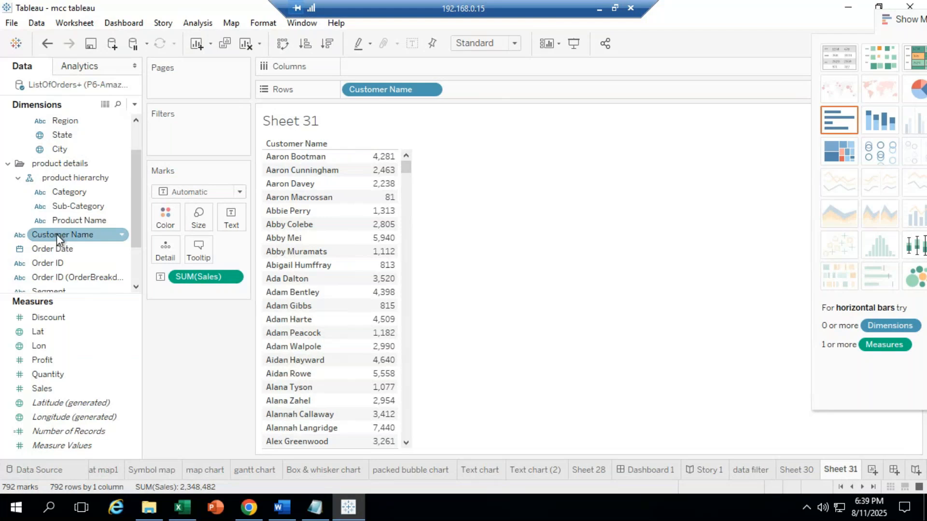
right_click(57, 233)
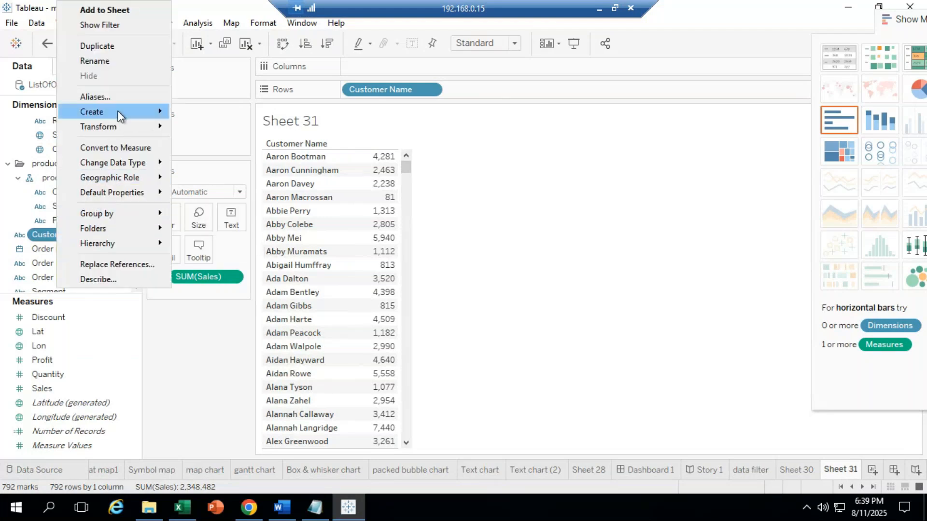
mouse_move(120, 116)
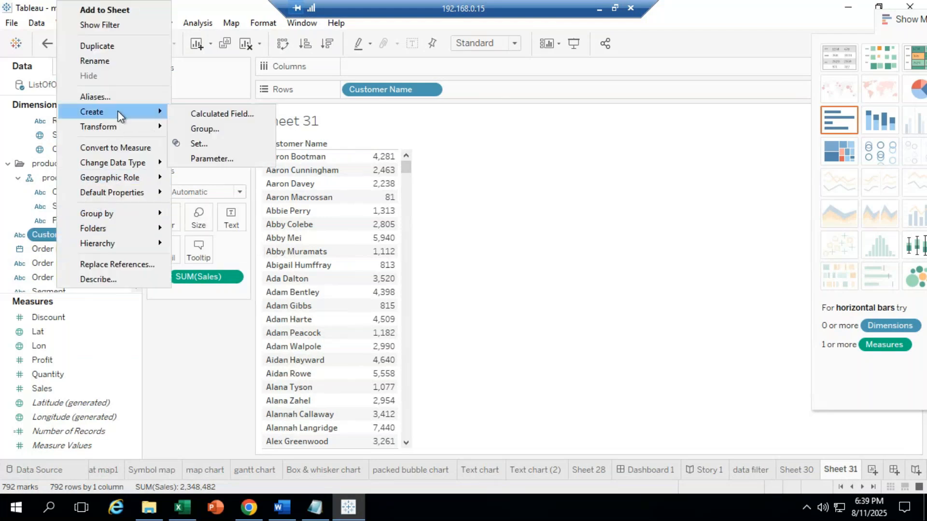
left_click(225, 112)
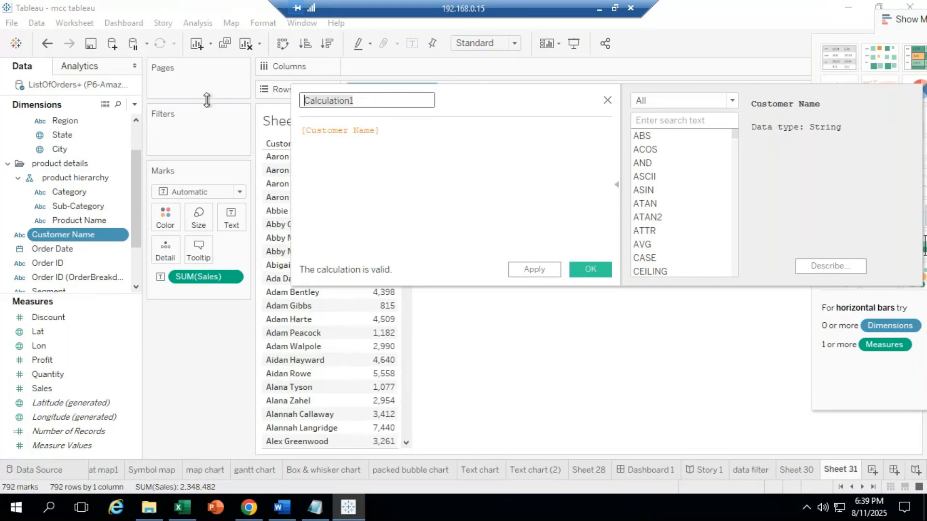
Step: Name the calculation 'funt(upper)', replace [Customer Name] with 'upp', and minimise the remote session
type("f")
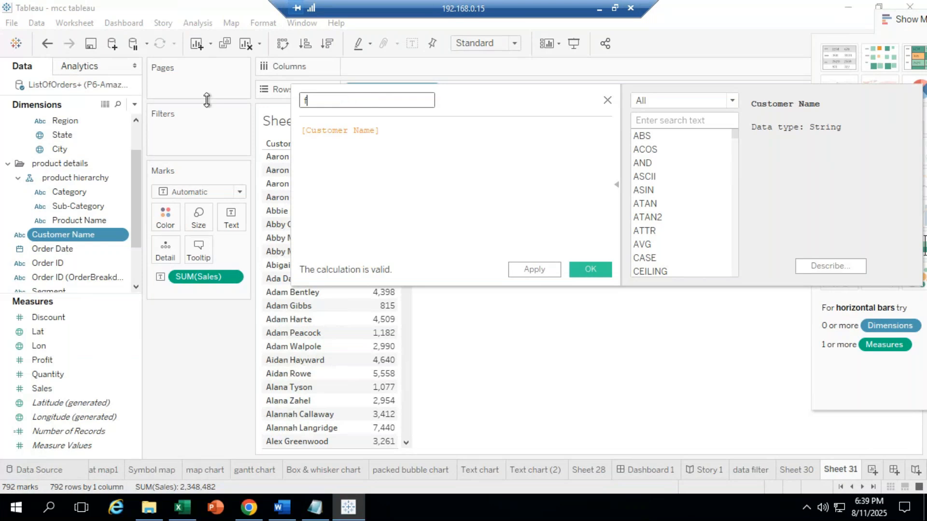
type("unt")
type("(u")
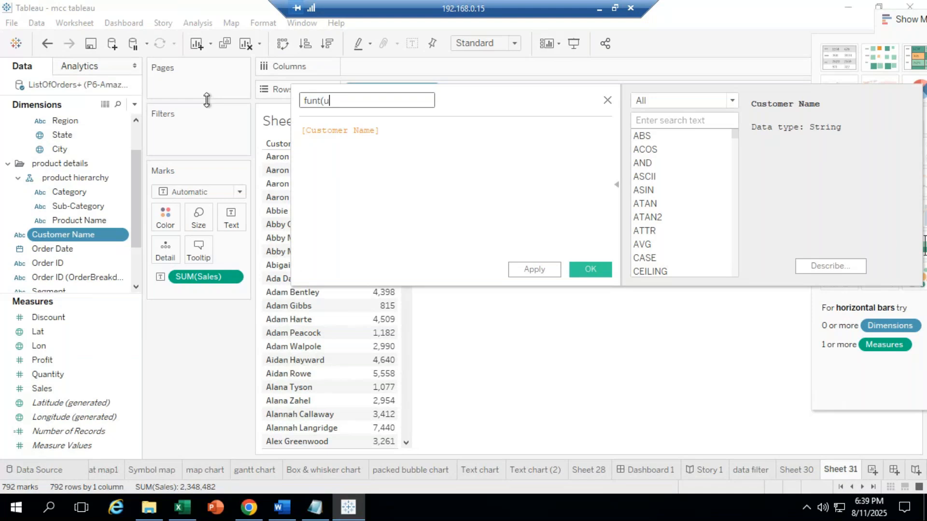
type("pper)")
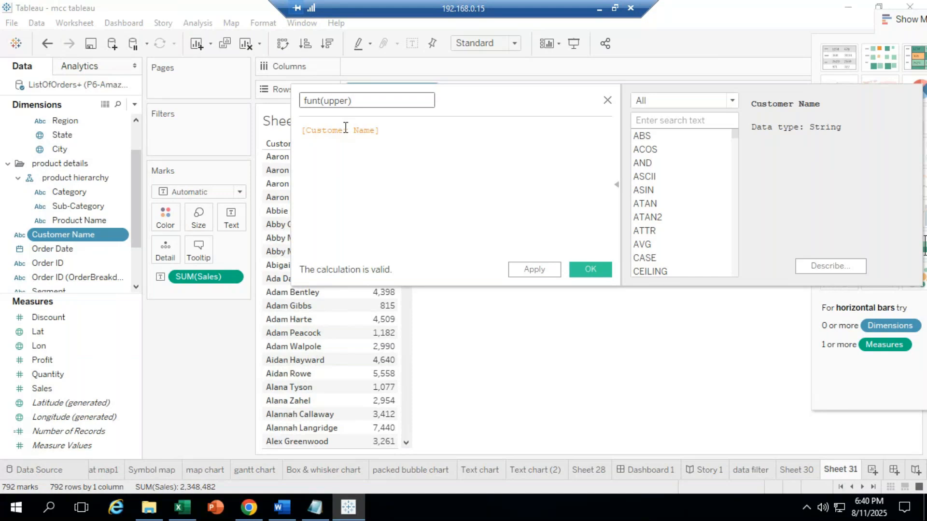
left_click_drag(383, 129, 180, 123)
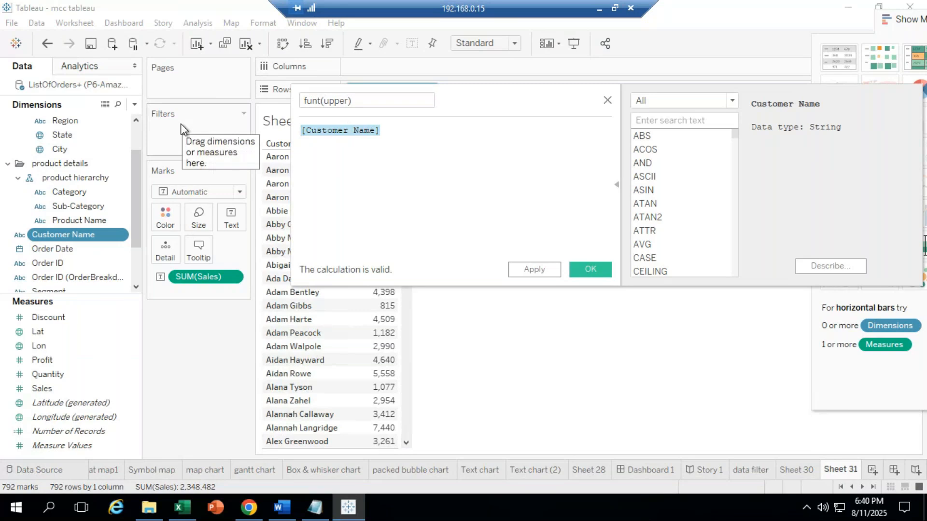
key("Delete")
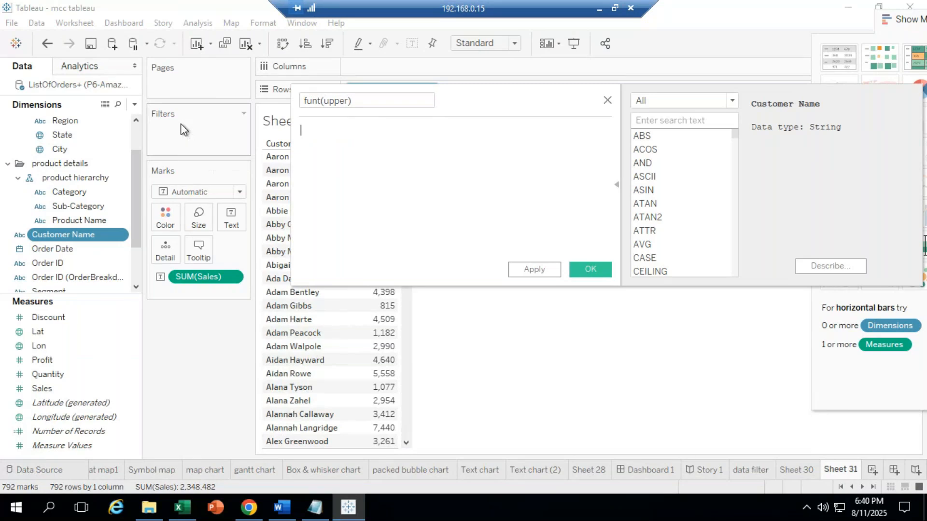
type("upp")
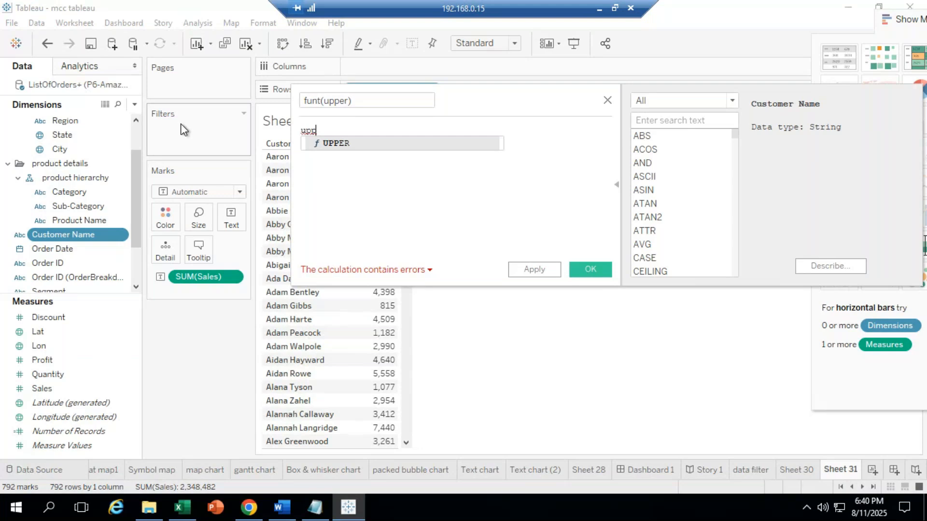
left_click(599, 9)
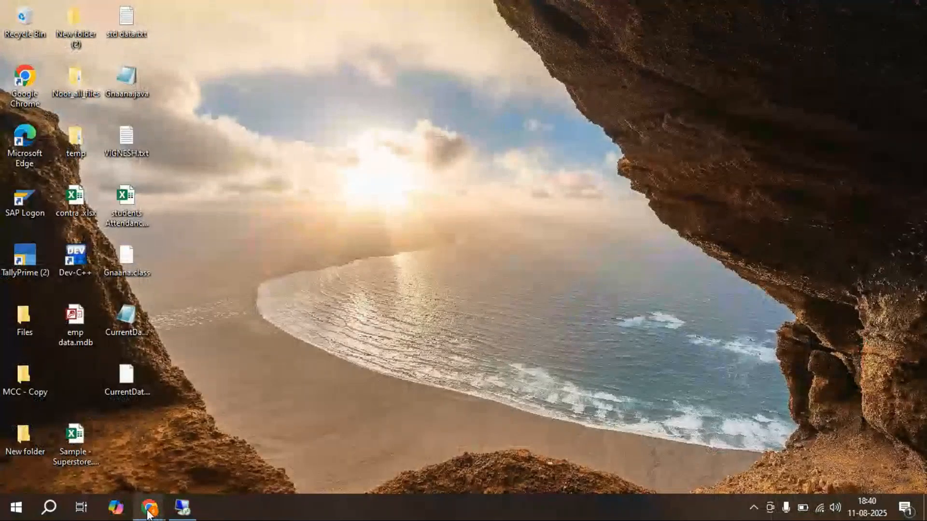
Step: Check the GoTo Meeting chat, then return to the remote Tableau session
mouse_move(149, 507)
left_click(200, 478)
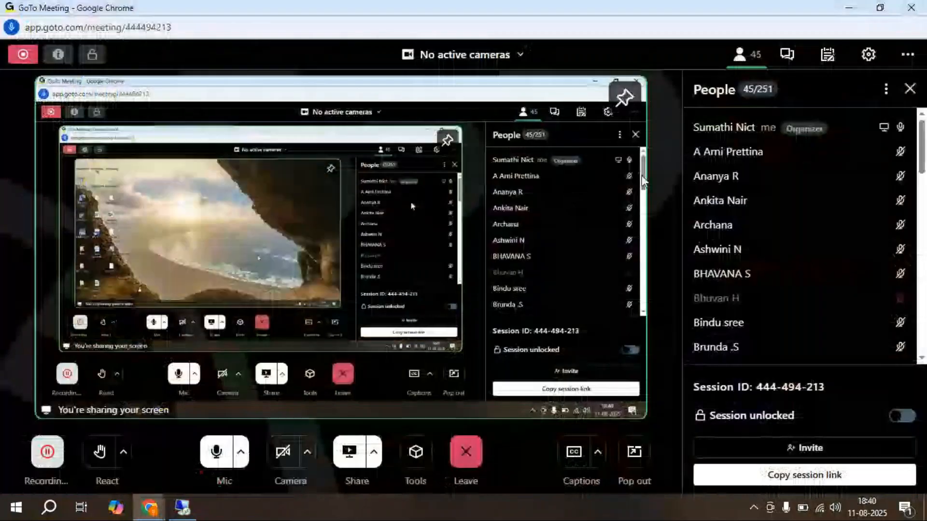
left_click(782, 62)
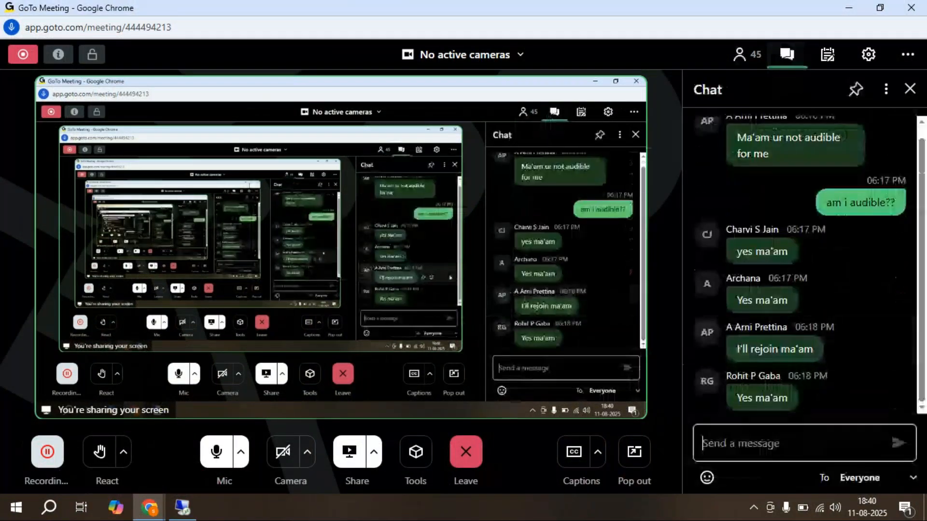
left_click(181, 513)
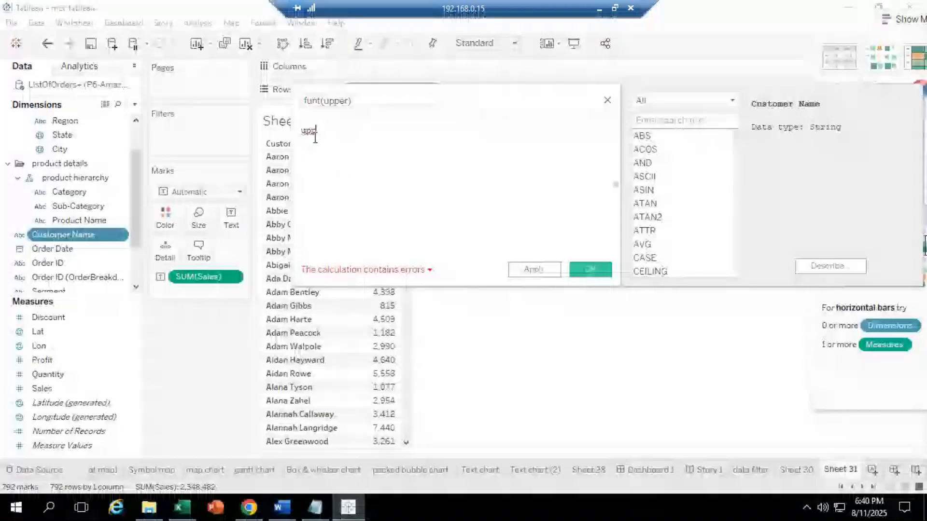
Step: Complete 'upper' and accept the UPPER suggestion so the formula reads UPPER()
type("er")
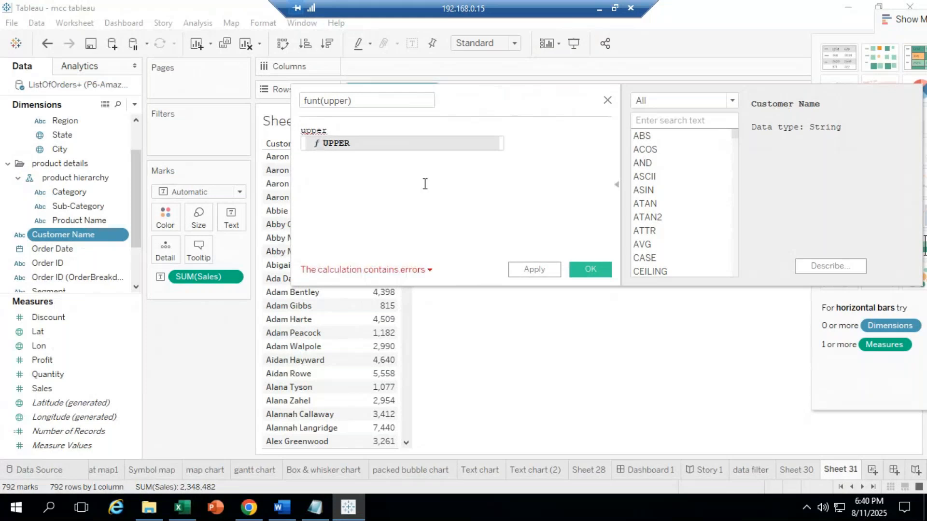
double_click(335, 144)
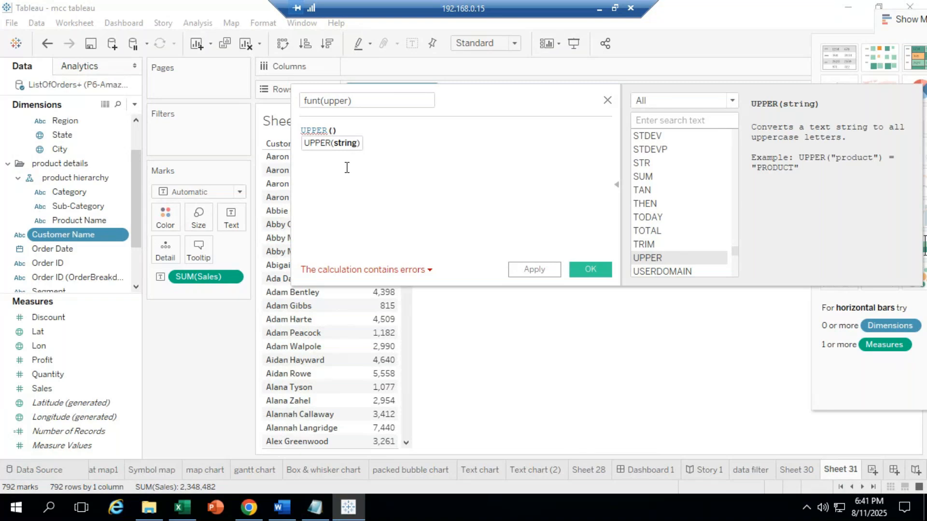
Step: Complete the formula as UPPER([Customer Name]) and close the funt(upper) calculation editor
left_click_drag(504, 99, 612, 99)
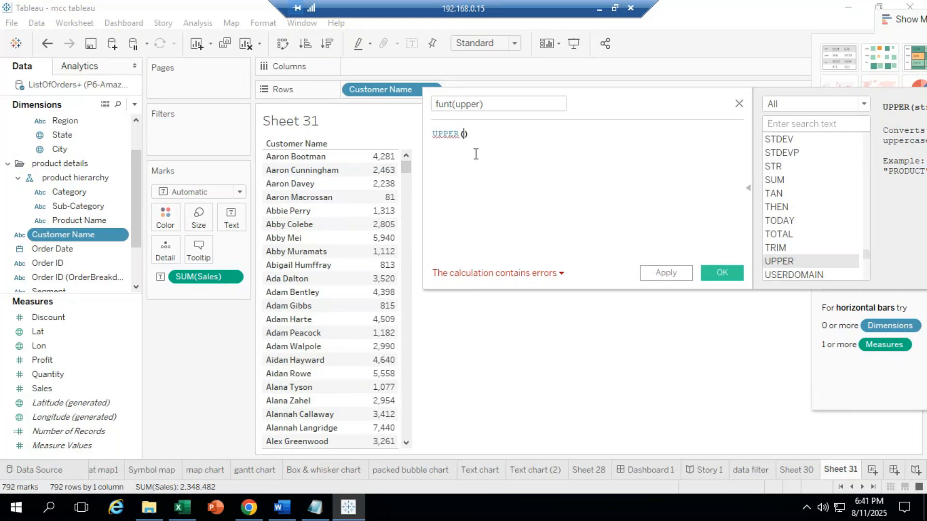
type("custo")
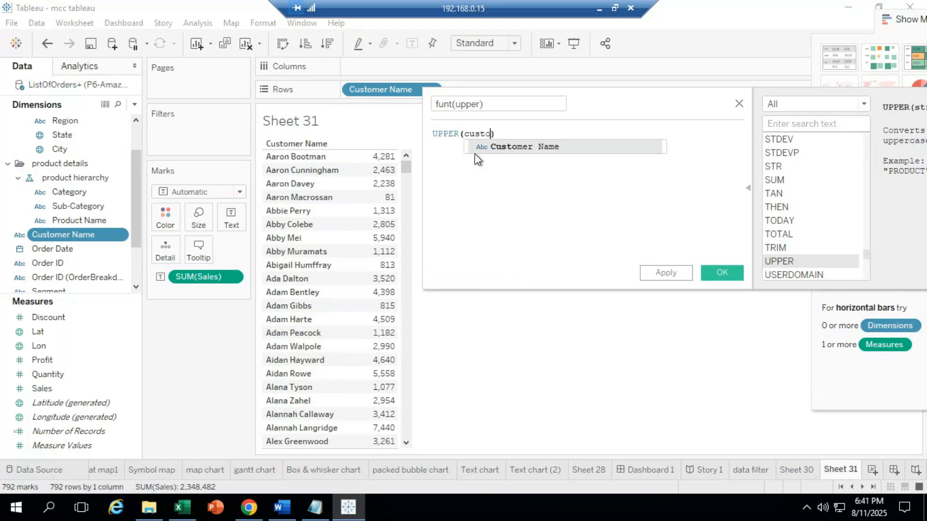
left_click(526, 147)
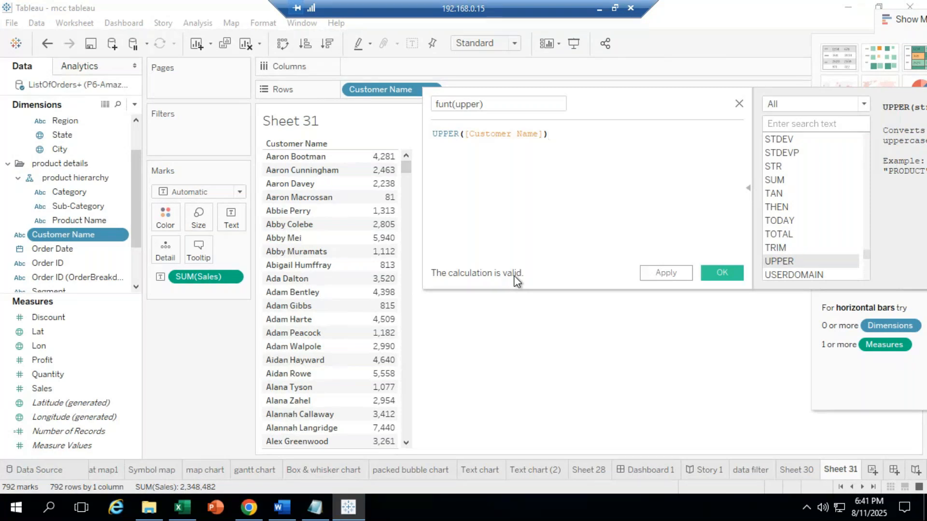
left_click(721, 273)
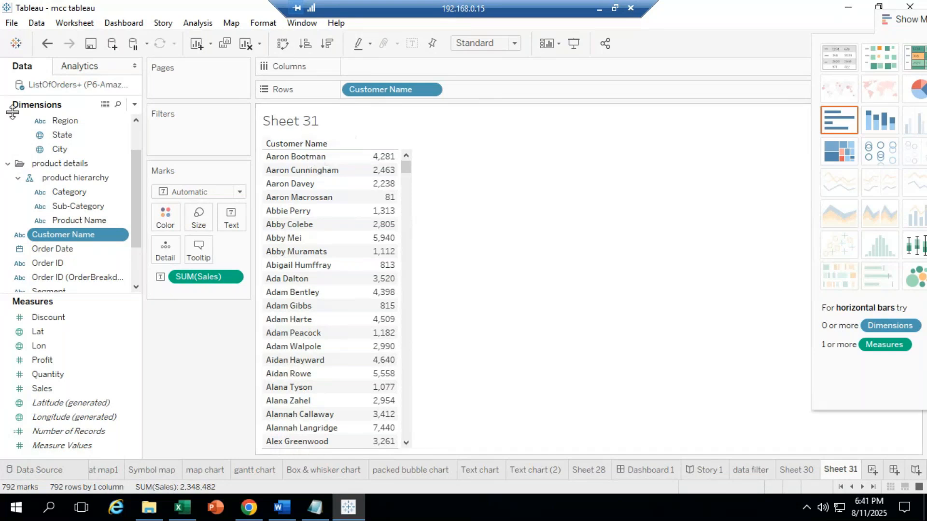
Step: Create a new calculated field from Customer Name and name it 'funt(upper)'
right_click(54, 234)
mouse_move(94, 115)
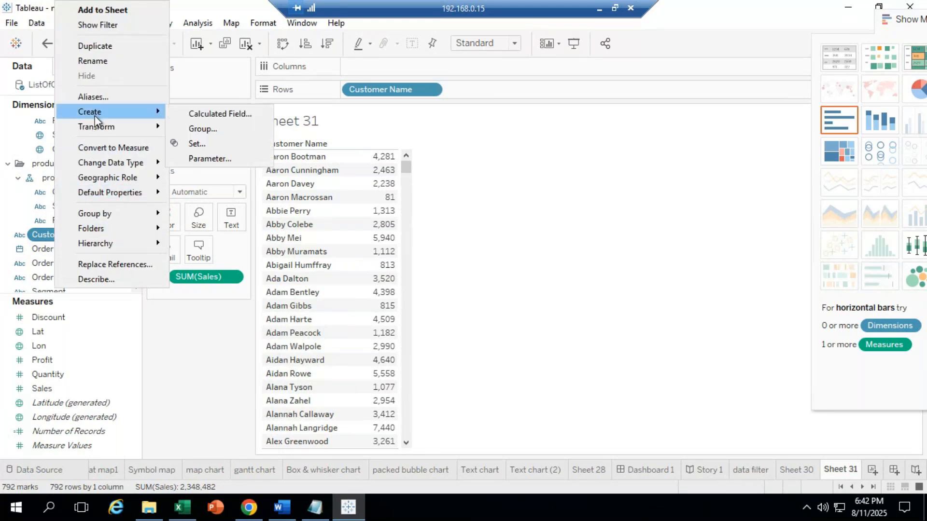
left_click(228, 114)
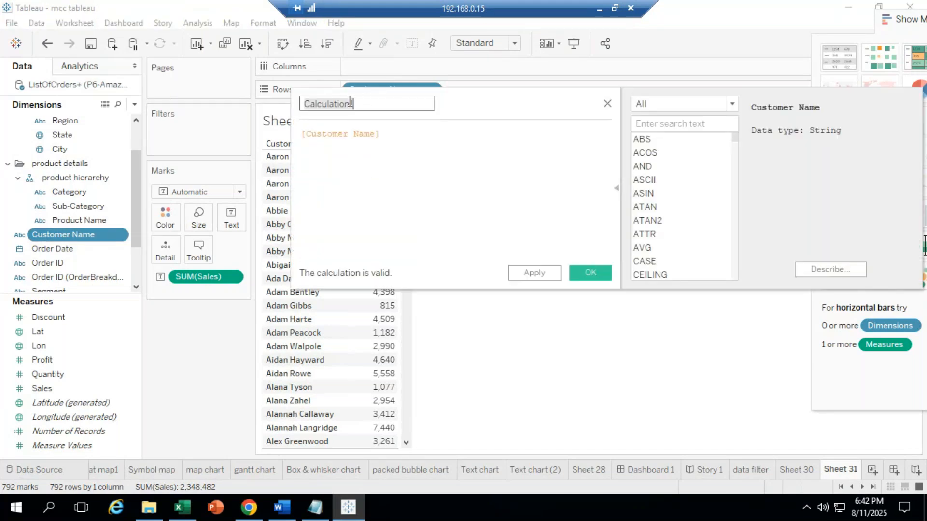
left_click_drag(369, 104, 237, 104)
type("fu")
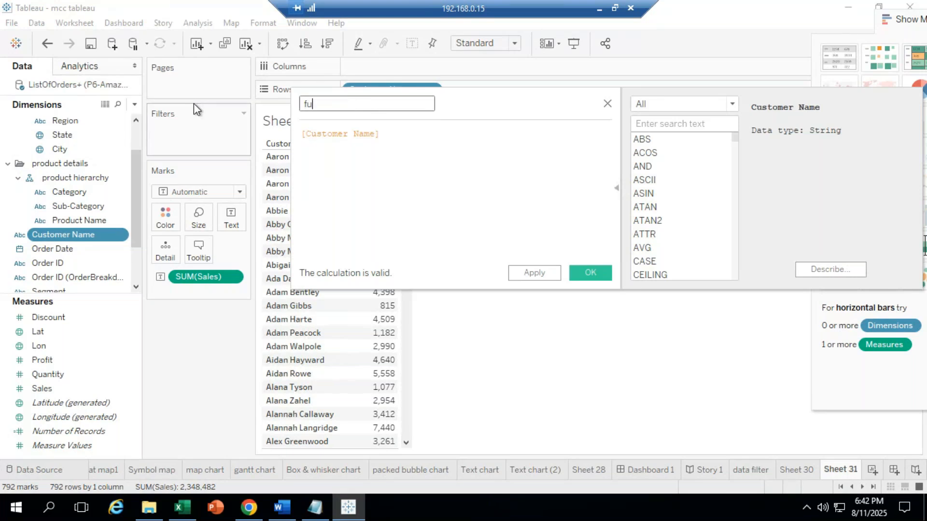
type("nt(upper)")
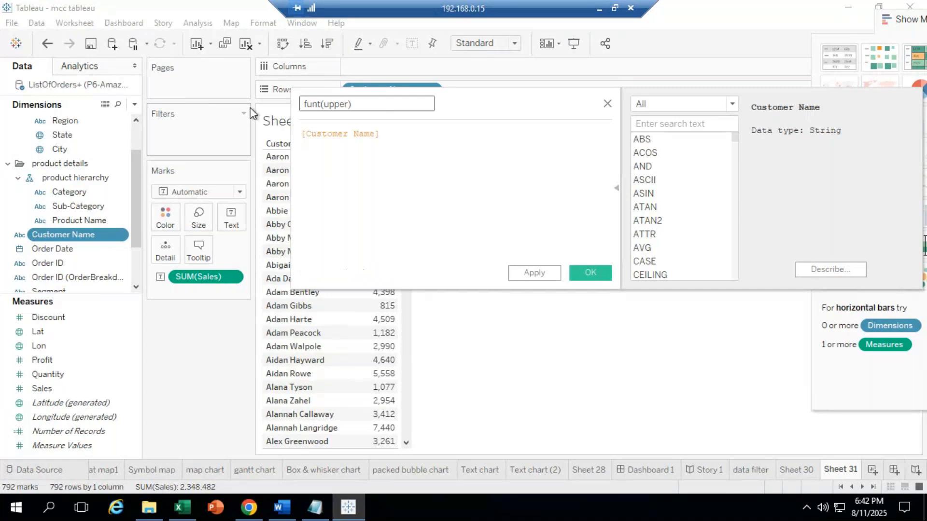
left_click_drag(62, 374, 237, 192)
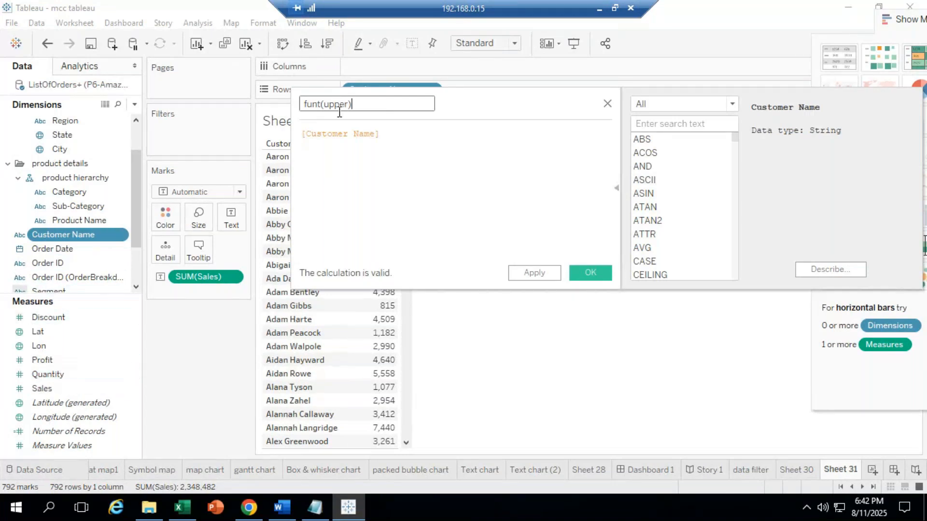
Step: Replace the formula with UPPER([Customer Name])
left_click(396, 134)
key("ctrl+a")
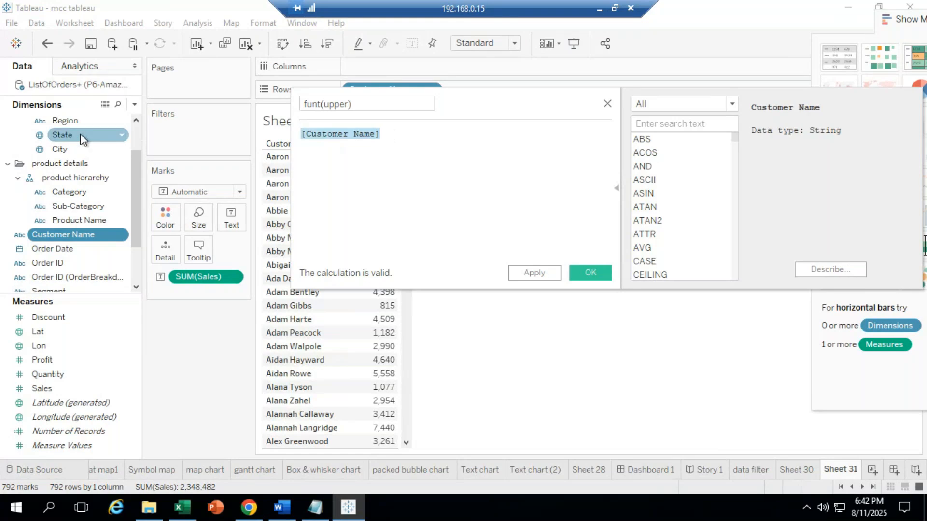
type("up")
type("pe")
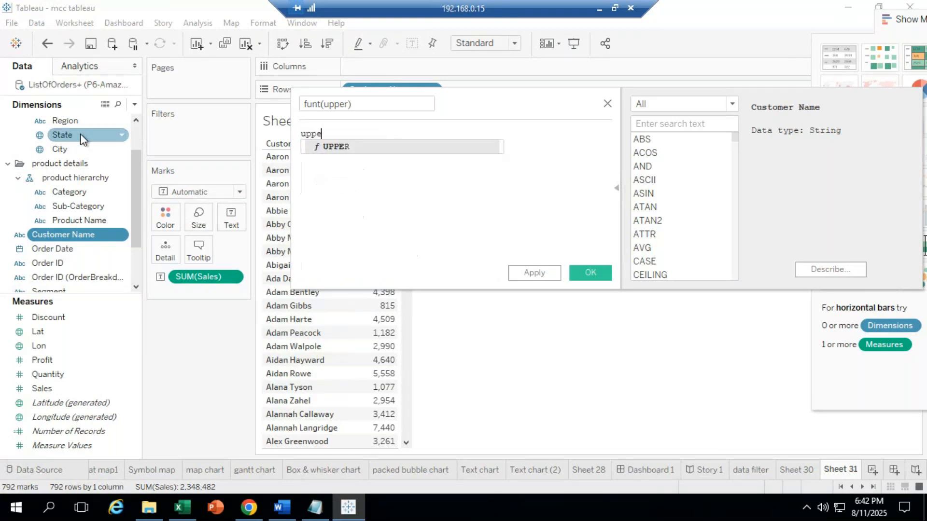
type("r")
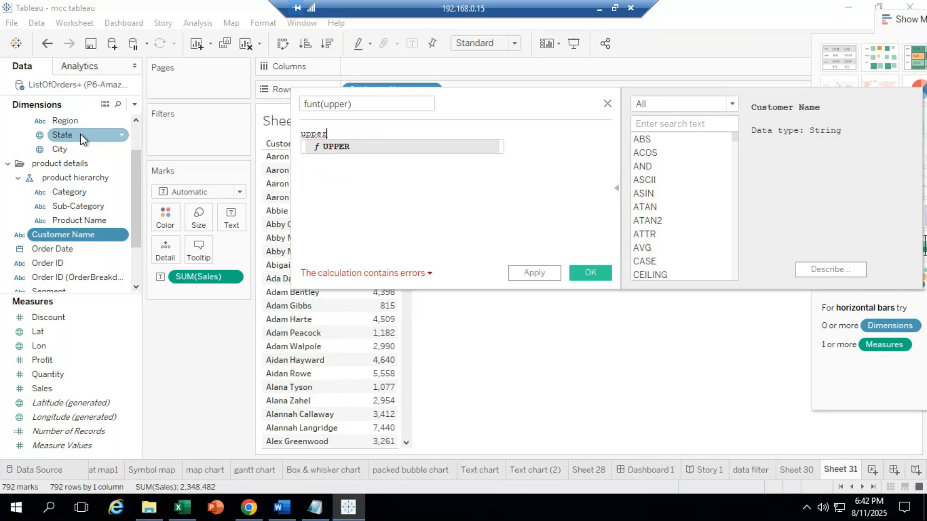
double_click(349, 146)
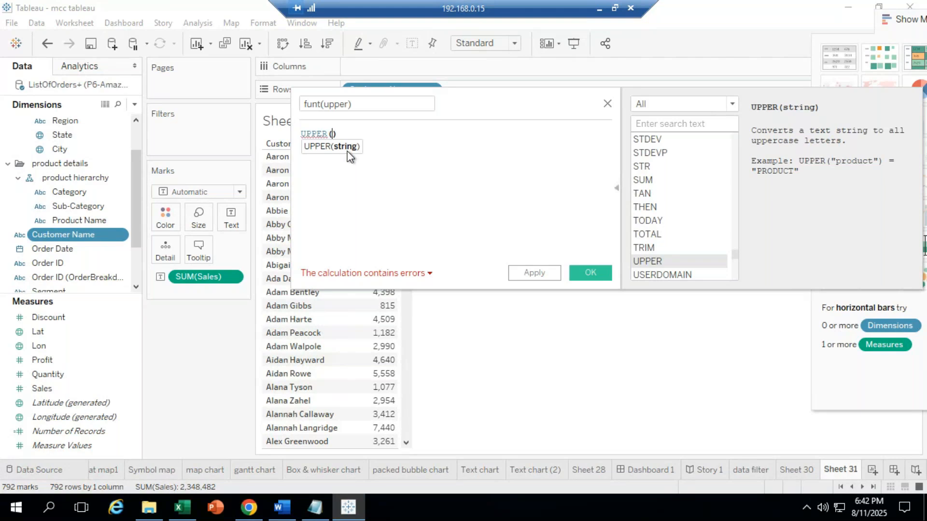
left_click_drag(476, 99, 613, 100)
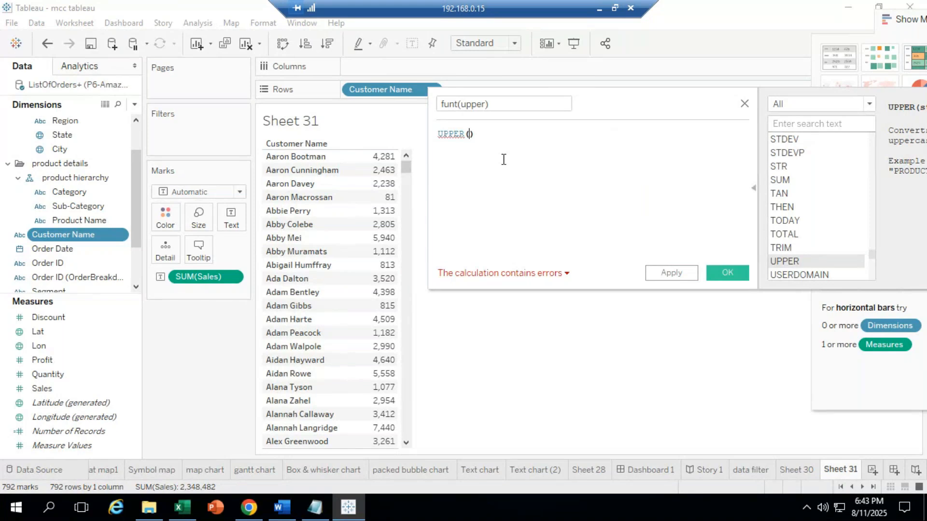
type("custo")
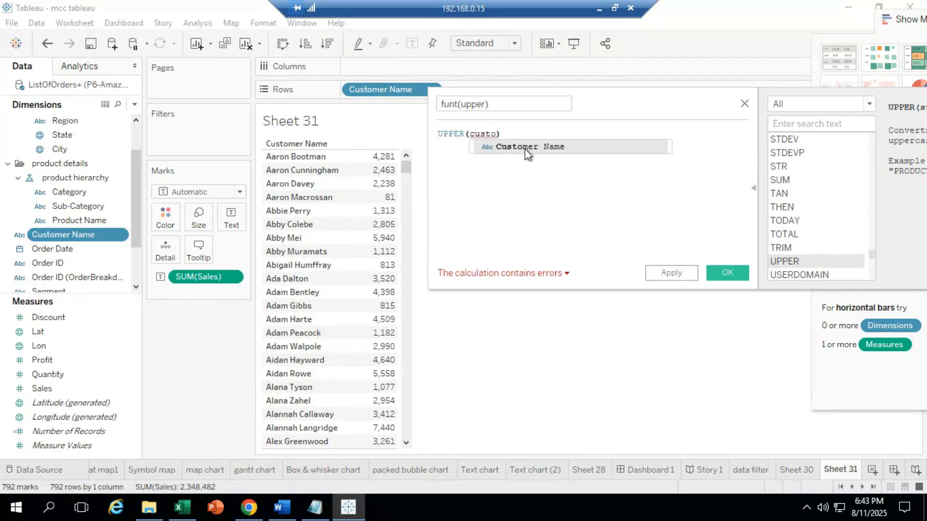
left_click(525, 149)
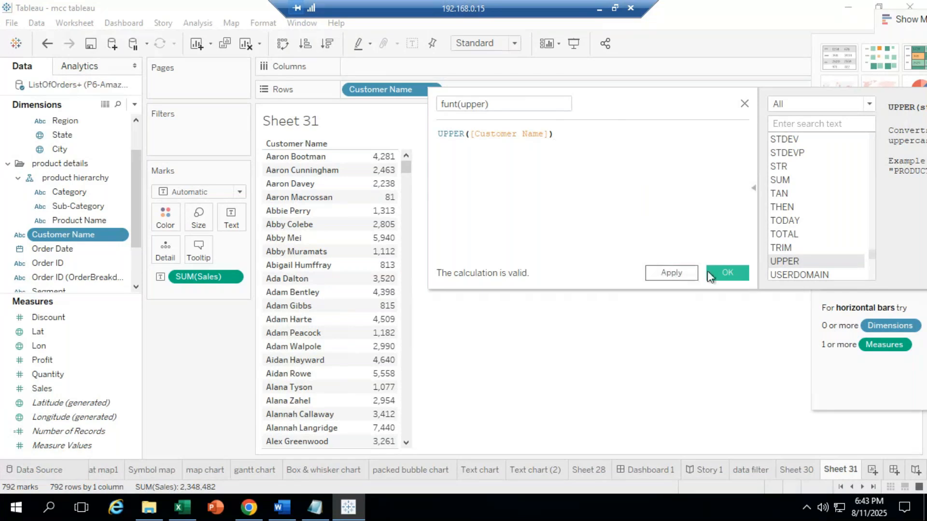
Step: Save funt(upper) and put it on Rows in place of Customer Name, showing uppercase names
left_click(720, 269)
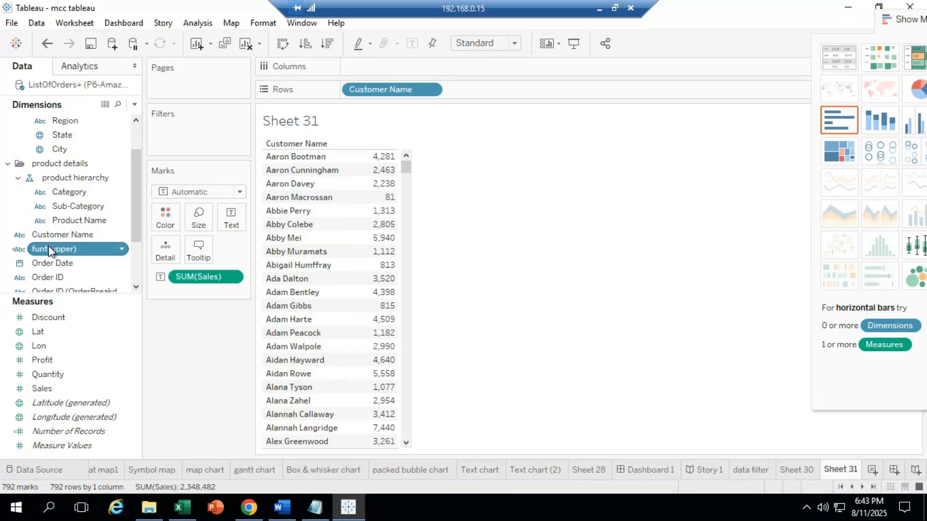
left_click(50, 238, "ctrl")
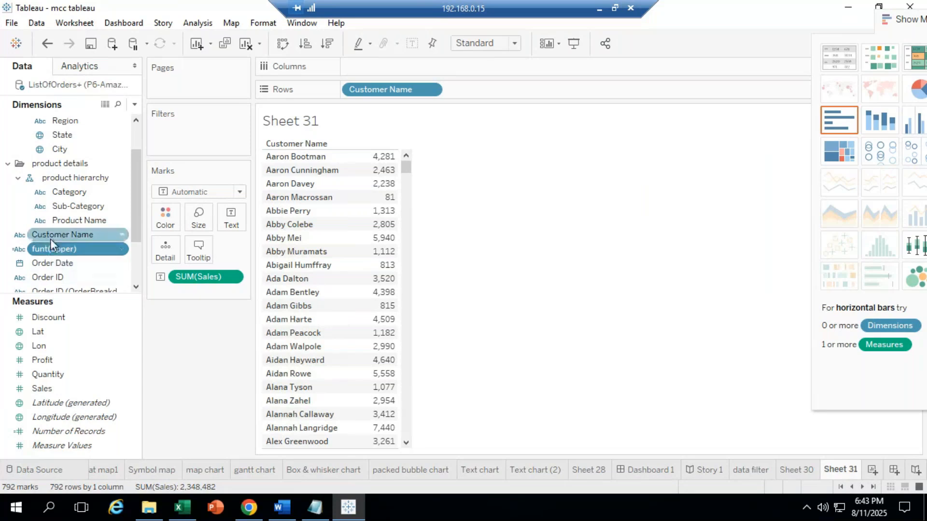
left_click(51, 247)
left_click_drag(54, 247, 297, 233)
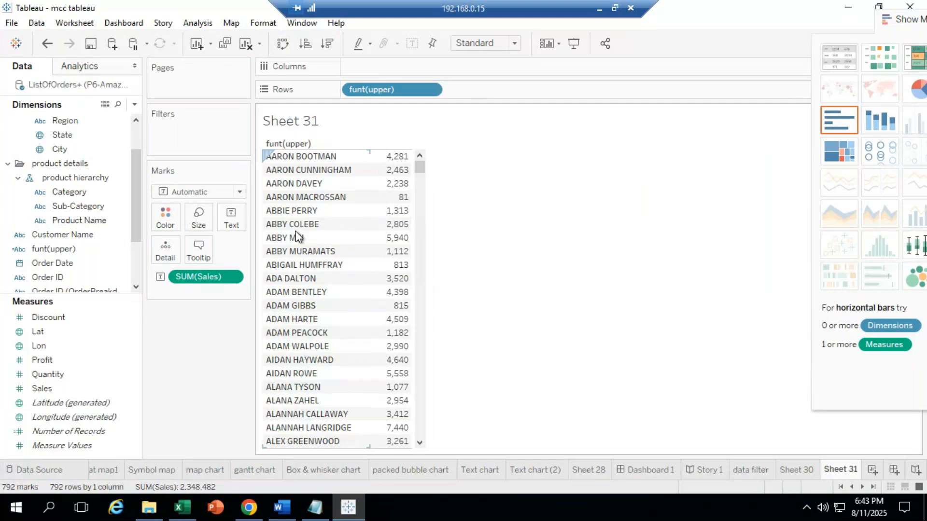
Step: Send 'any doubts in uppercase function' to everyone in the meeting chat, then reopen the remote Tableau session
left_click(599, 8)
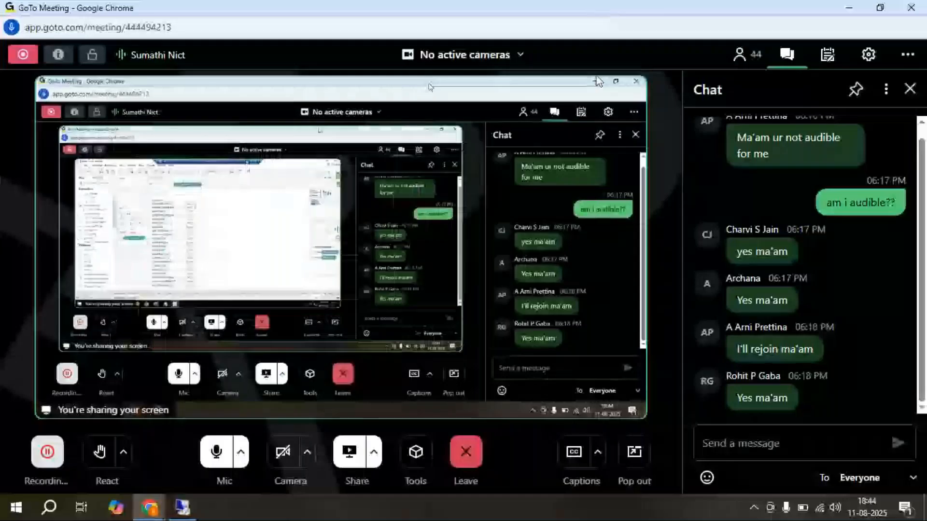
left_click(750, 450)
type("any")
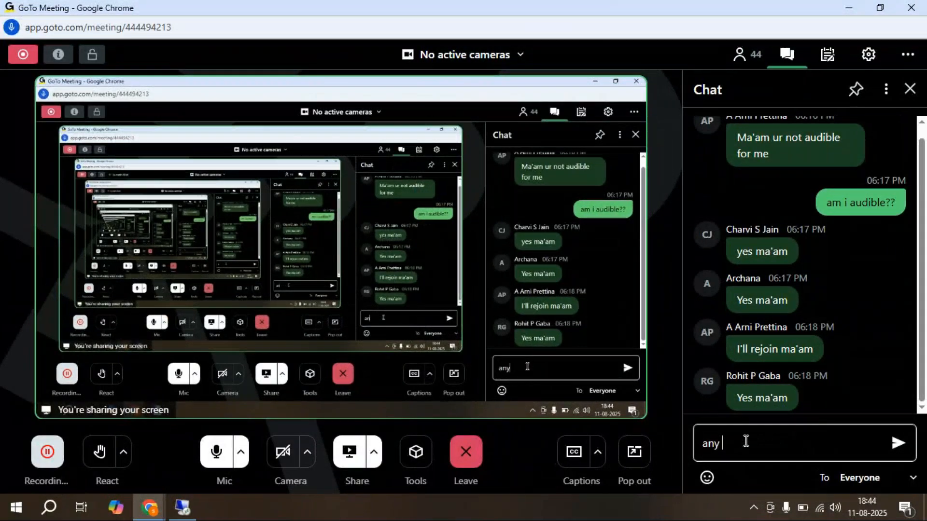
type(" doubts in upperca")
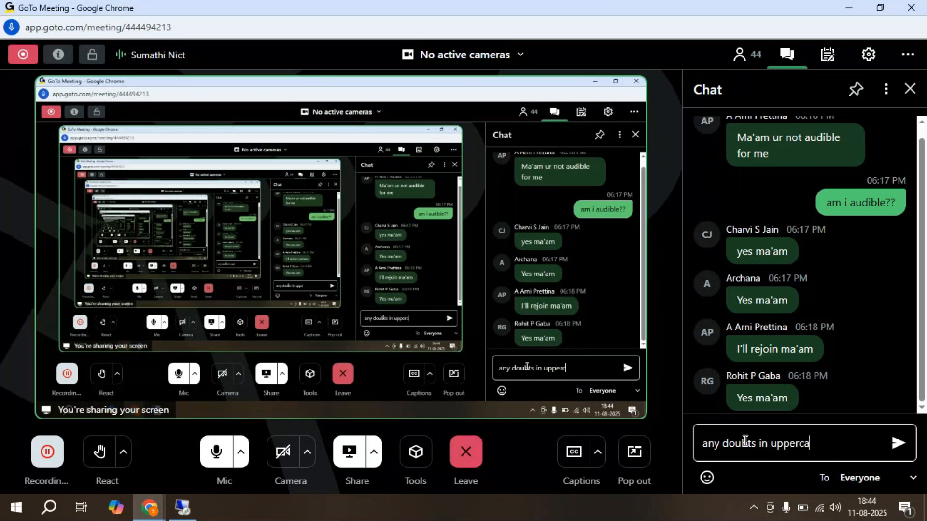
type("se function")
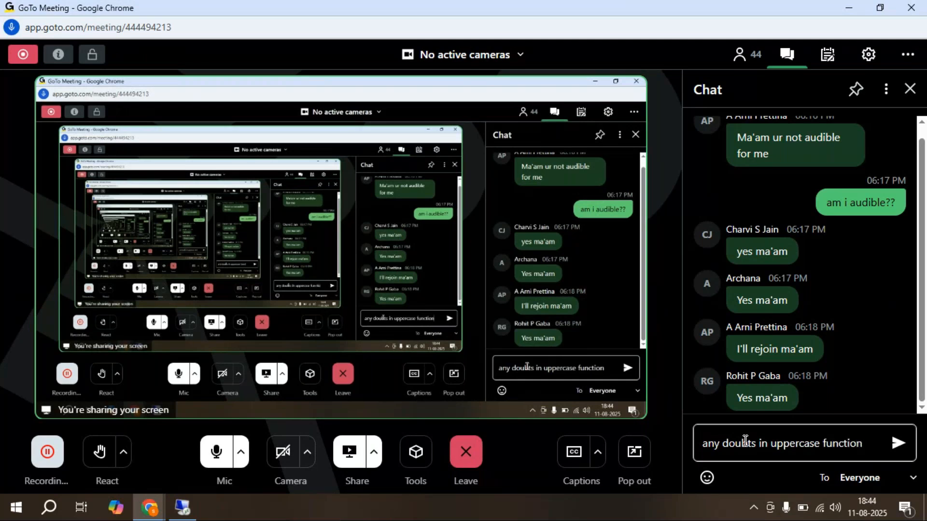
key("Return")
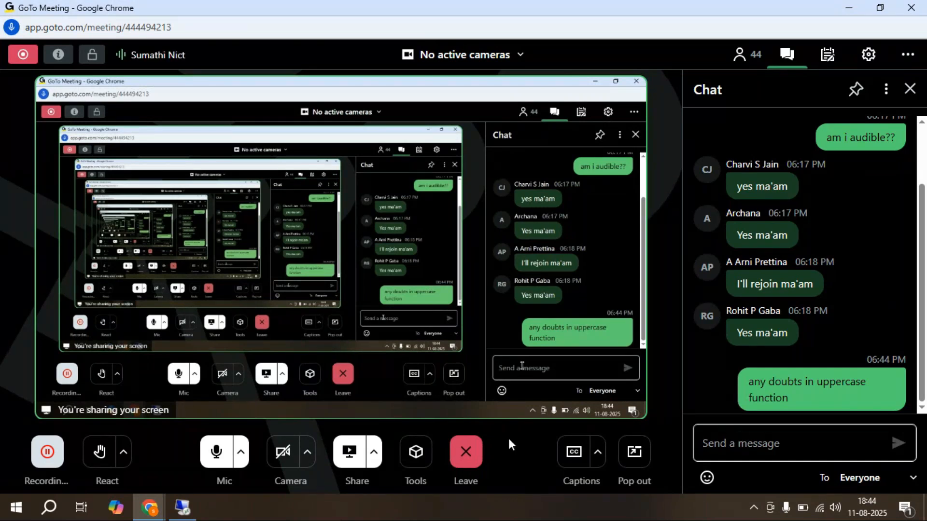
left_click(183, 507)
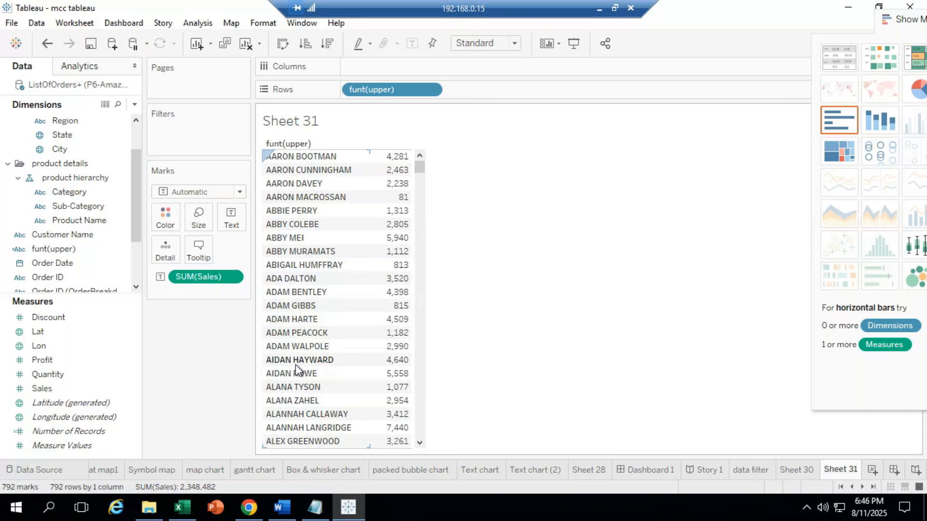
Step: Minimise the remote desktop to check the GoTo Meeting chat replies
left_click(601, 9)
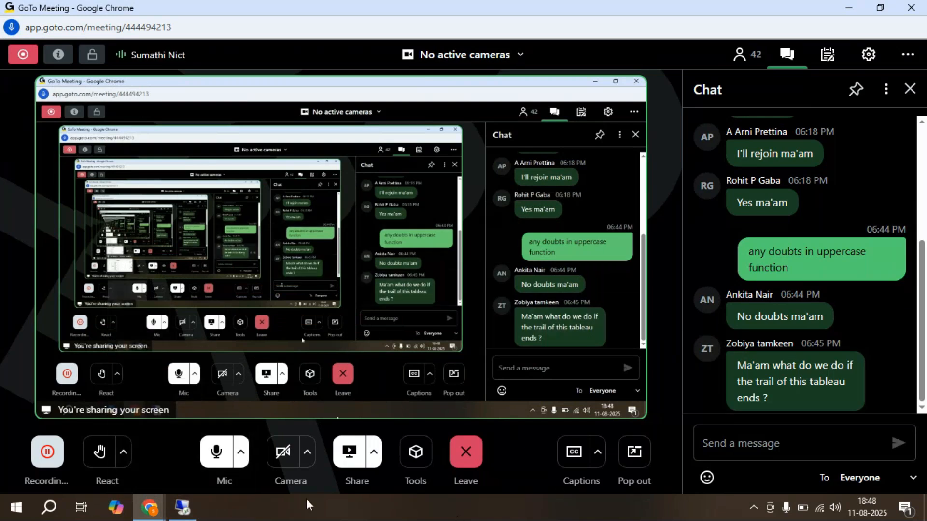
left_click(177, 515)
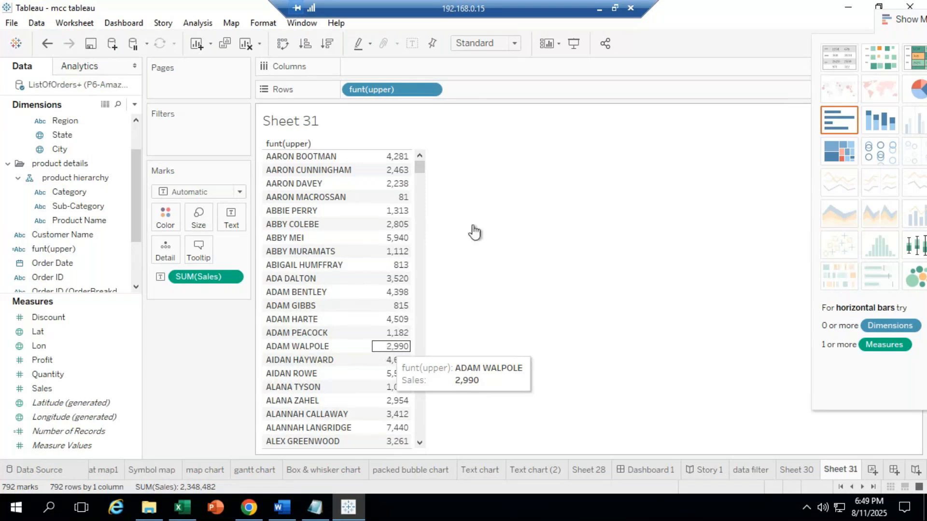
left_click(600, 8)
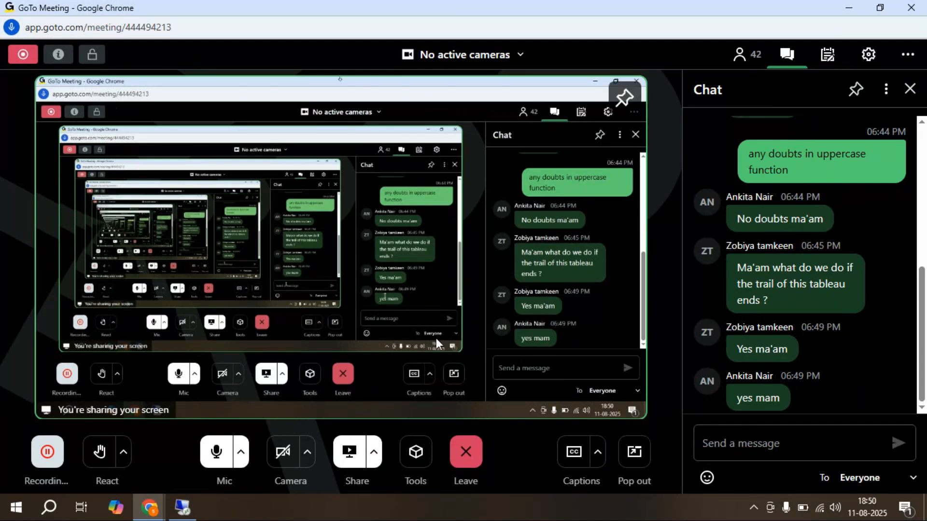
Step: Restore the remote Tableau session showing Sheet 31's 792 uppercase customer rows
left_click(182, 507)
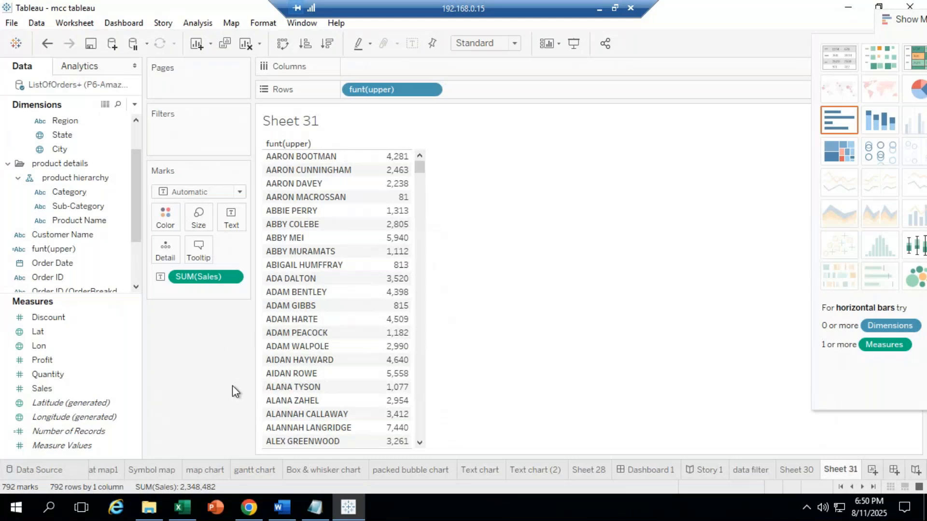
left_click_drag(134, 201, 137, 246)
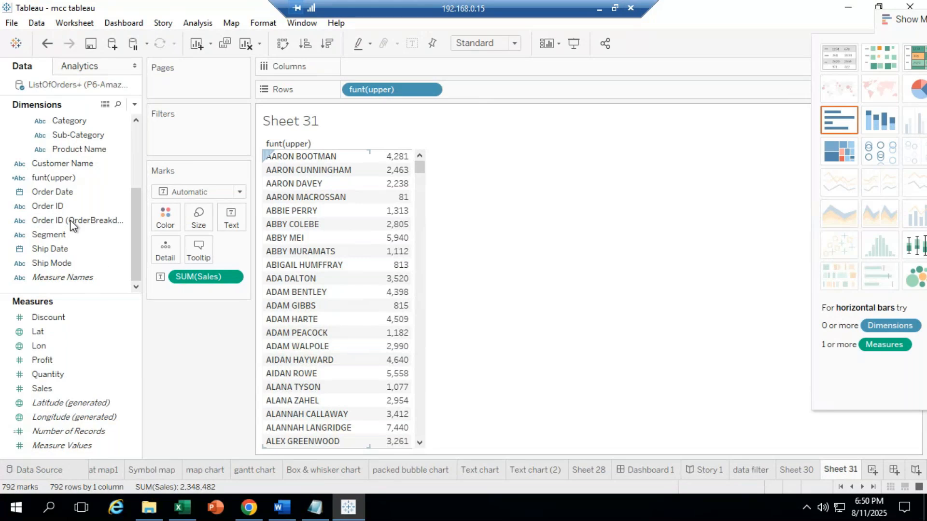
right_click(76, 162)
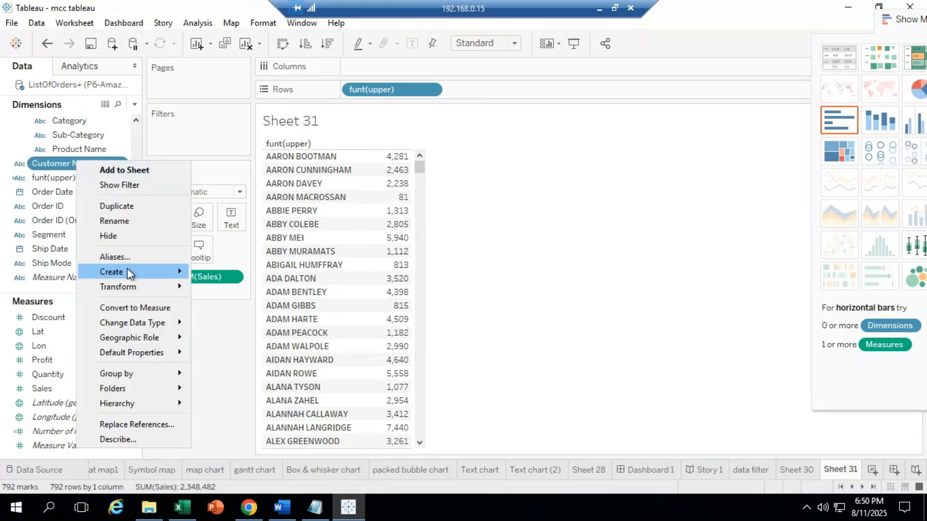
mouse_move(127, 269)
left_click(236, 274)
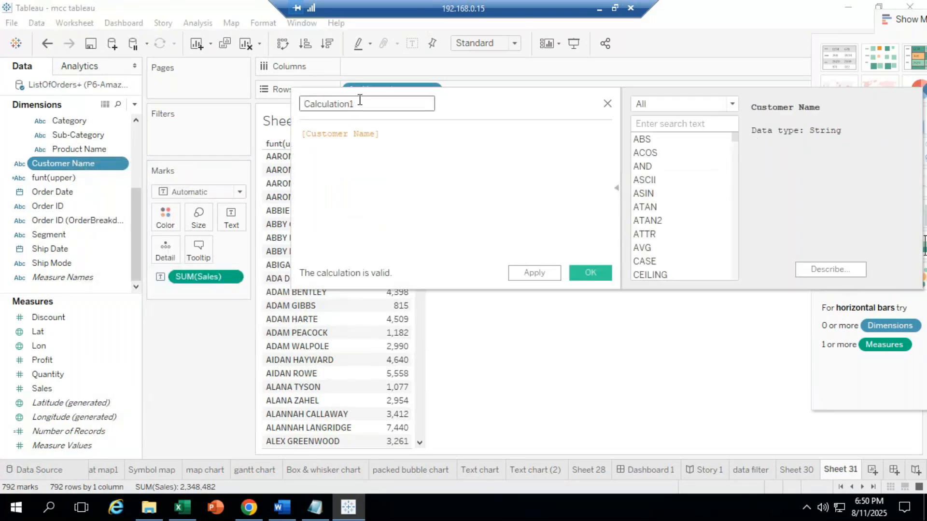
key("BackSpace")
type("f")
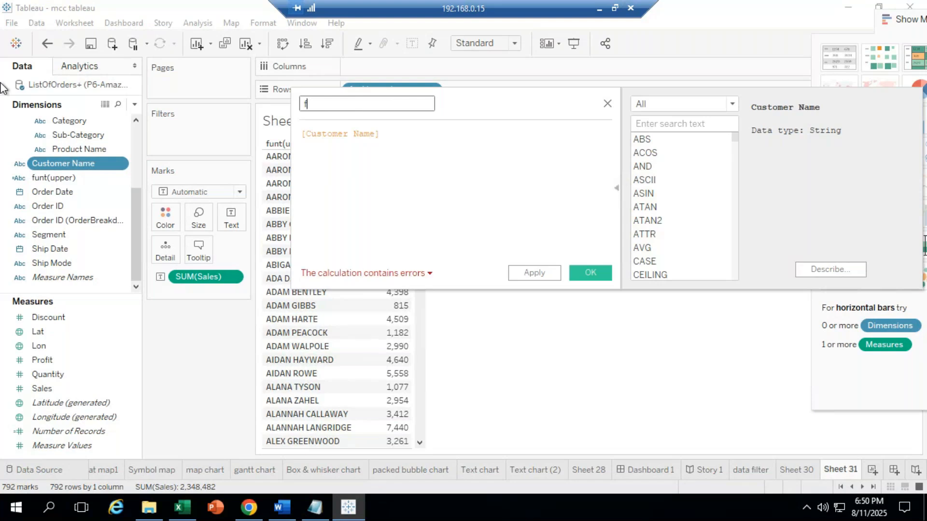
type("un")
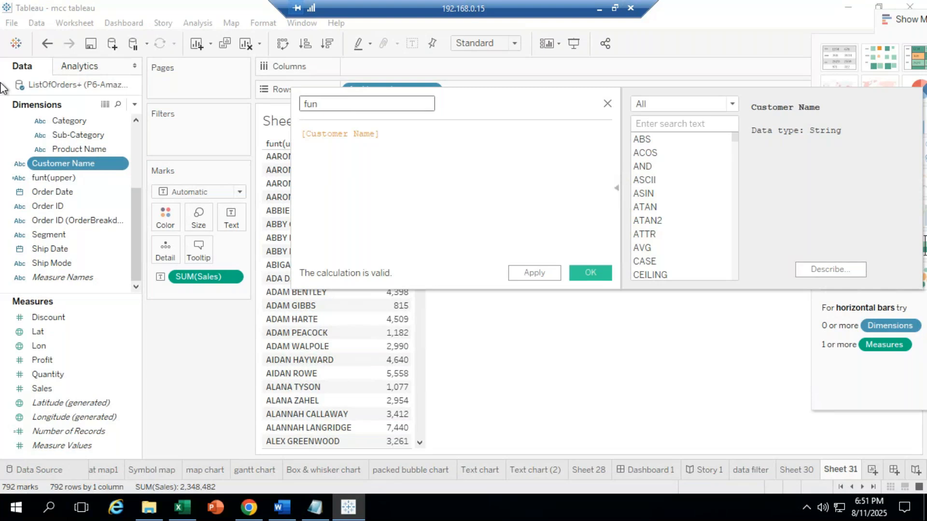
type("t(lower)")
left_click_drag(391, 135, 2, 89)
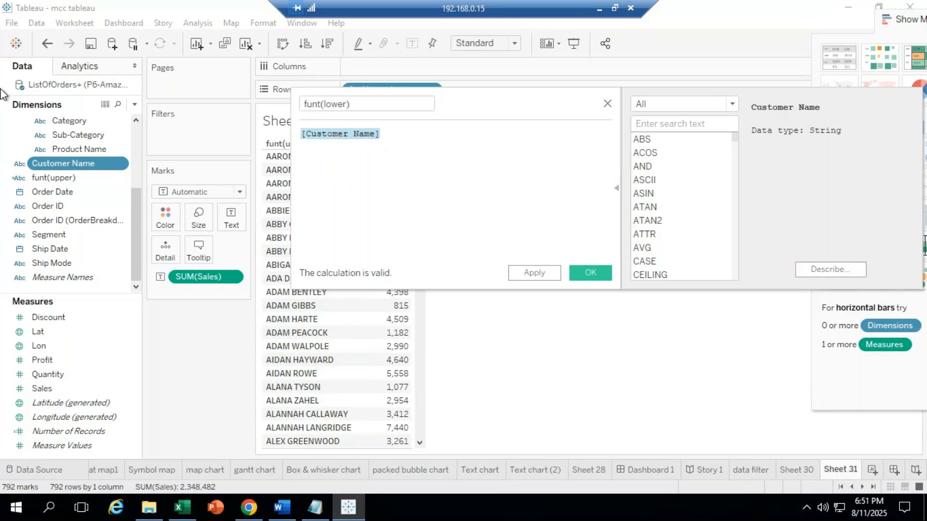
type("lower")
key("Return")
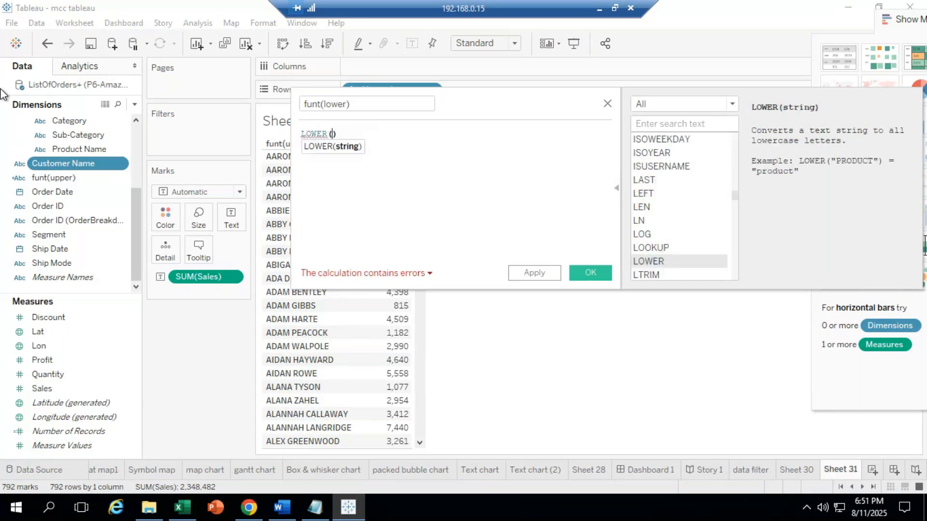
type("cust")
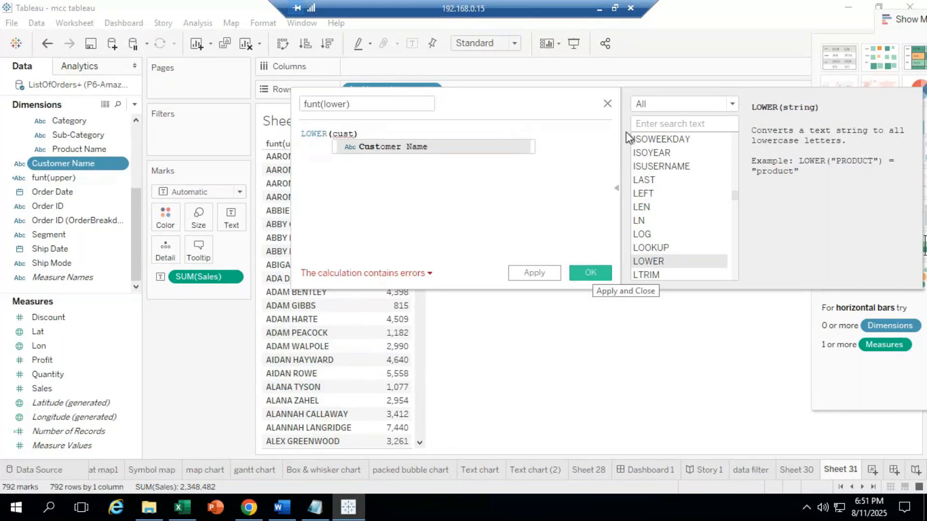
left_click(617, 107)
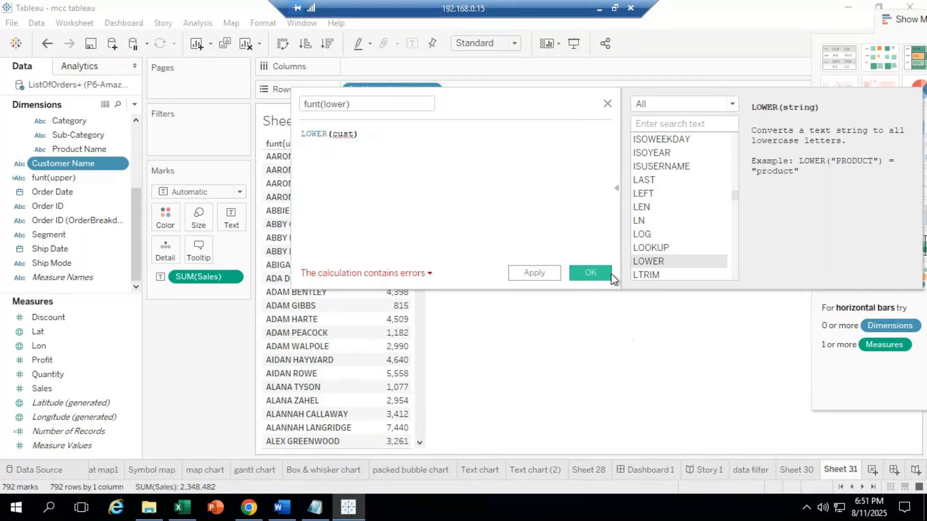
left_click(606, 105)
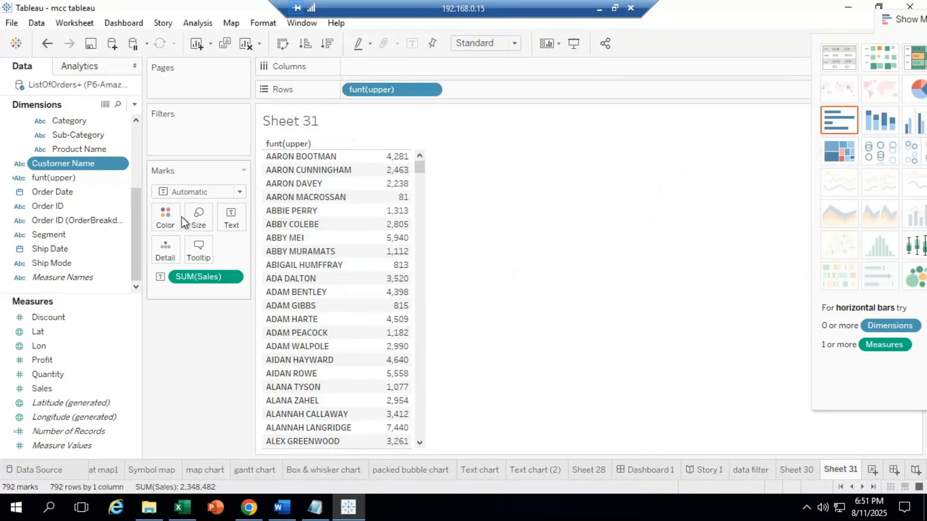
Step: Add Customer Name to Rows after funt(upper), pairing each uppercase name with its original spelling
left_click(48, 317)
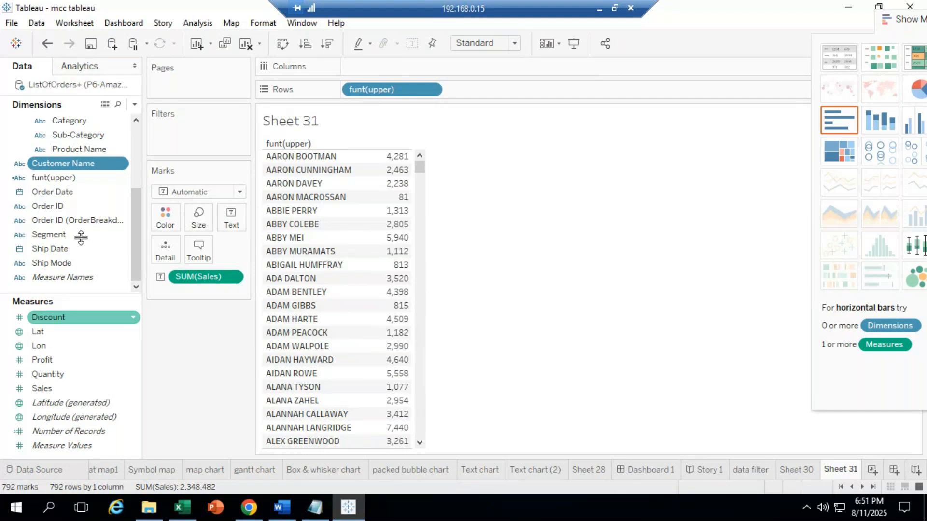
mouse_move(81, 169)
left_mouse_down()
mouse_move(447, 103)
mouse_move(501, 83)
mouse_move(471, 141)
left_mouse_up()
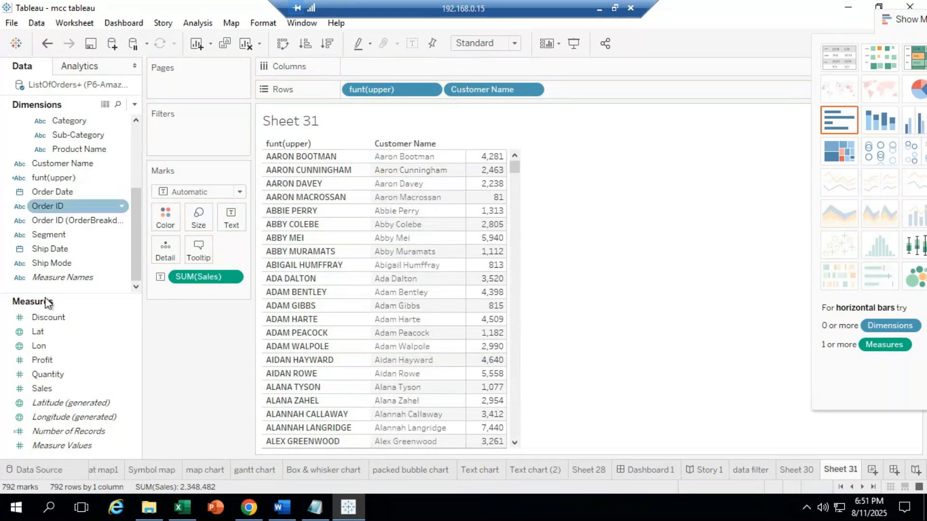
double_click(512, 90)
left_click(635, 211)
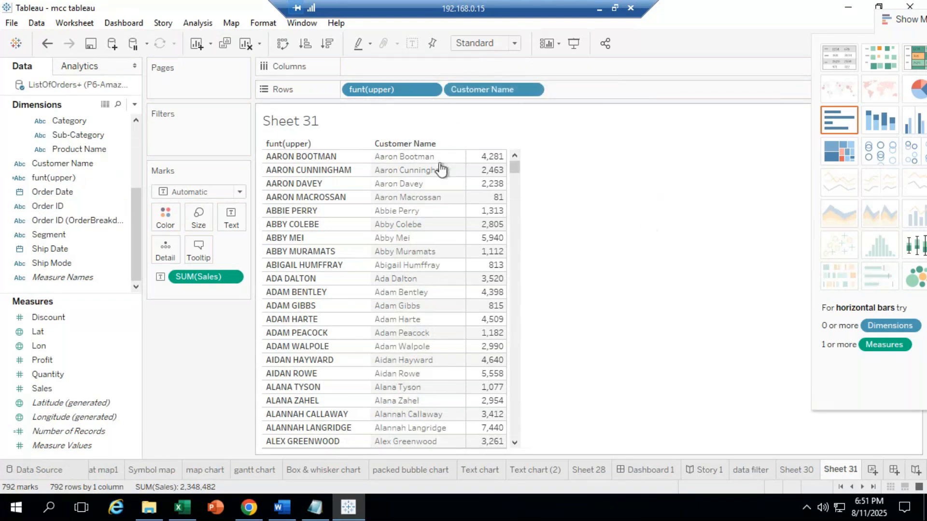
left_click(52, 209)
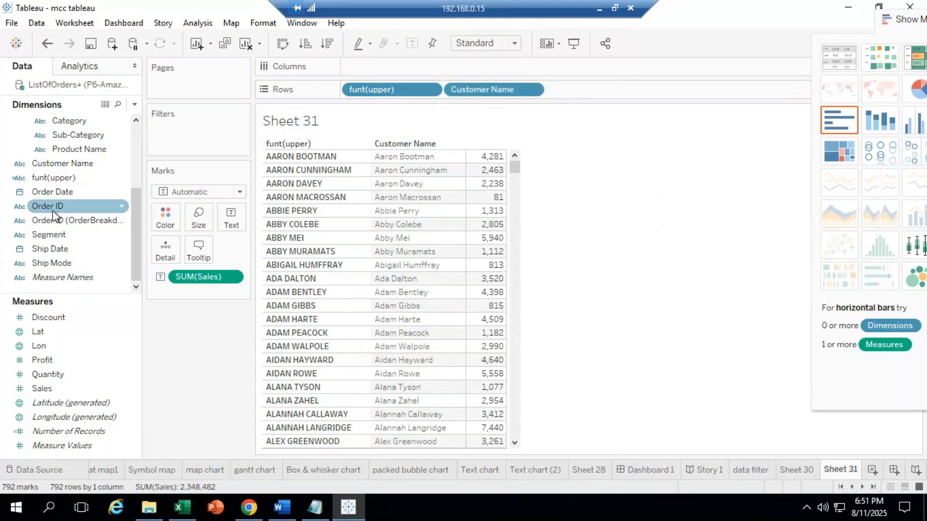
left_click(80, 190)
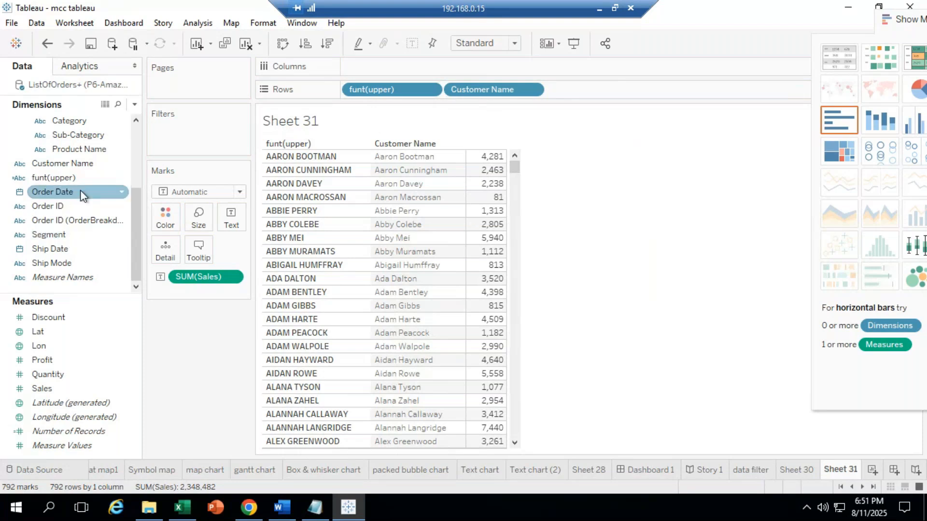
Step: Create a new calculated field from Customer Name named 'funt(lower)'
right_click(93, 164)
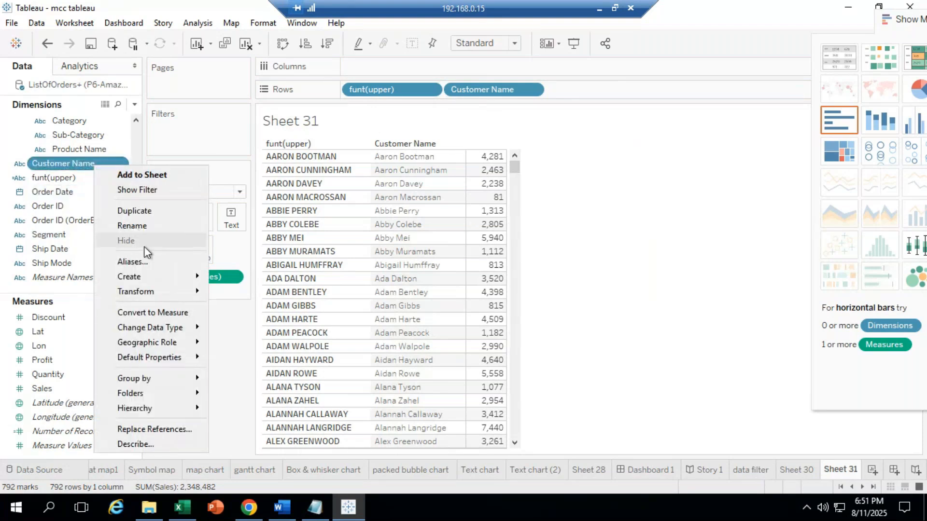
mouse_move(154, 276)
left_click(246, 279)
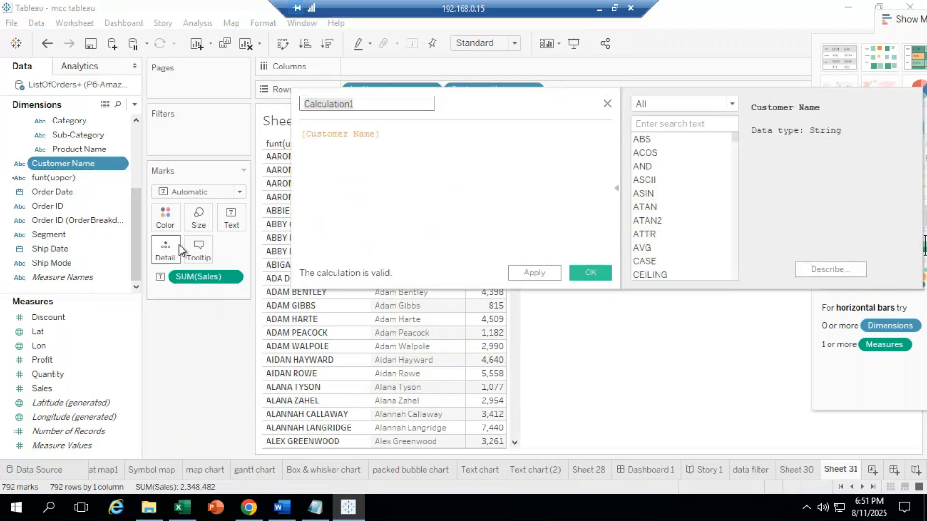
key("BackSpace")
type("fun")
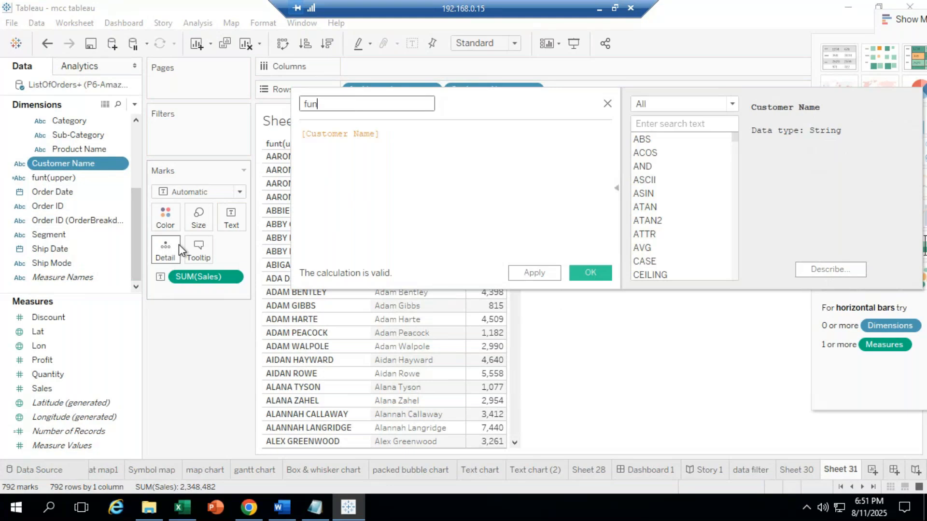
type("t")
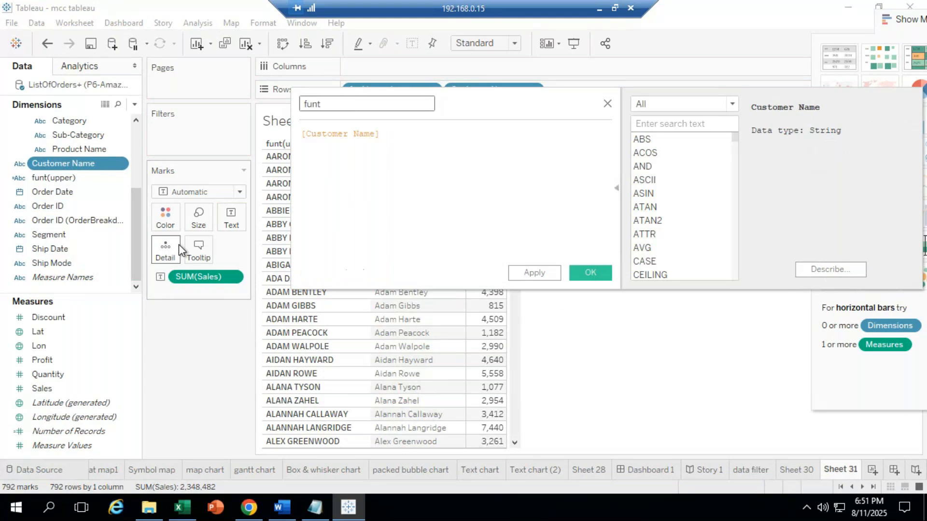
type("(lower)")
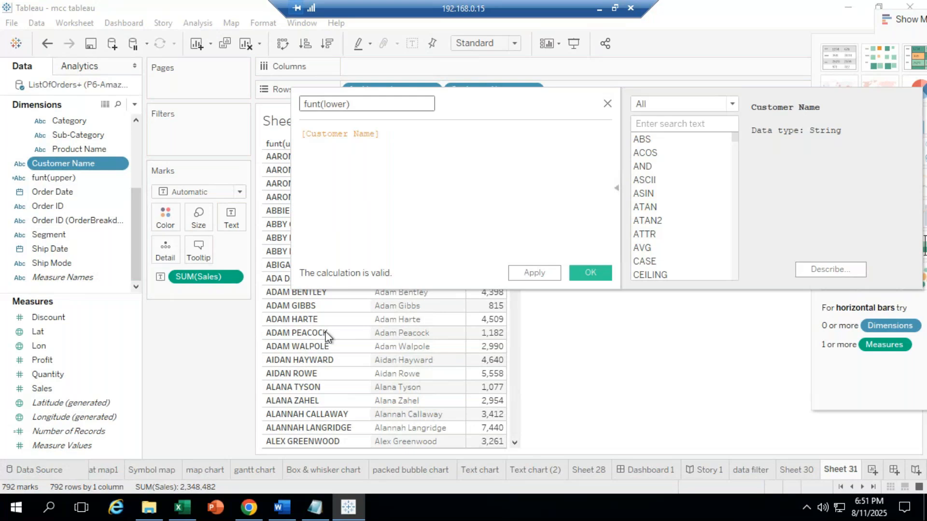
Step: Set its formula to LOWER([Customer Name]), then apply and save it
left_click_drag(412, 123, 1, 99)
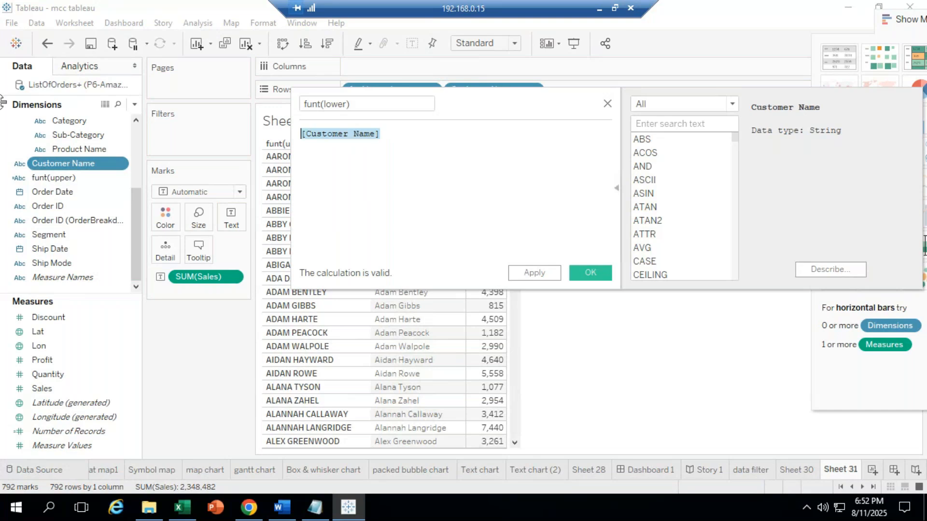
type("lower")
key("Return")
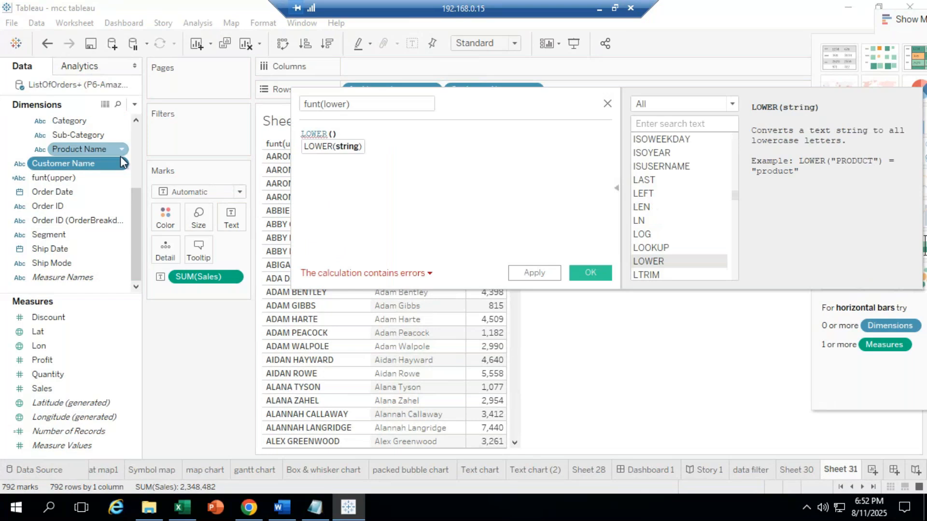
type("custo")
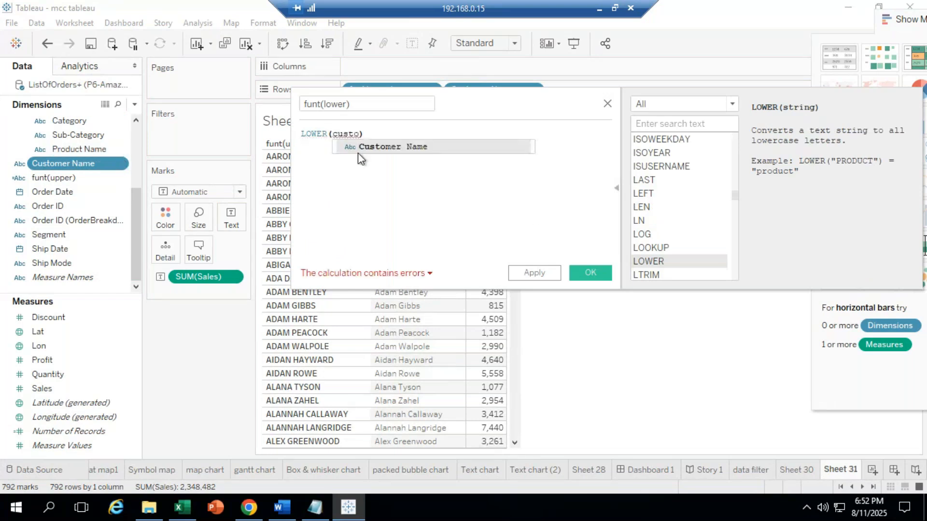
left_click(409, 150)
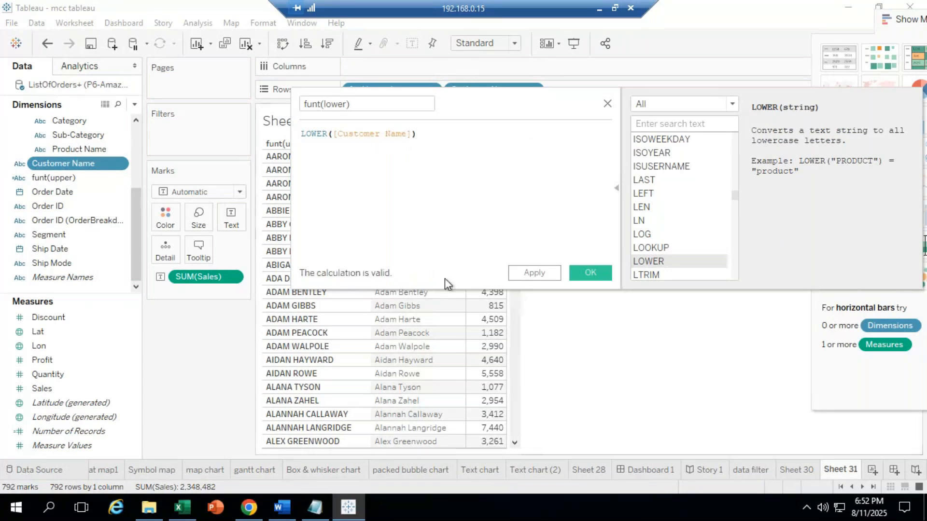
left_click(543, 271)
left_click(590, 275)
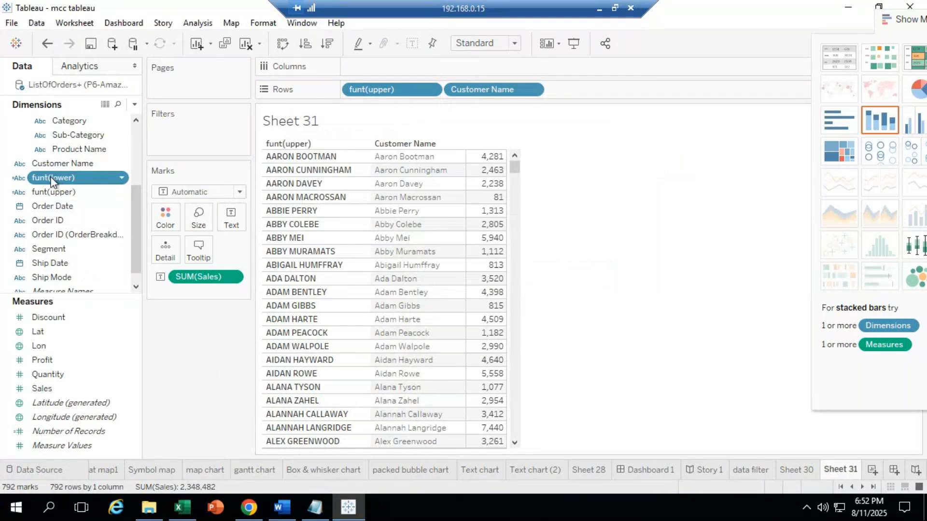
Step: Swap Customer Name on Rows for funt(lower), showing lowercase names beside funt(upper)
left_click_drag(68, 182, 426, 241)
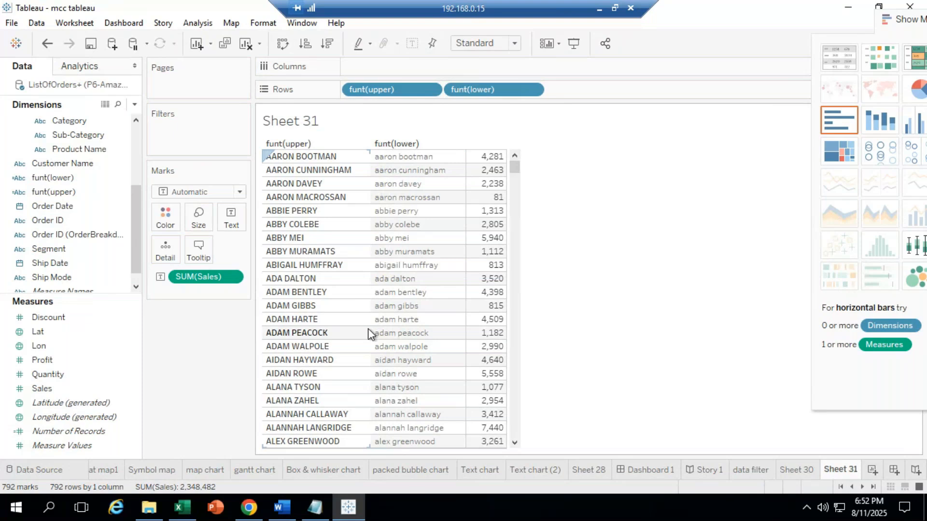
left_click(52, 179)
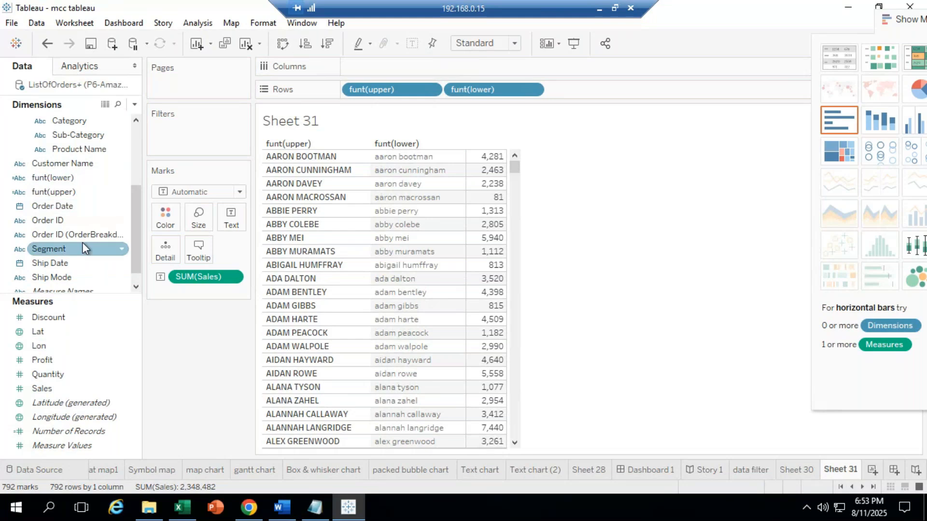
left_click_drag(64, 166, 592, 90)
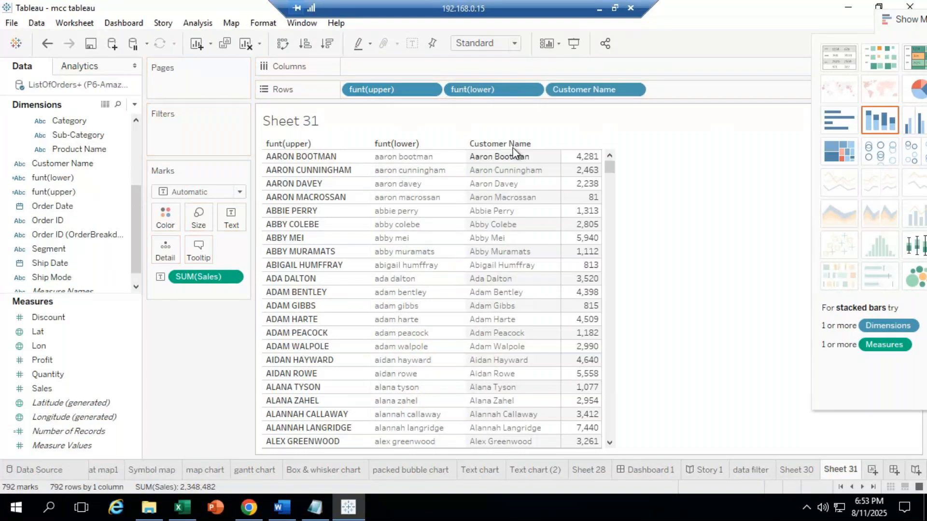
left_click_drag(572, 90, 161, 373)
scroll(138, 186, "up", 1)
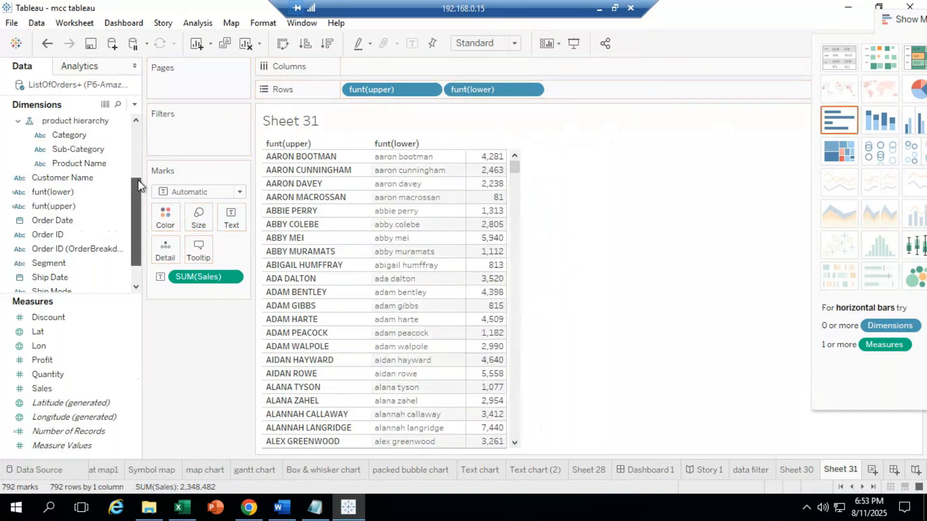
scroll(73, 174, "up", 3)
left_click(77, 154)
left_click_drag(78, 153, 592, 86)
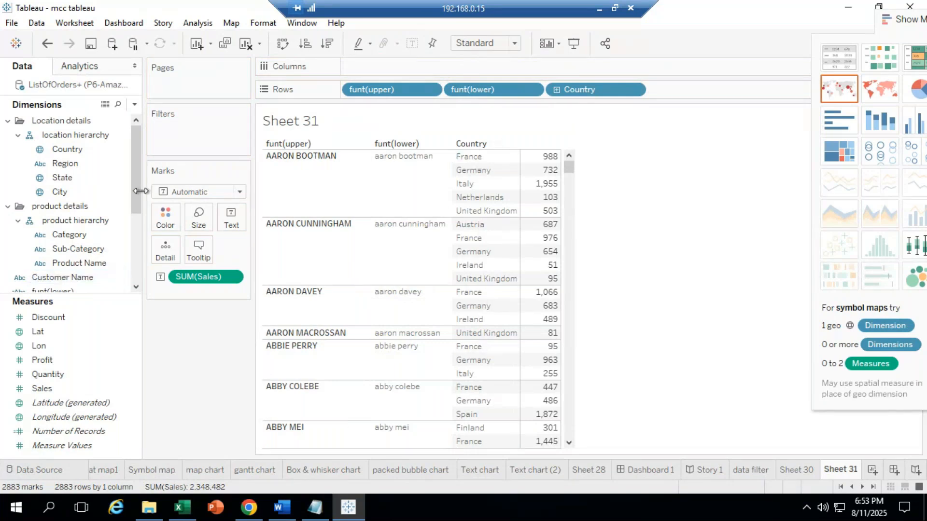
left_click_drag(141, 191, 142, 252)
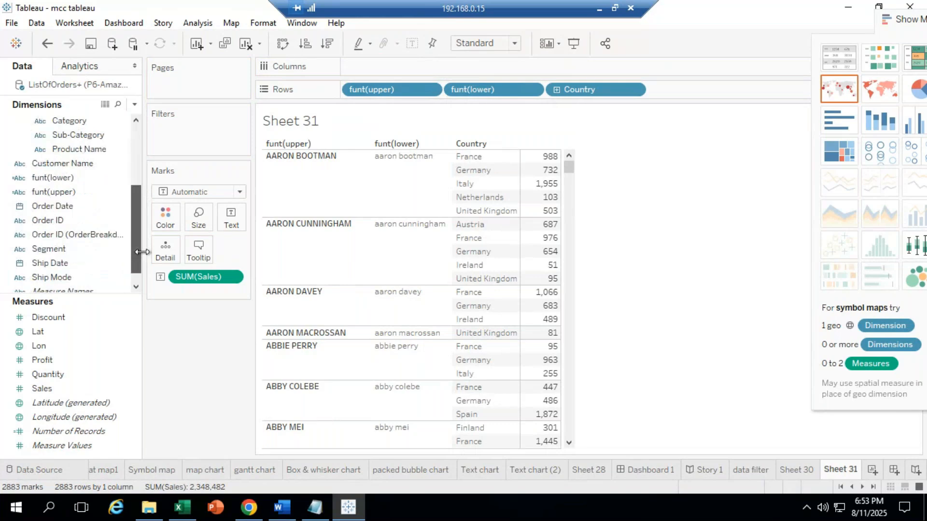
left_click(39, 192)
left_click_drag(129, 216, 492, 216)
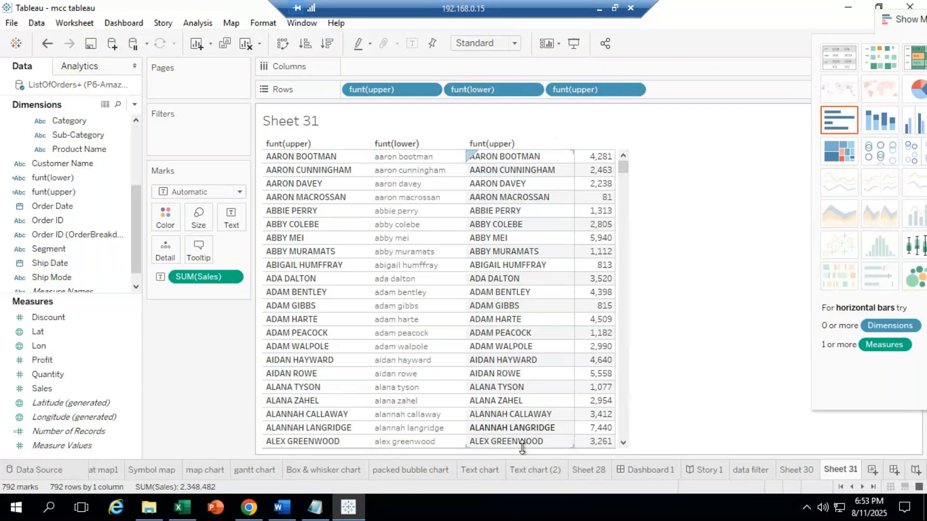
left_click_drag(623, 168, 624, 232)
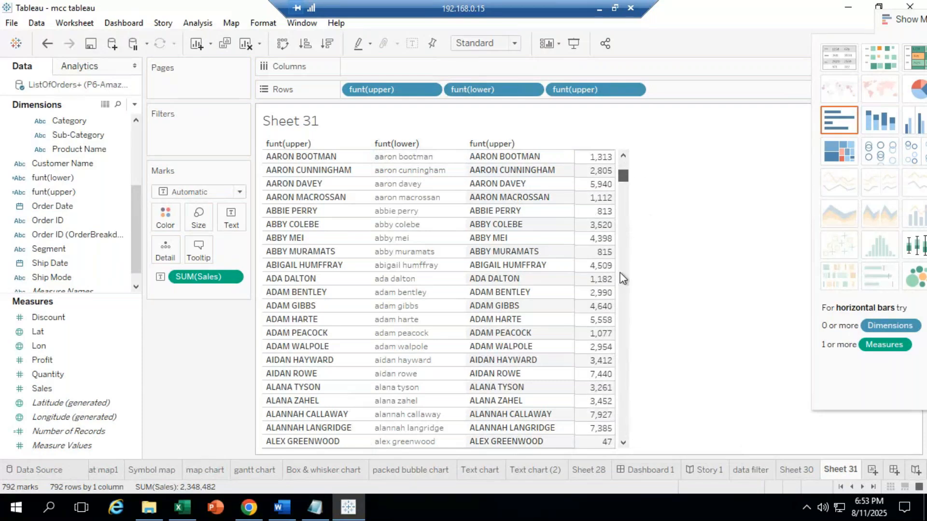
left_click_drag(619, 274, 609, 167)
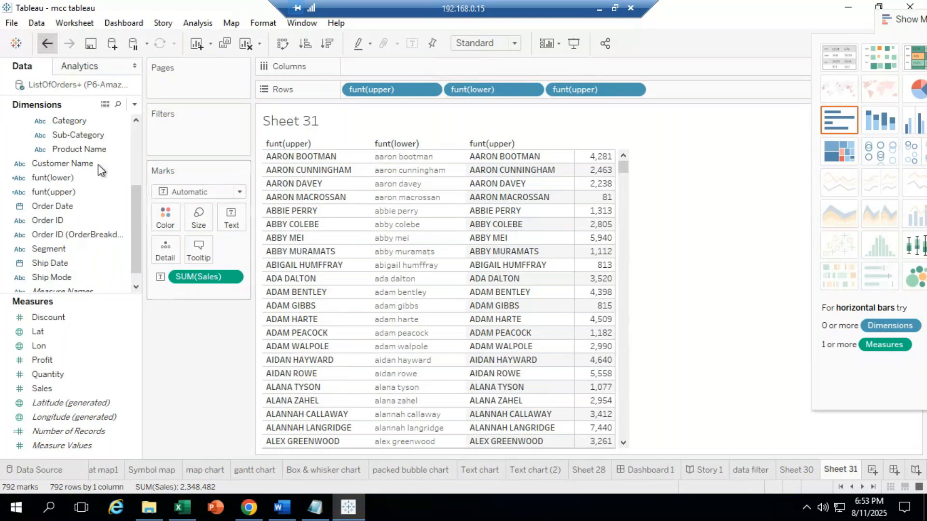
key("ctrl+z")
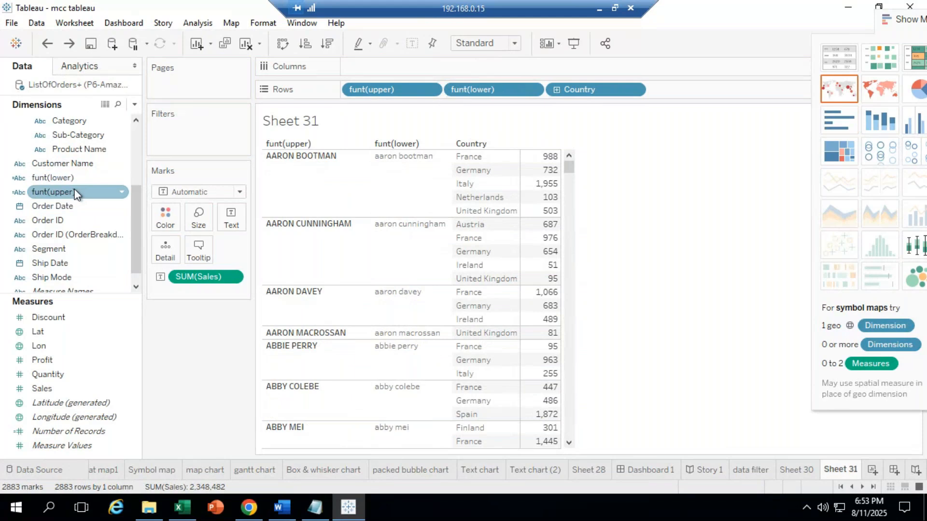
left_click_drag(74, 191, 487, 275)
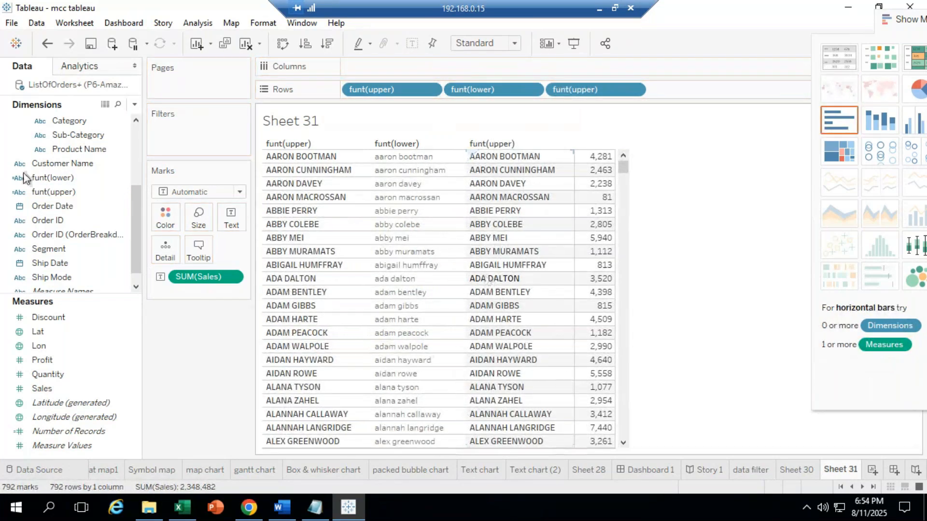
left_click(47, 43)
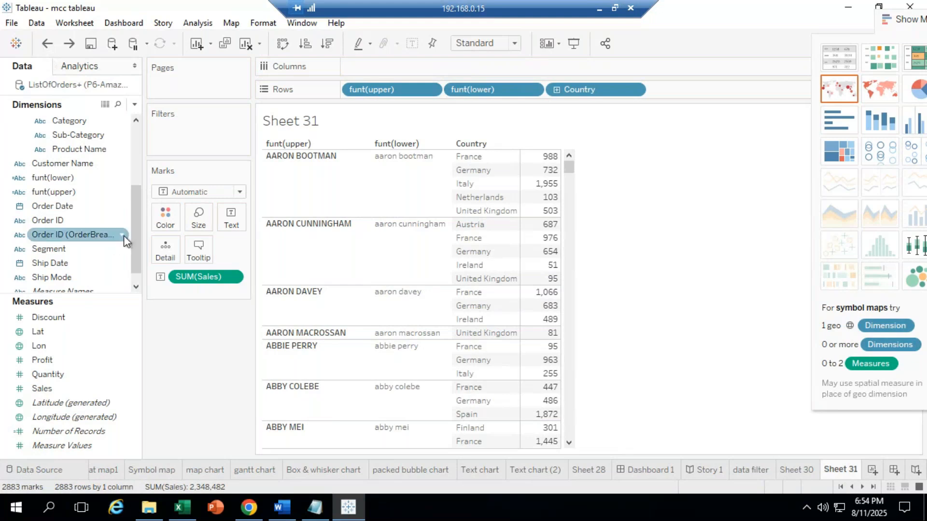
left_click_drag(134, 237, 128, 159)
left_click(74, 153)
Step: Create a new calculated field from Country named 'funt2(upper)'
right_click(75, 153)
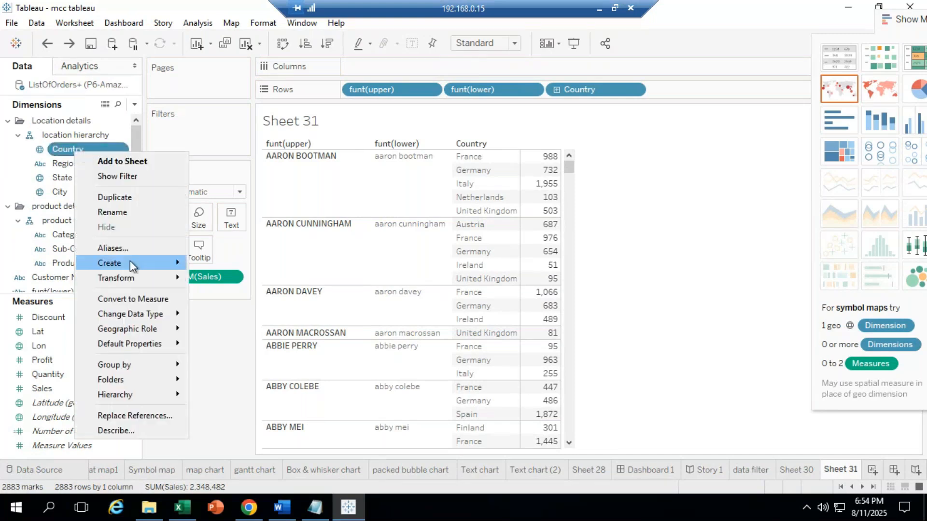
mouse_move(129, 263)
left_click(240, 264)
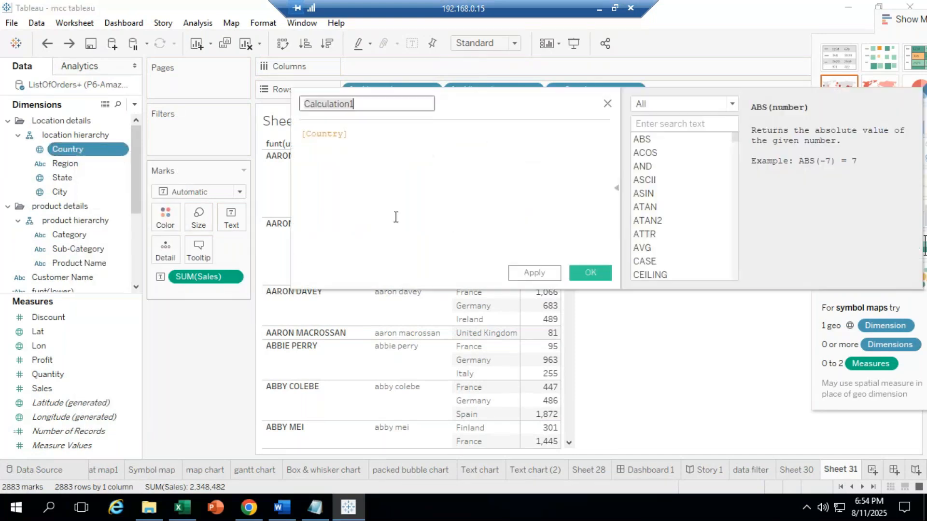
left_click(369, 109)
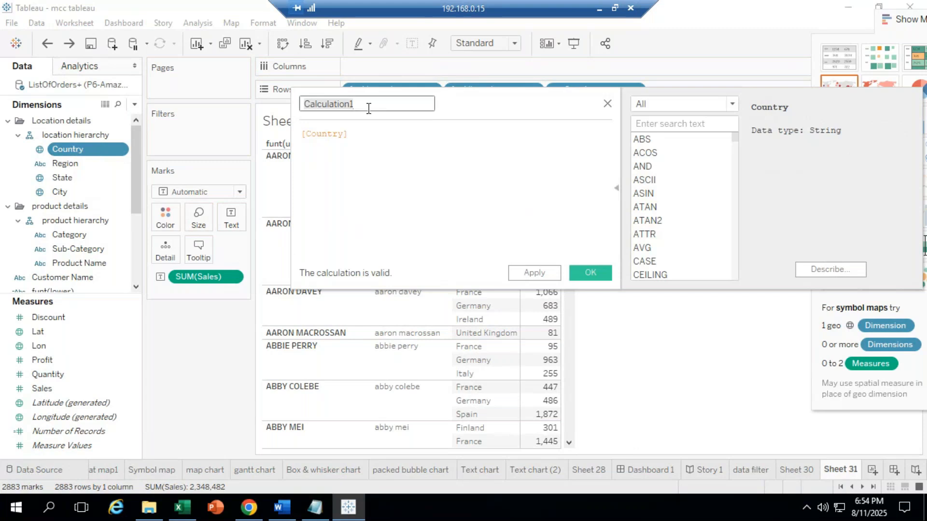
key("BackSpace")
type("funt2")
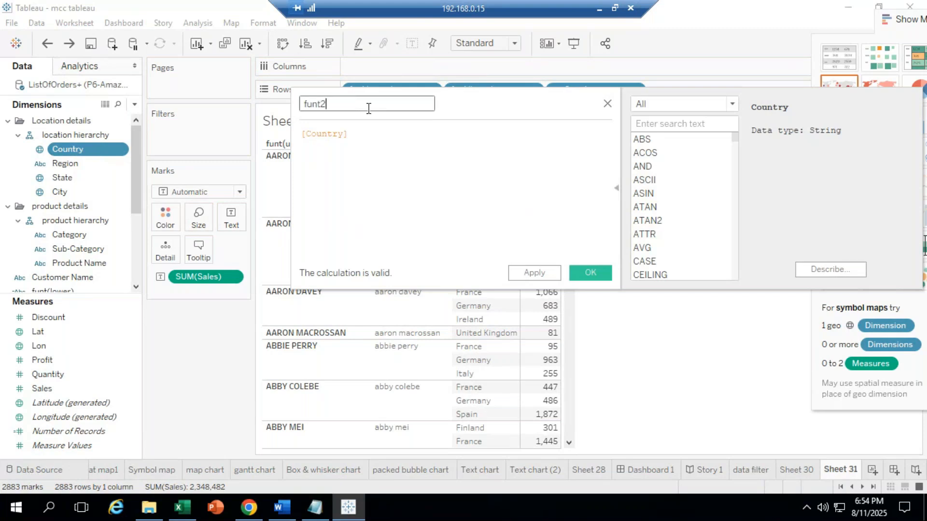
type("(upper)")
Step: Set its formula to UPPER([Country]) and save the calculation
left_click_drag(347, 135, 251, 139)
key("Left")
type("upper")
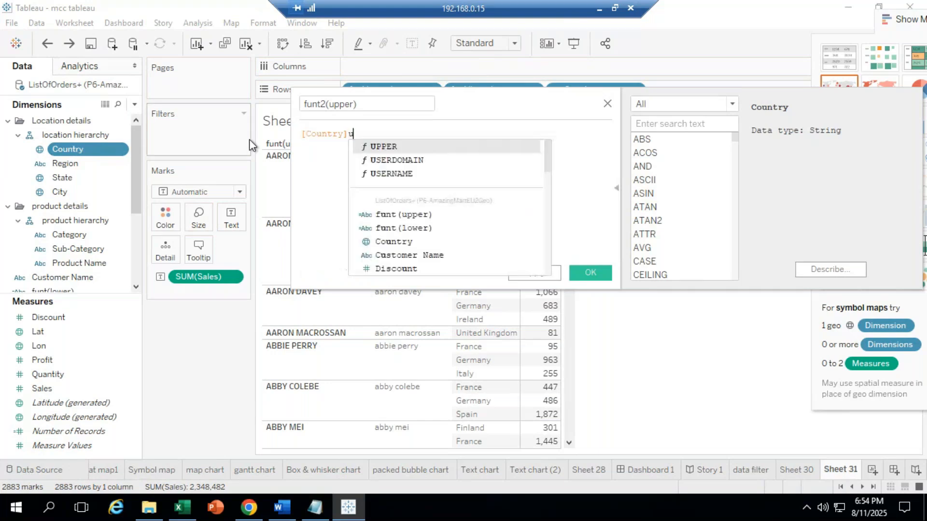
left_click(374, 147)
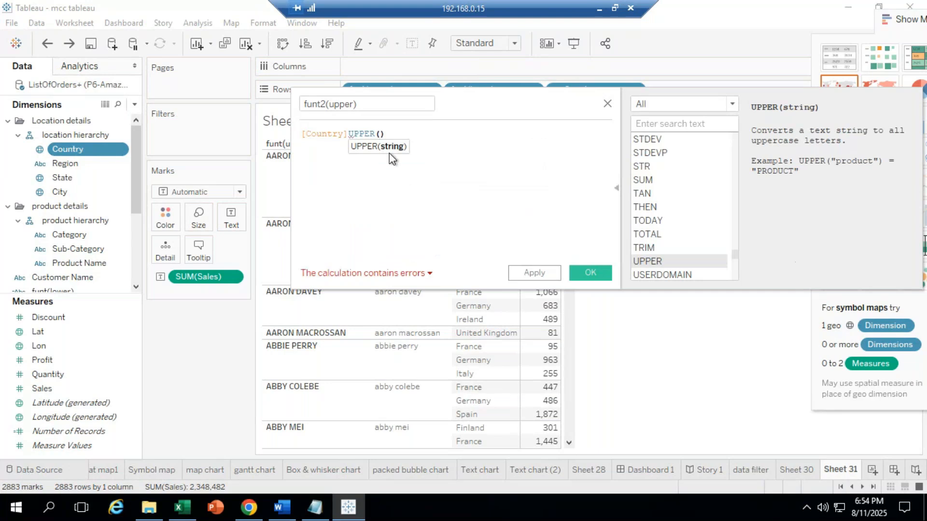
left_click(350, 132)
key("BackSpace")
key("BackSpace")
key("BackSpace")
key("BackSpace")
key("BackSpace")
key("BackSpace")
key("BackSpace")
key("BackSpace")
key("BackSpace")
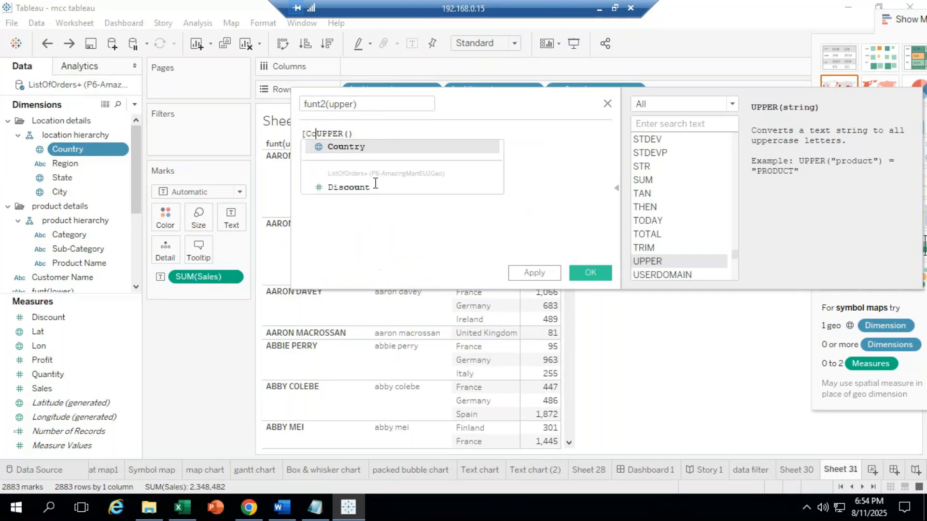
left_click(333, 133)
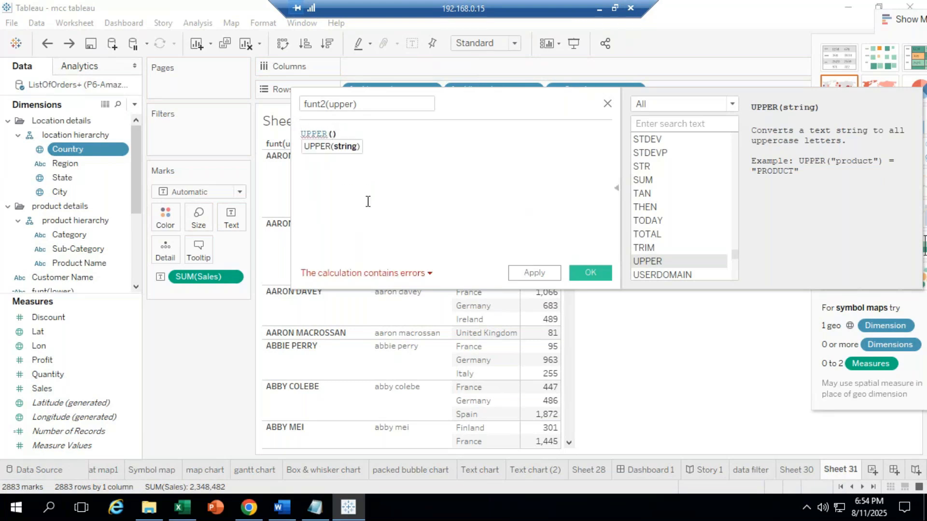
type("cou")
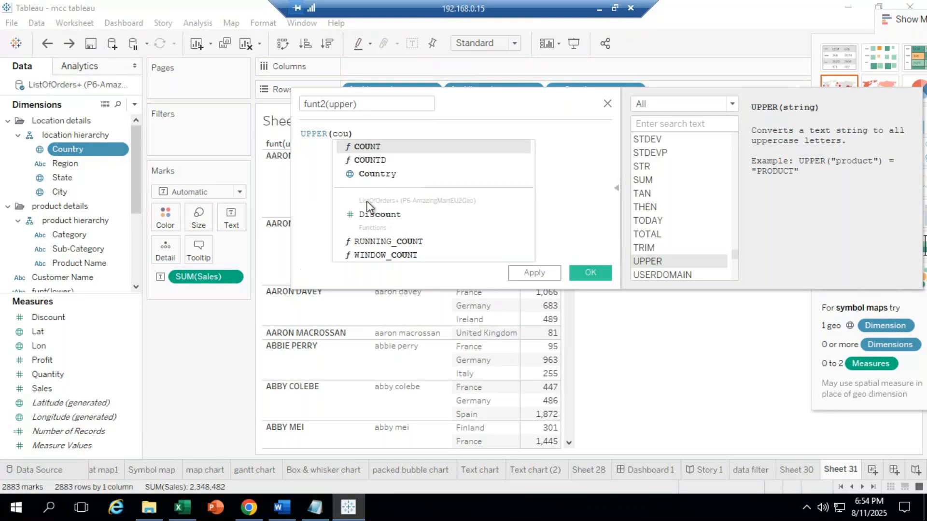
left_click(389, 179)
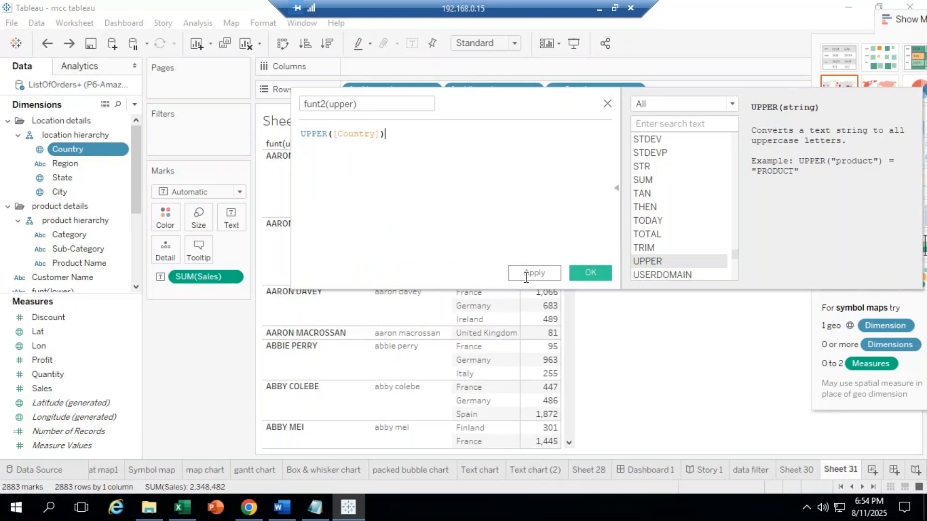
left_click(589, 272)
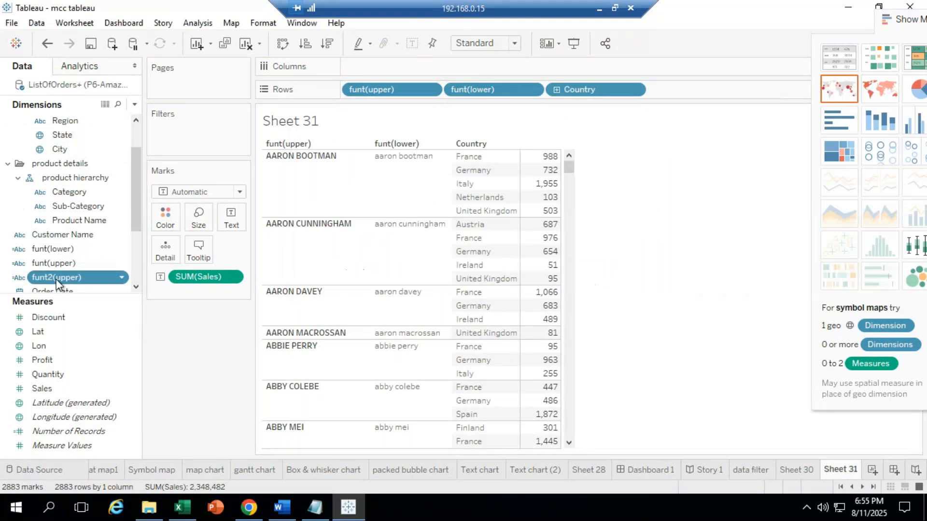
Step: Put funt2(upper) in place of Country on Rows so countries appear in capitals
left_click_drag(118, 284, 476, 236)
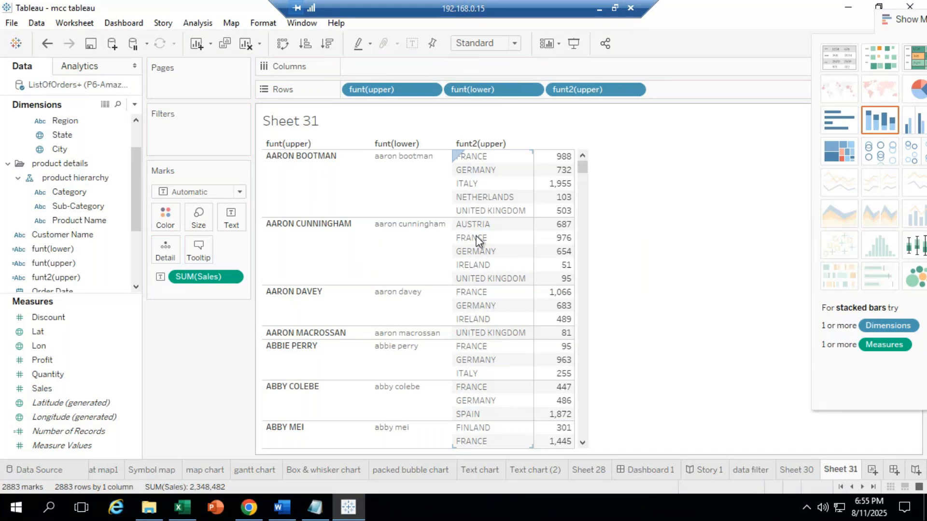
left_click(490, 129)
Step: In Excel, enter =LEFT(G8,2) in cell G11 so it returns 'Ar'
left_click(184, 504)
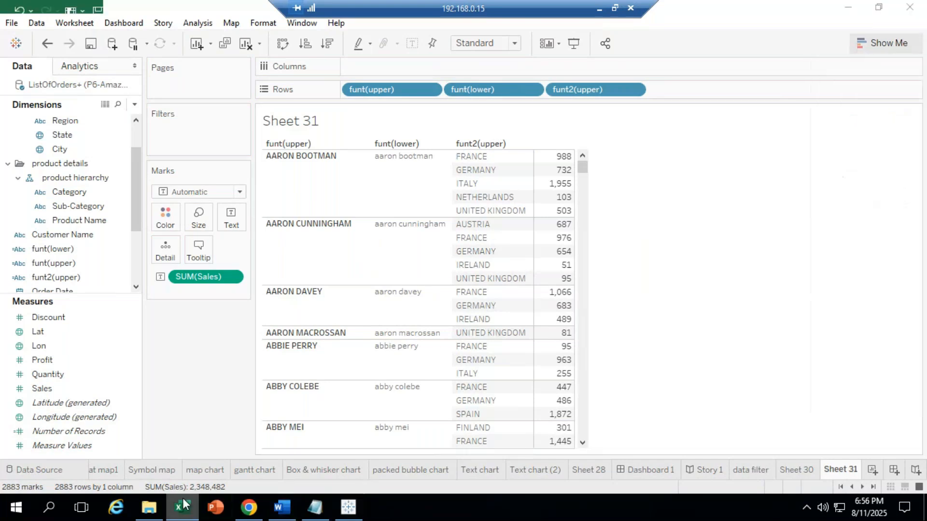
left_click(523, 366)
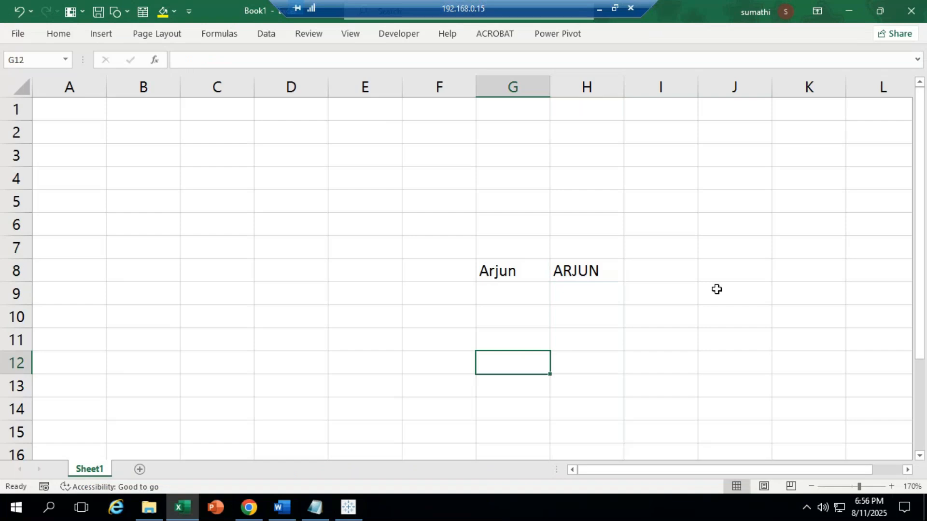
left_click(497, 272)
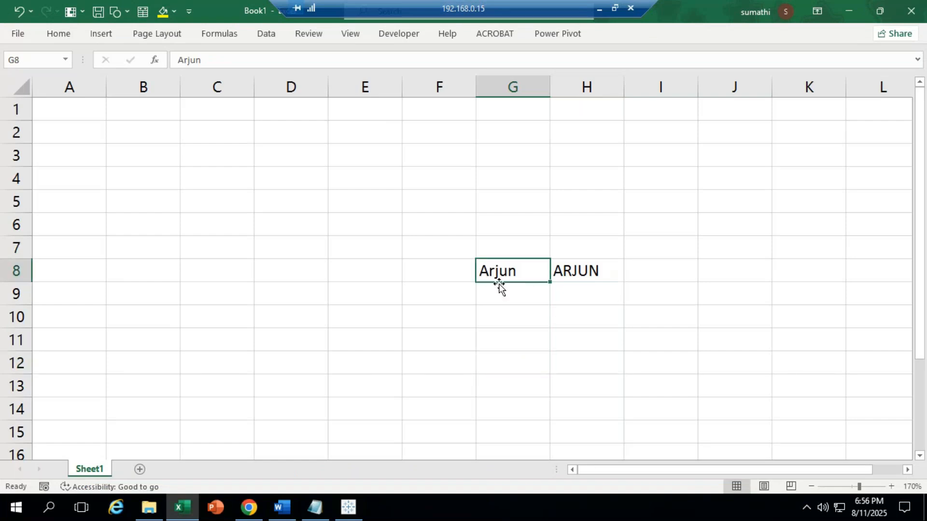
left_click(502, 334)
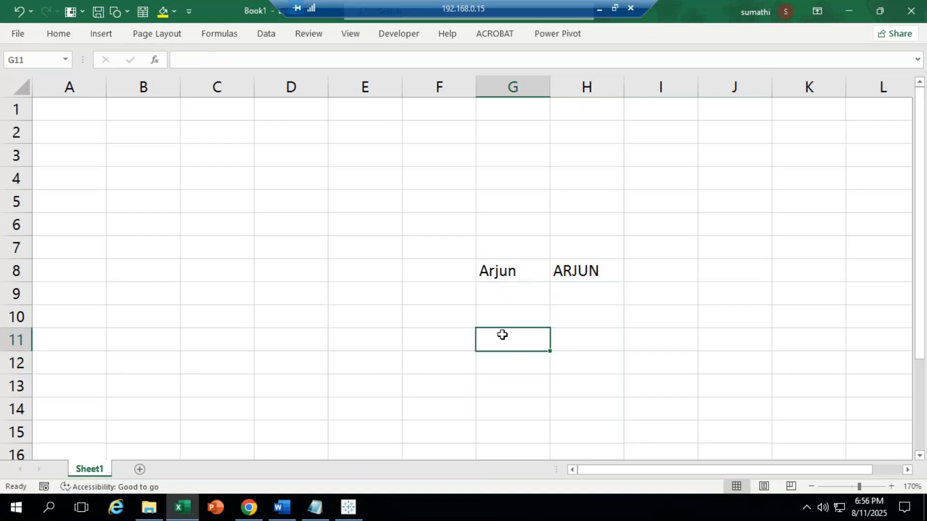
type("=left")
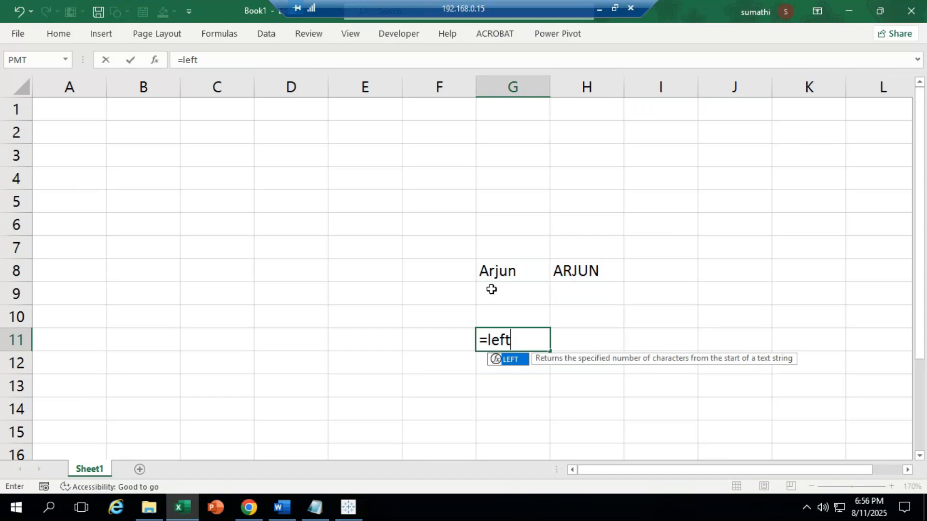
key("Tab")
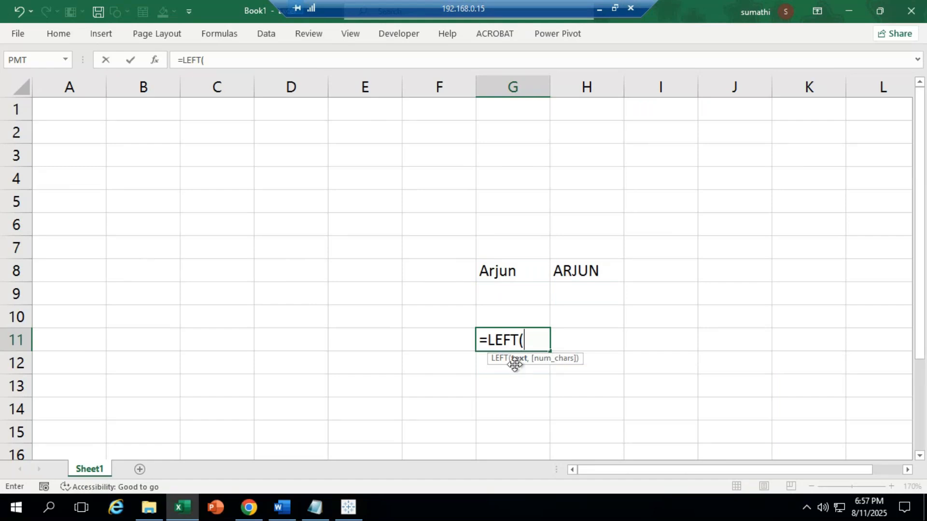
left_click_drag(537, 362, 730, 311)
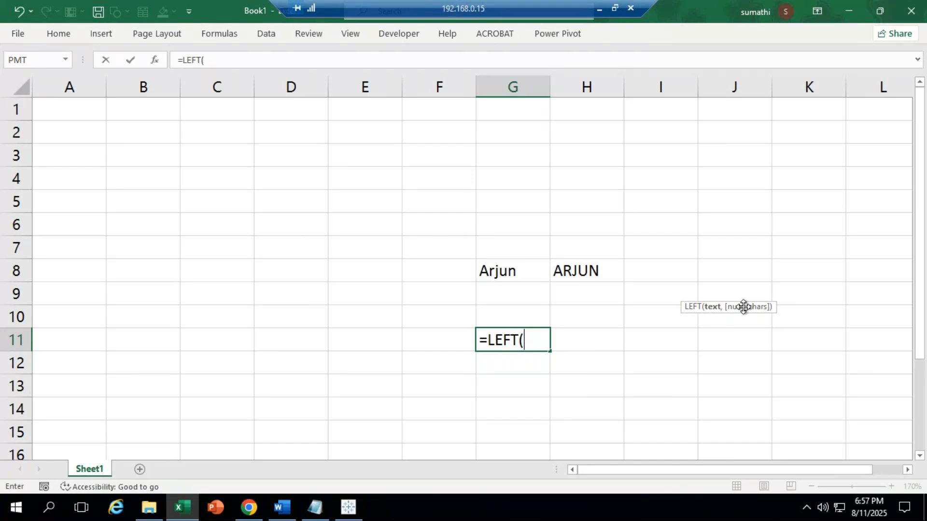
left_click(502, 272)
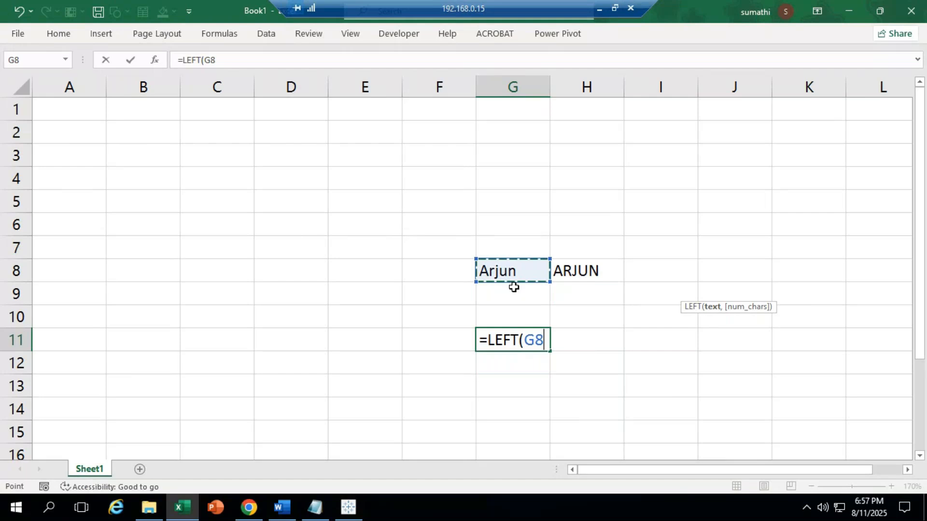
type(",")
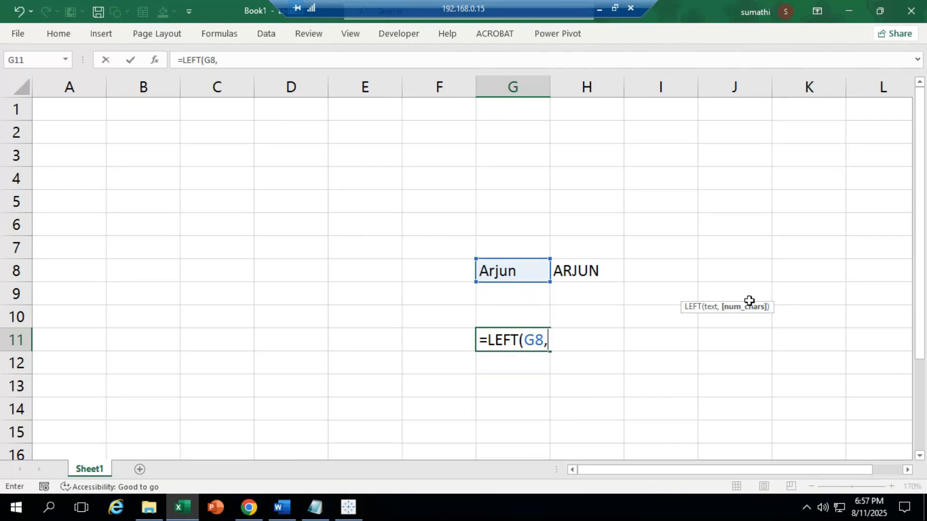
type("2)")
key("Return")
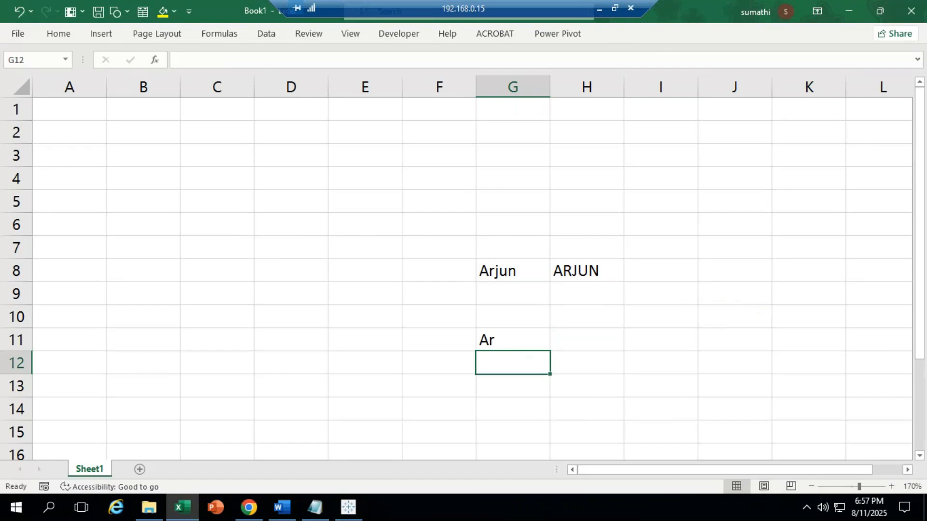
left_click(348, 507)
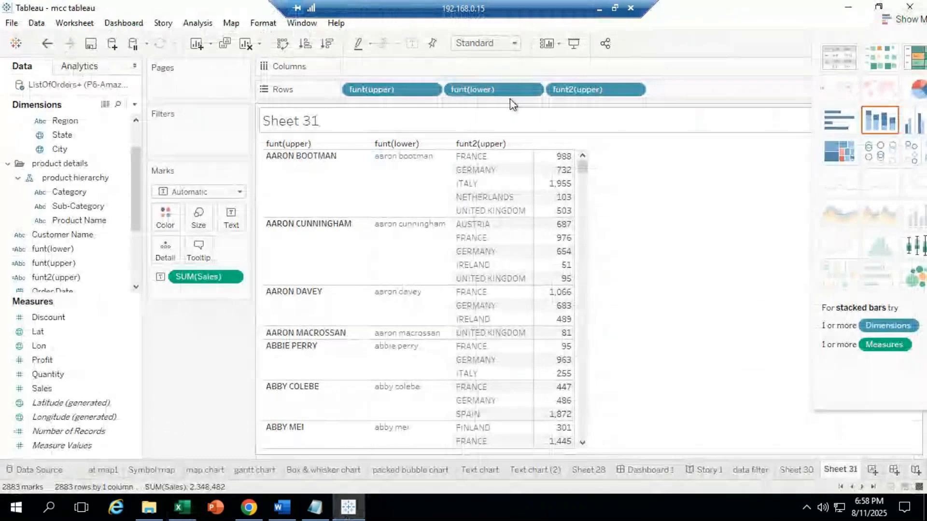
Step: Remove funt2(upper) and funt(lower) from the table and add Customer Name as a column
left_click_drag(547, 96, 352, 264)
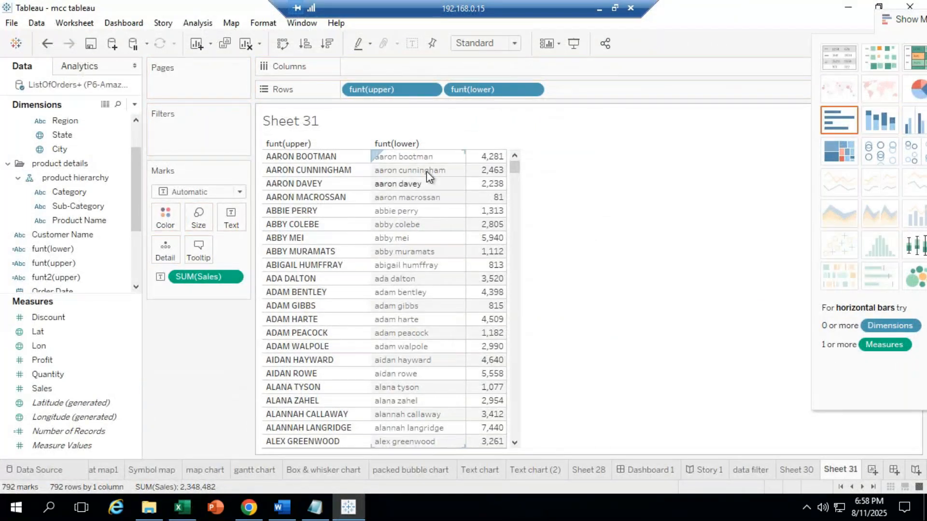
left_click_drag(474, 90, 175, 418)
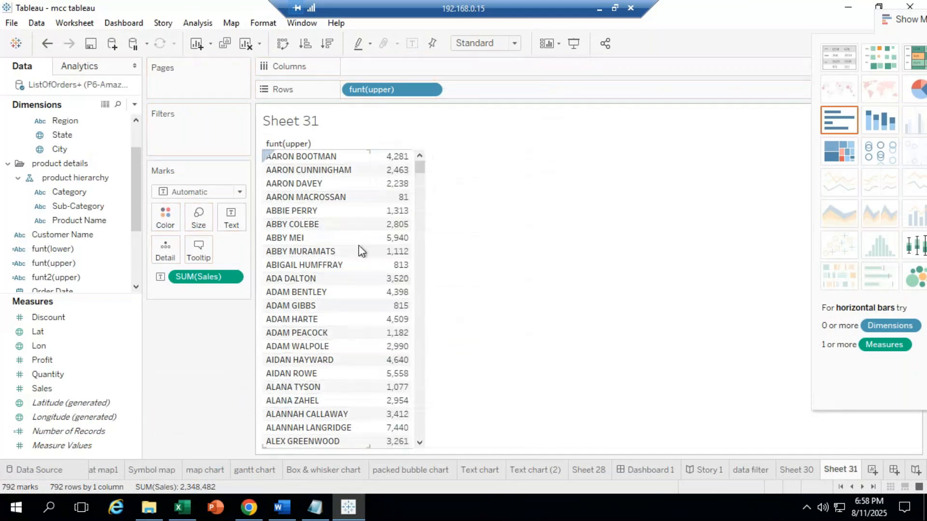
left_click(80, 178)
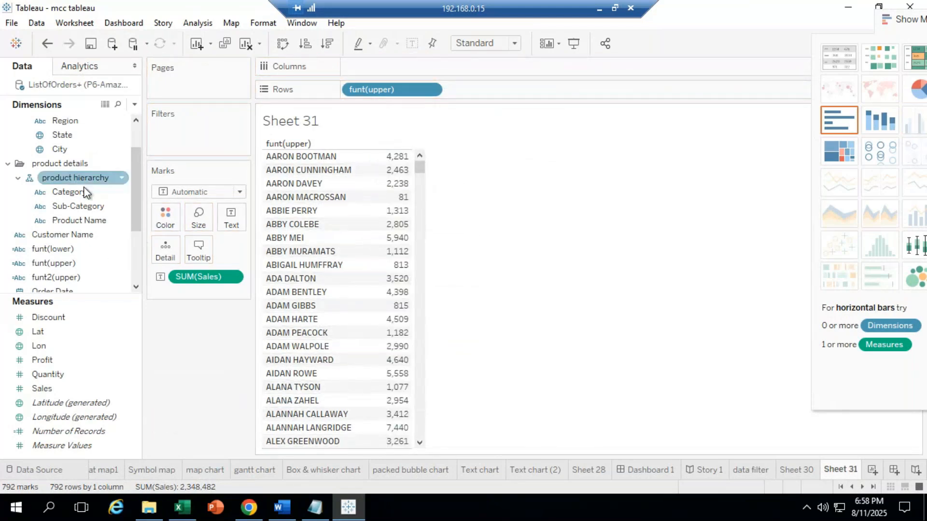
left_click_drag(63, 235, 514, 129)
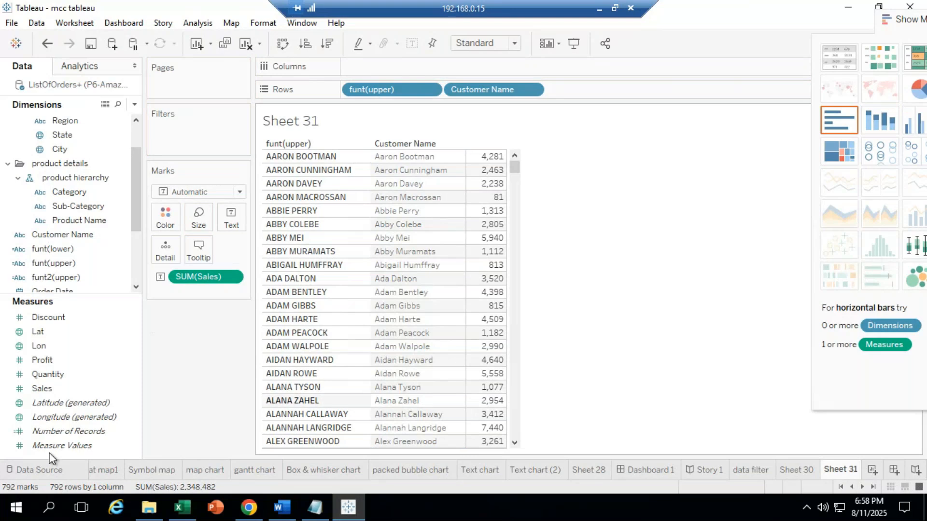
Step: Start a new calculated field from the Customer Name field
left_click(83, 221)
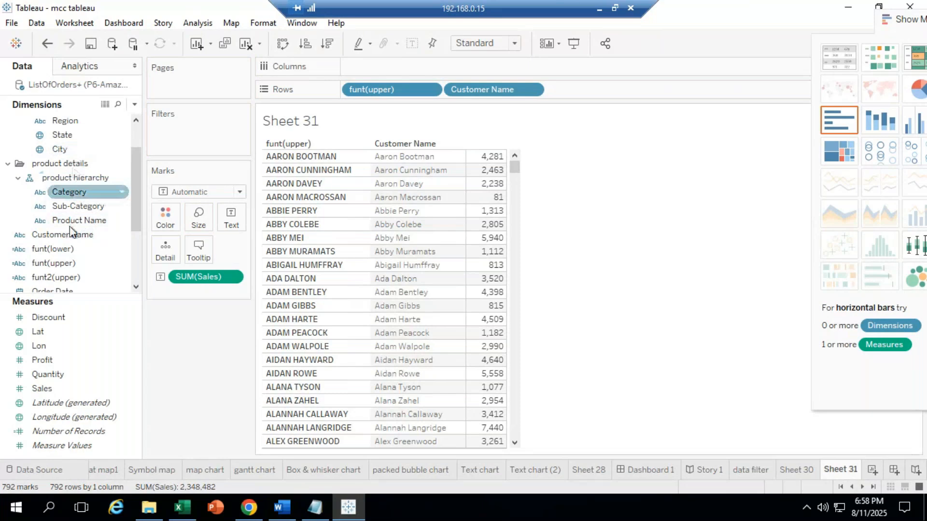
left_click(68, 236)
right_click(66, 236)
mouse_move(181, 113)
left_click(241, 113)
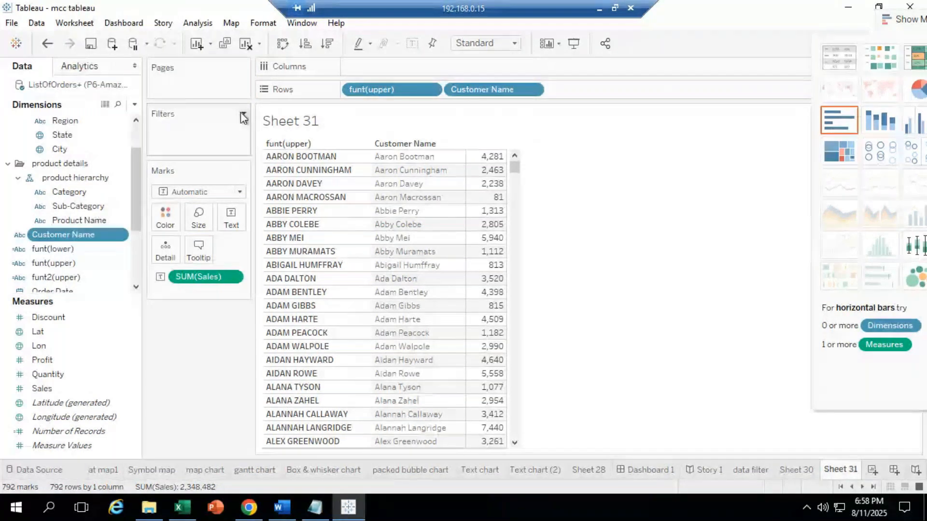
Step: Create calculated field funt(left) with formula LEFT([Customer Name],4)
double_click(374, 104)
type("fu")
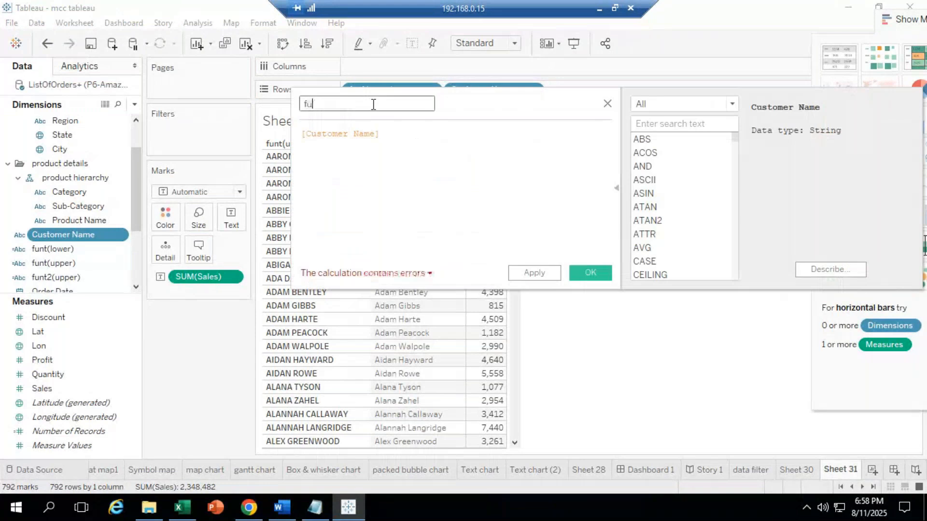
type("nt(le")
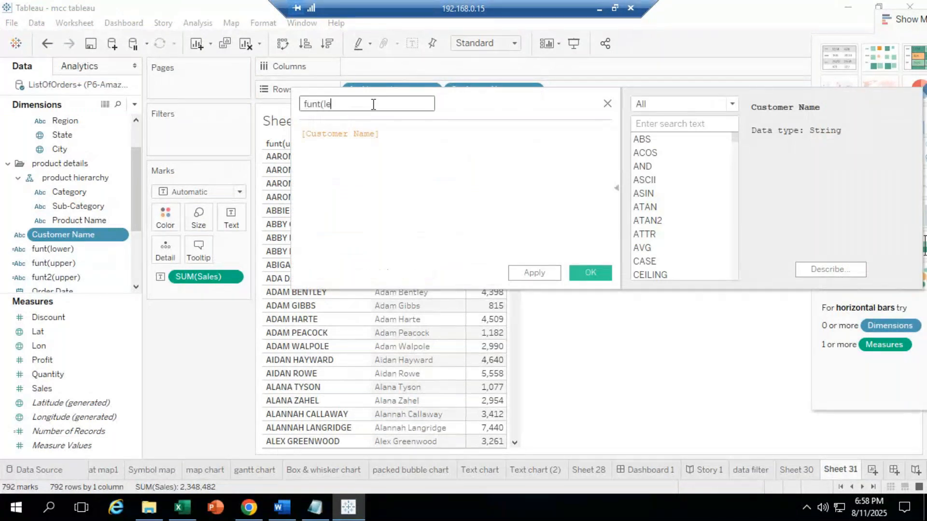
type("ft)")
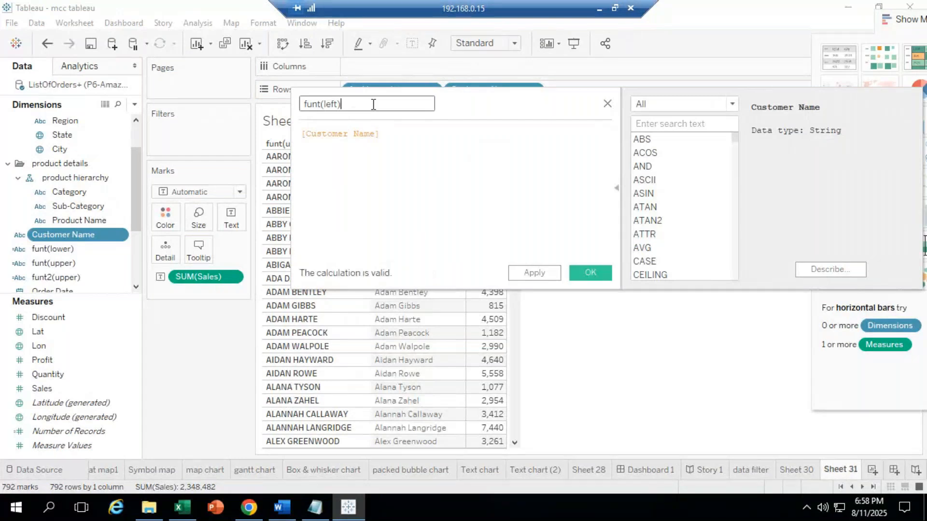
key("Tab")
type("lef")
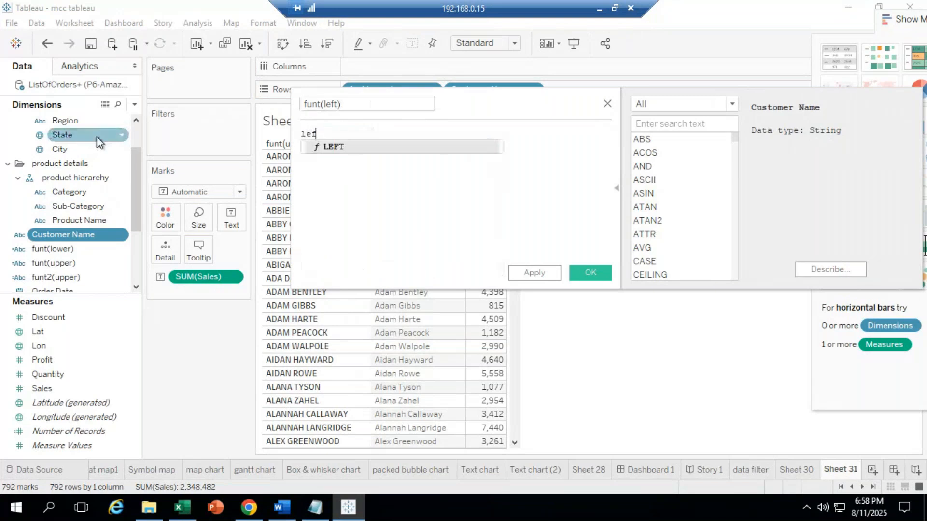
key("Return")
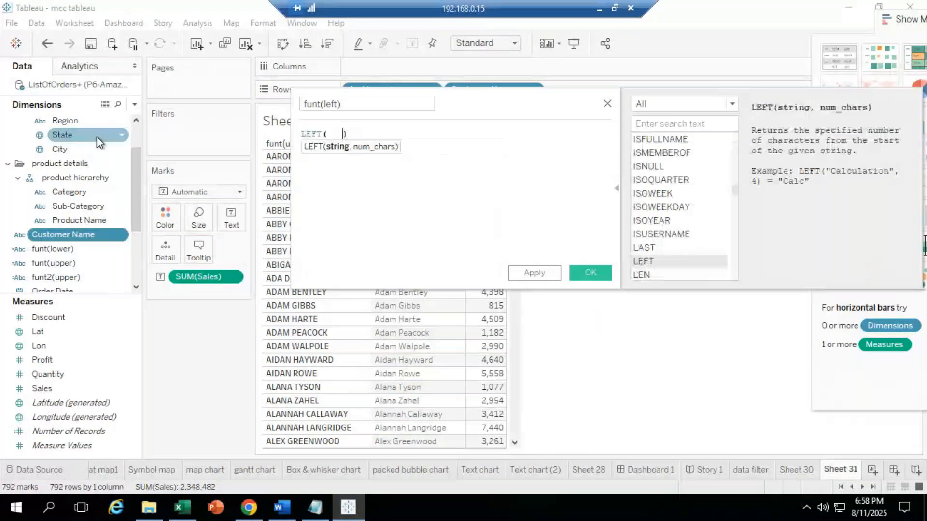
key("BackSpace")
key("BackSpace")
key("BackSpace")
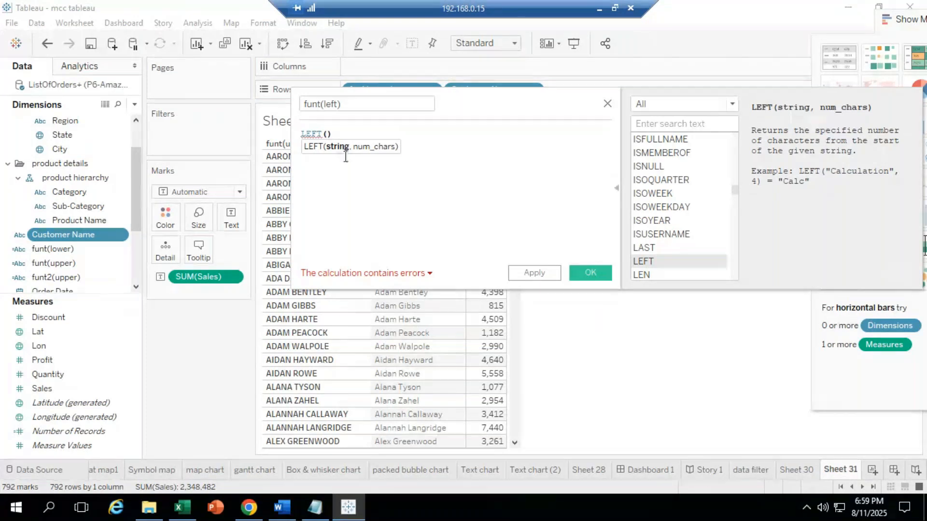
left_click_drag(345, 157, 402, 159)
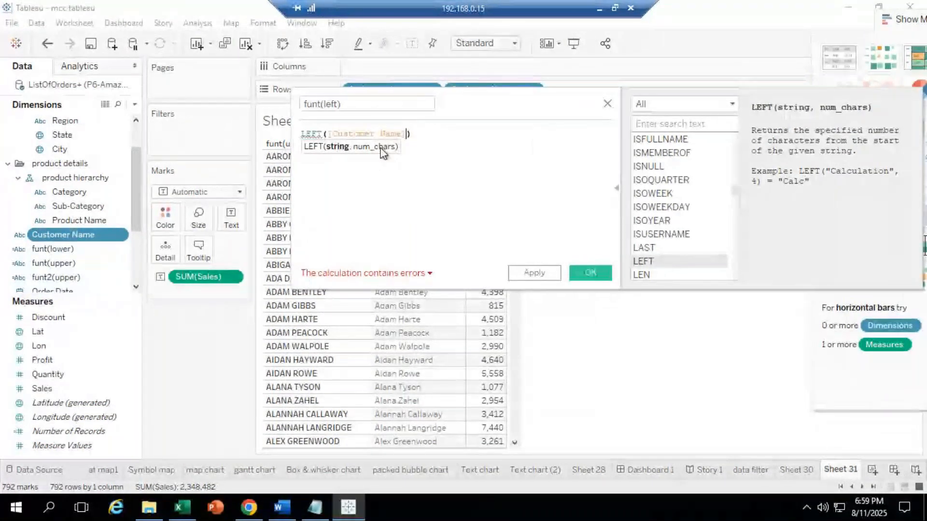
type(",")
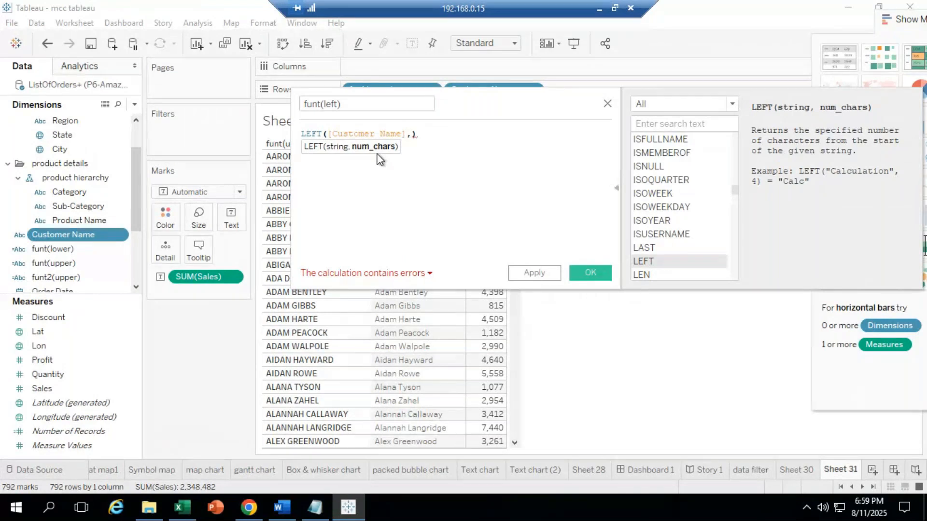
type("4")
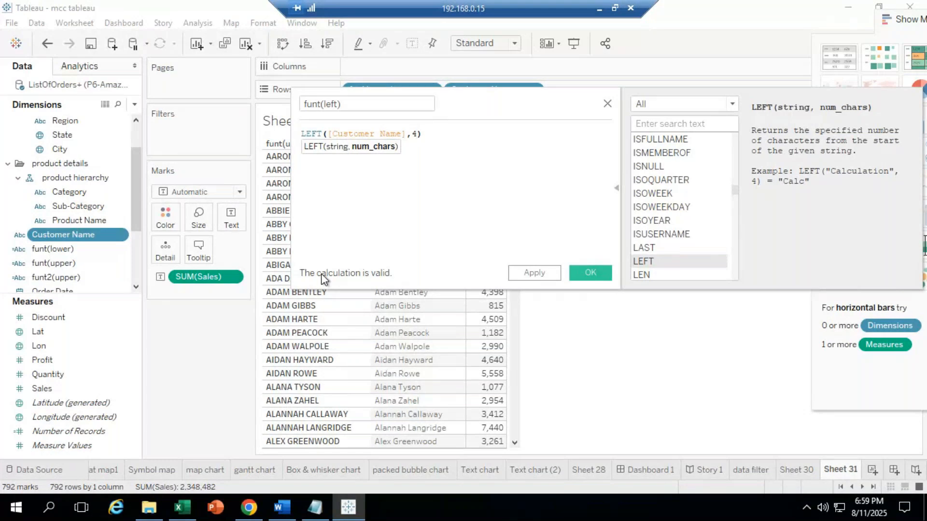
left_click(595, 275)
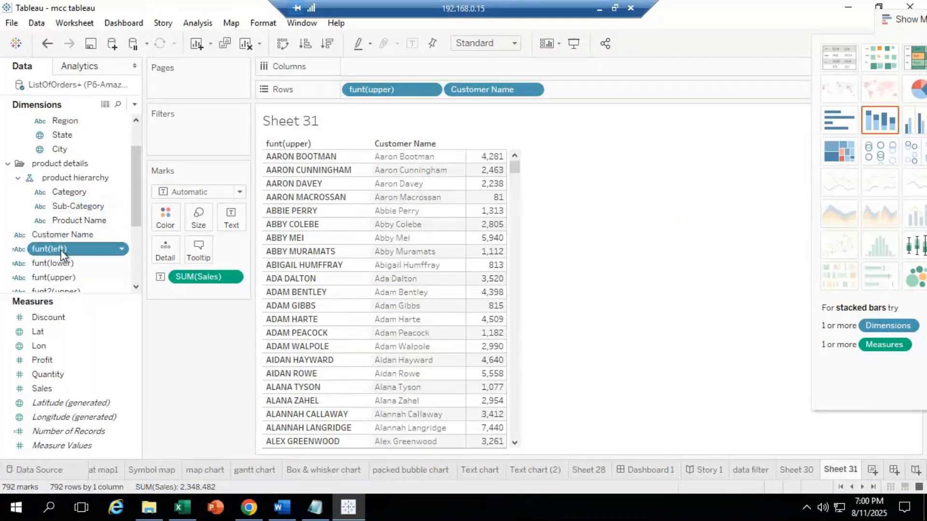
Step: Replace the Customer Name column with funt(left) and minimize the remote desktop window
left_click_drag(72, 247, 422, 241)
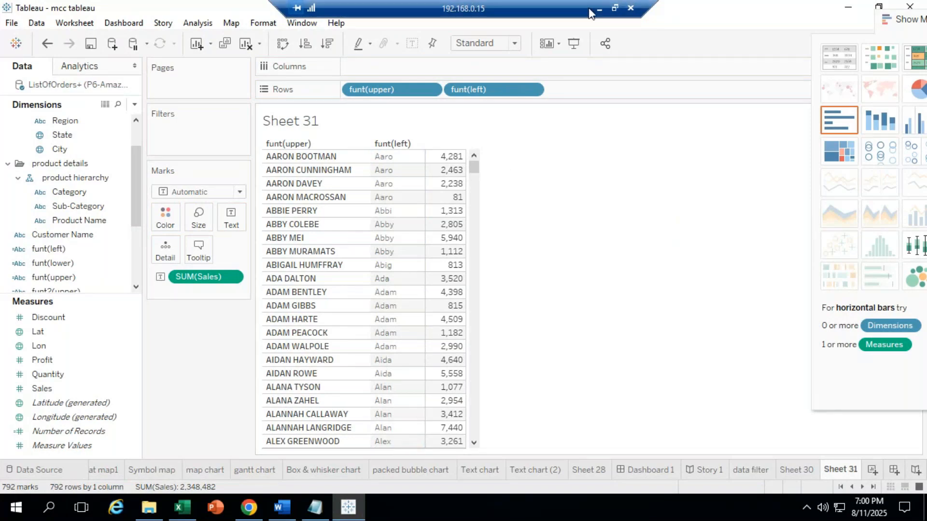
left_click(602, 9)
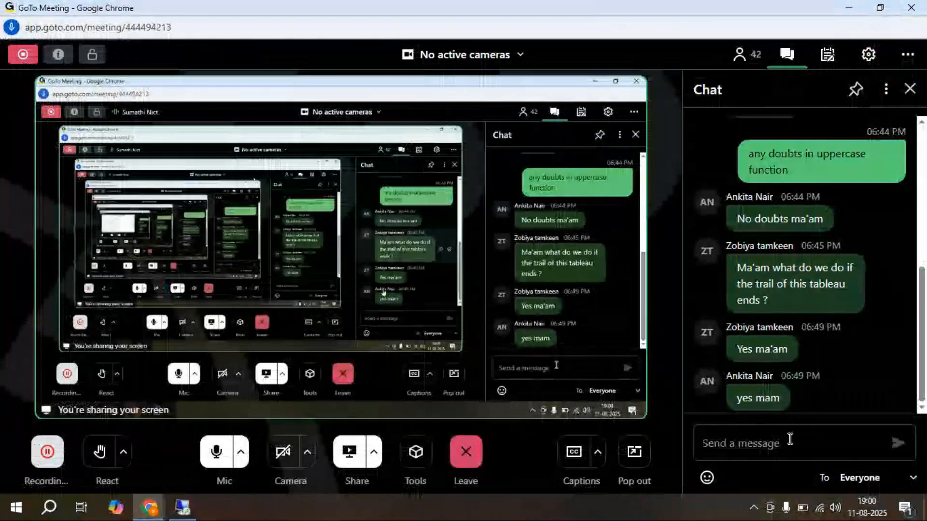
Step: Cancel reconnecting the dropped remote session and minimize the GoTo Meeting window
left_click(182, 508)
mouse_move(181, 511)
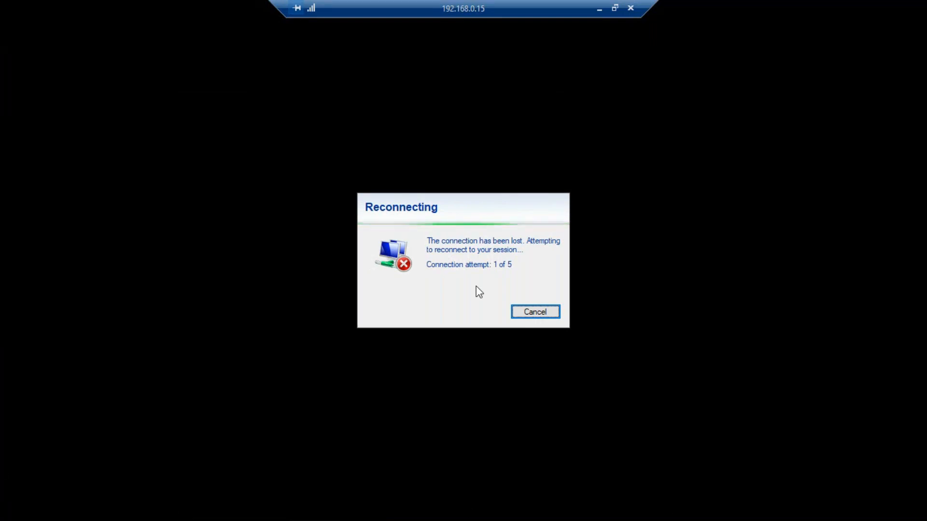
left_click(522, 316)
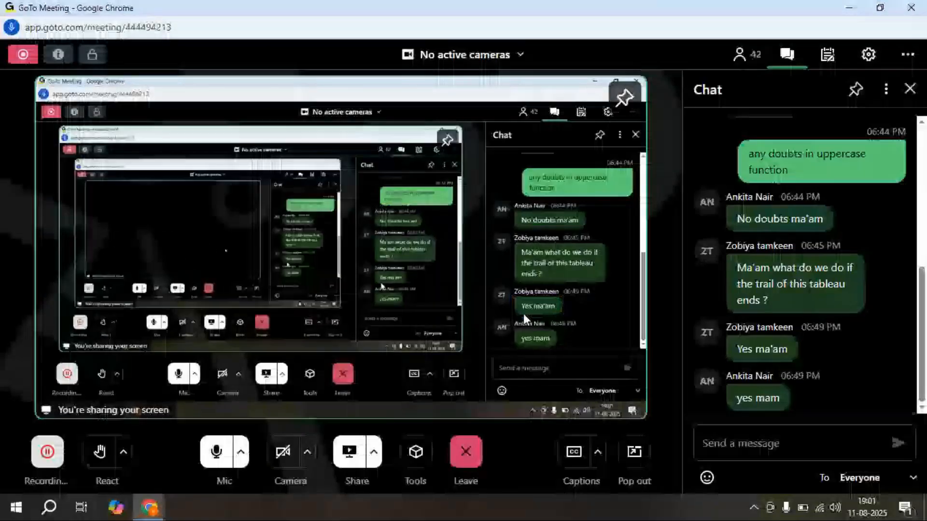
left_click(847, 7)
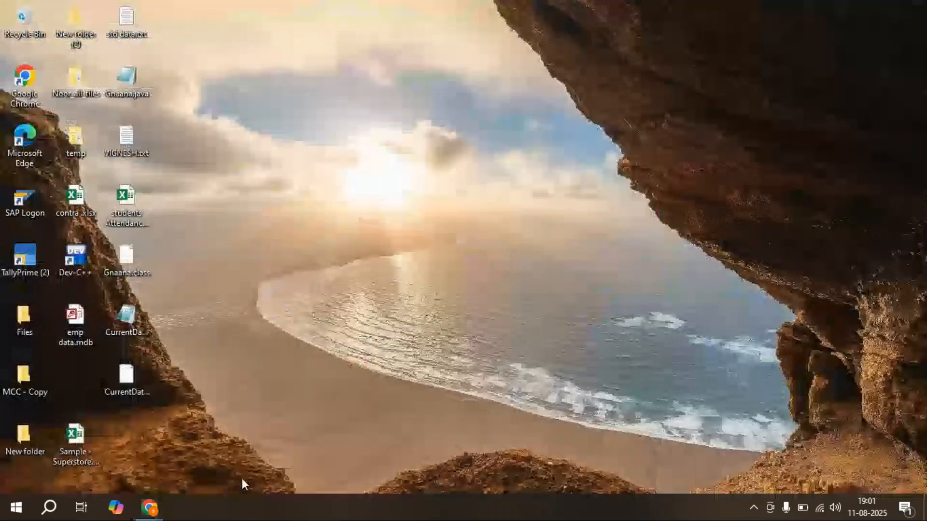
Step: Reconnect to the remote computer through Remote Desktop Connection (mstsc) with the account password
key("super+r")
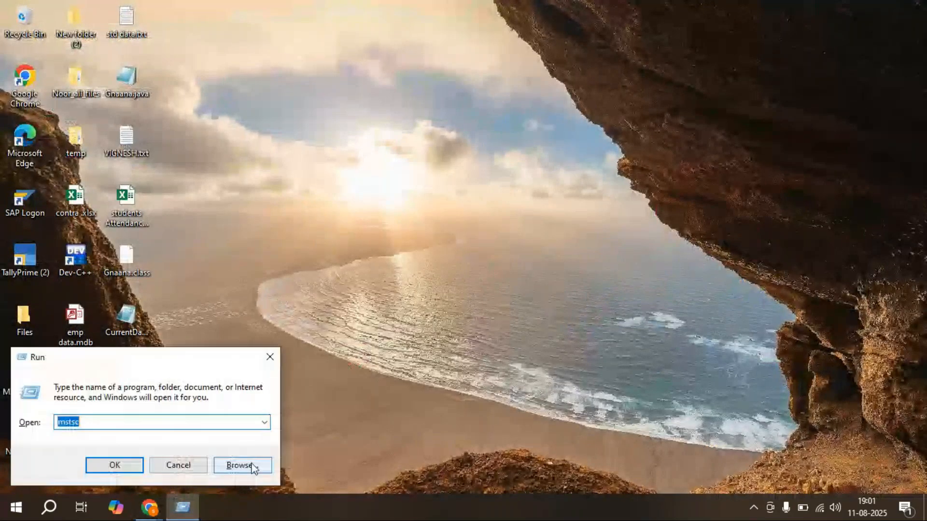
key("Return")
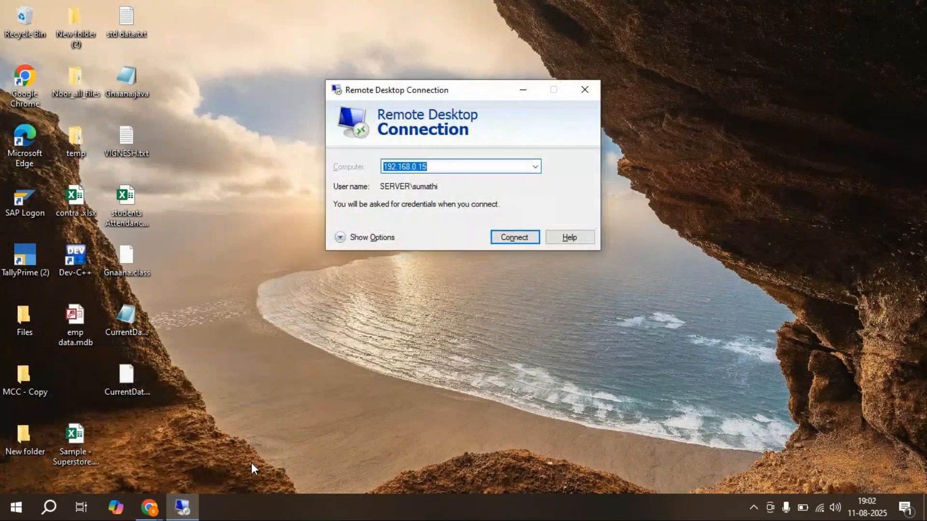
key("Return")
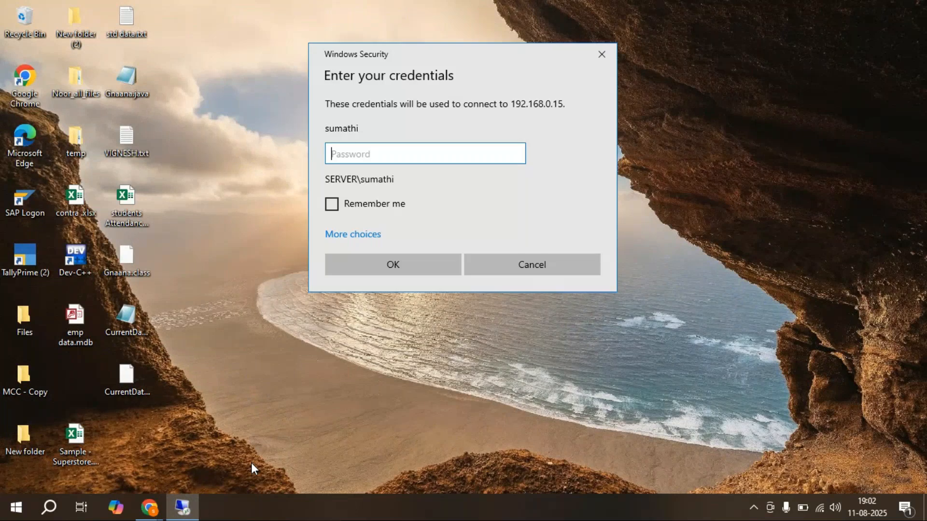
key("Return")
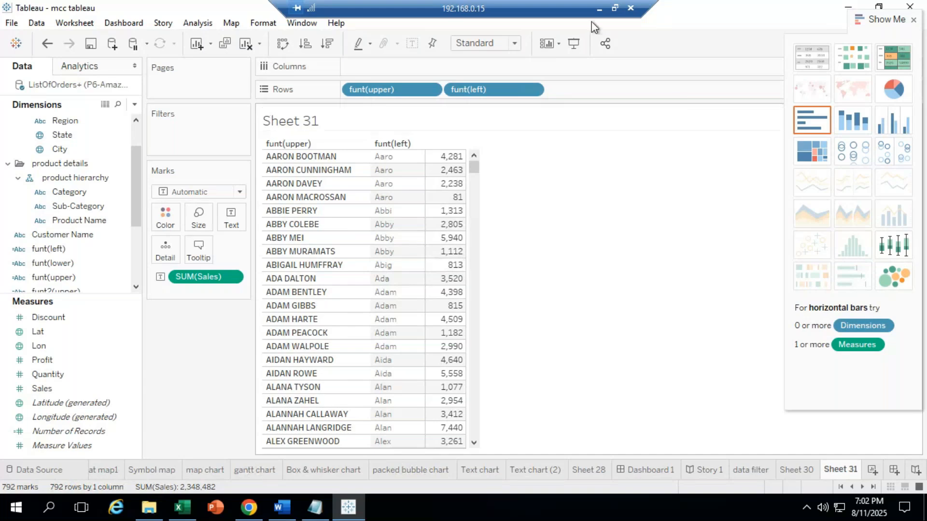
Step: Check the GoTo Meeting window, then return to the remote Tableau session
left_click(599, 9)
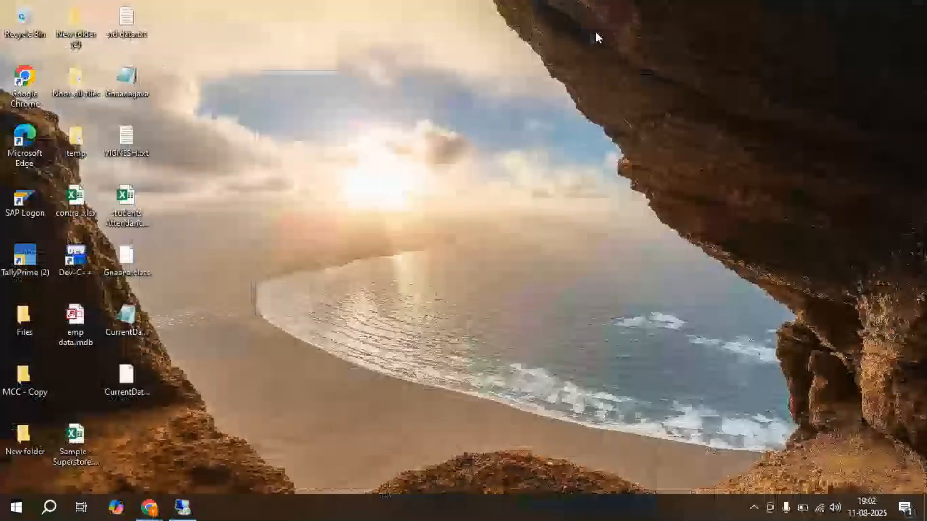
mouse_move(149, 507)
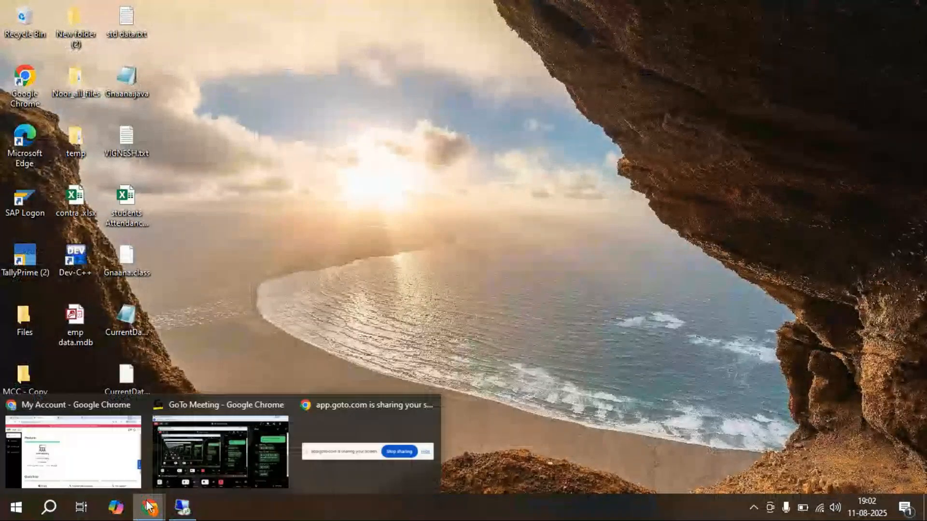
left_click(203, 466)
left_click(183, 511)
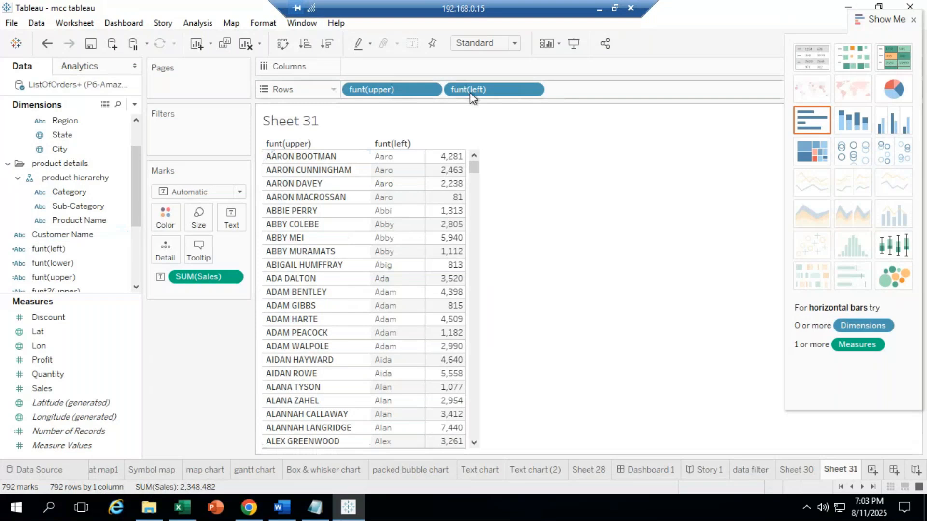
Step: Swap funt(left) back to Customer Name and start a calculated field from Customer Name
left_click_drag(470, 93, 383, 235)
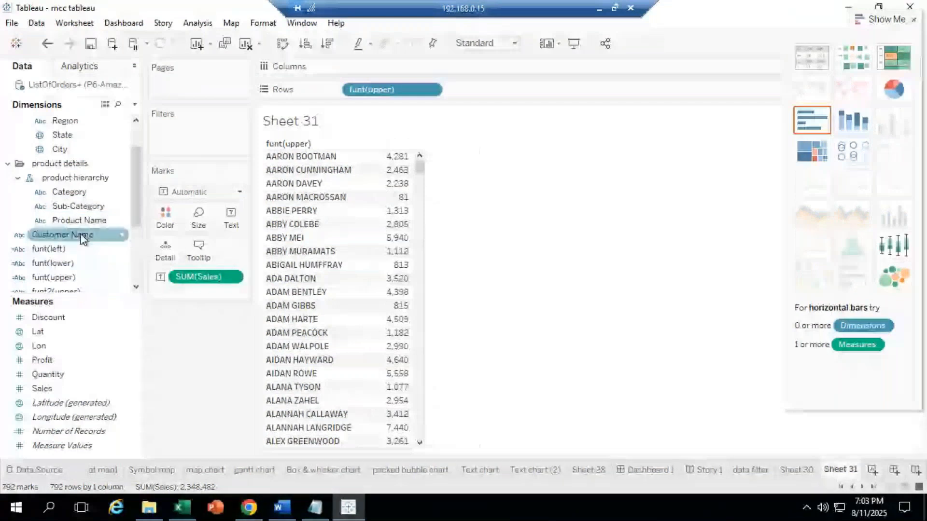
left_click_drag(83, 237, 492, 90)
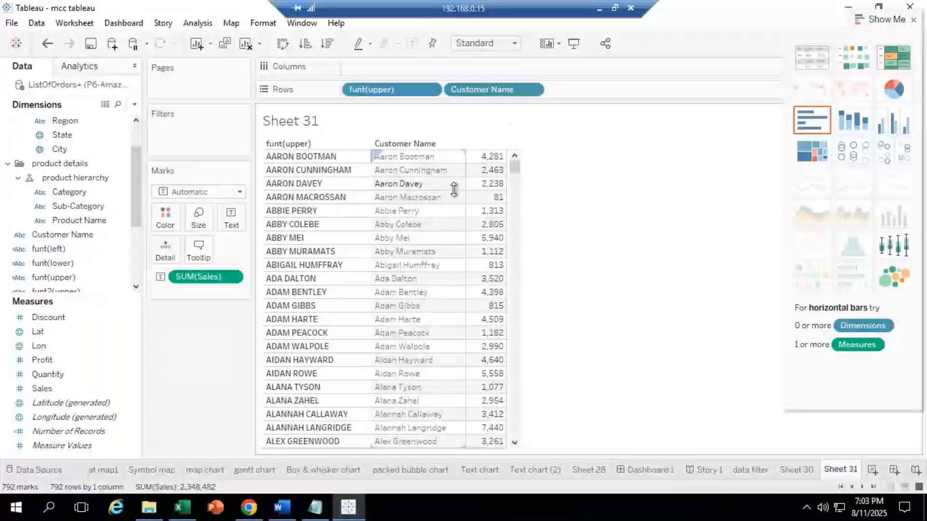
right_click(68, 236)
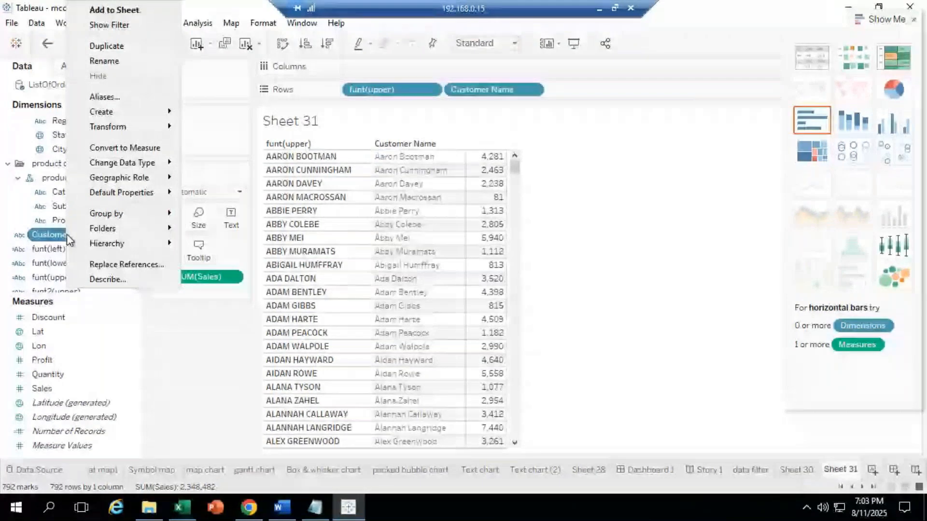
mouse_move(145, 127)
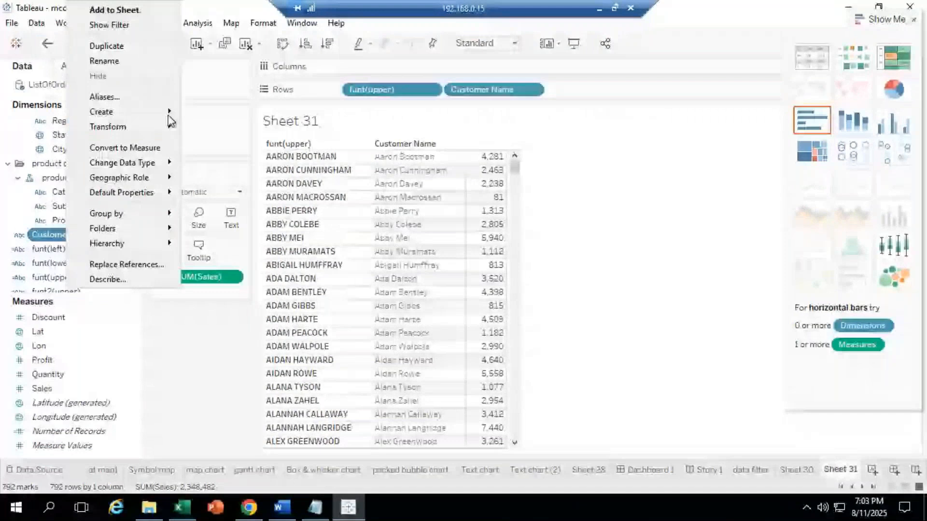
left_click(212, 112)
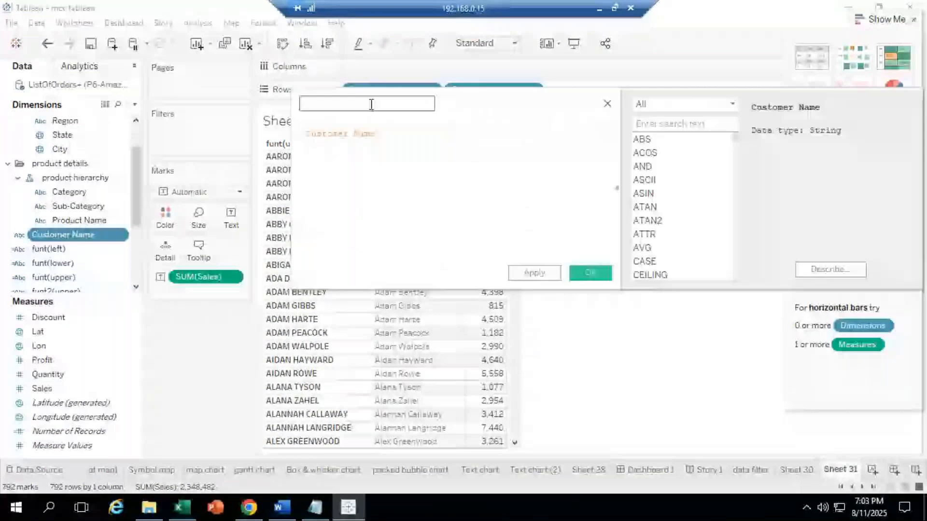
Step: Create calculated field funt(right) with formula RIGHT([Customer Name],5)
type("funt")
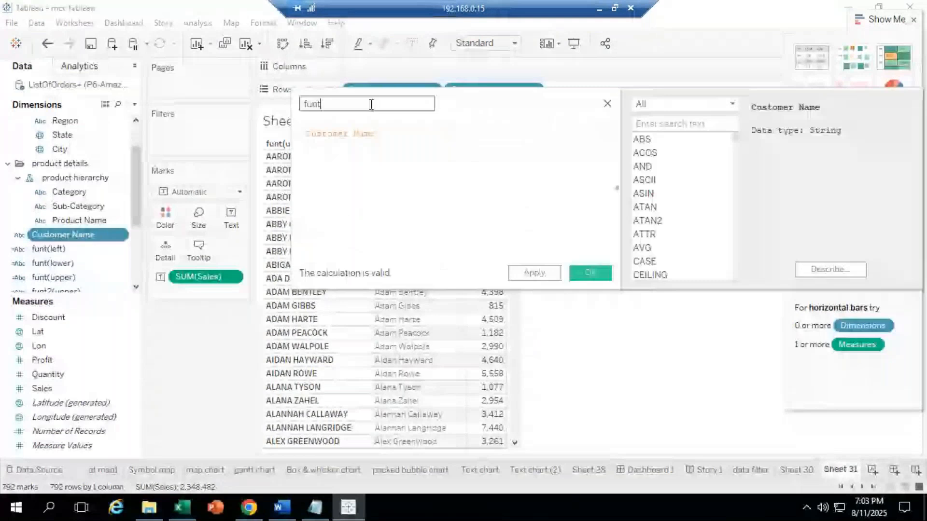
type("(right")
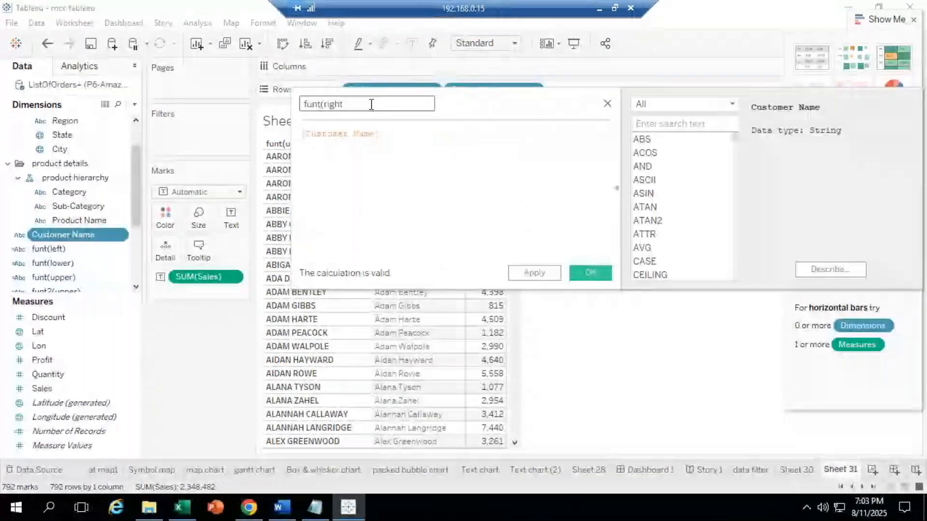
type(")")
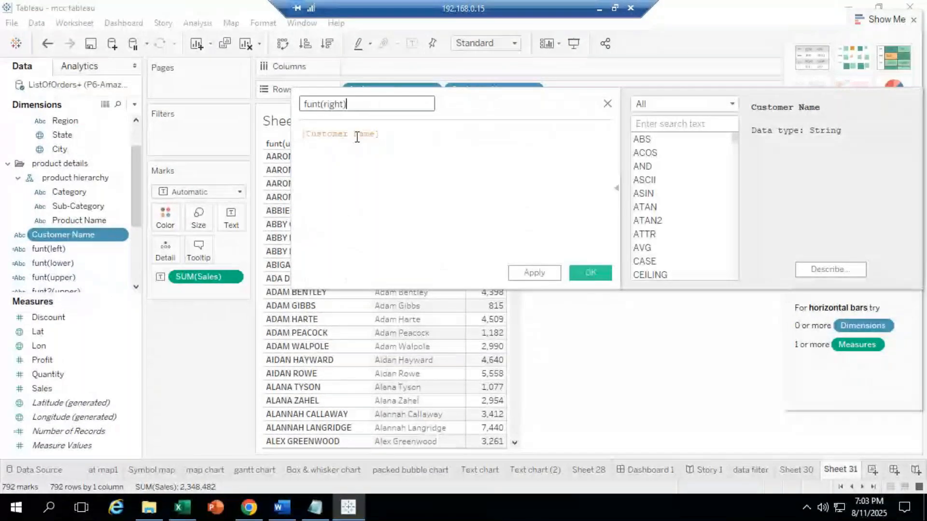
key("Tab")
key("ctrl+c")
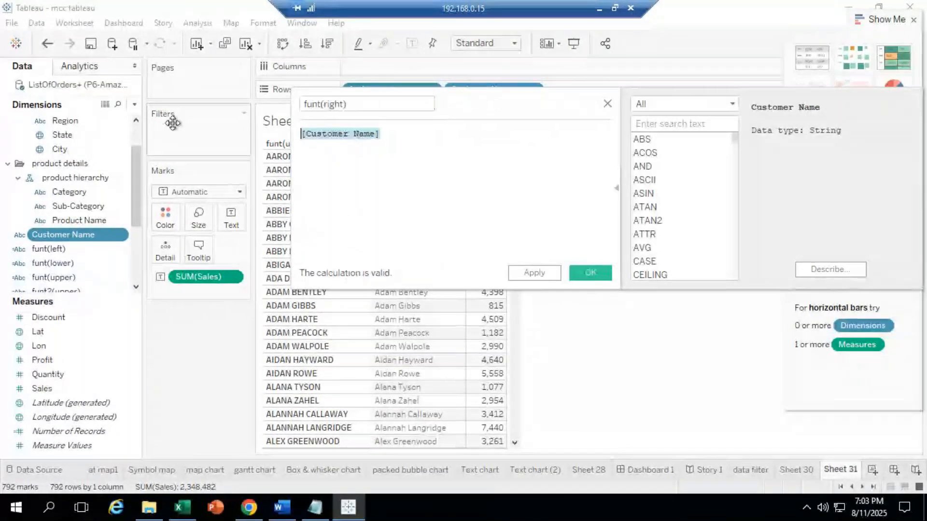
type("right")
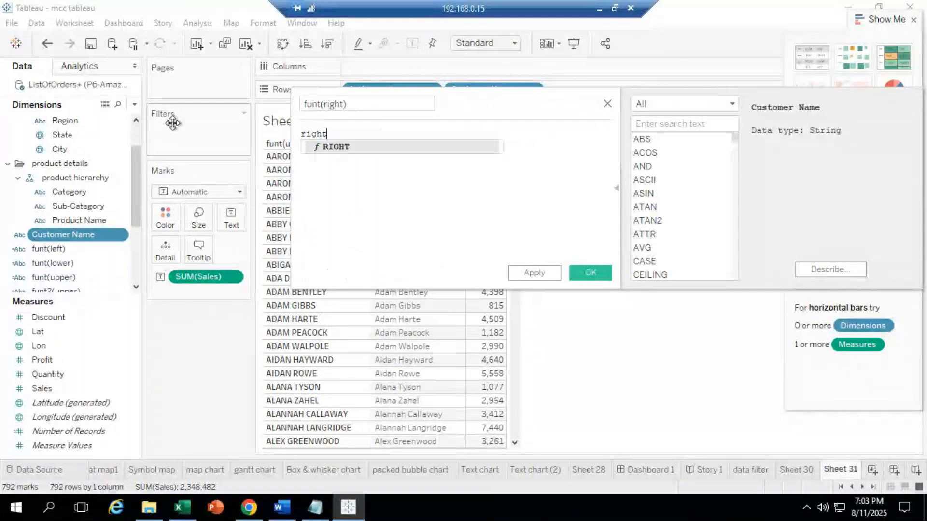
double_click(344, 151)
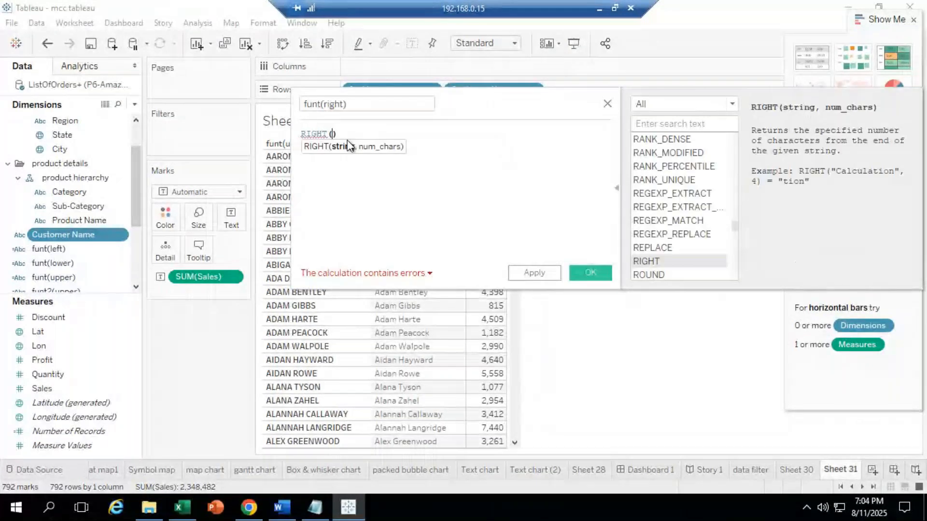
key("ctrl+v")
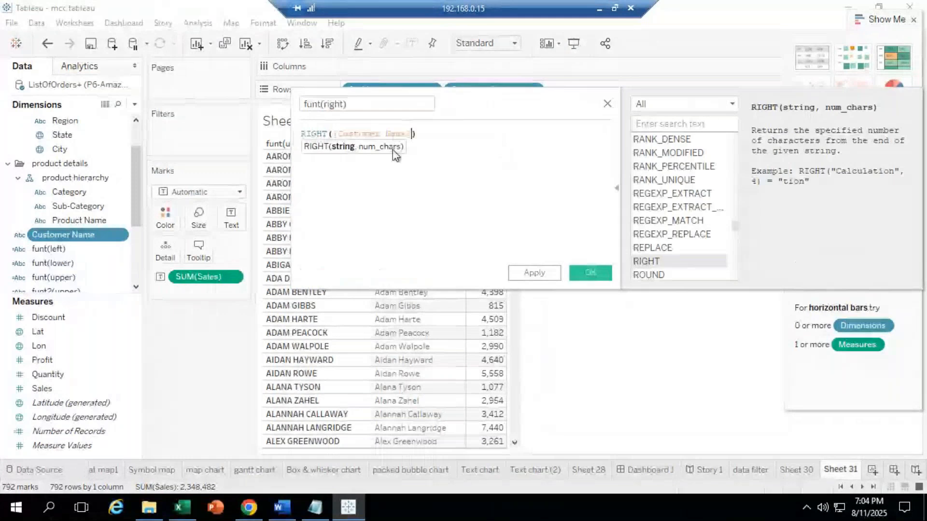
type(",")
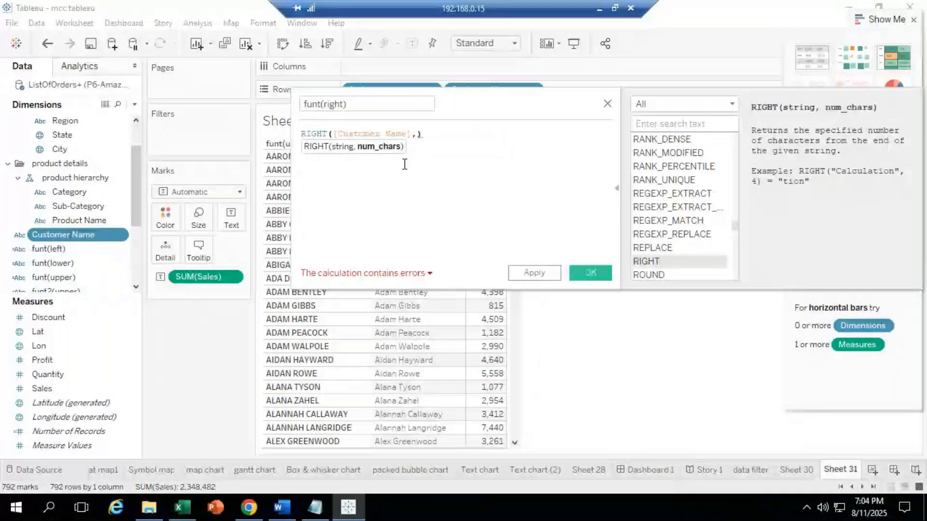
type("5")
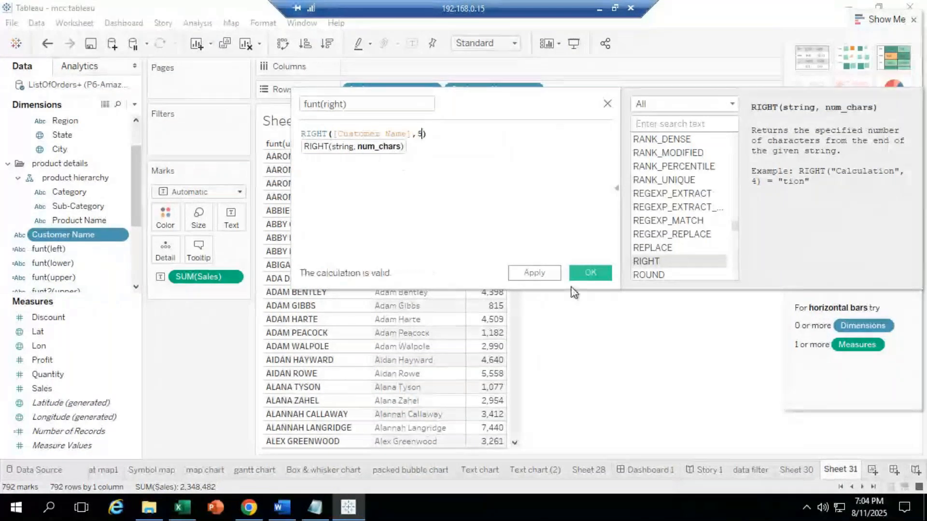
left_click(590, 275)
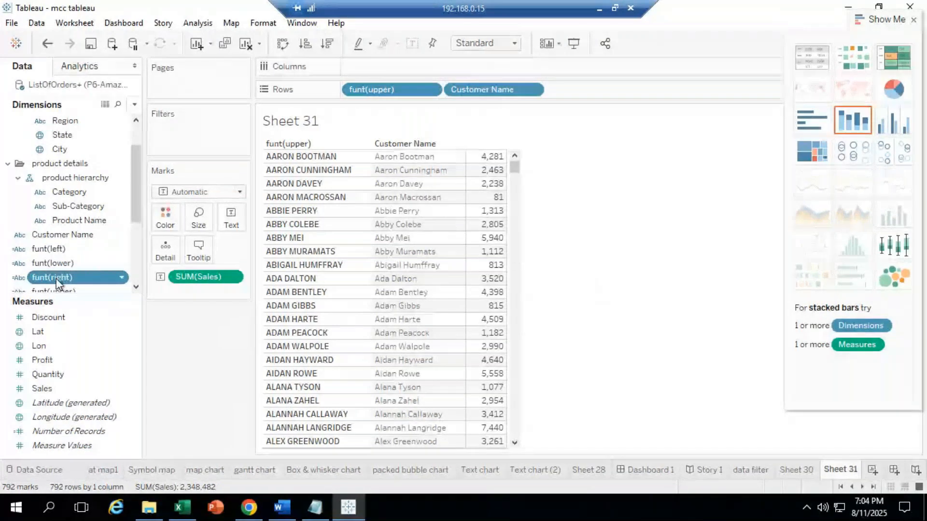
left_click_drag(74, 276, 413, 215)
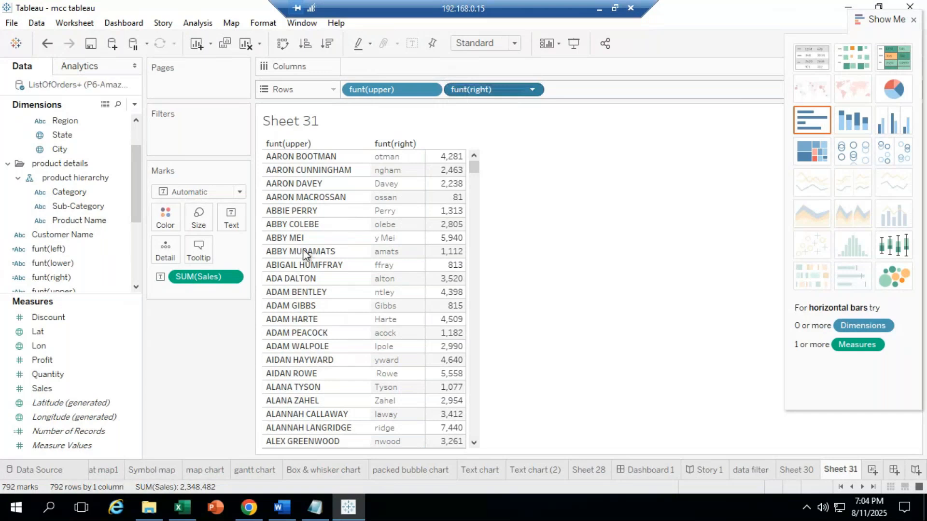
key("Delete")
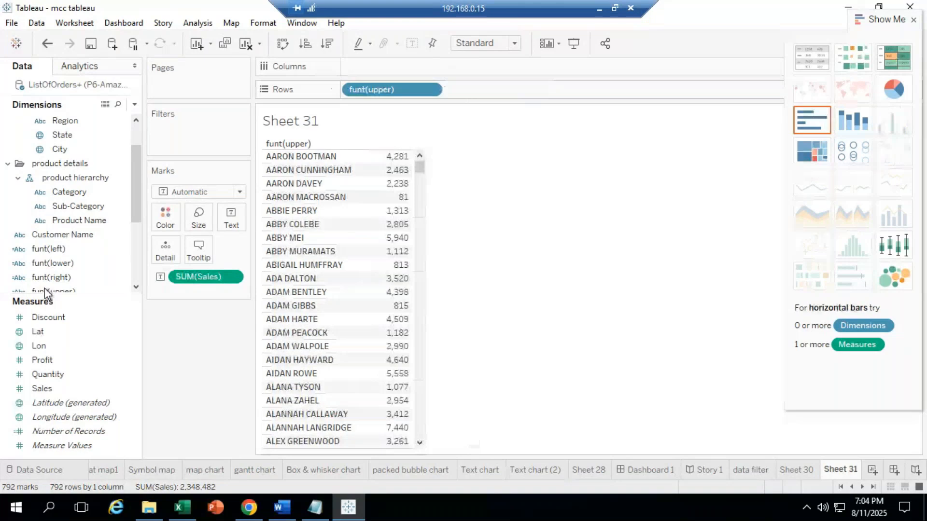
left_click_drag(53, 235, 500, 89)
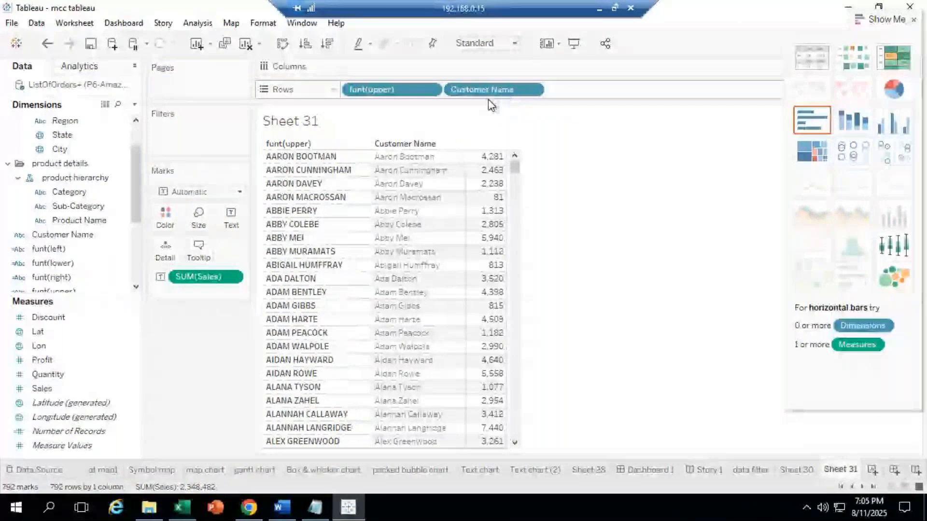
left_click(60, 236)
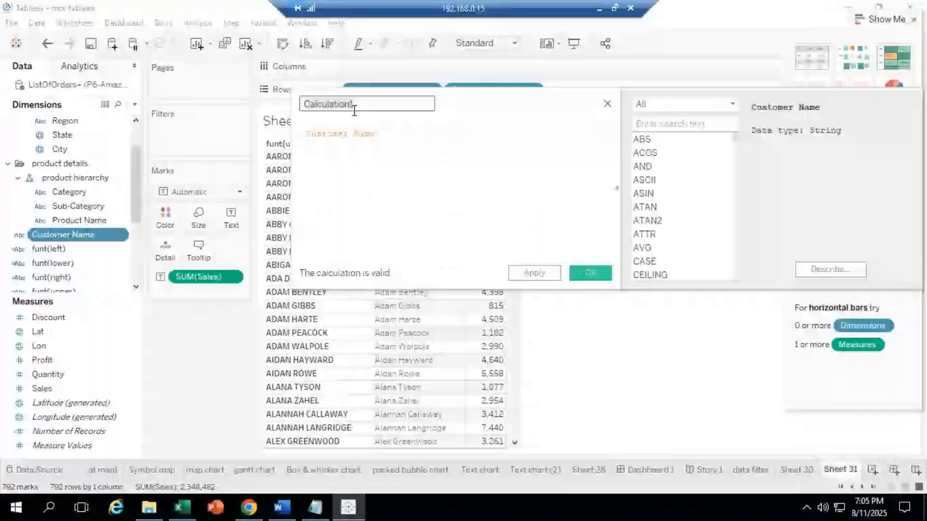
Step: Create calculated field funt(len) with formula LEN(cust), which Tableau flags as an error
double_click(354, 111)
type("funt")
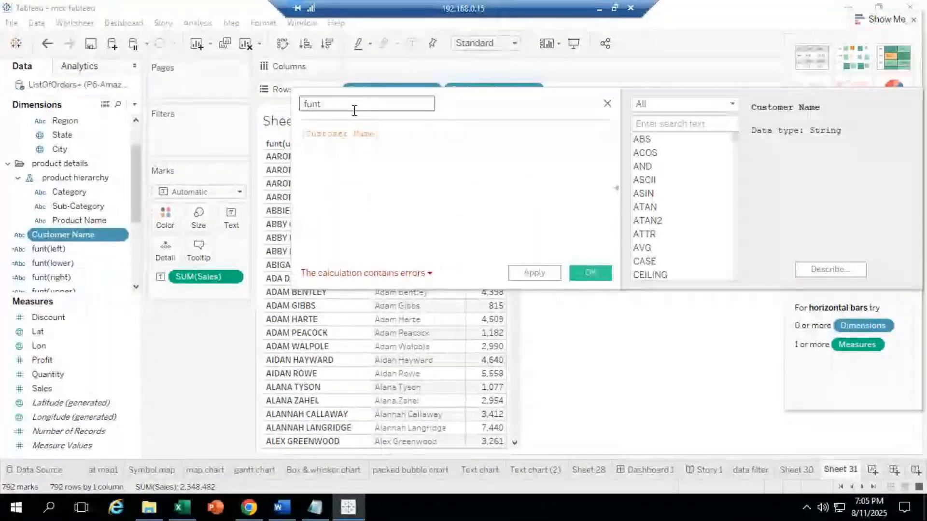
type("(")
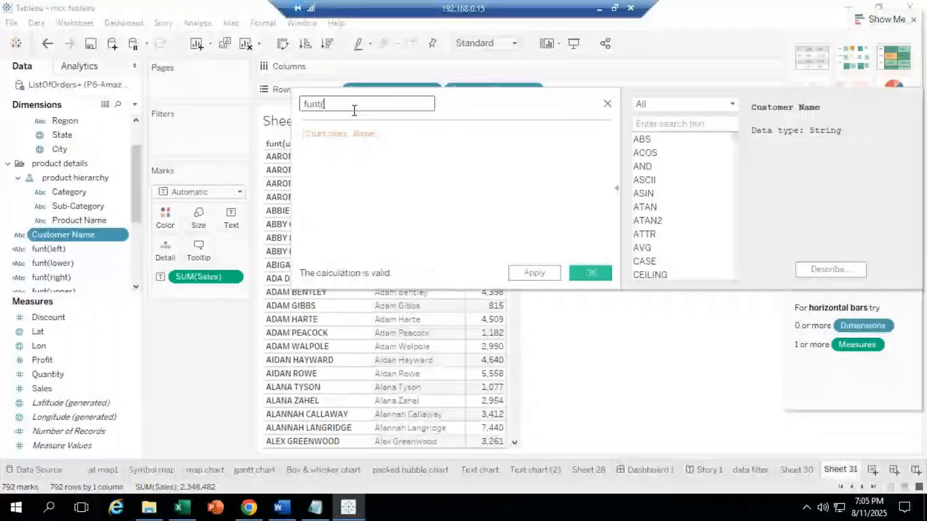
type("len)")
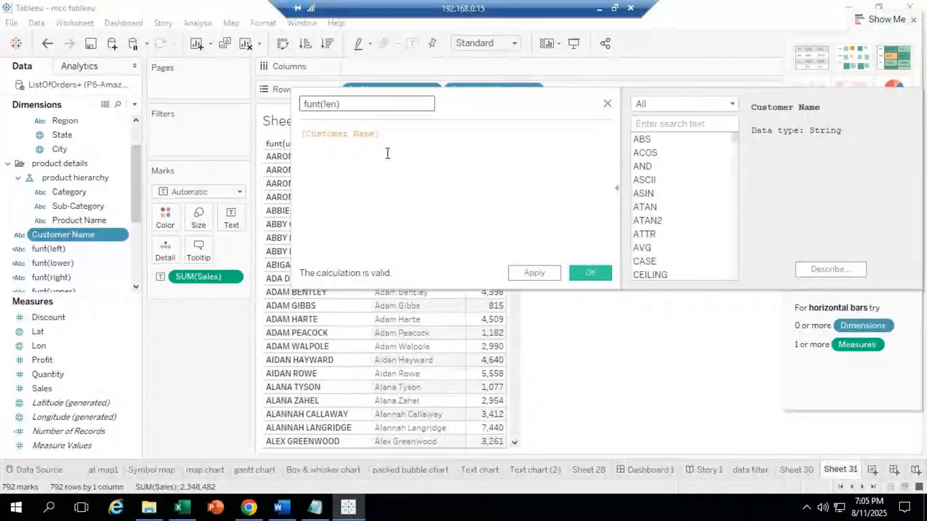
left_click_drag(423, 126, 2, 146)
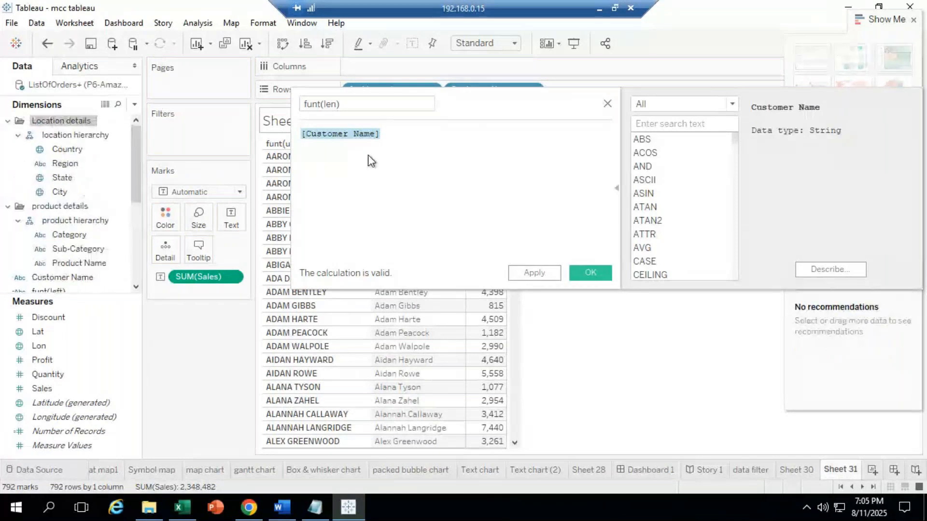
left_click(294, 128)
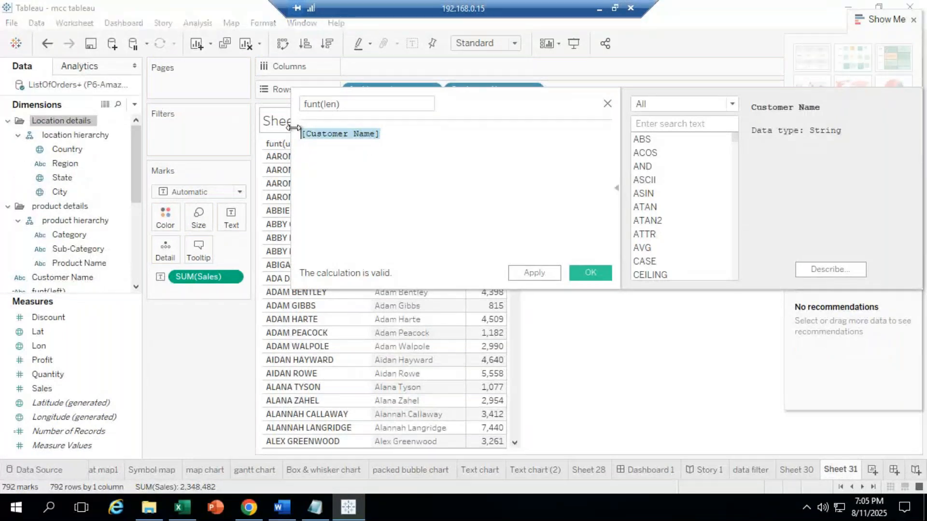
key("BackSpace")
type("le")
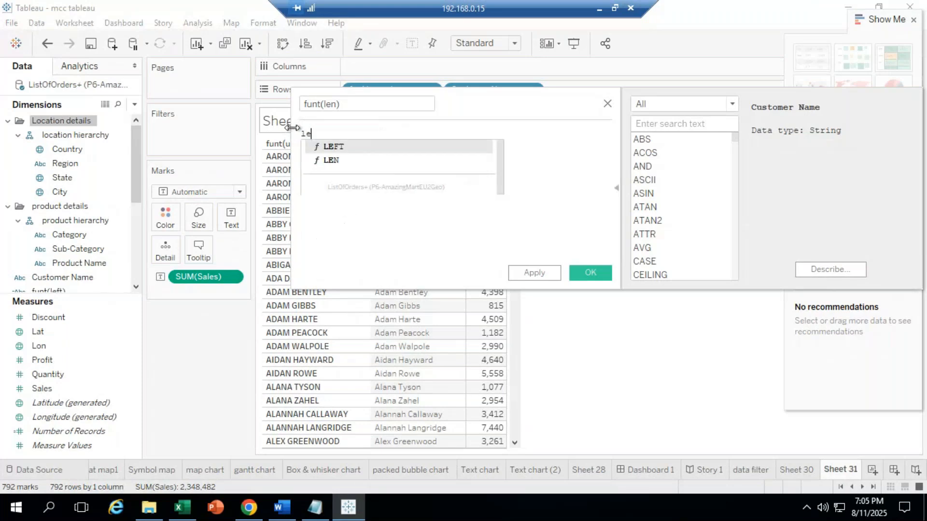
type("n")
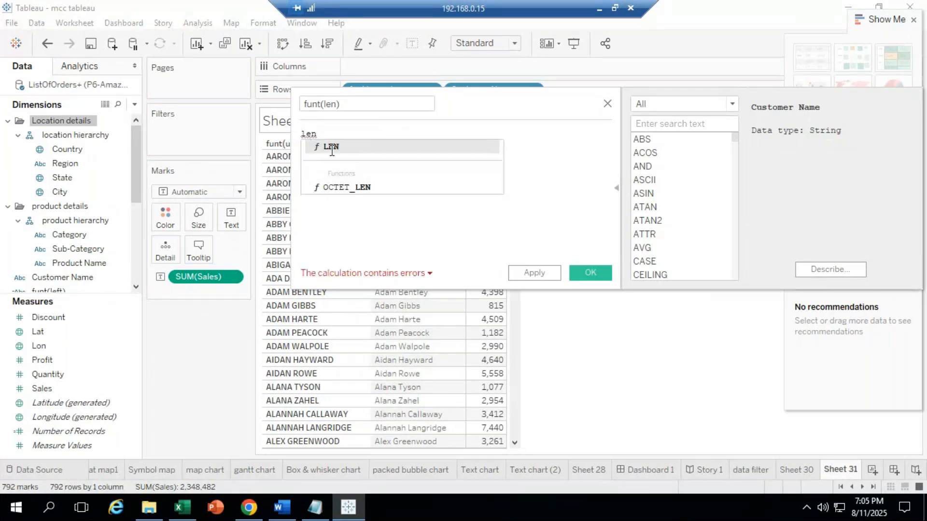
left_click(332, 146)
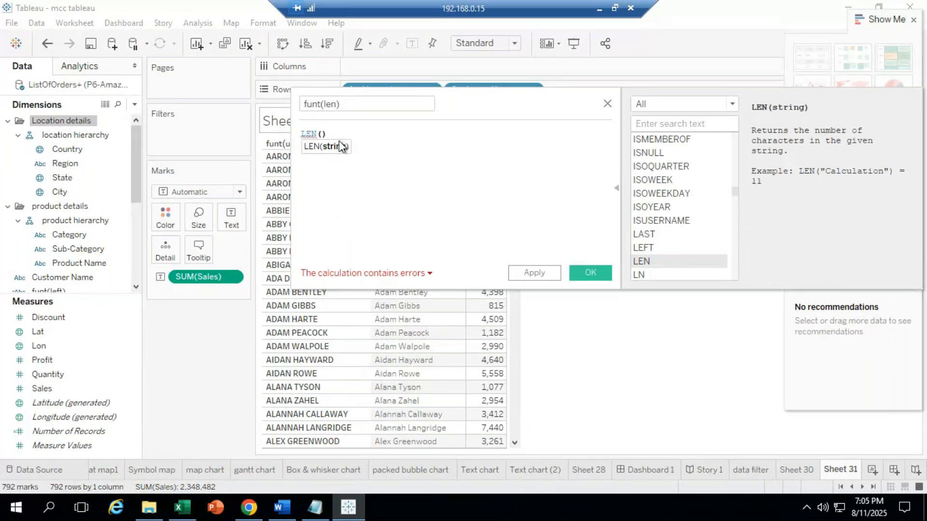
type("cust")
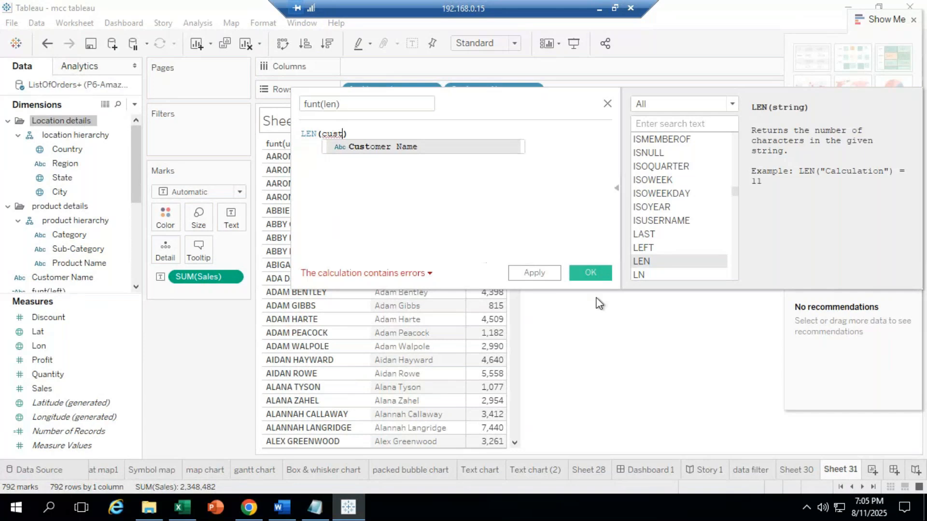
left_click(546, 275)
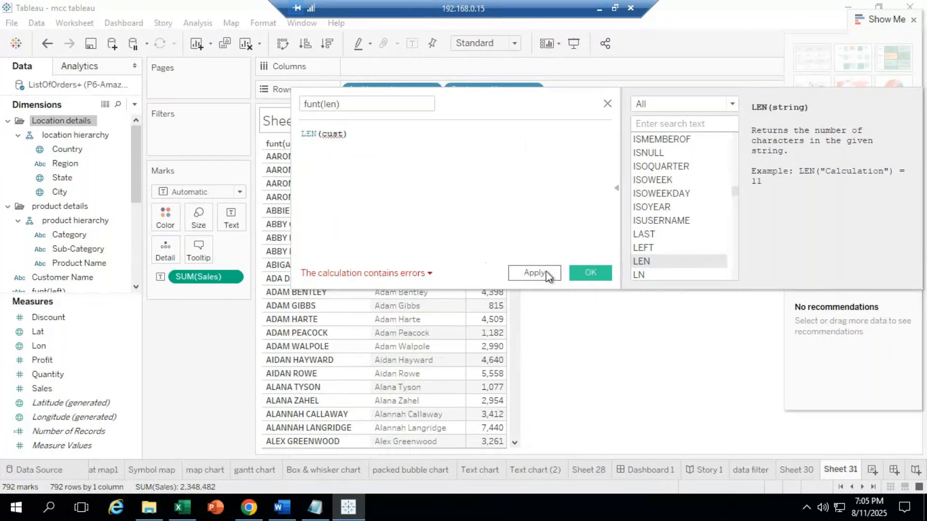
left_click(584, 276)
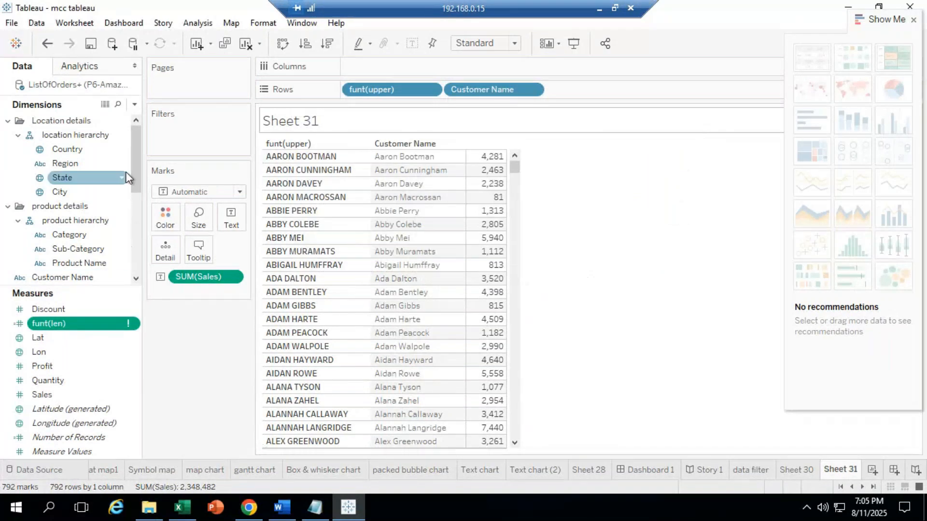
left_click_drag(134, 197, 136, 224)
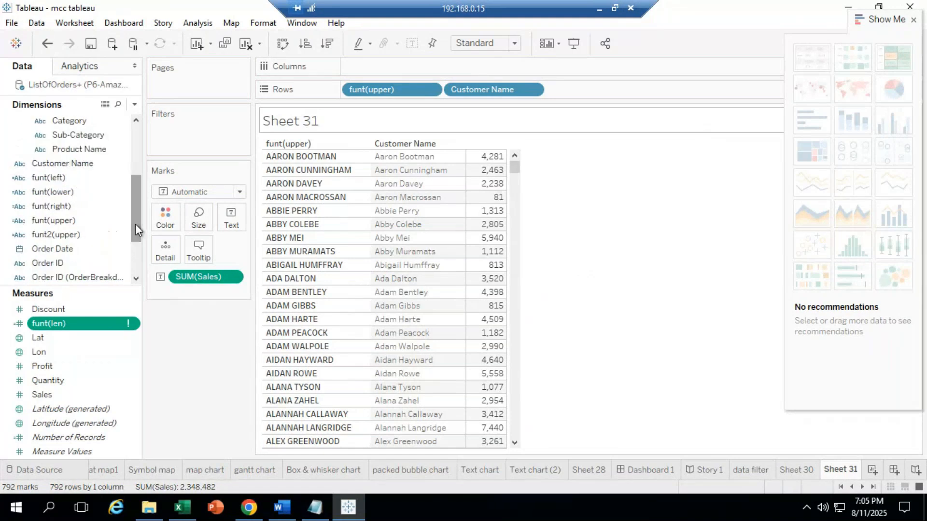
left_click(55, 180)
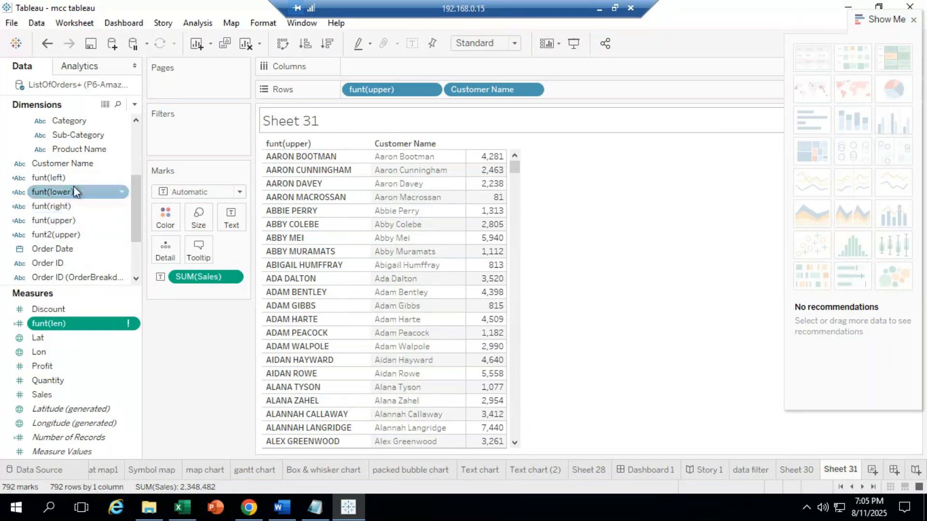
left_click_drag(135, 230, 135, 262)
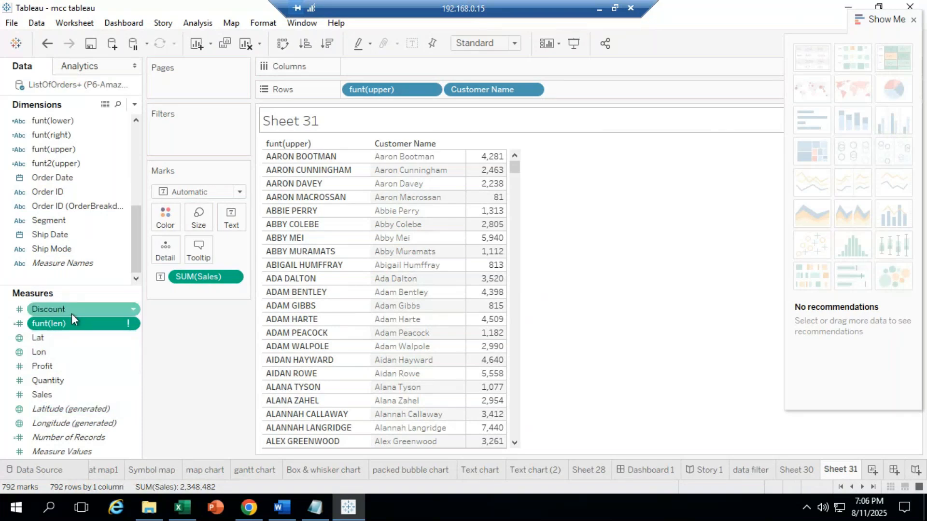
left_click(386, 248)
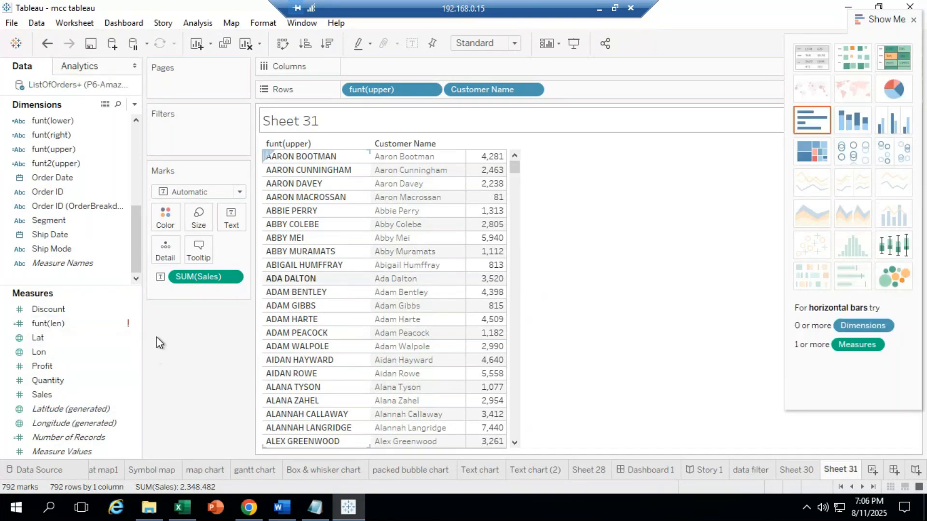
left_click(53, 321)
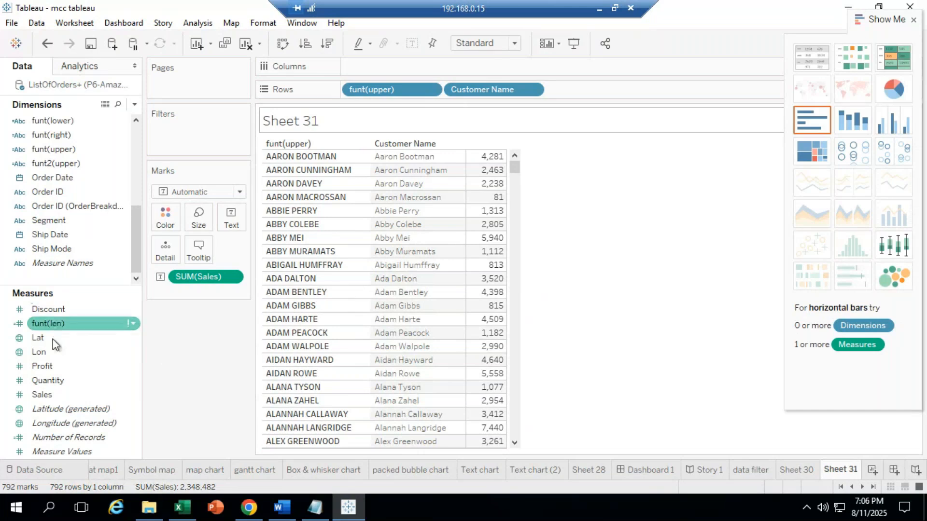
mouse_move(49, 329)
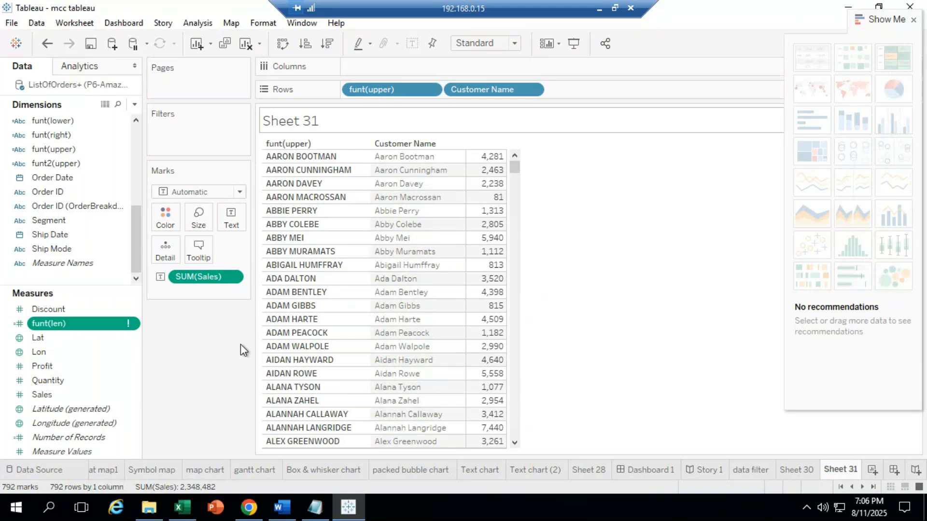
left_click(422, 261)
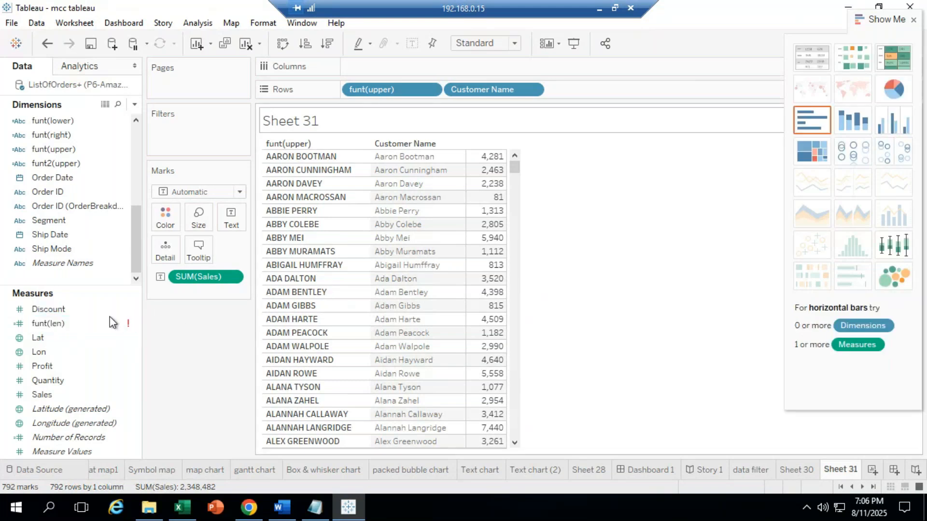
left_click(133, 337)
left_click(103, 338)
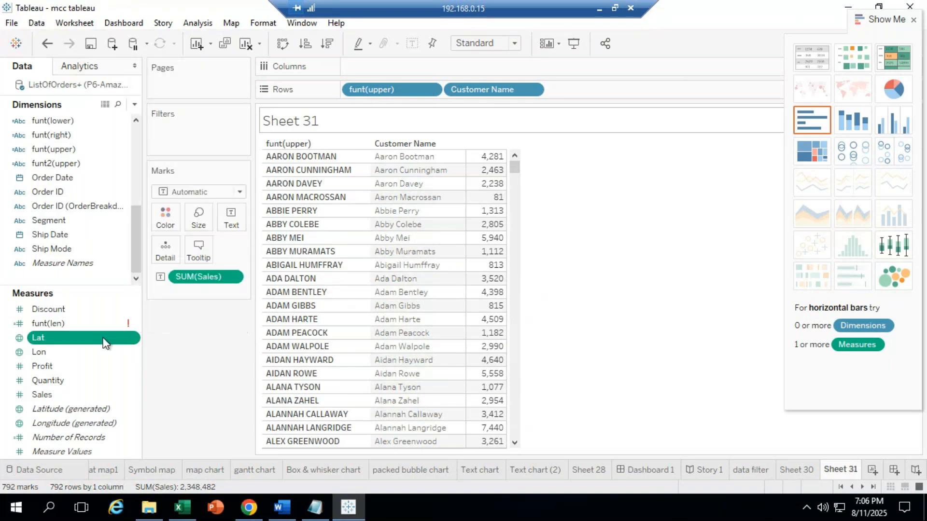
left_click(62, 323)
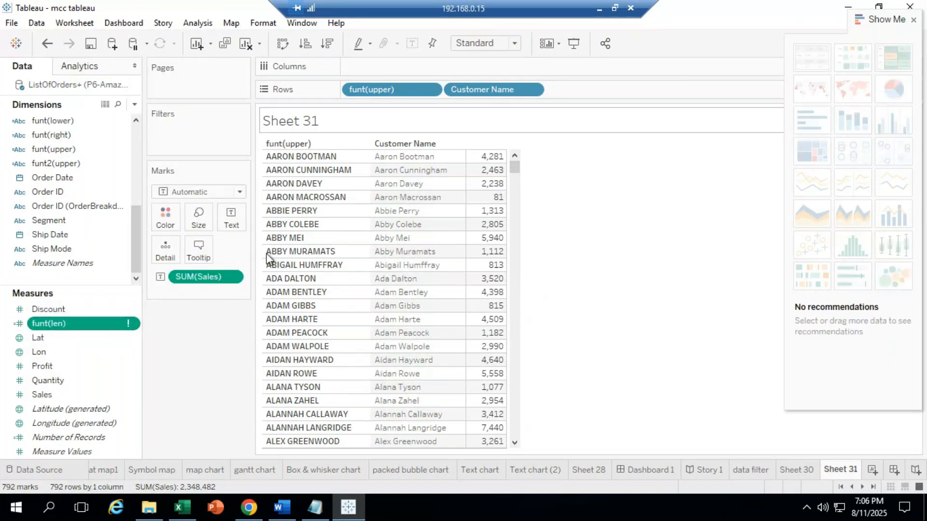
left_click(445, 200)
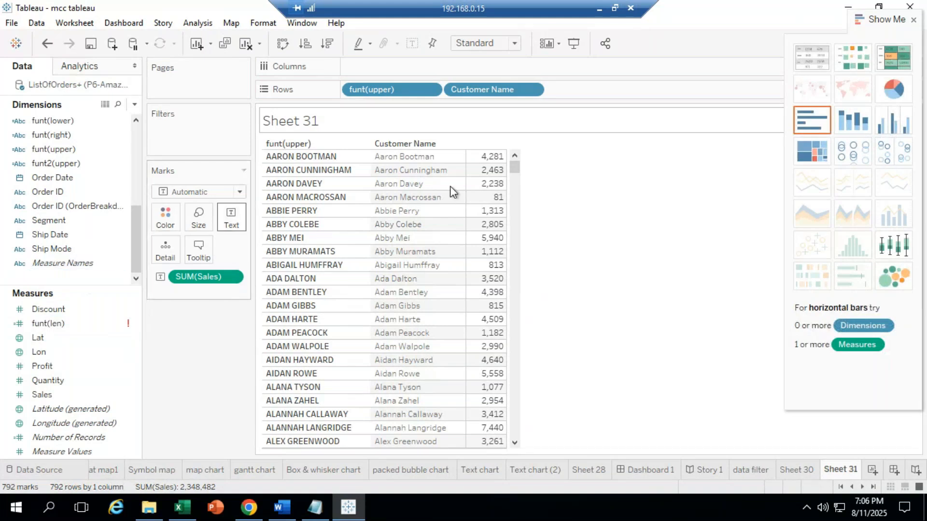
left_click(56, 340)
left_click(64, 323)
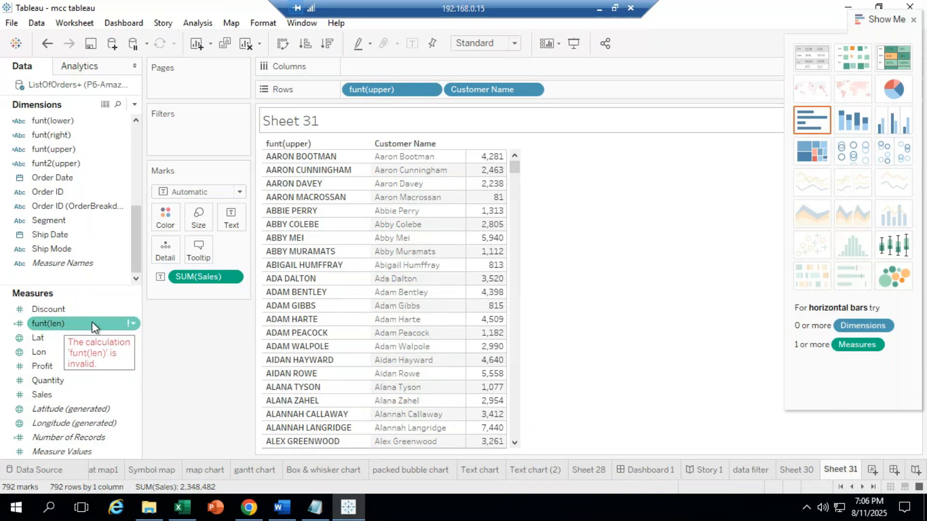
left_click(77, 323)
Step: Delete the invalid funt(len) measure, then begin a new calculated field from Customer Name
right_click(77, 322)
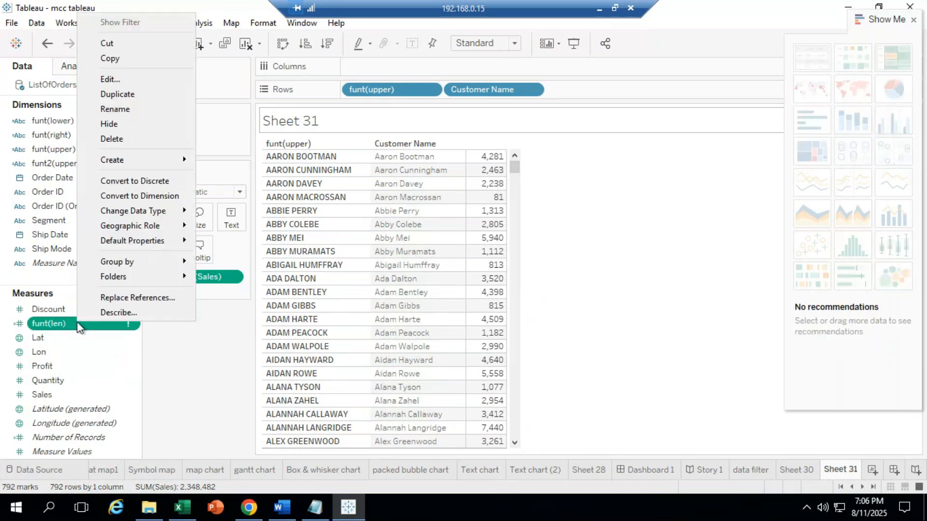
left_click(148, 138)
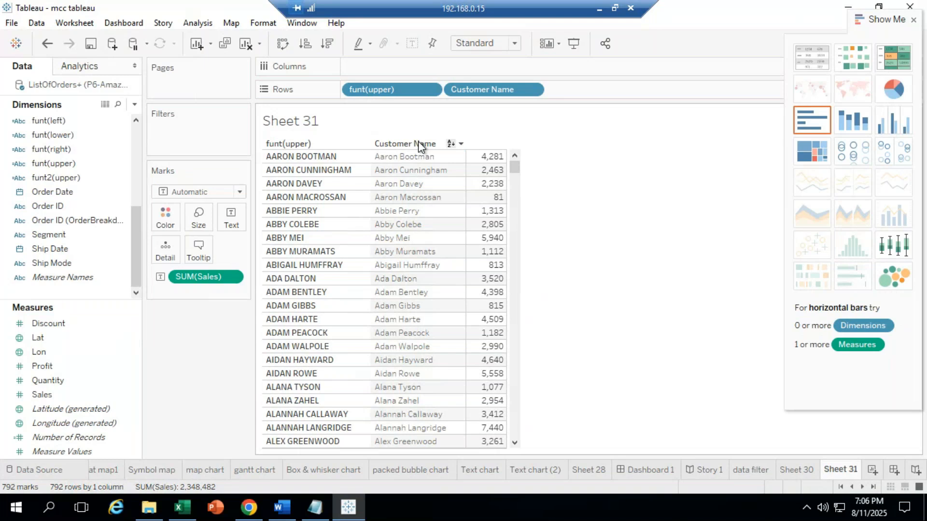
left_click(66, 166)
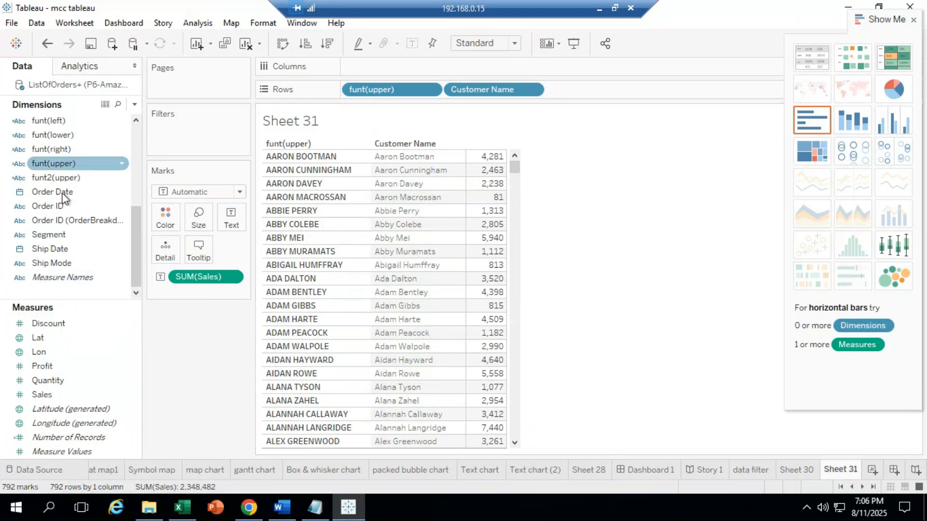
left_click_drag(138, 261, 137, 234)
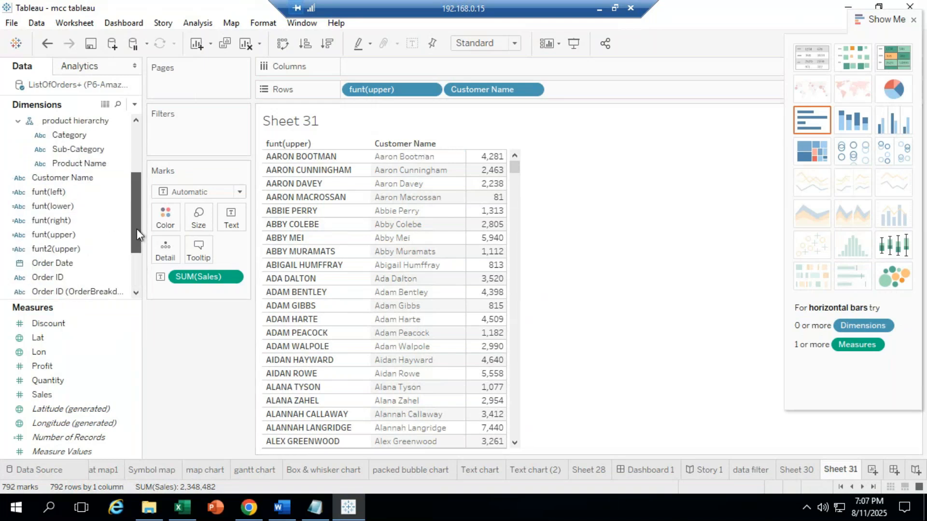
left_click(71, 181)
right_click(79, 175)
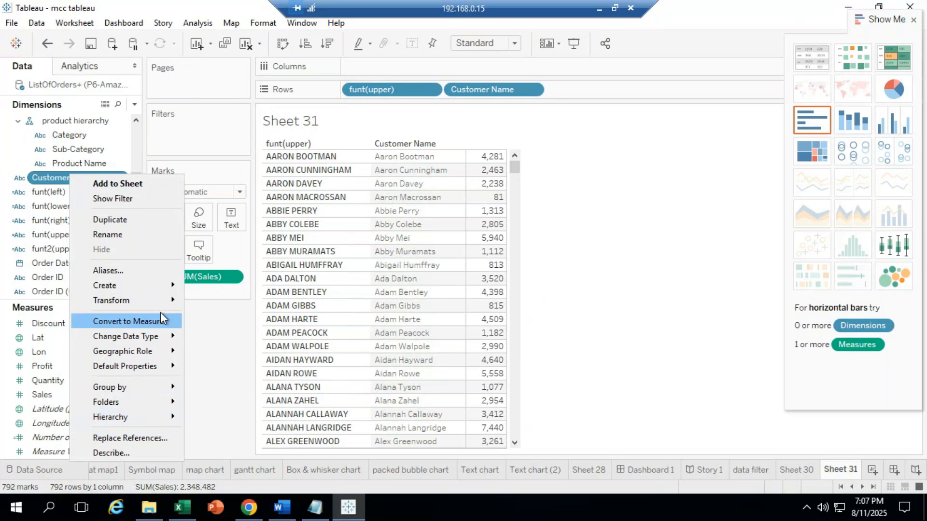
mouse_move(162, 286)
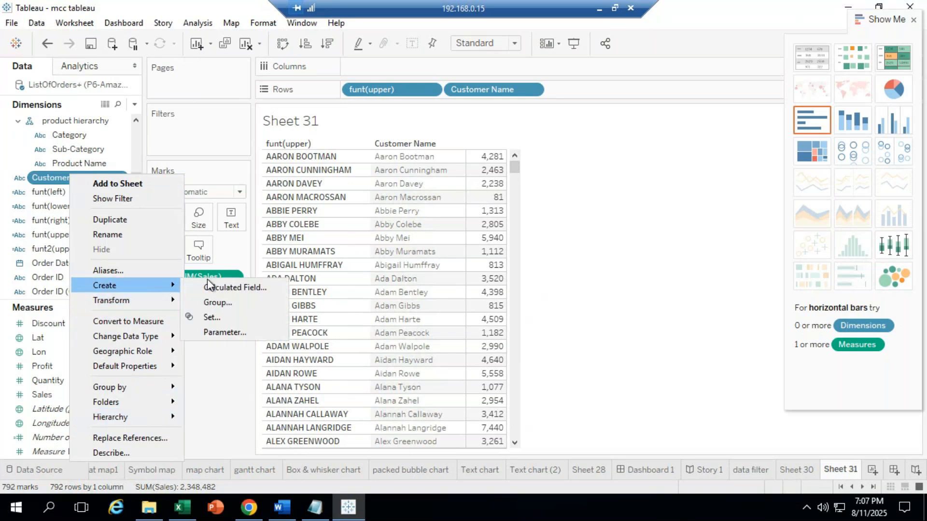
Step: Name the new calculated field funt(len)
left_click(223, 286)
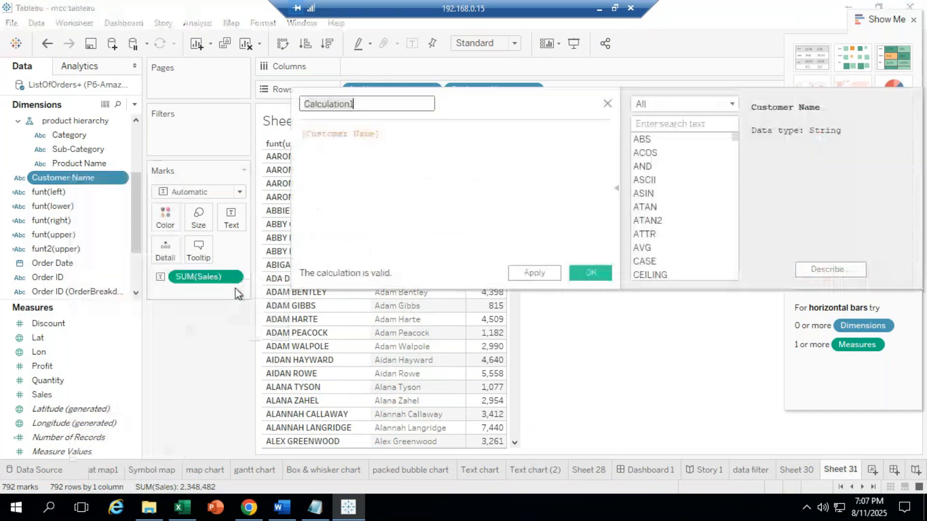
key("BackSpace")
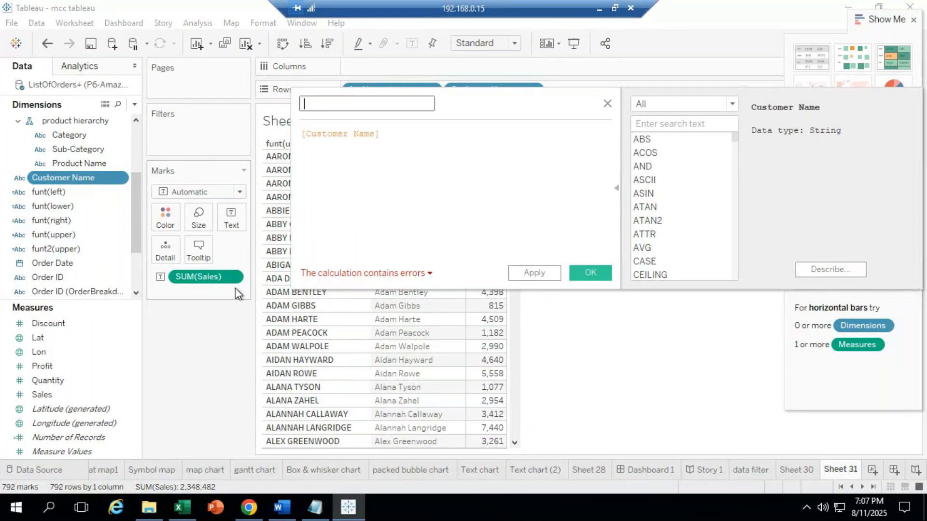
type("funt(")
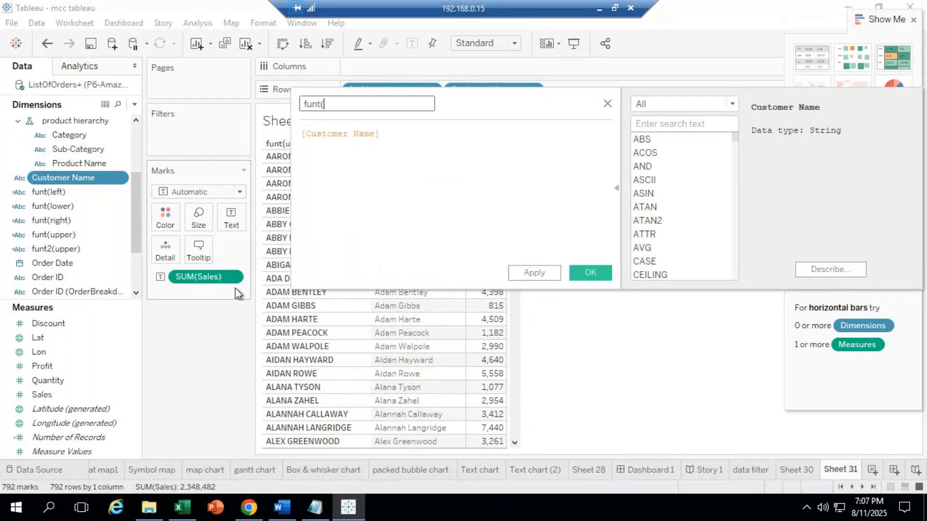
type("len)")
Step: Replace the formula with LEN([Customer Name]) and save the calculation
left_click_drag(379, 134, 83, 121)
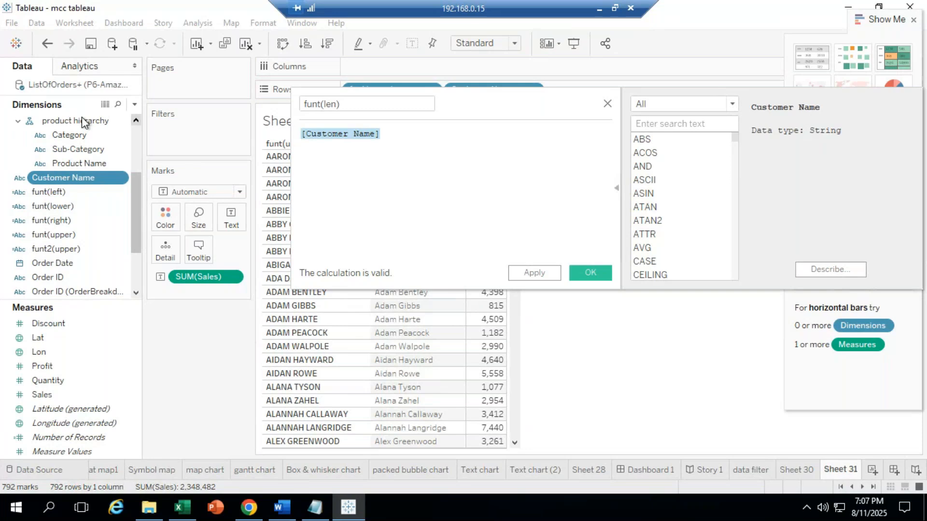
left_click(83, 120)
left_click_drag(400, 134, 195, 133)
key("BackSpace")
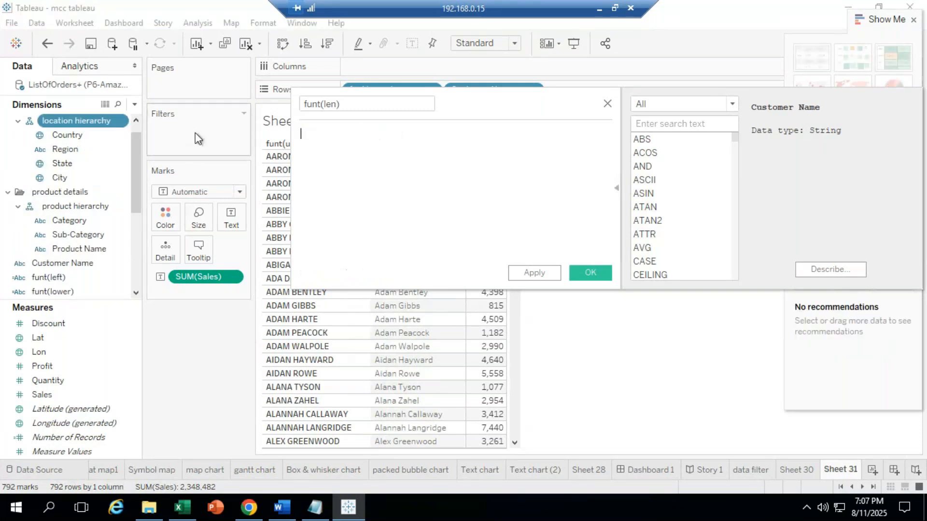
type("l")
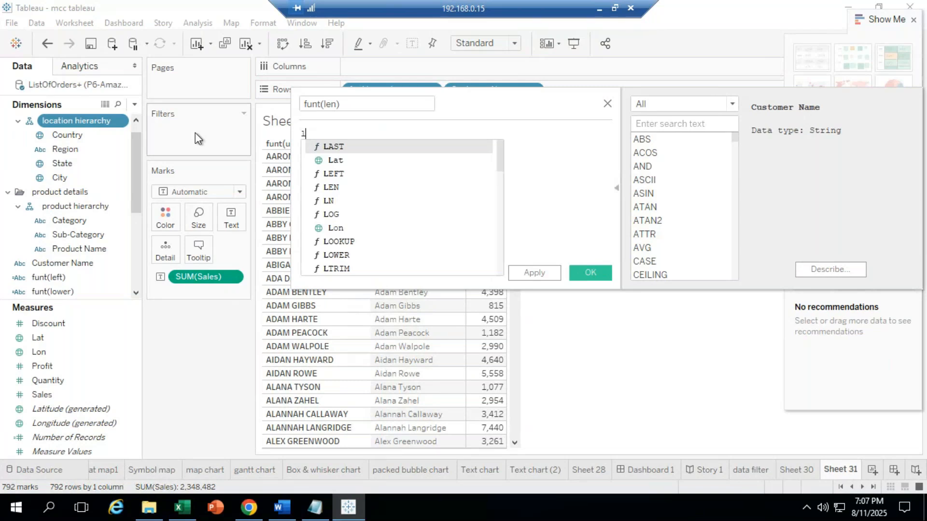
type("r")
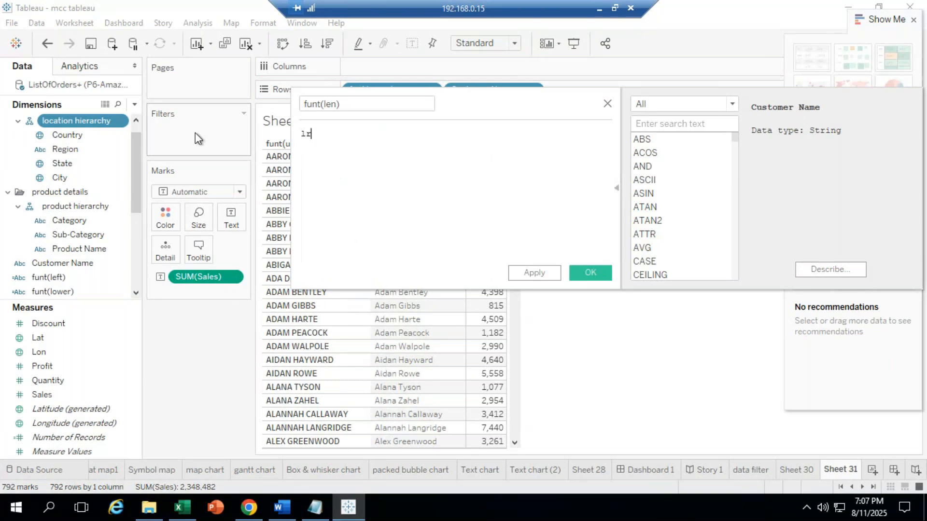
key("BackSpace")
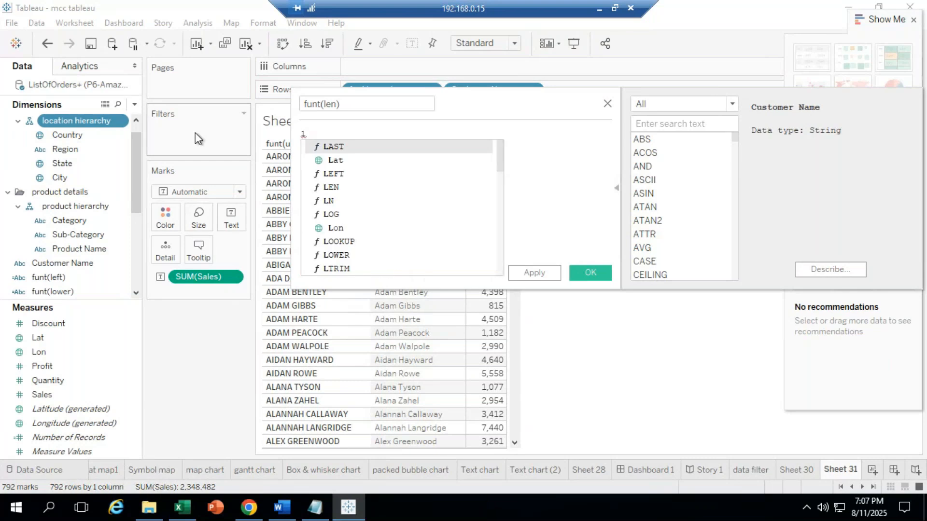
type("en")
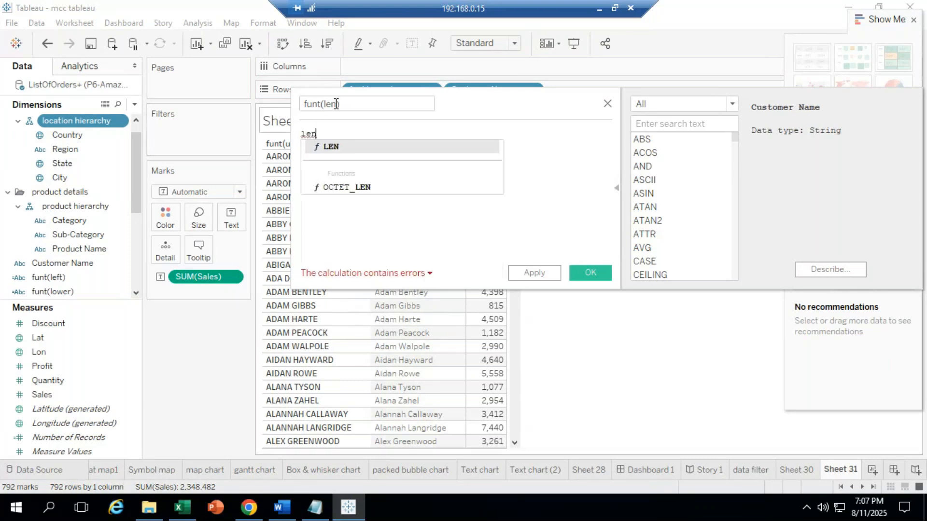
double_click(337, 147)
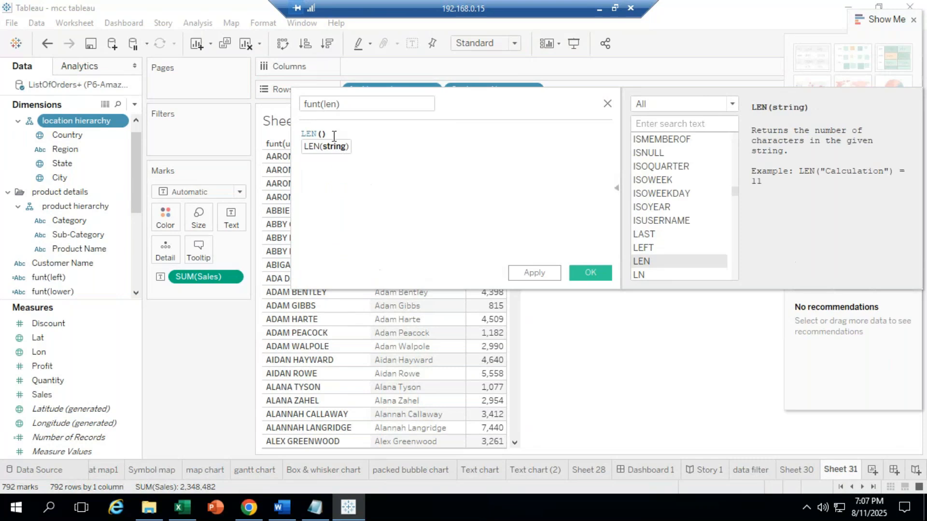
type("cust")
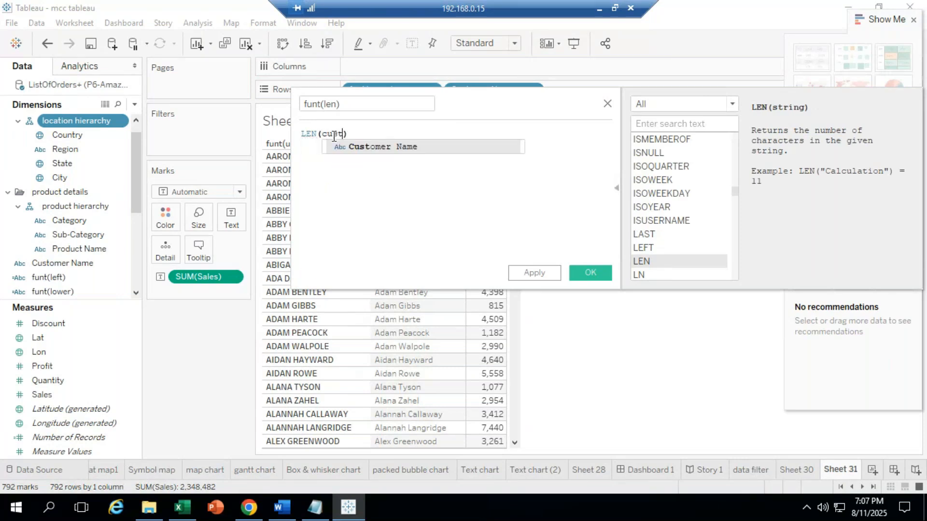
double_click(392, 146)
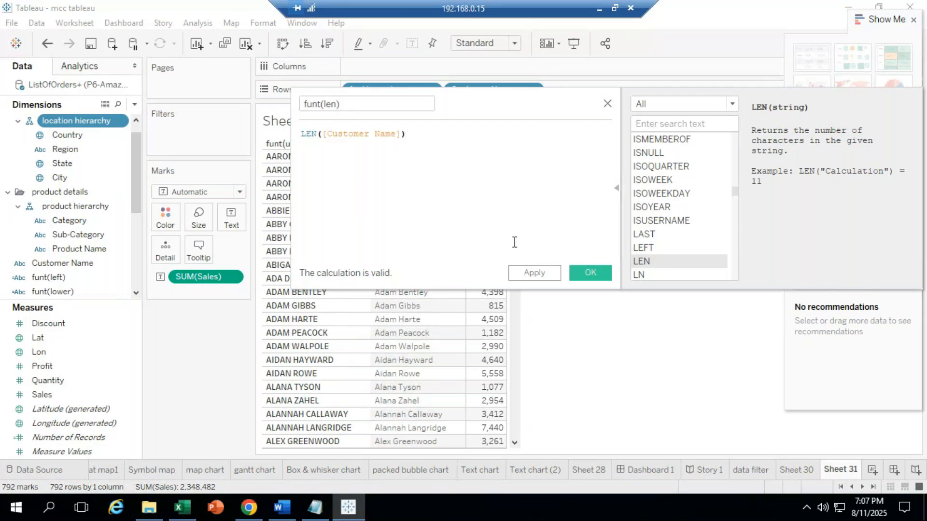
left_click(580, 275)
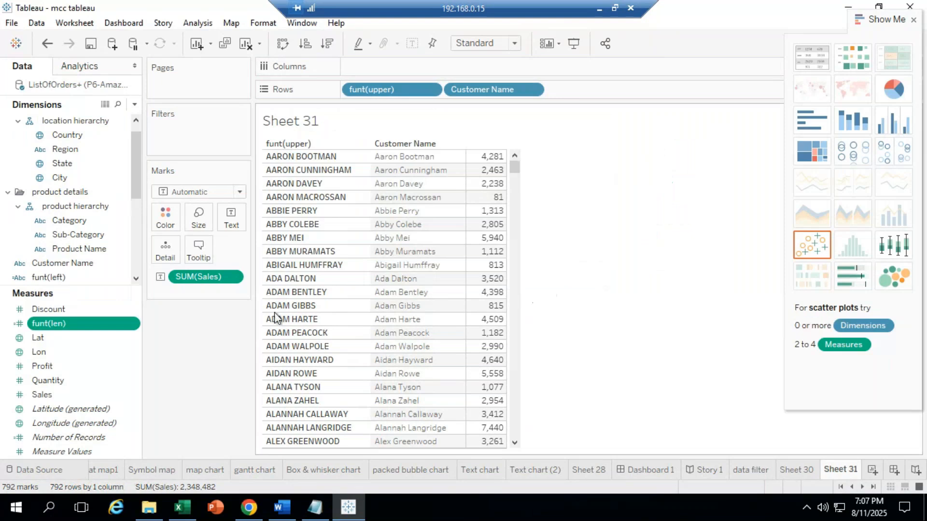
Step: Put SUM(funt(len)) on Rows to show each customer's name length as a bar
left_click_drag(48, 323, 421, 219)
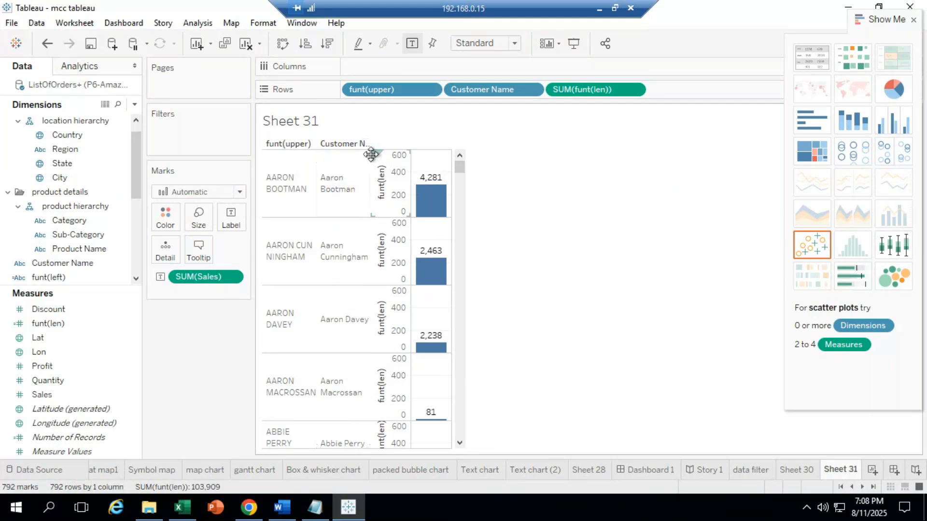
Step: Widen the Customer Name column and drag SUM(funt(len)) off the Rows shelf
mouse_move(413, 185)
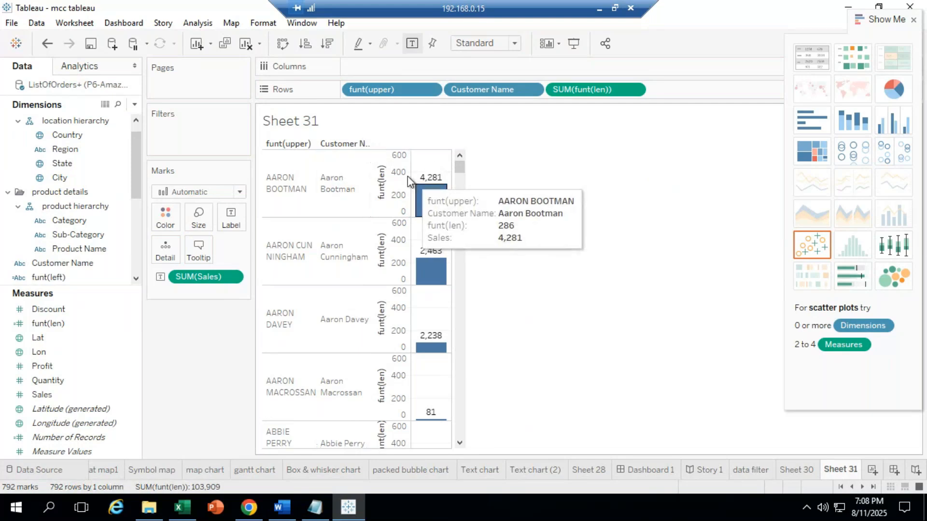
left_click_drag(414, 174, 445, 179)
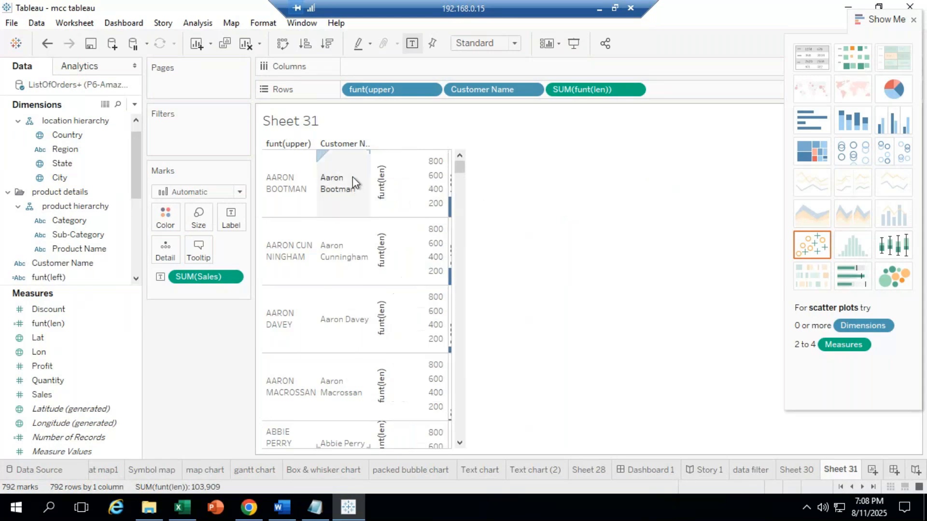
left_click_drag(370, 176, 461, 190)
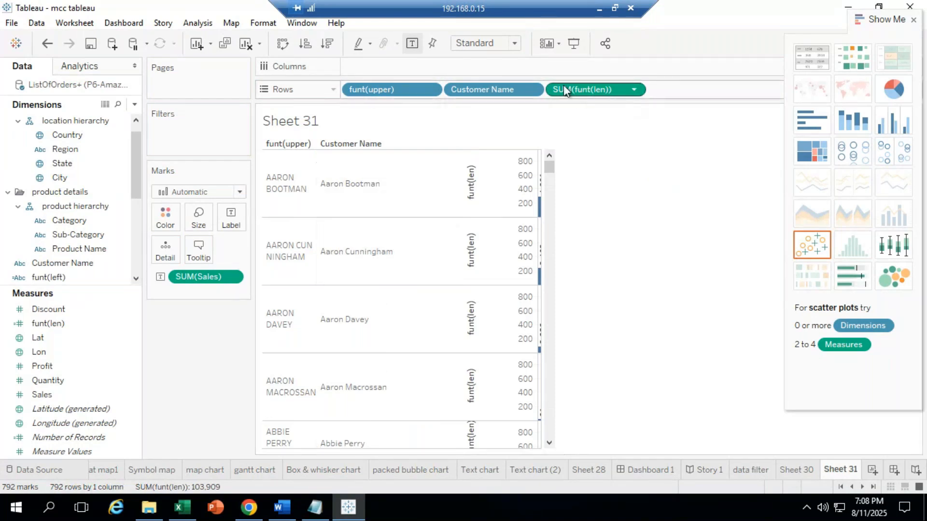
left_click_drag(564, 85, 96, 304)
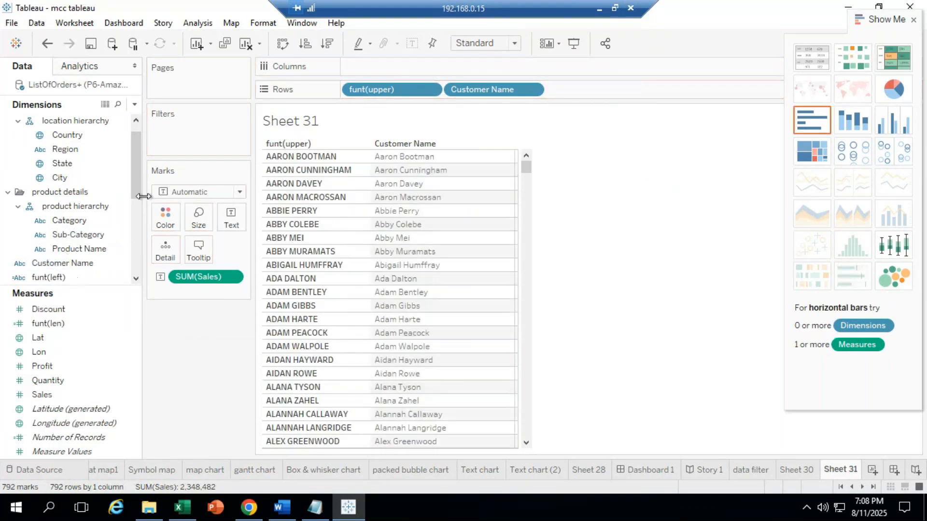
Step: Check the funt(len) formula LEN([Customer Name]), then remove funt(upper) from Rows
left_click_drag(137, 187, 132, 222)
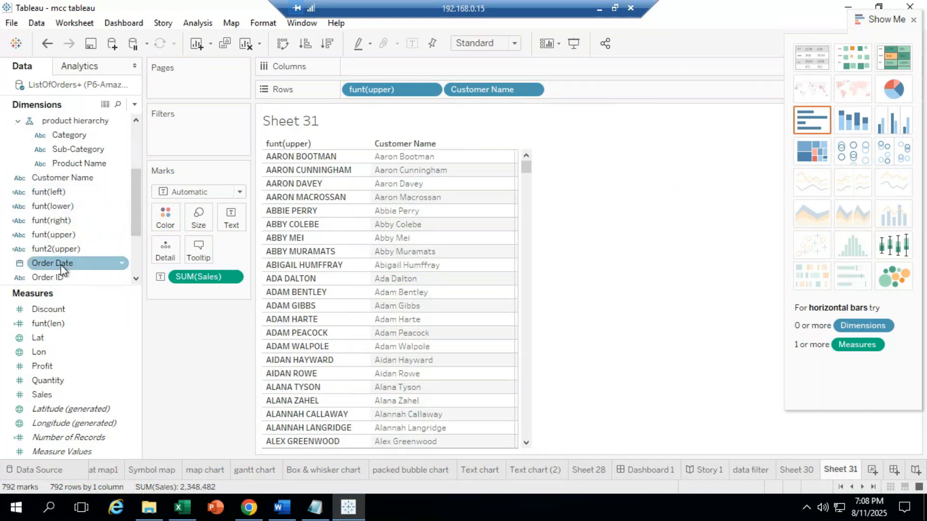
left_click(59, 323)
right_click(59, 323)
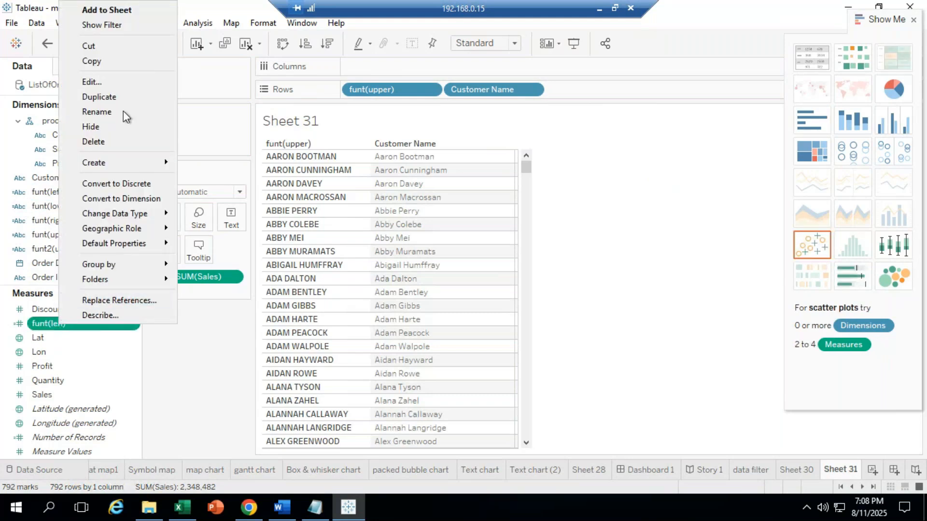
left_click(118, 80)
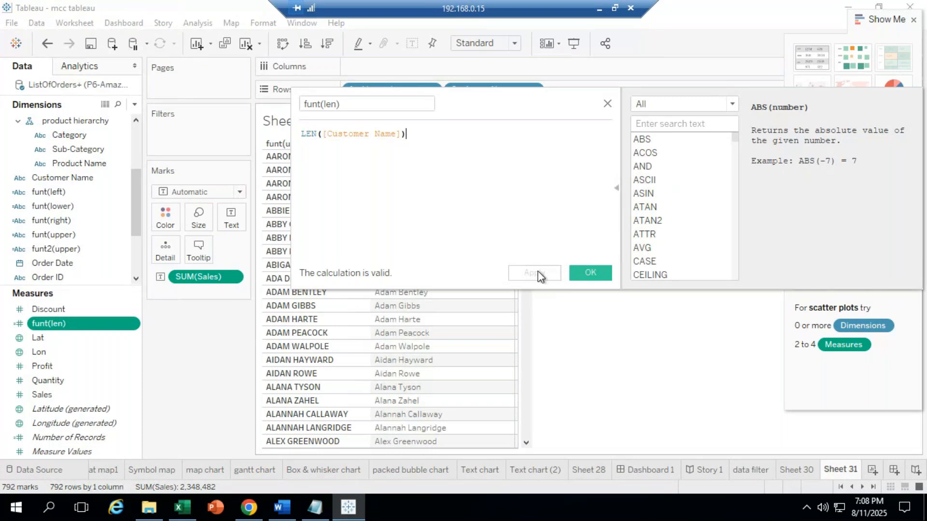
left_click(587, 272)
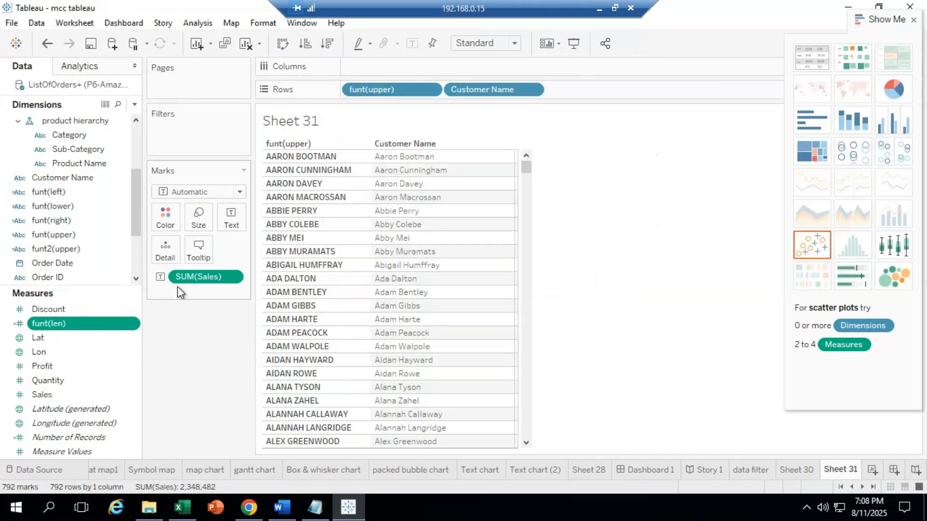
left_click_drag(389, 88, 239, 292)
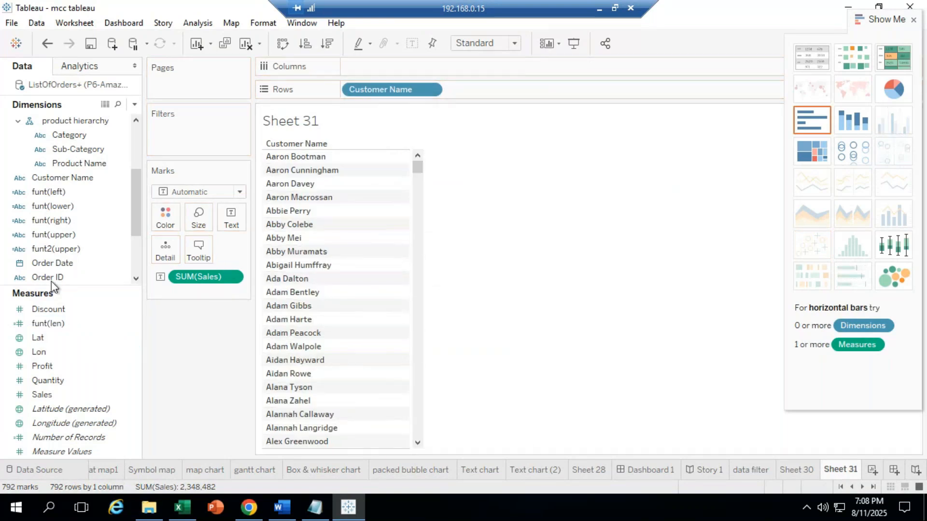
left_click_drag(56, 320, 290, 245)
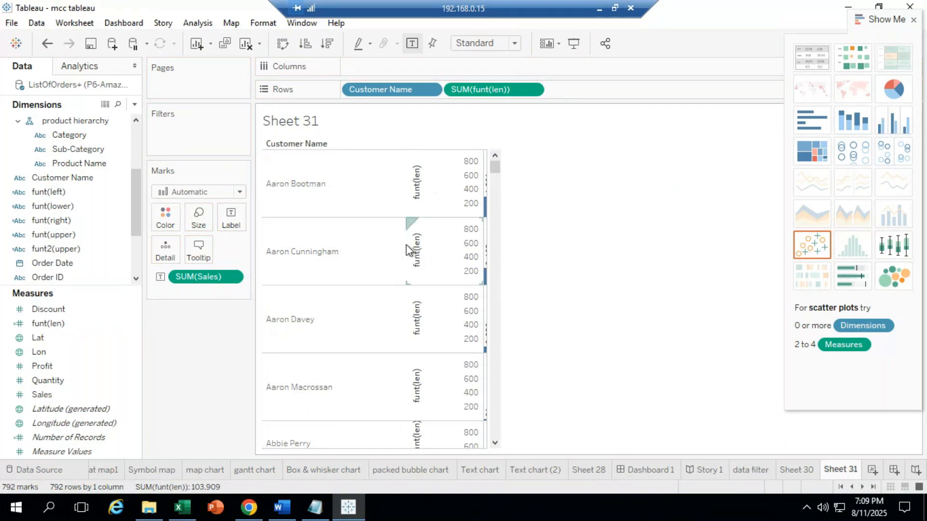
left_click_drag(354, 93, 362, 69)
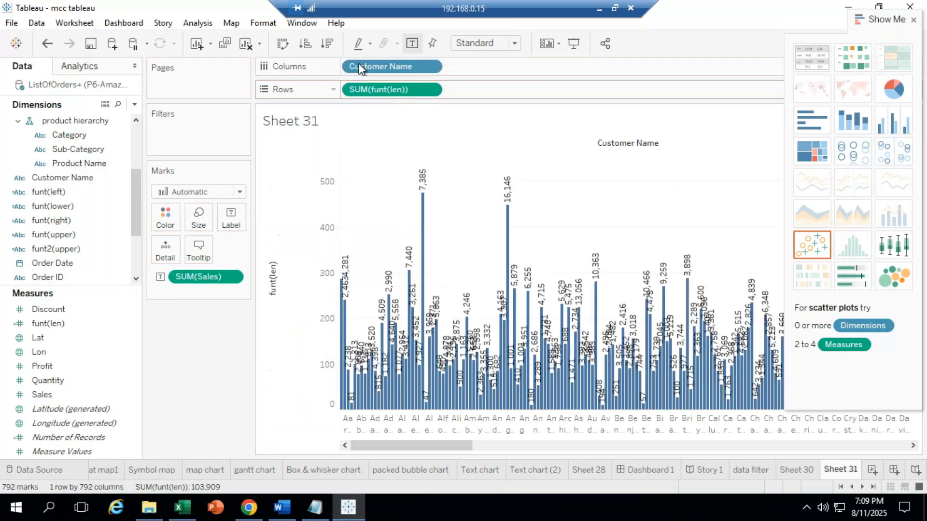
double_click(360, 65)
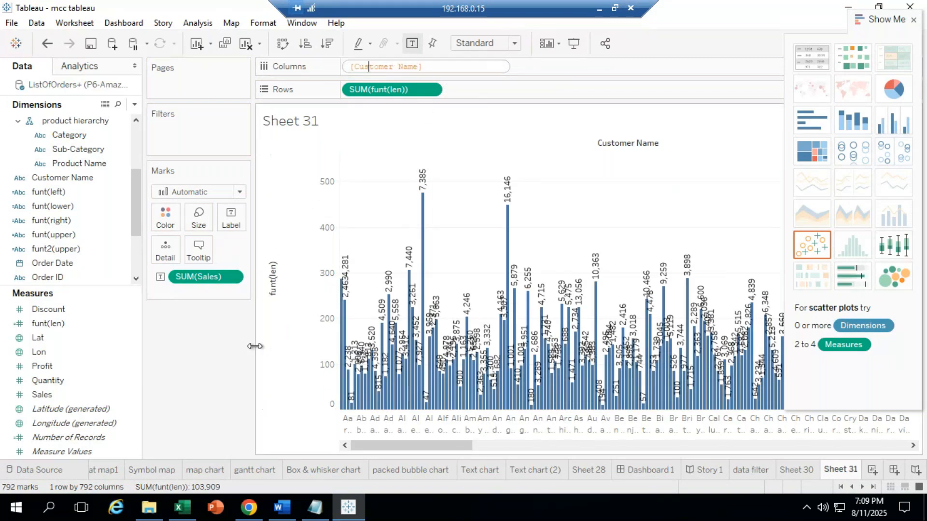
left_click(322, 137)
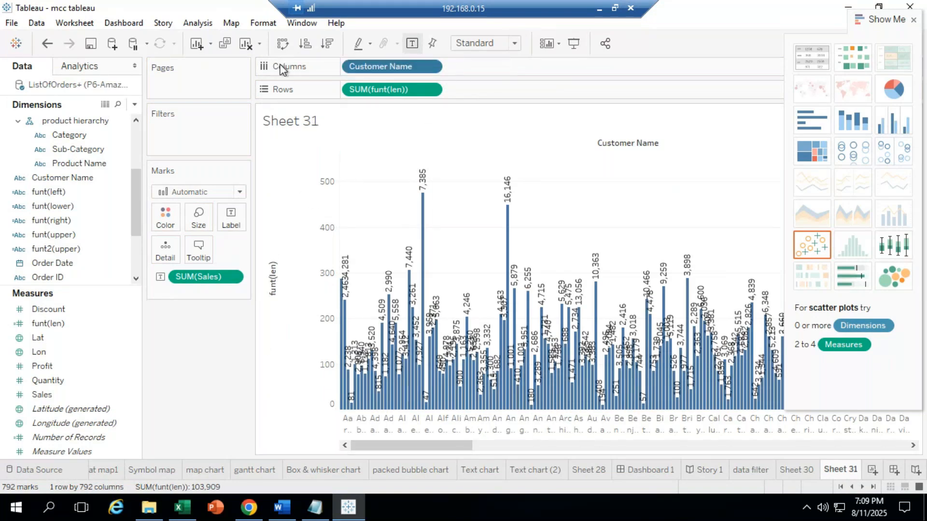
left_click(57, 44)
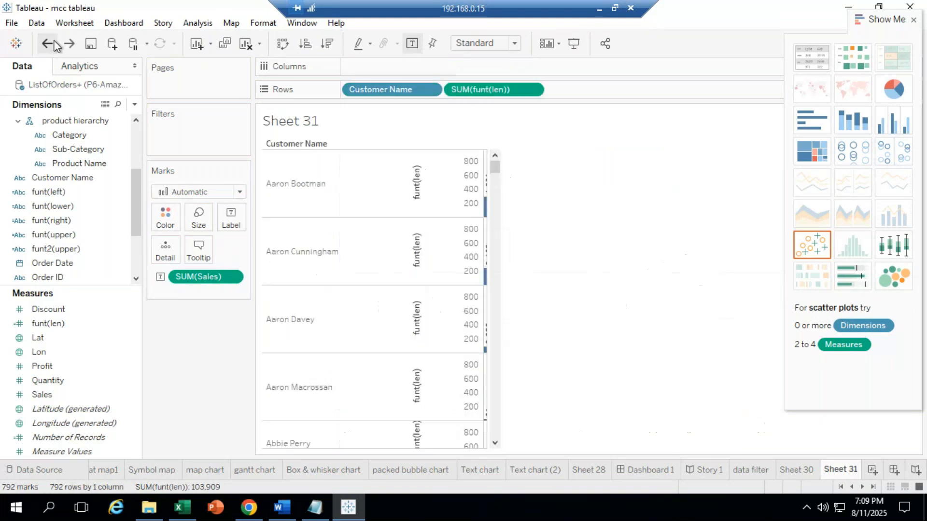
left_click(53, 44)
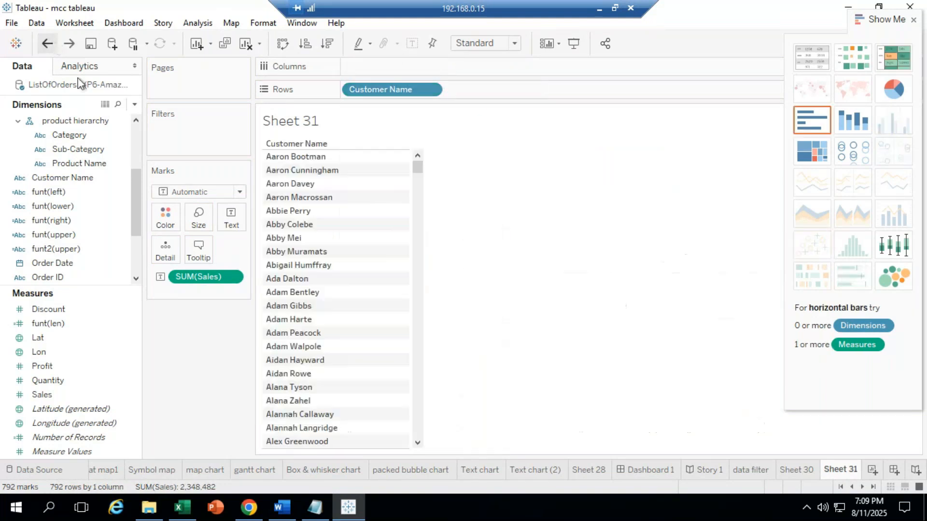
left_click(873, 473)
Step: Show Customer Name on Rows with funt(len) as horizontal bars
left_click(54, 221)
left_click(71, 206)
left_click_drag(73, 178, 398, 88)
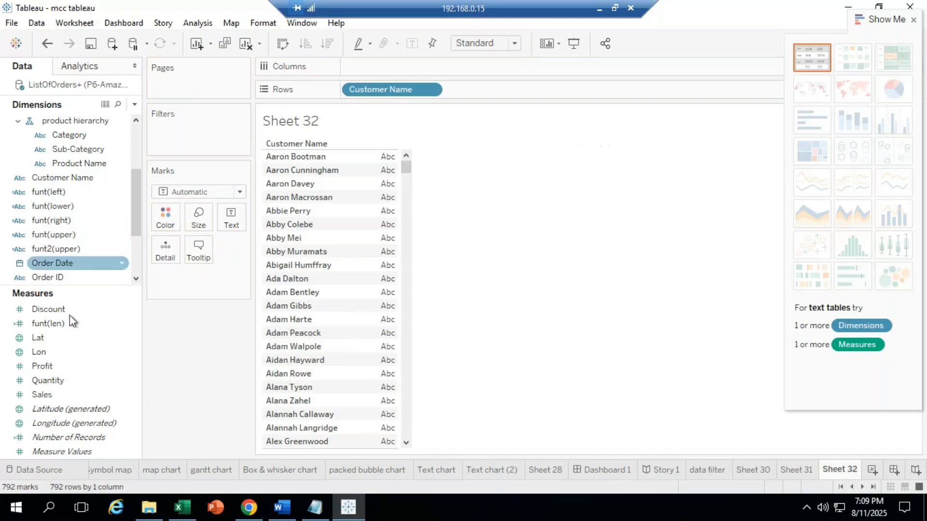
left_click(48, 324)
left_click_drag(48, 324, 295, 211)
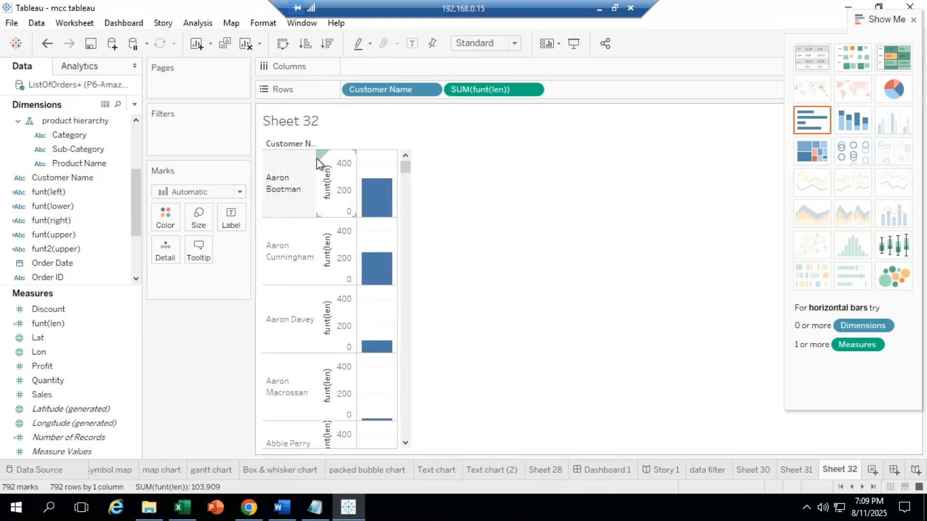
mouse_move(319, 154)
left_mouse_down()
mouse_move(362, 152)
mouse_move(365, 160)
left_mouse_up()
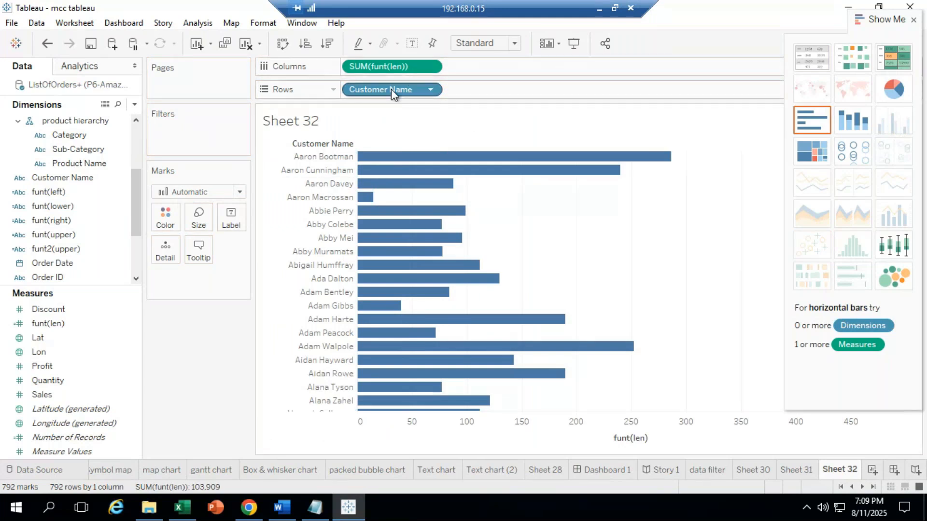
Step: Remove SUM(funt(len)) and Customer Name from the shelves, leaving the sheet empty
left_click_drag(389, 66, 496, 79)
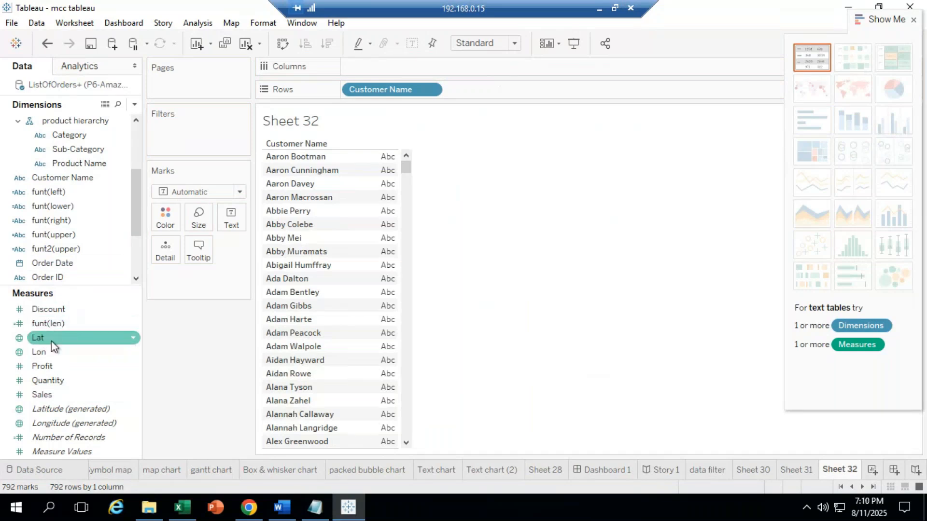
left_click_drag(75, 317, 300, 234)
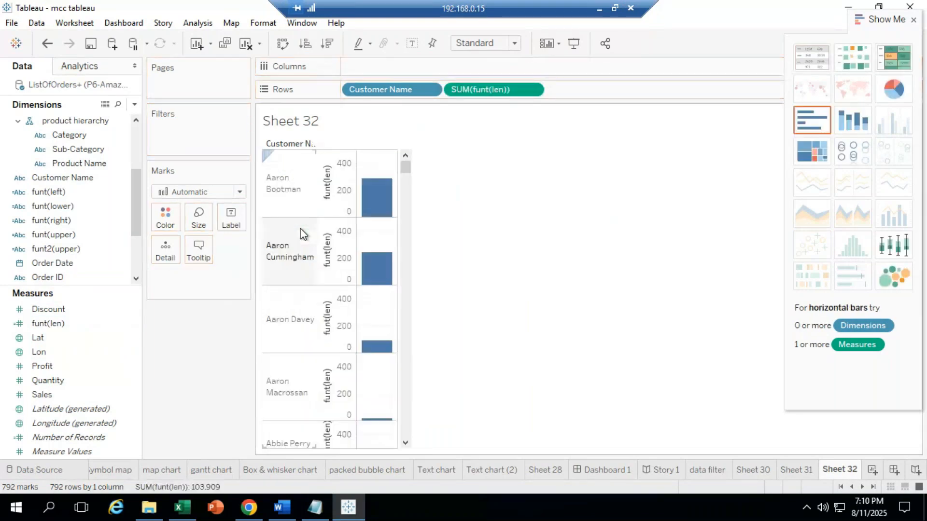
left_click_drag(495, 90, 202, 345)
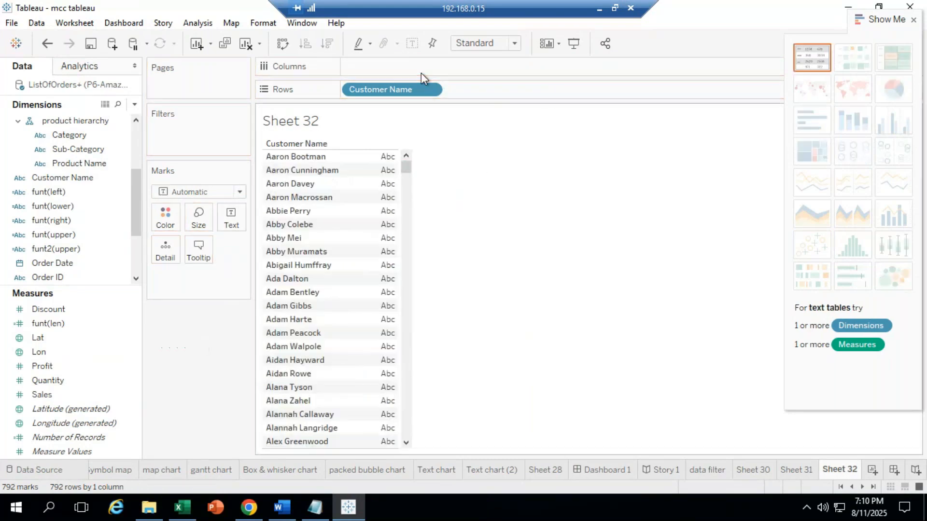
left_click_drag(386, 94, 318, 195)
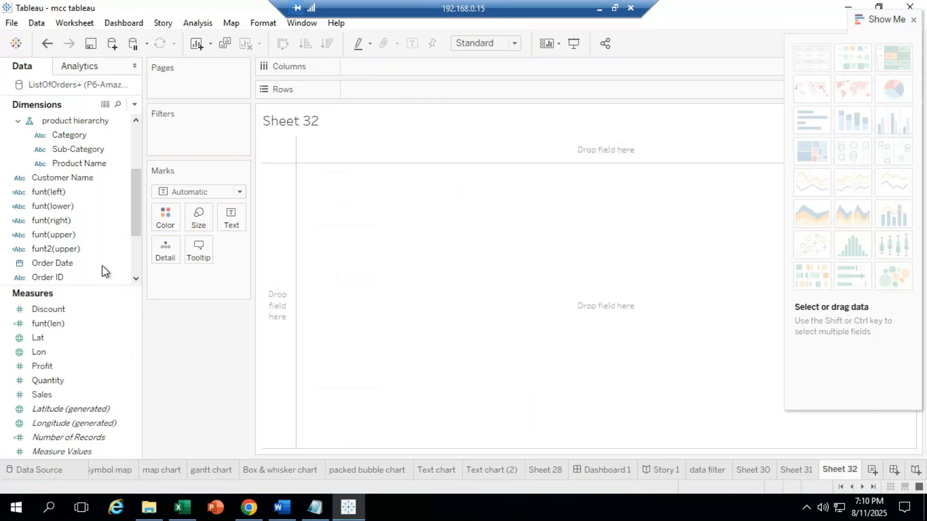
Step: Delete the funt(len) calculated field
left_click(68, 237)
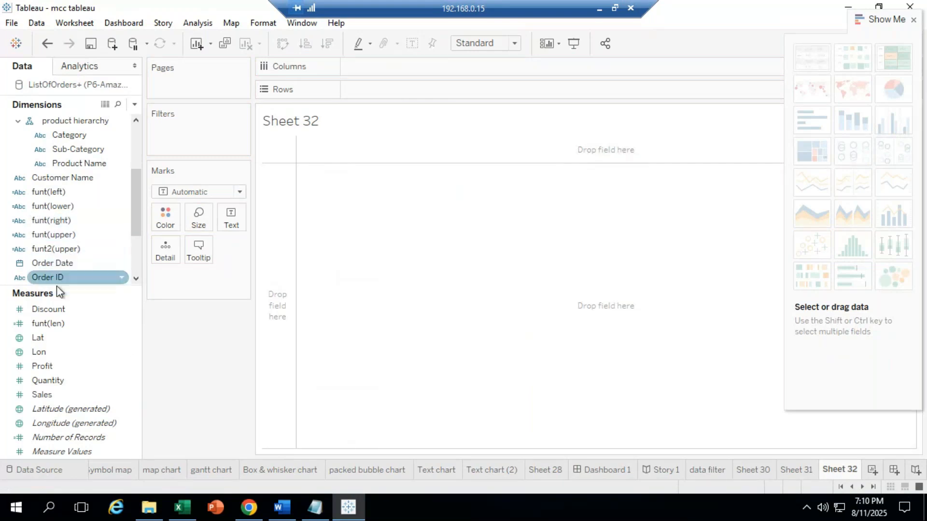
left_click(57, 325)
right_click(60, 327)
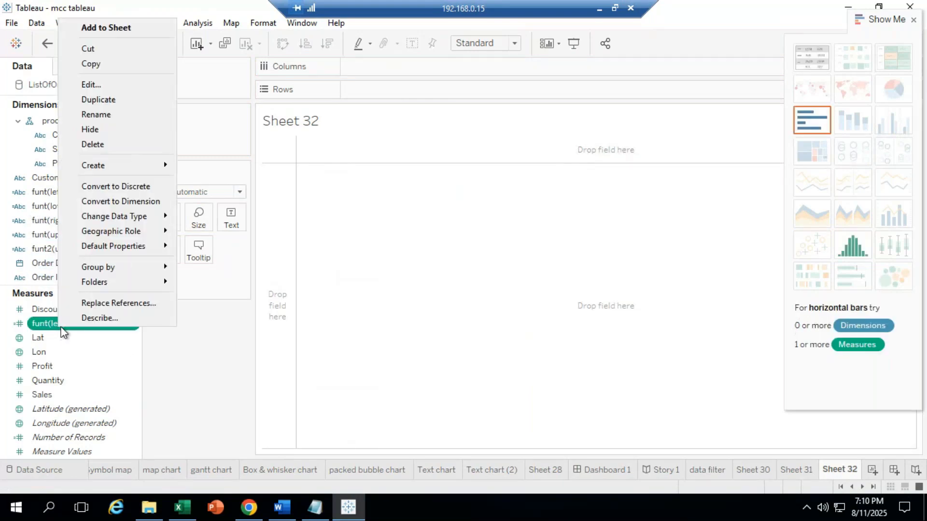
left_click(118, 145)
left_click(102, 179)
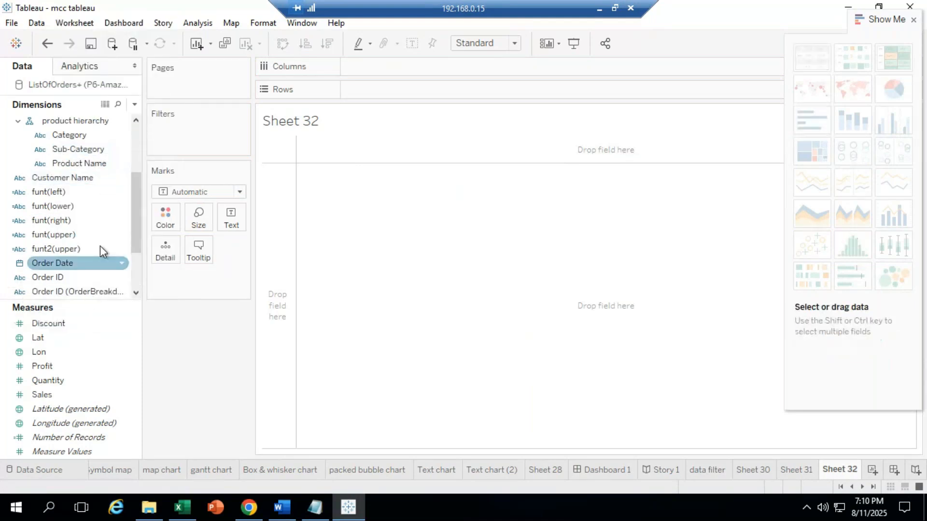
Step: Put Category on Rows twice, listing Furniture, Office Supplies and Technology in two columns
scroll(136, 207, "up", 3)
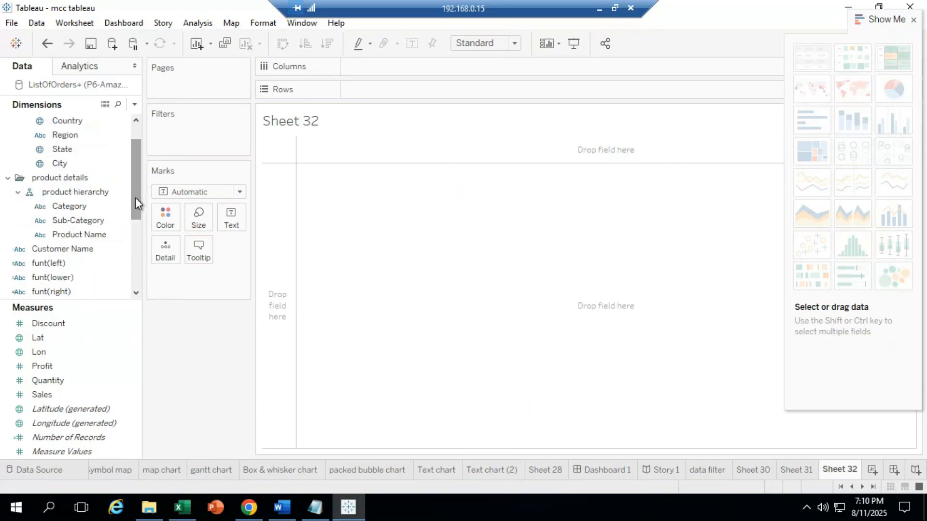
left_click(73, 207)
left_click_drag(77, 213, 376, 90)
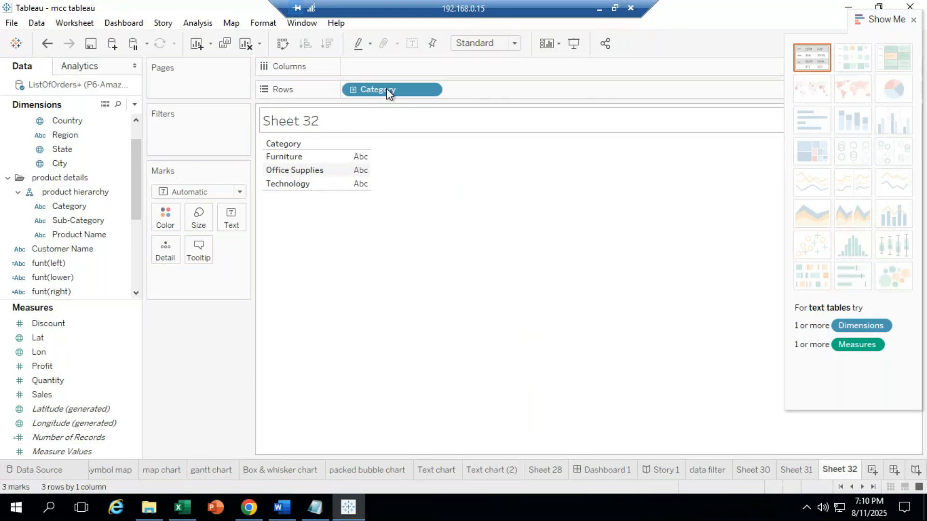
left_click_drag(387, 88, 498, 92)
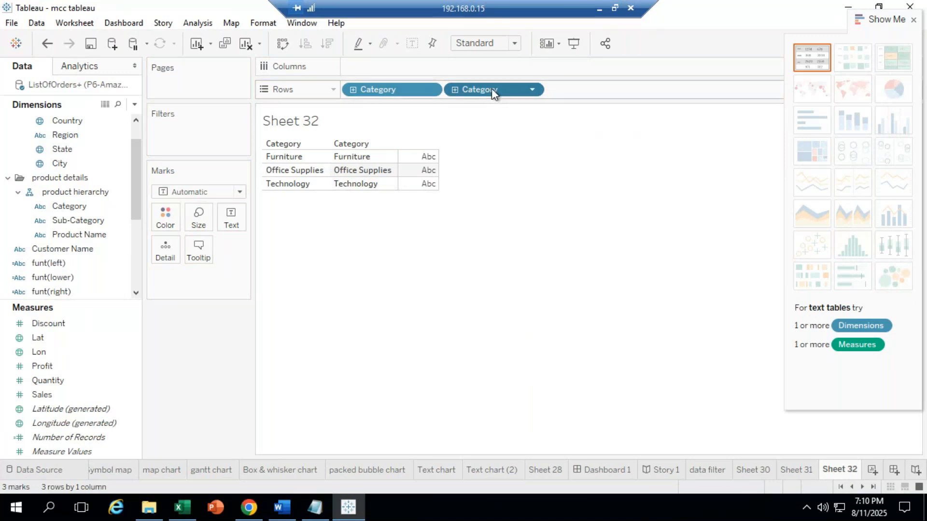
Step: Start a calculated field from Category and name it fnt(len)
left_click(86, 218)
right_click(86, 206)
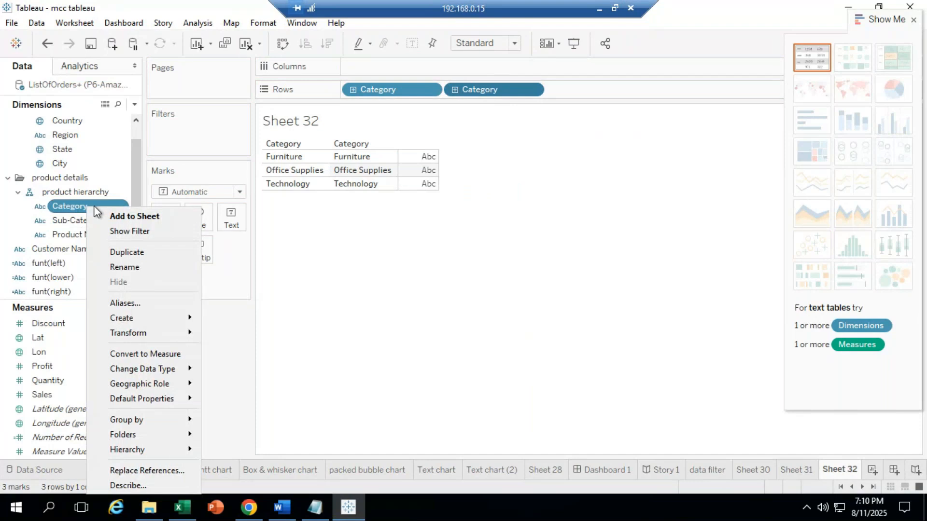
mouse_move(140, 318)
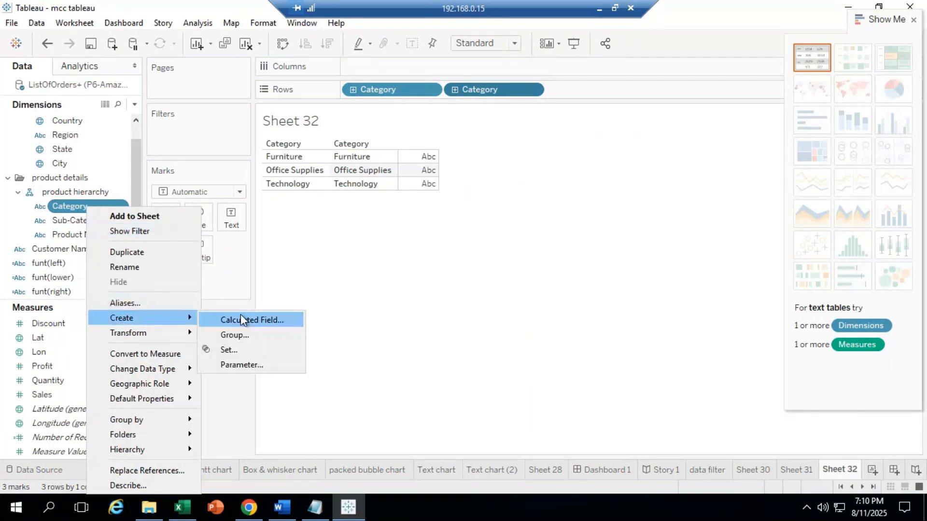
left_click(259, 316)
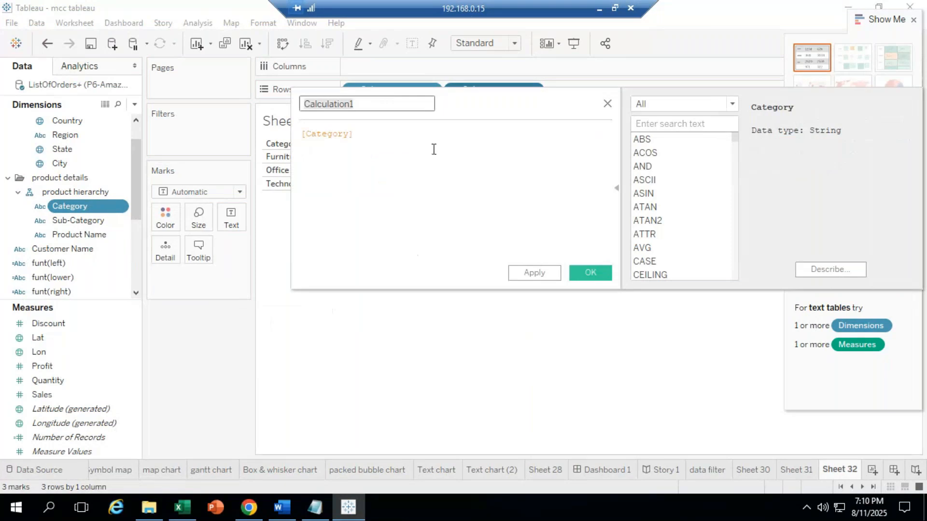
type("fn")
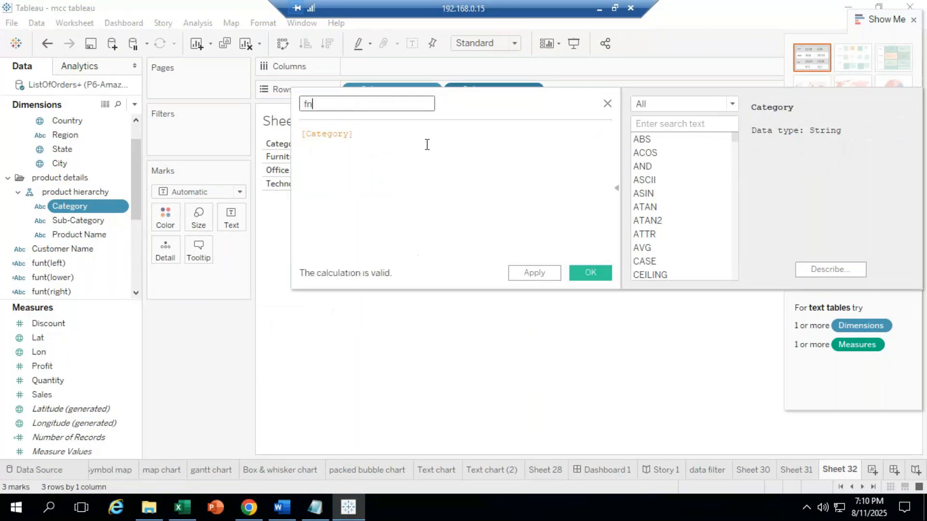
type("t(")
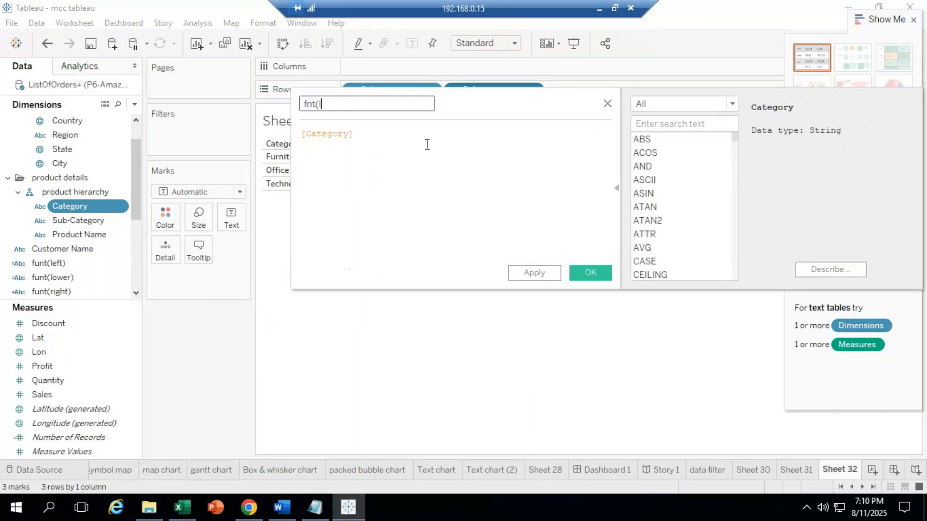
type("len")
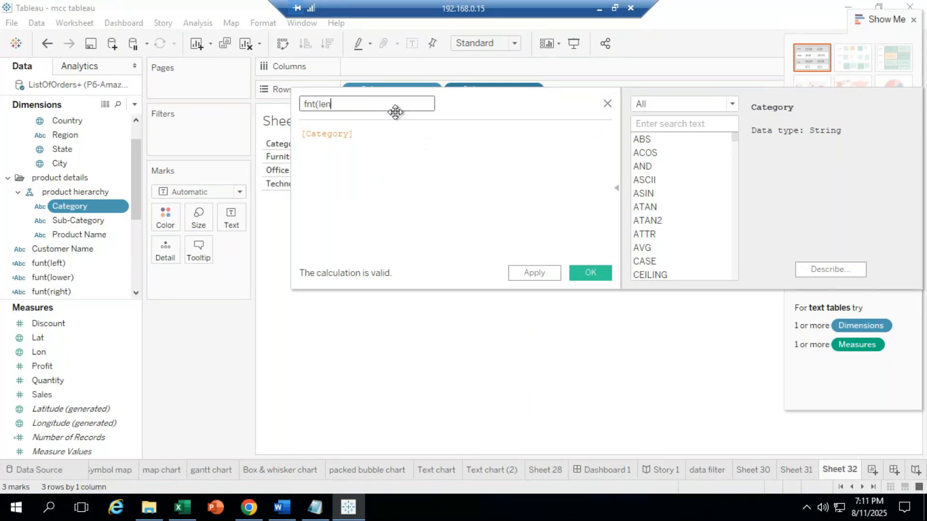
type(")")
Step: Enter the formula LEN([Category]) and save the calculation
right_click(365, 144)
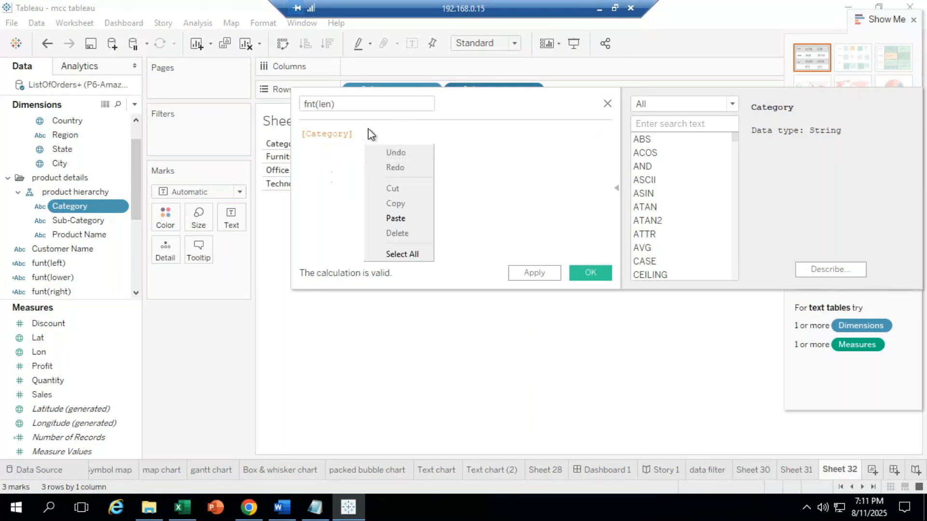
left_click(365, 136)
left_click_drag(363, 136, 420, 130)
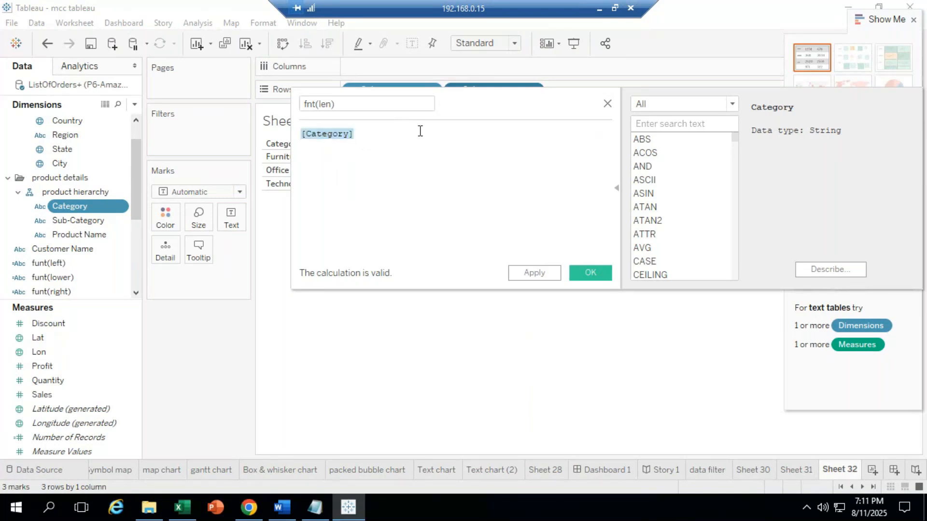
type("len")
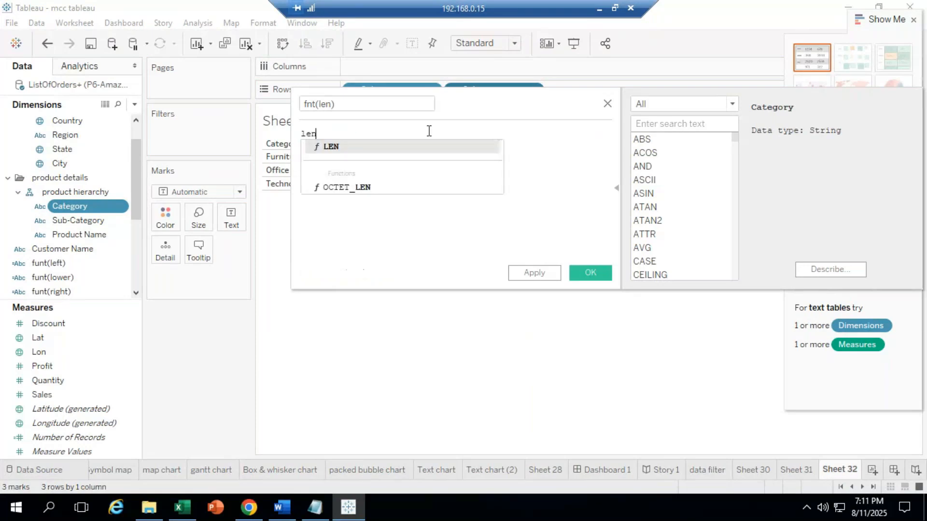
key("Return")
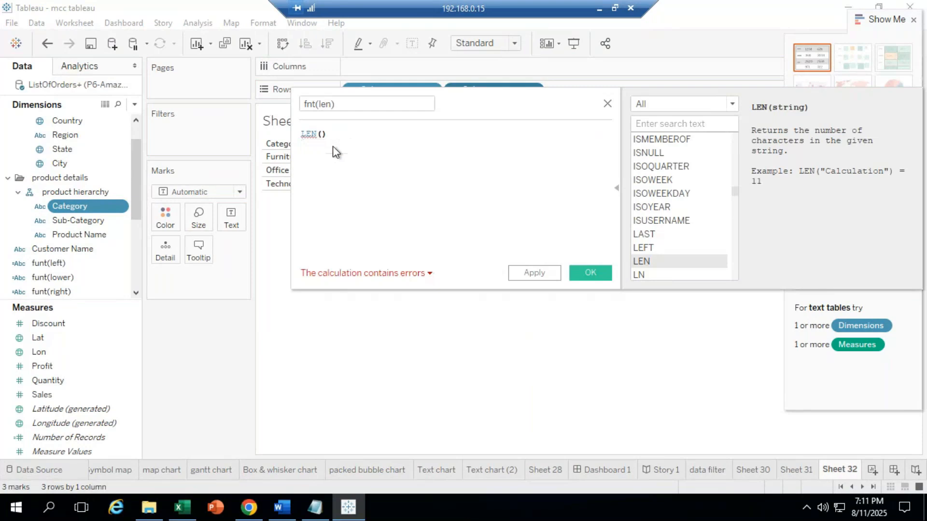
type("cate")
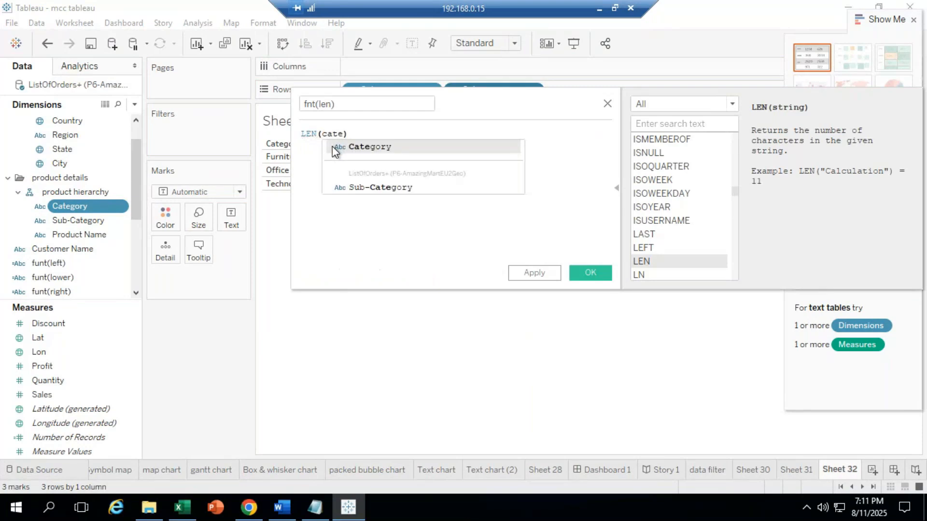
double_click(361, 148)
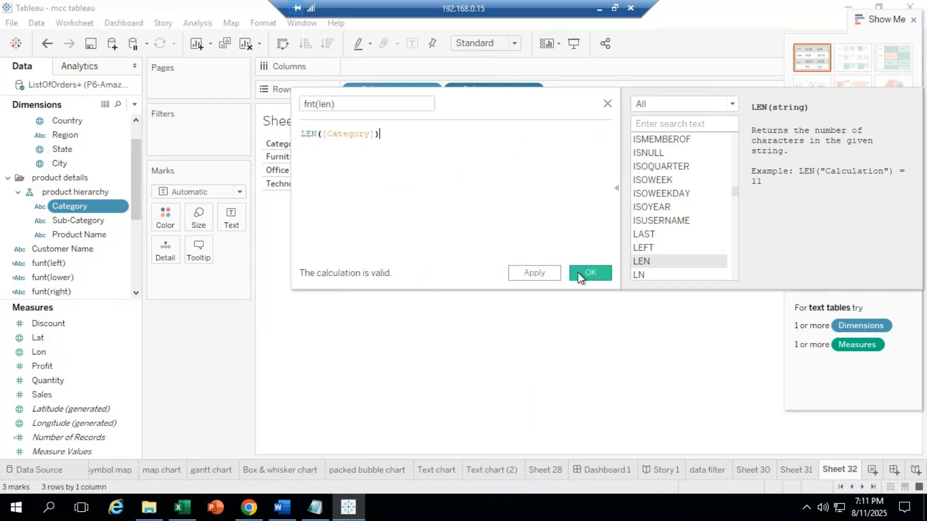
left_click(596, 279)
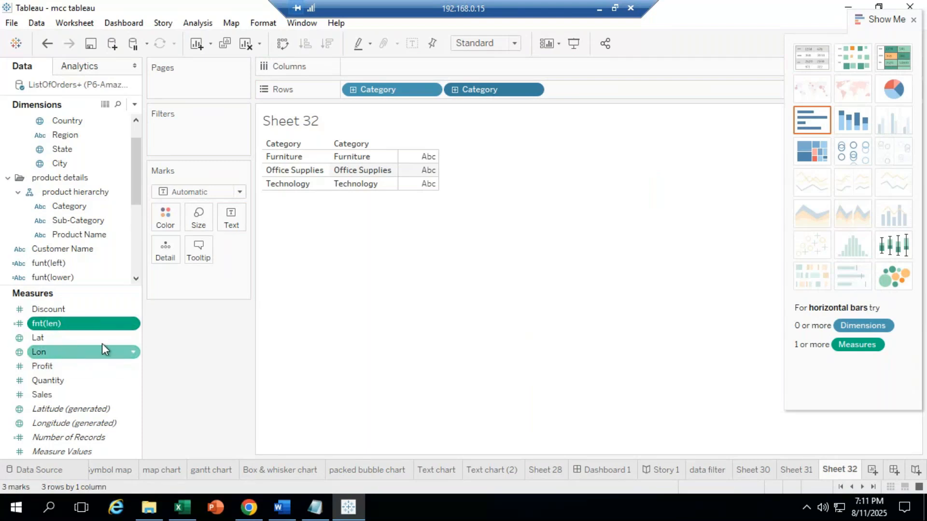
right_click(85, 324)
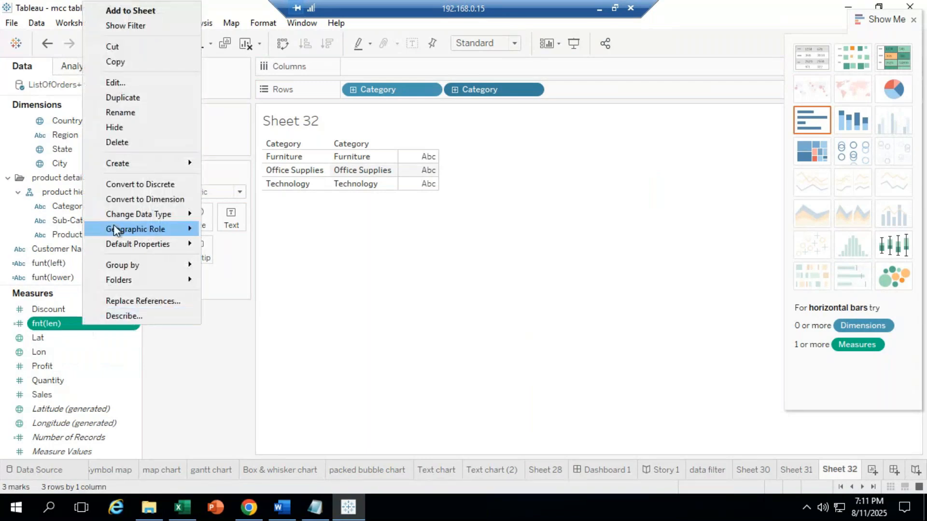
mouse_move(115, 220)
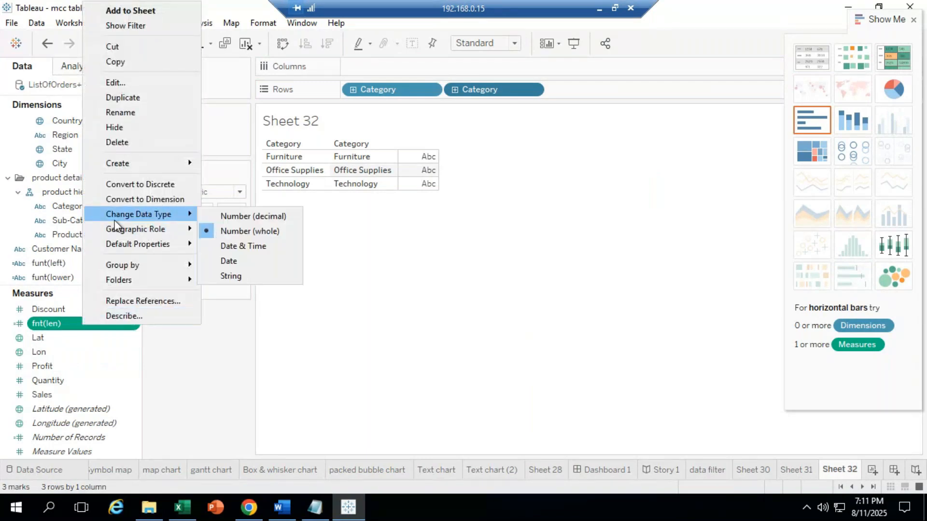
left_click(205, 374)
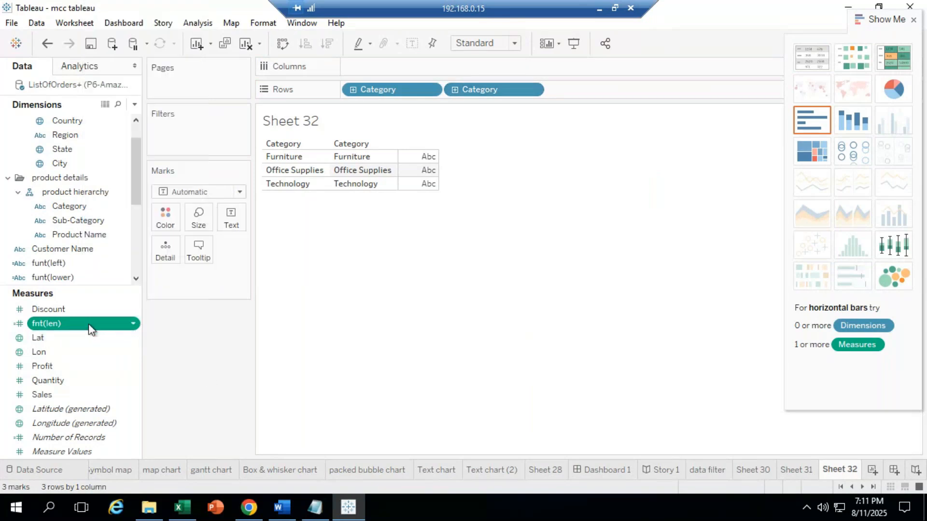
Step: Add fnt(len) to Rows and change its aggregation from SUM to Attribute
left_click_drag(89, 324, 359, 158)
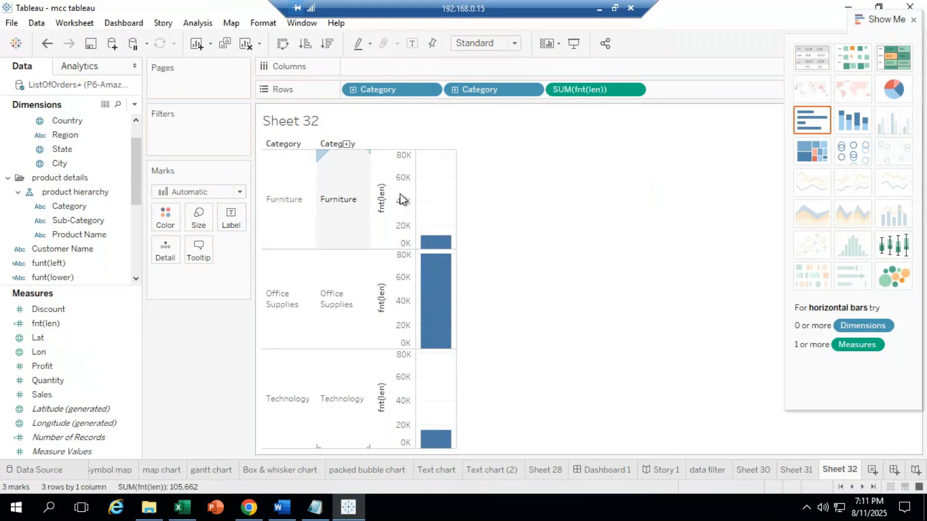
left_click(634, 90)
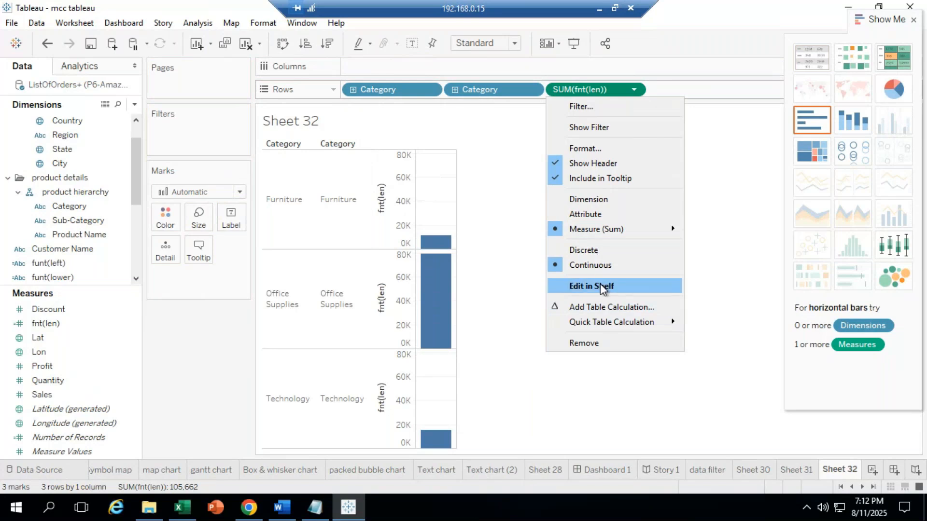
left_click(602, 216)
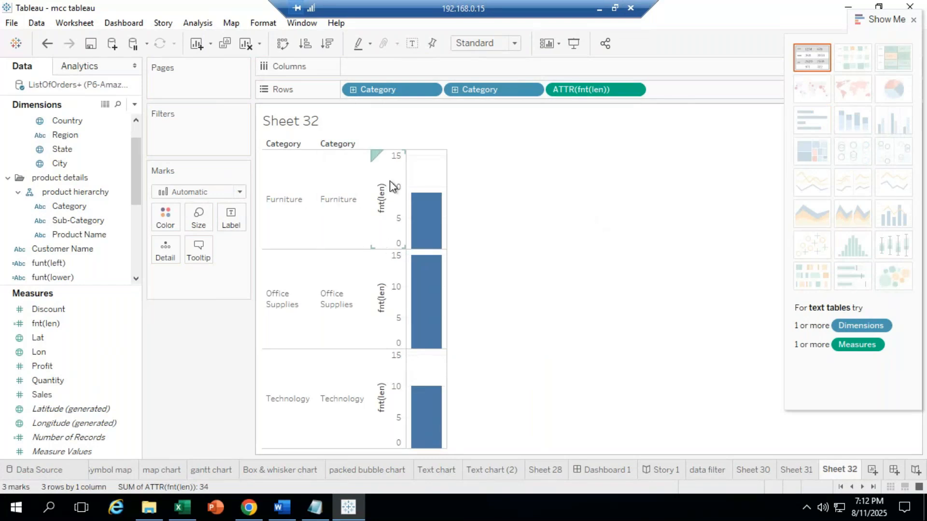
left_click(633, 90)
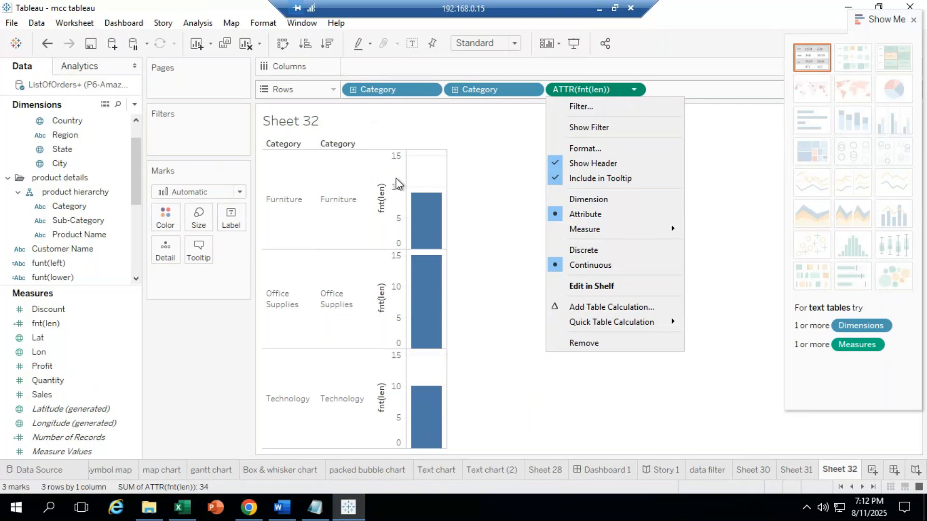
Step: Remove ATTR(fnt(len)) and the duplicate Category, then re-add fnt(len) as summed bars
left_click(544, 111)
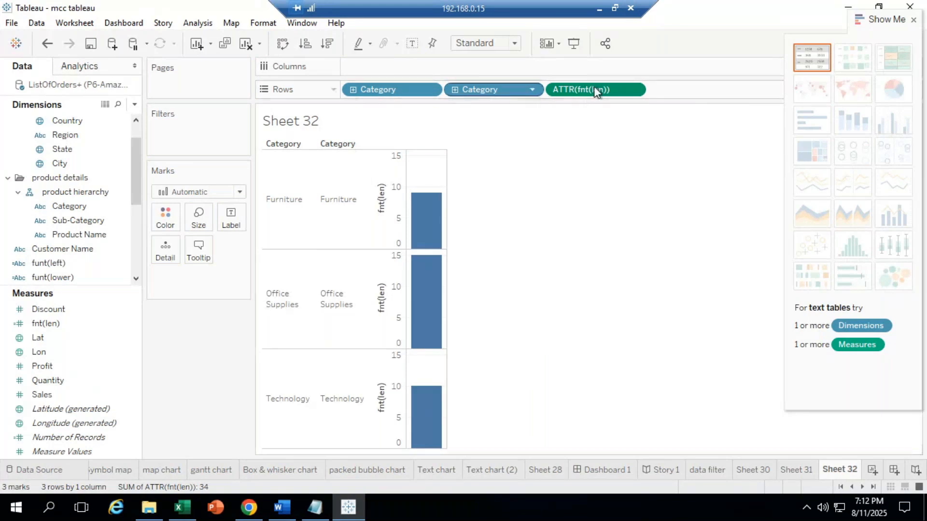
left_click(634, 89)
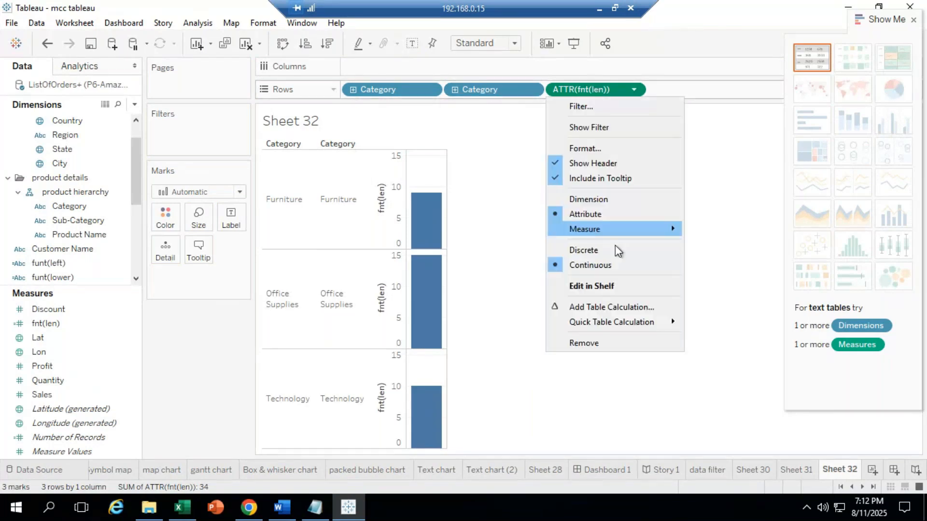
left_click(596, 343)
left_click_drag(500, 89, 140, 385)
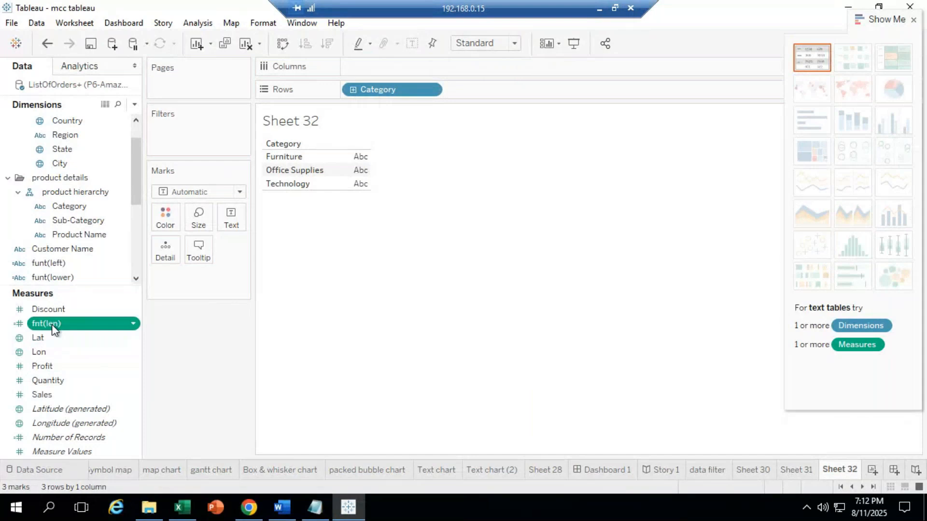
left_click_drag(51, 324, 280, 174)
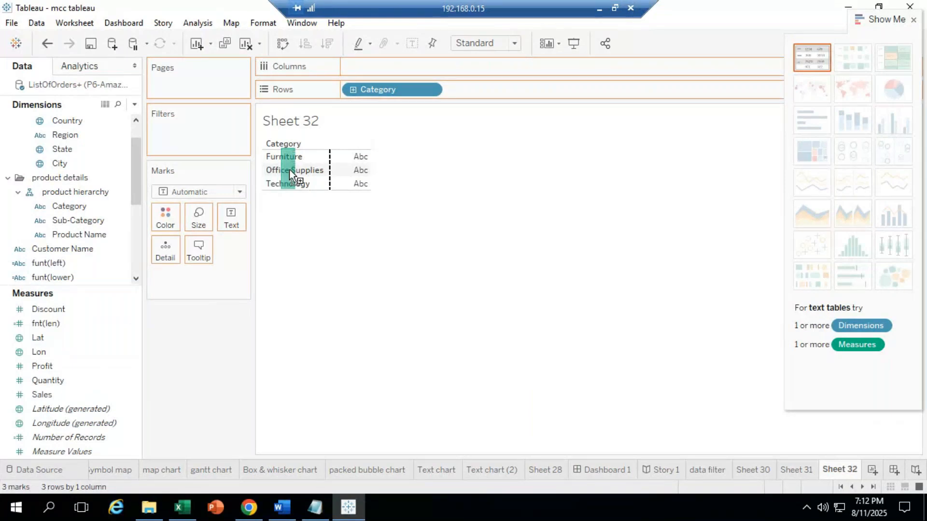
left_click_drag(289, 170, 289, 170)
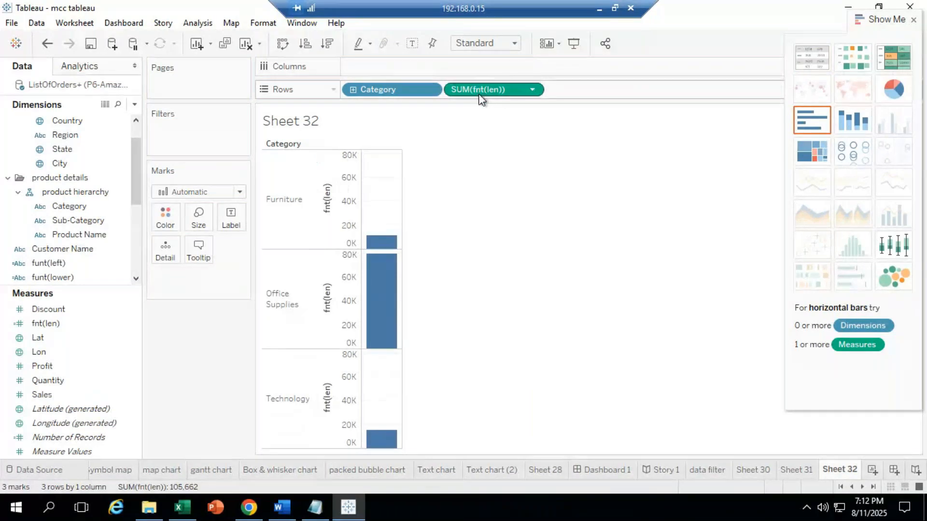
Step: Switch fnt(len) from SUM to Attribute so the bars total 34, then inspect the axes
left_click(532, 90)
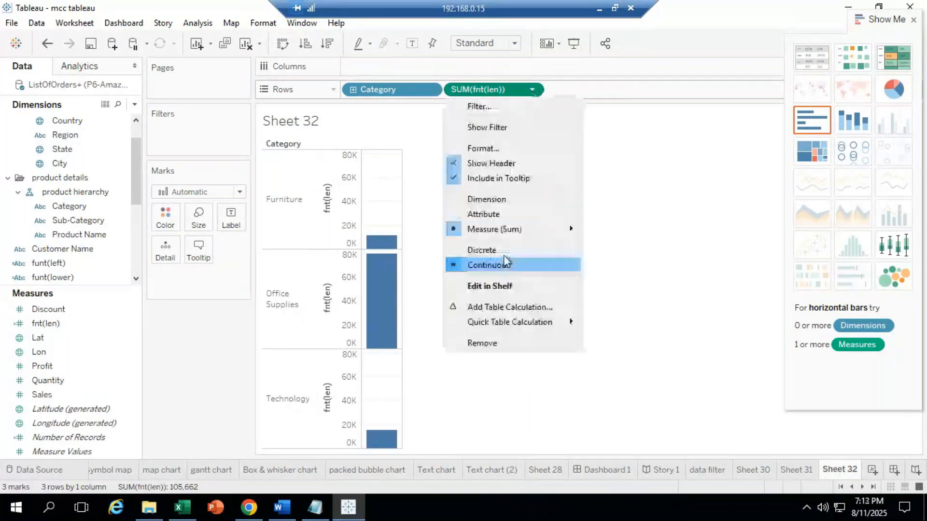
left_click(506, 203)
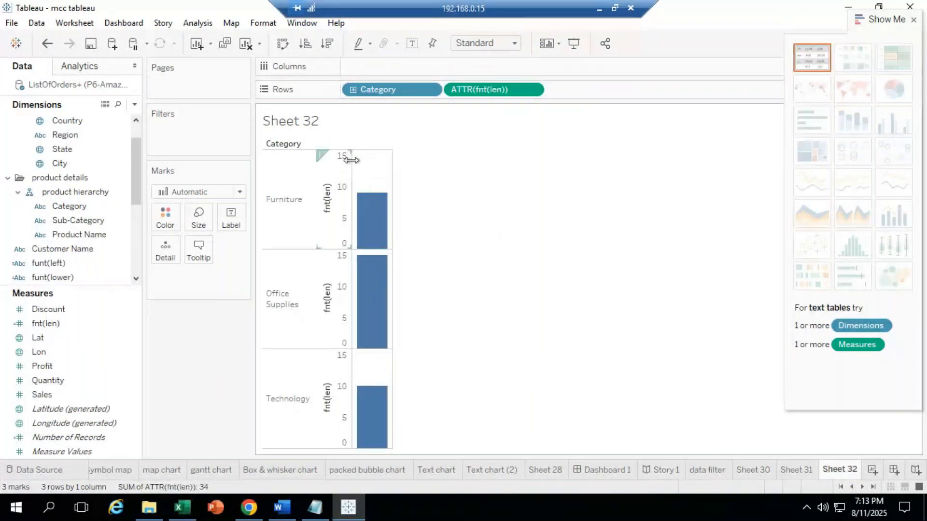
left_click(347, 224)
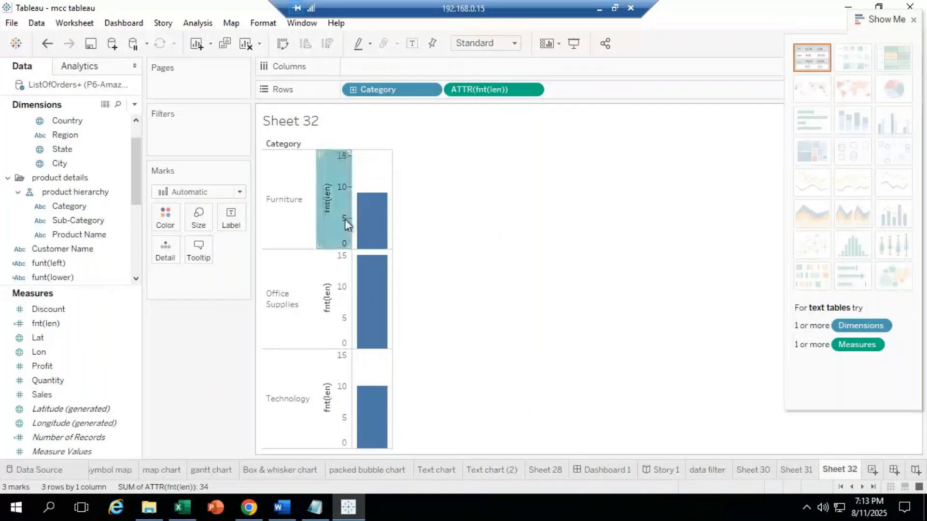
left_click(346, 222)
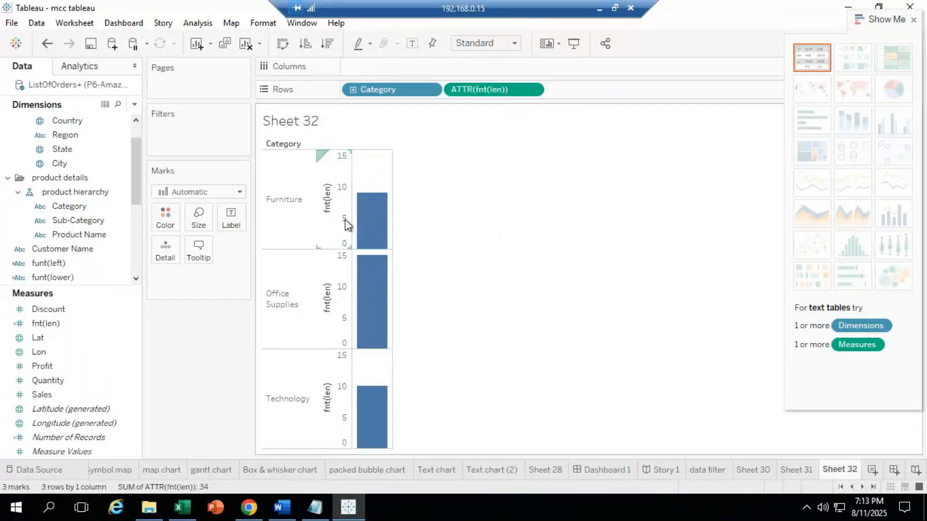
left_click(347, 225)
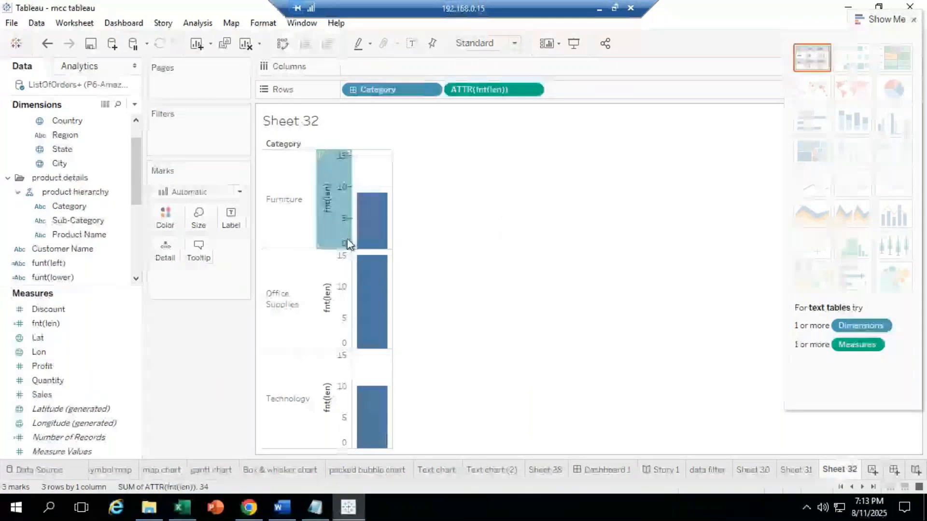
left_click(344, 324)
left_click(440, 219)
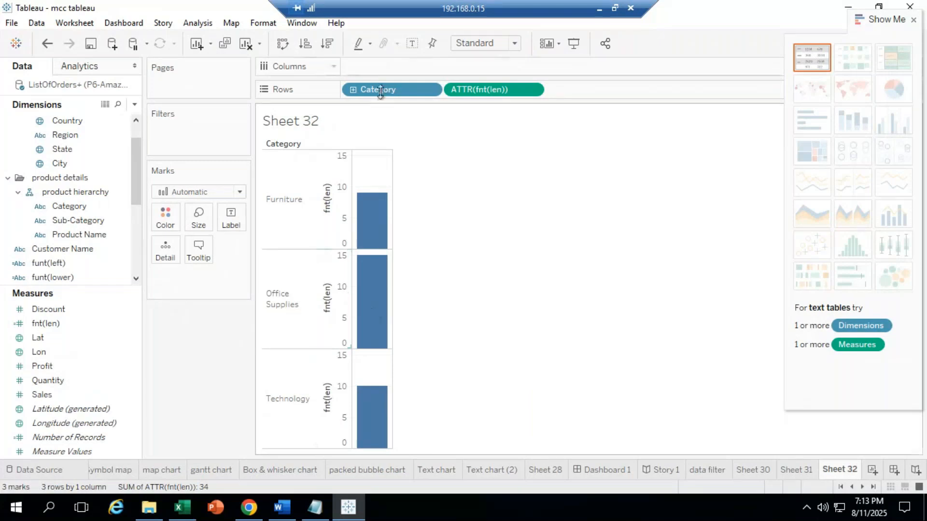
Step: Clear Category and ATTR(fnt(len)) from Rows and list the 792 Customer Names instead
left_click_drag(380, 92, 184, 359)
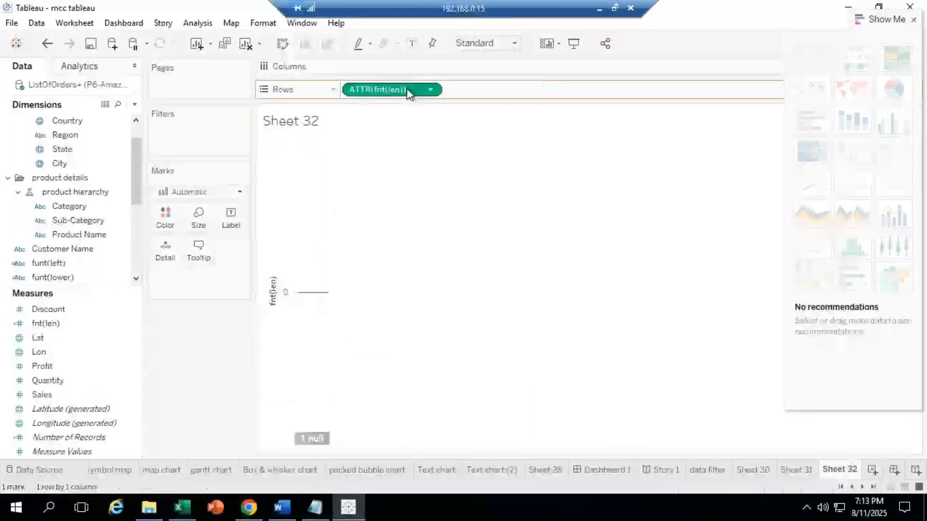
left_click_drag(406, 93, 74, 351)
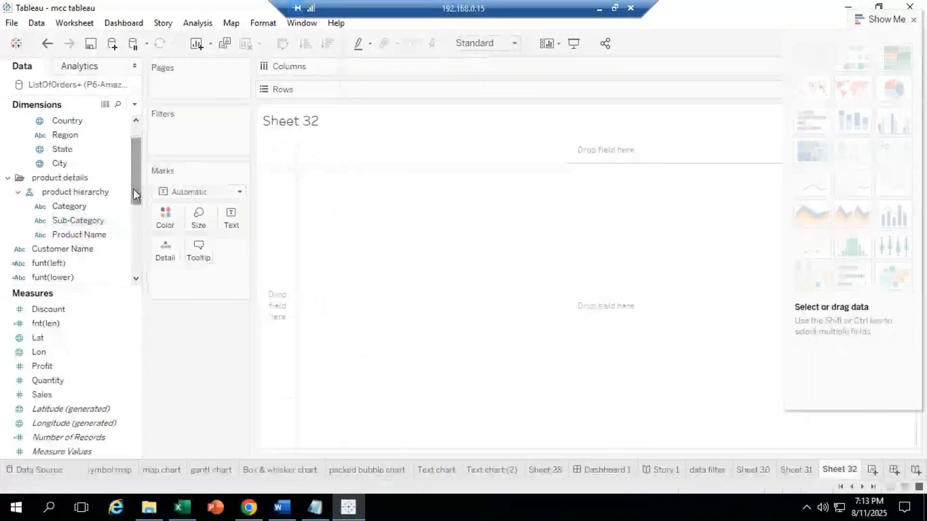
scroll(135, 195, "down", 2)
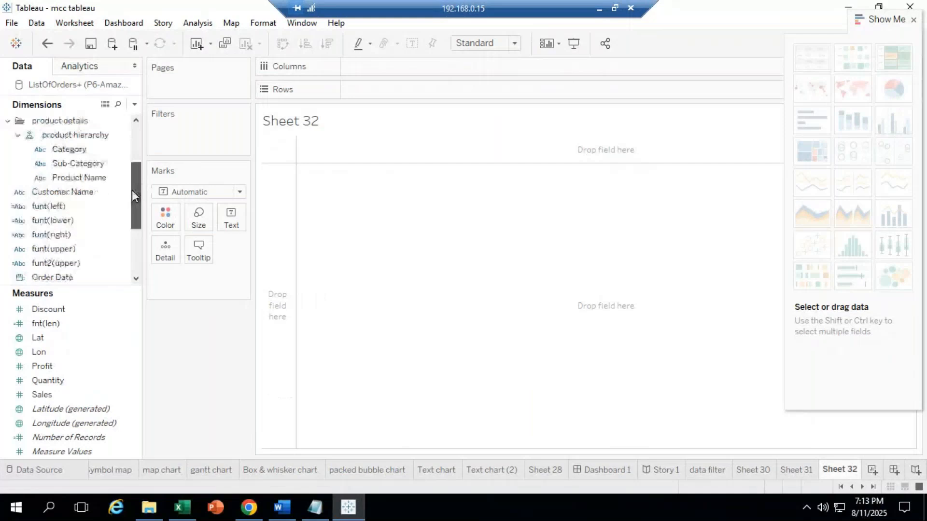
left_click(47, 191)
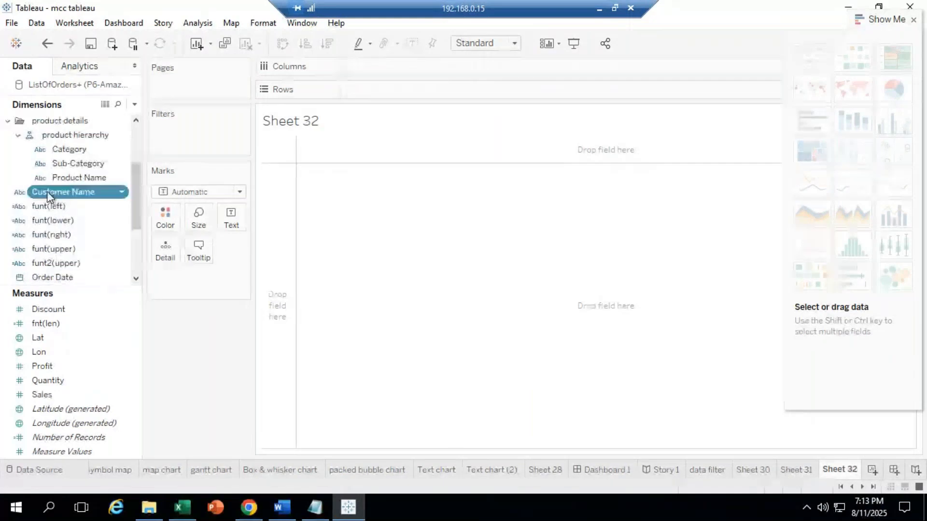
left_click_drag(47, 191, 387, 90)
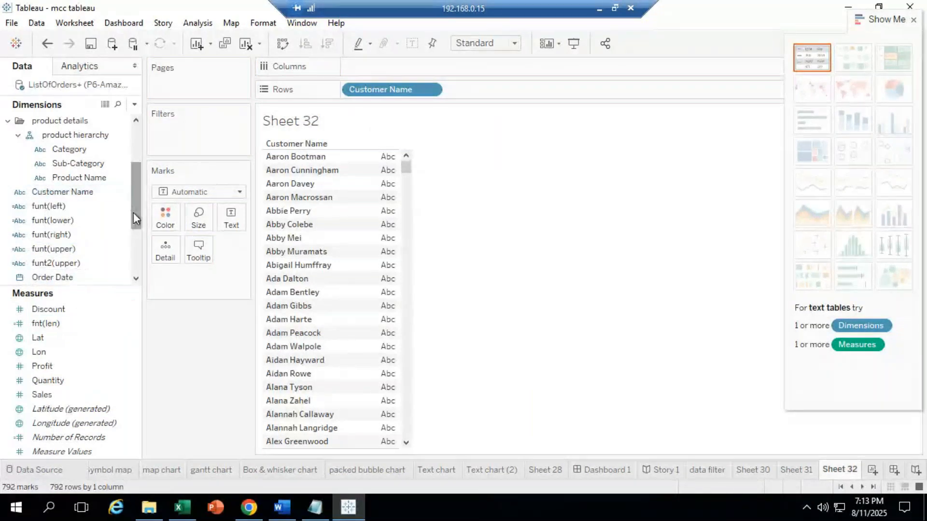
mouse_move(138, 219)
left_mouse_down()
mouse_move(138, 257)
mouse_move(137, 216)
mouse_move(146, 228)
left_mouse_up()
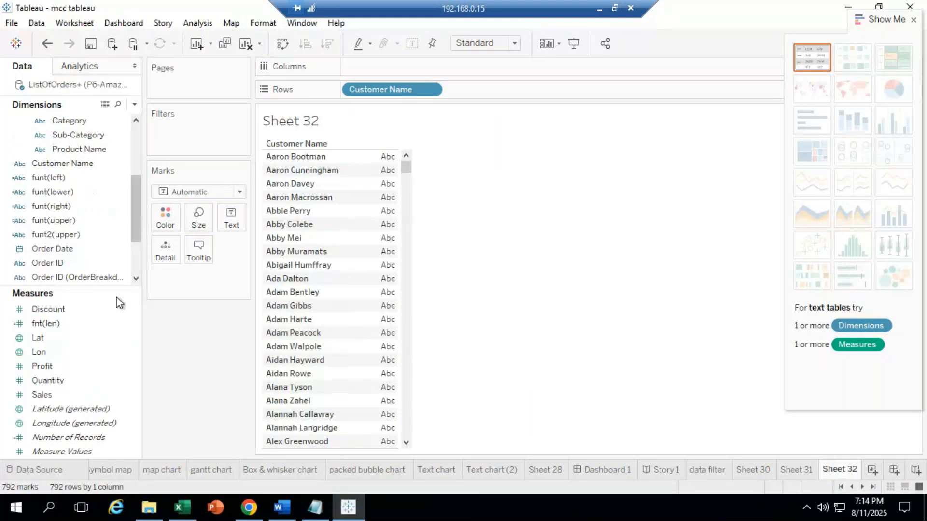
Step: Delete the old fnt(len) calculated field
left_click(67, 325)
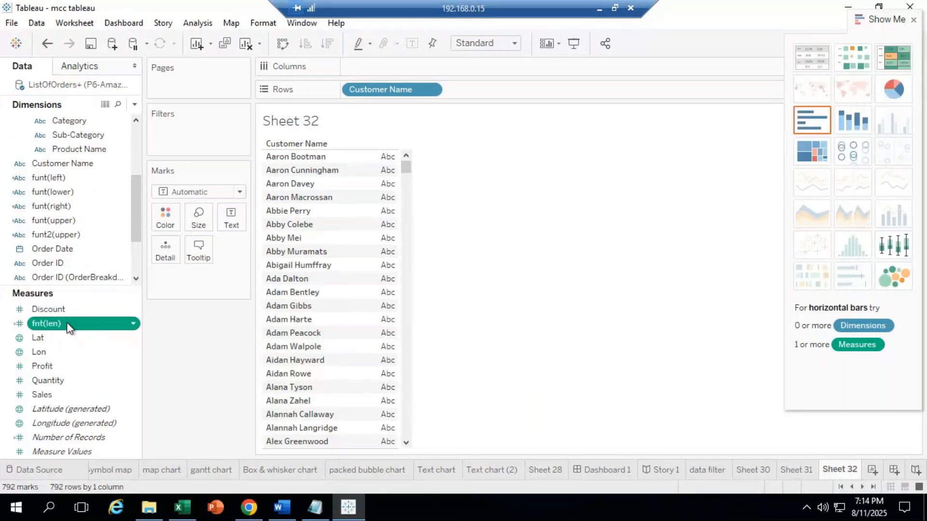
right_click(68, 325)
left_click(119, 147)
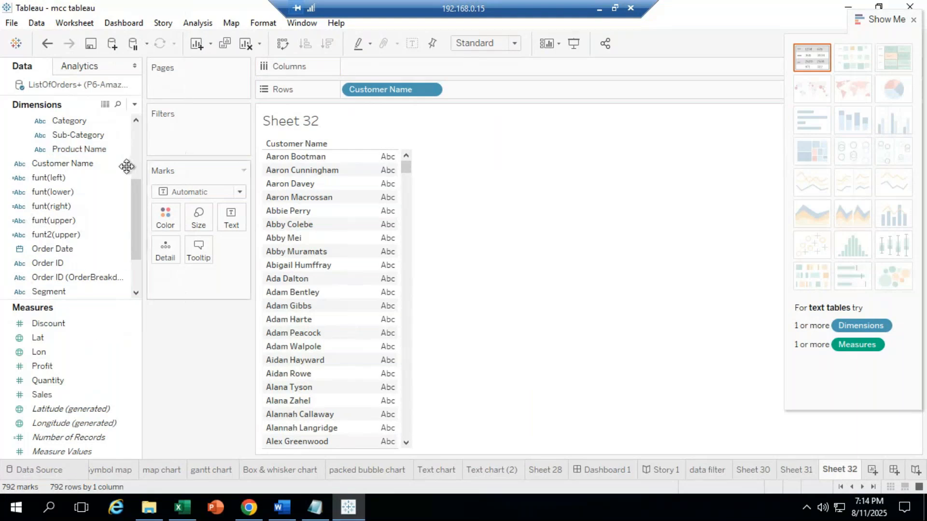
left_click(62, 192)
left_click_drag(230, 219, 231, 220)
Step: Start a calculated field from Customer Name and name it funt(len)
right_click(73, 162)
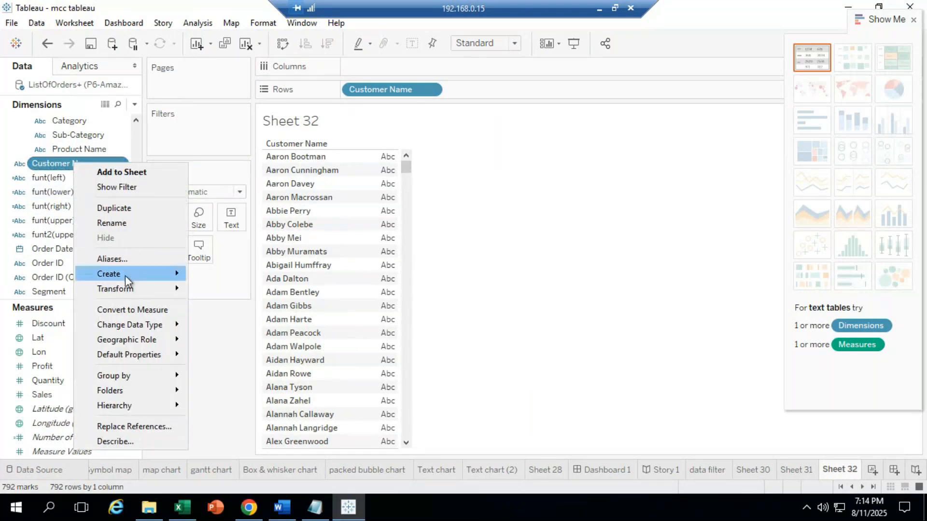
mouse_move(138, 274)
left_click(242, 275)
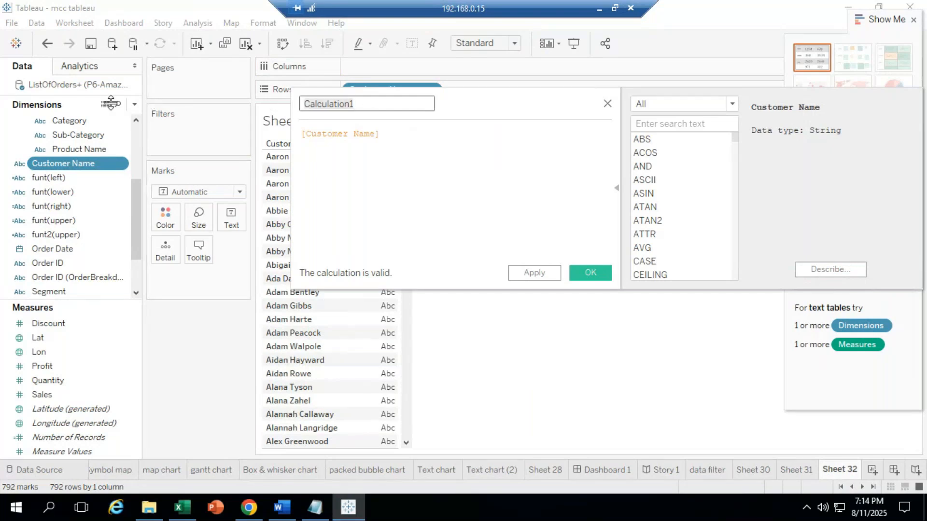
type("f")
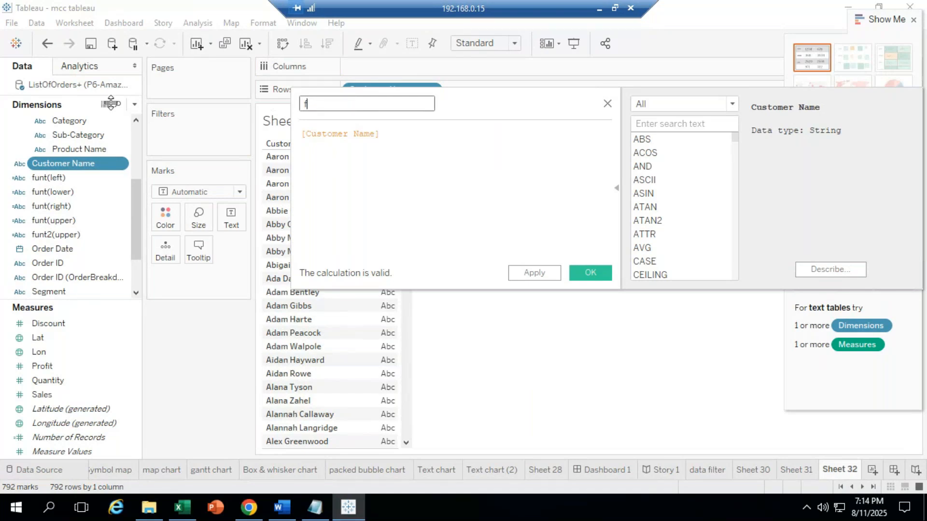
type("u")
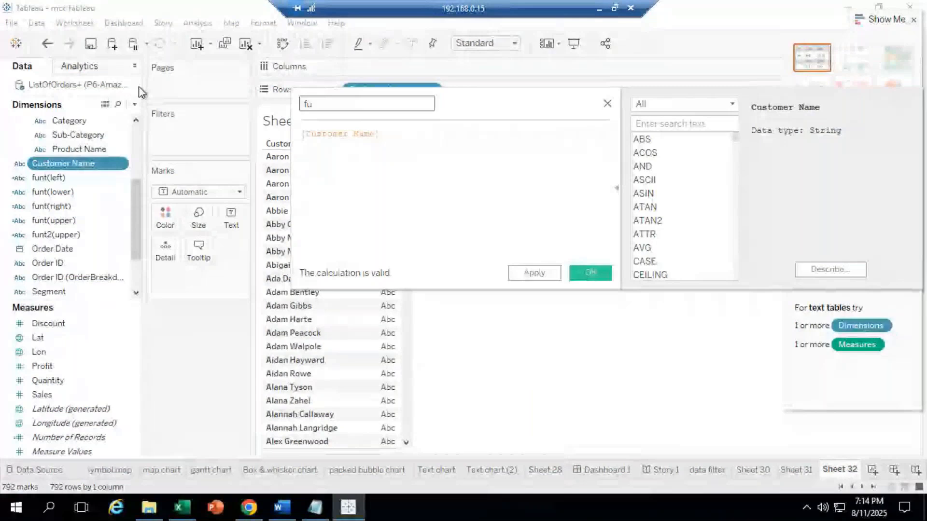
type("nt(")
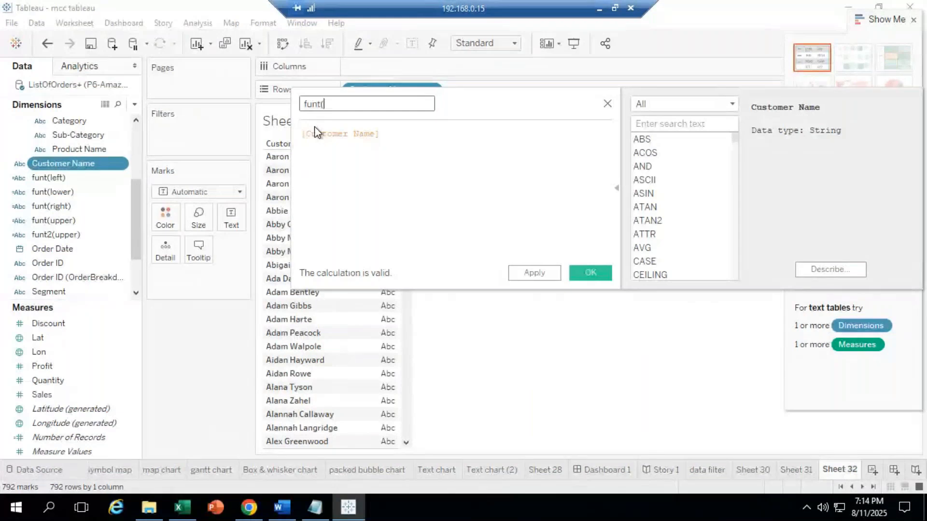
type("len)")
Step: Set the formula to LEN([Customer Name]) and save the calculation
left_click_drag(402, 135, 106, 127)
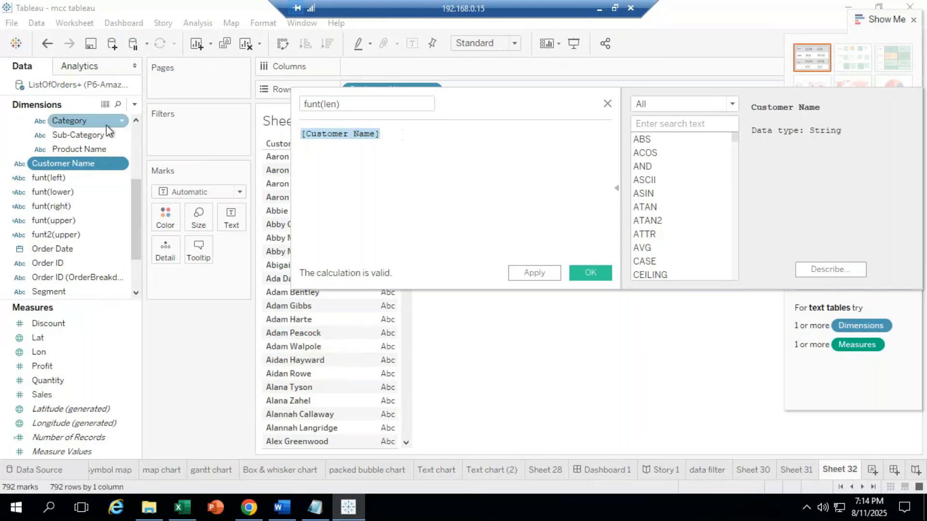
type("l")
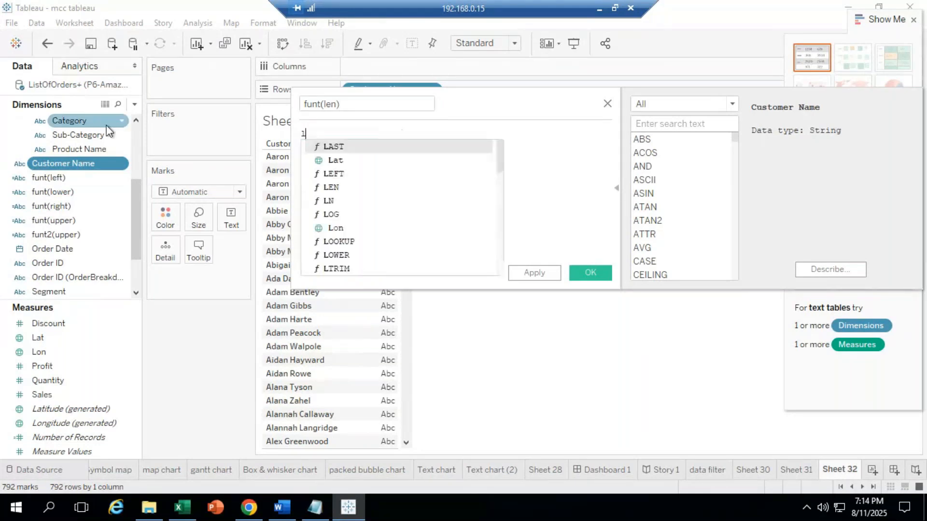
type("en")
key("Return")
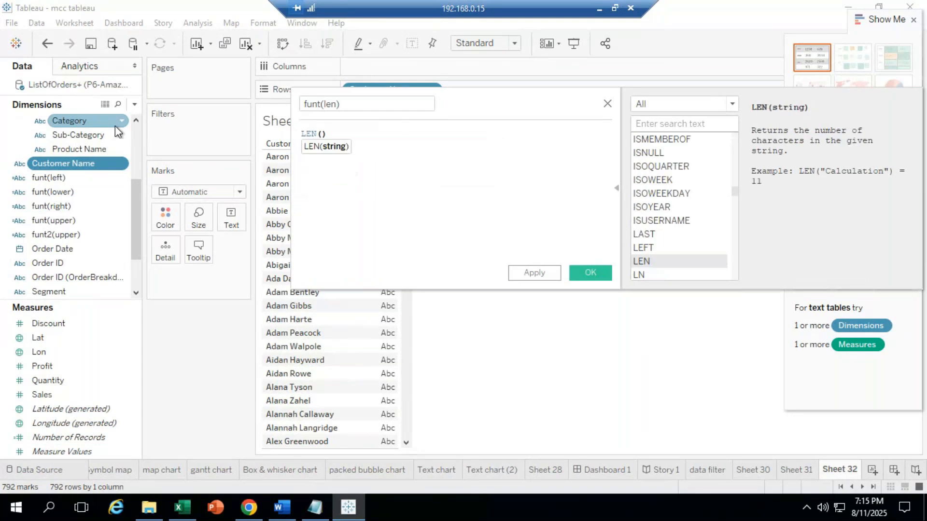
type("cust")
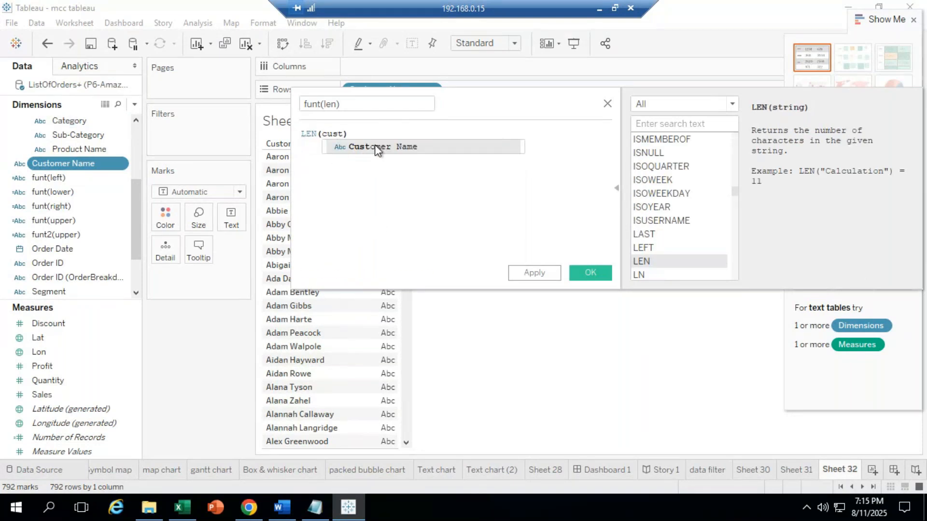
left_click(378, 148)
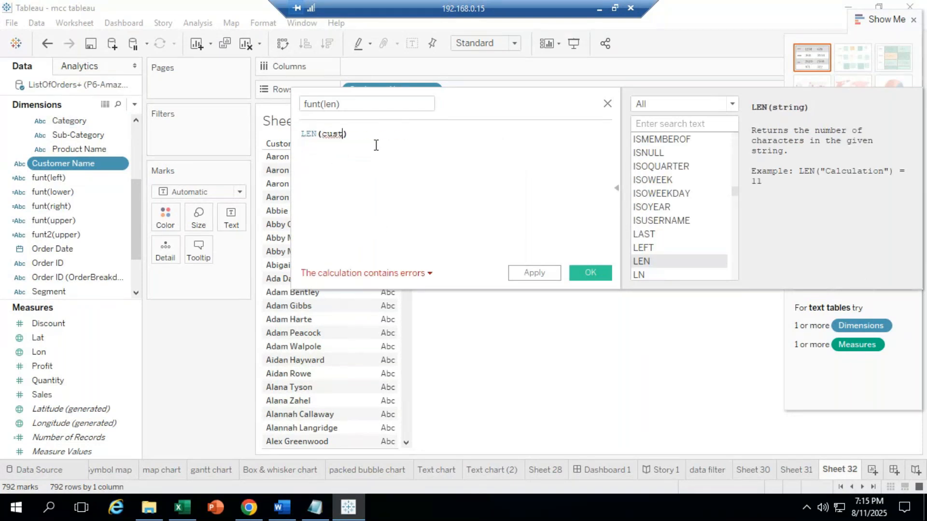
left_click(576, 278)
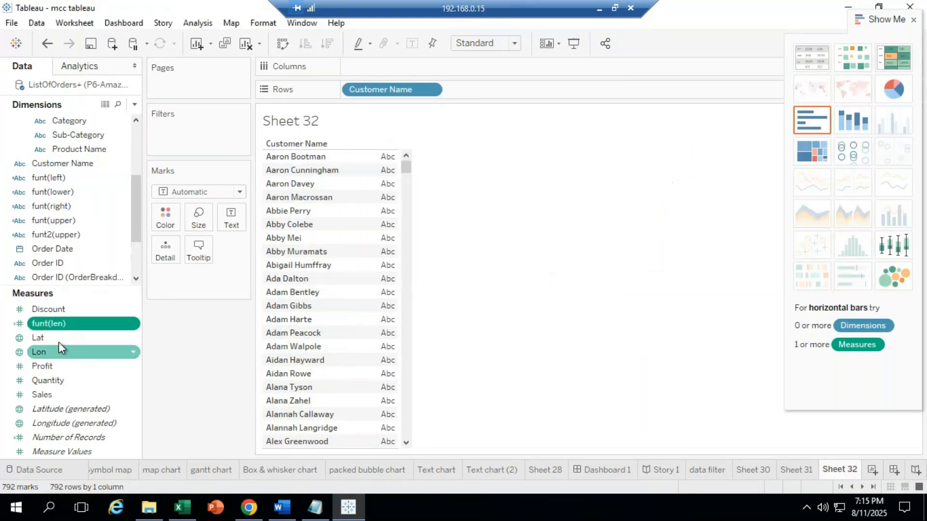
Step: Put funt(len) on Rows as an attribute (ATTR) and widen the Customer Name and bar columns
left_click_drag(43, 324, 296, 212)
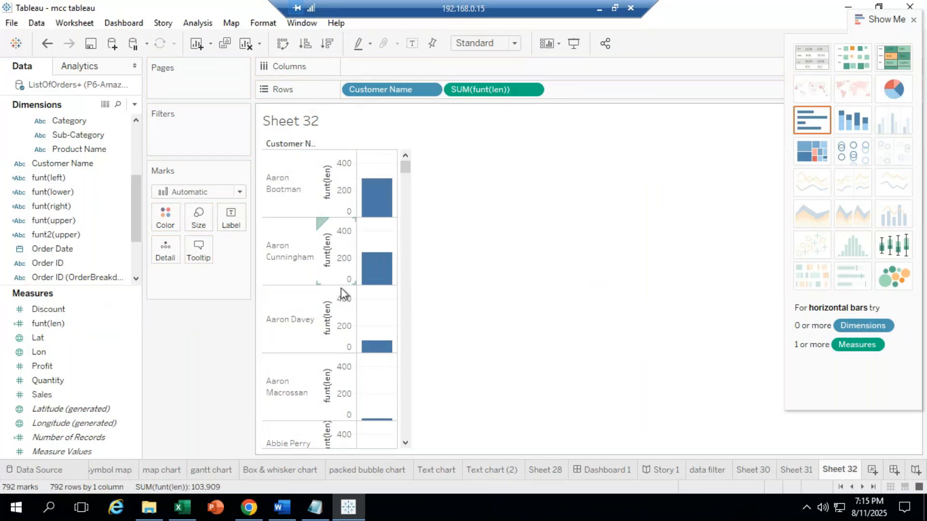
left_click(532, 90)
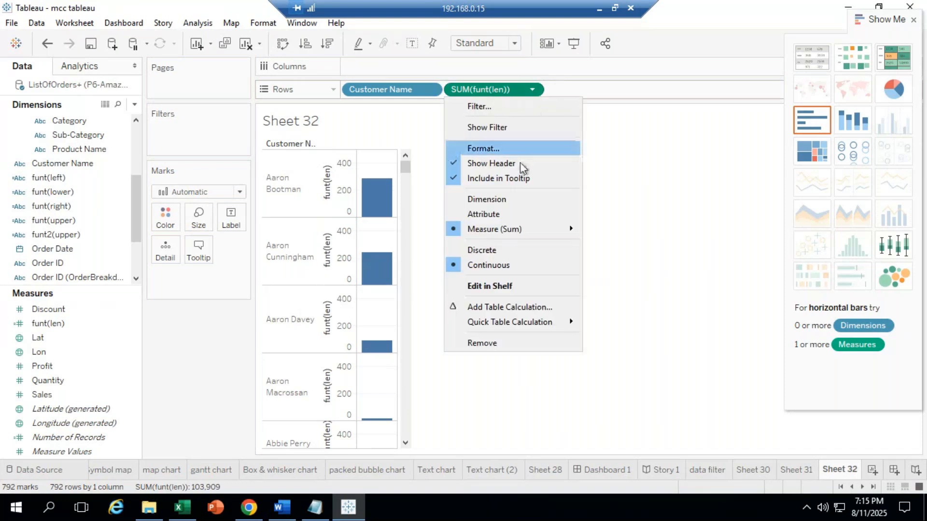
left_click(487, 215)
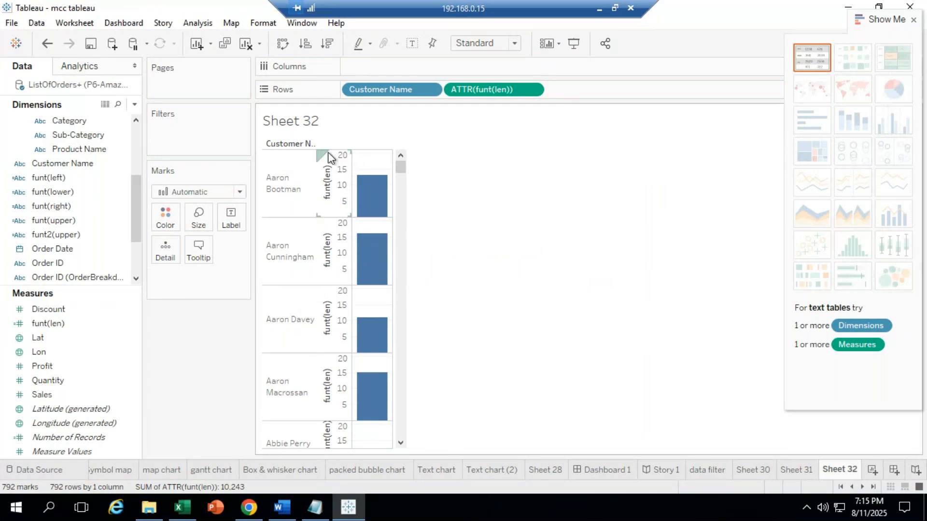
left_click_drag(323, 164, 412, 176)
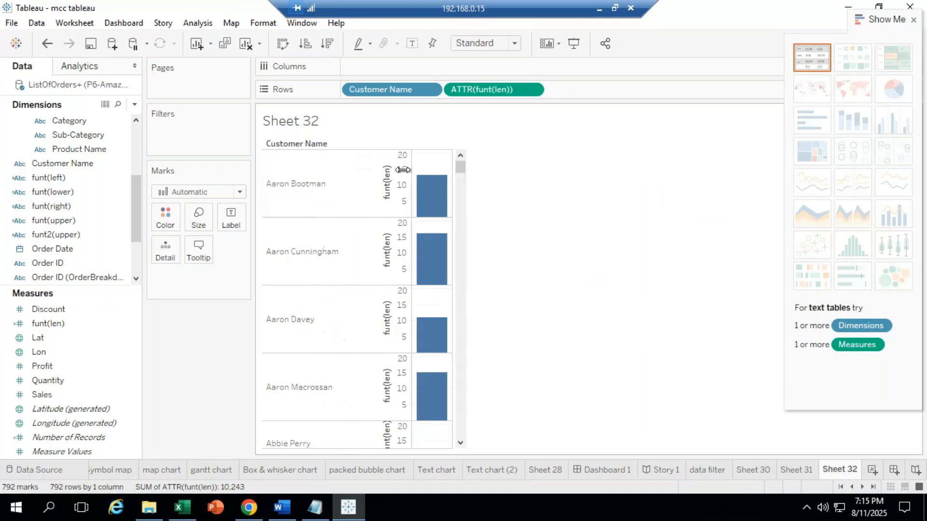
mouse_move(418, 177)
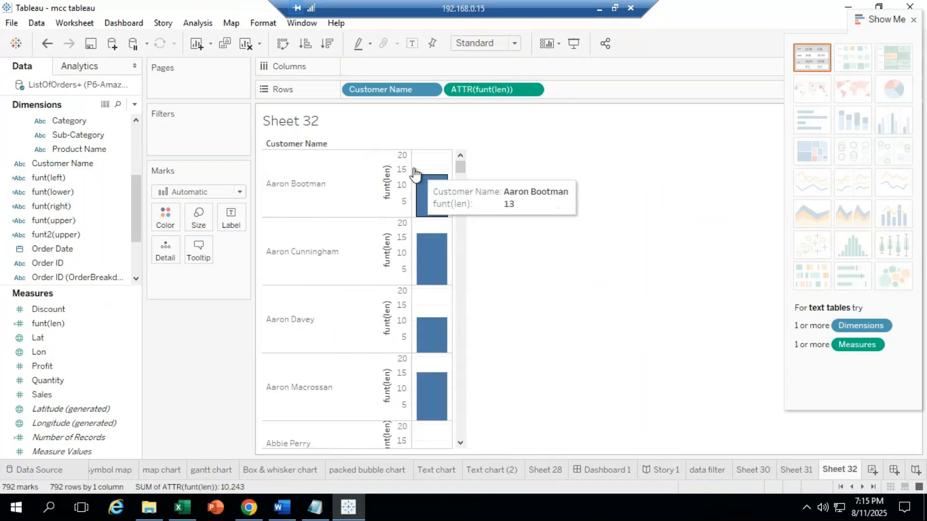
left_click_drag(412, 163, 621, 197)
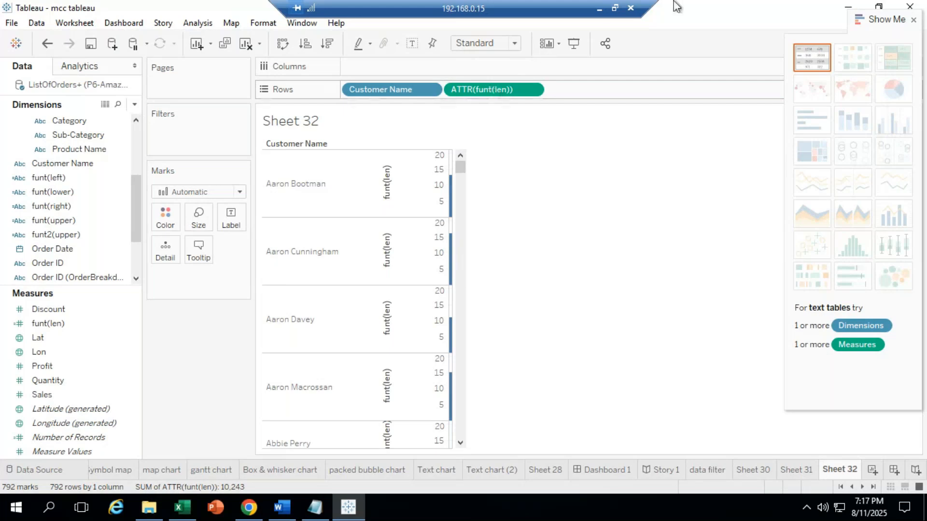
Step: Minimize the remote Tableau session to reveal the GoTo Meeting window
left_click(599, 9)
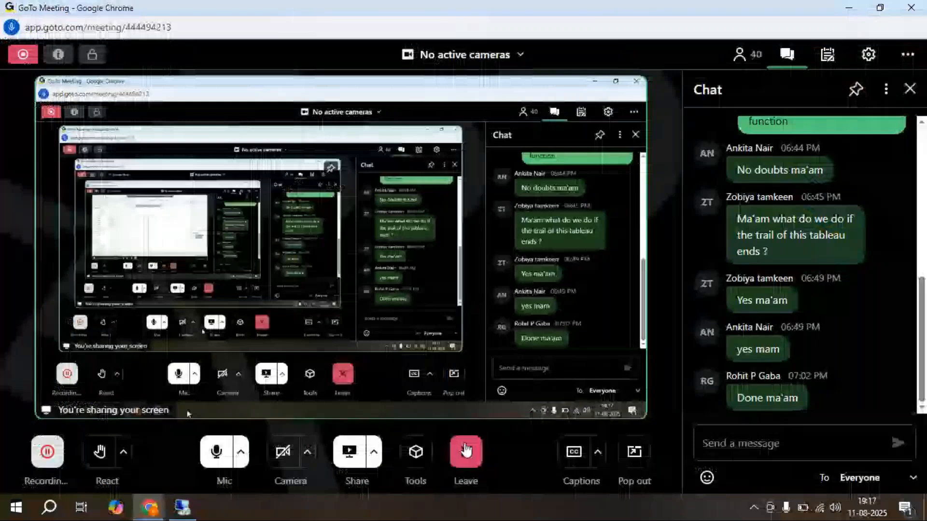
Step: Send 'any doubts??' in the meeting chat, then return to the remote Tableau session
left_click(800, 442)
type("an")
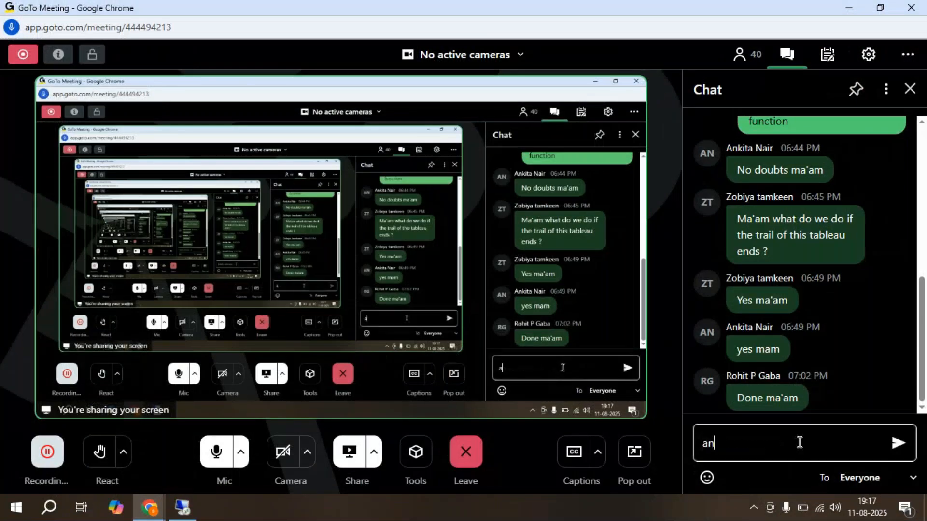
type("y doubts??")
key("Return")
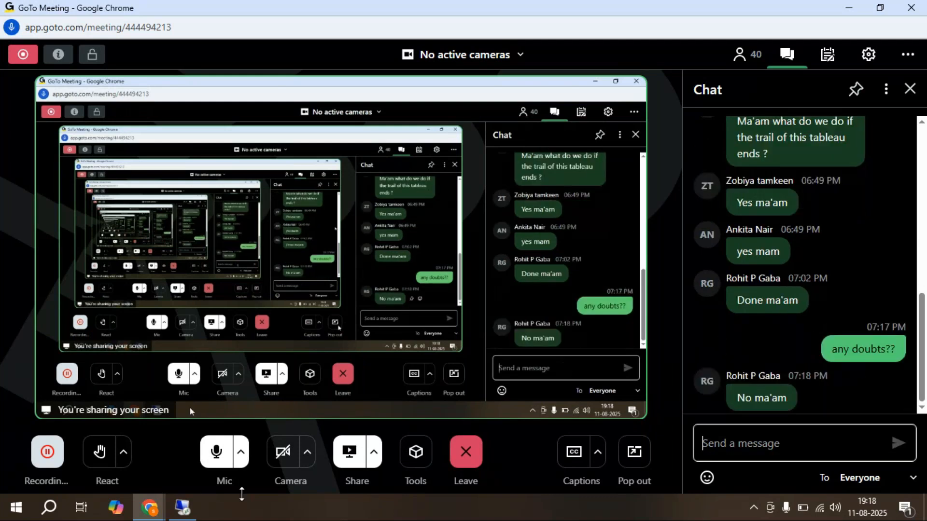
left_click(188, 517)
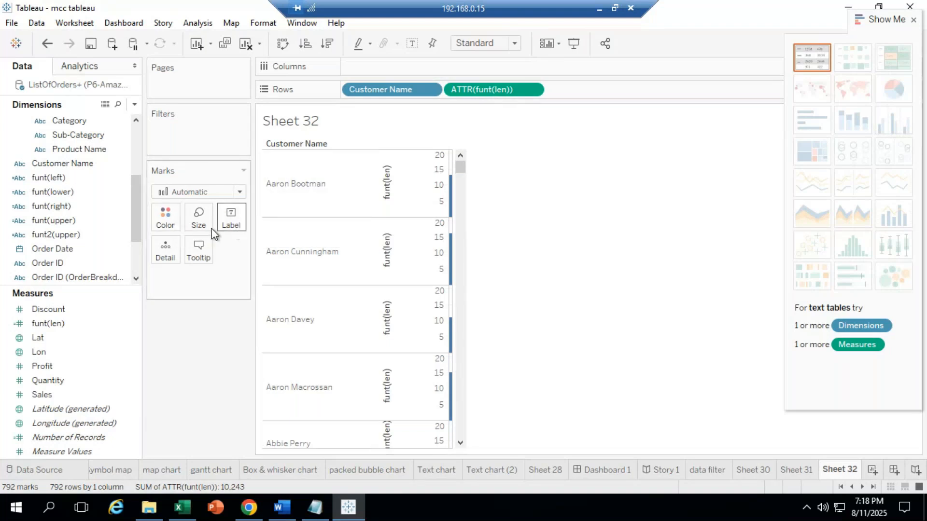
left_click(531, 90)
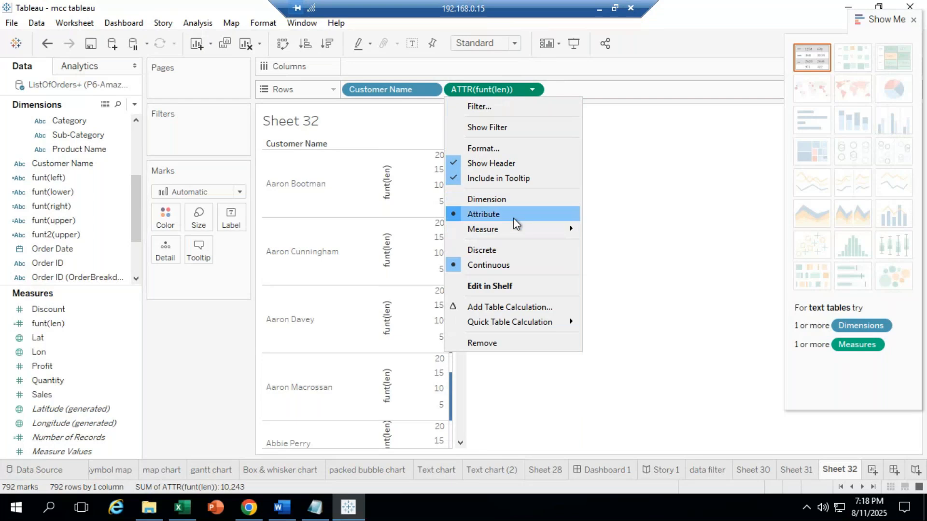
left_click(515, 218)
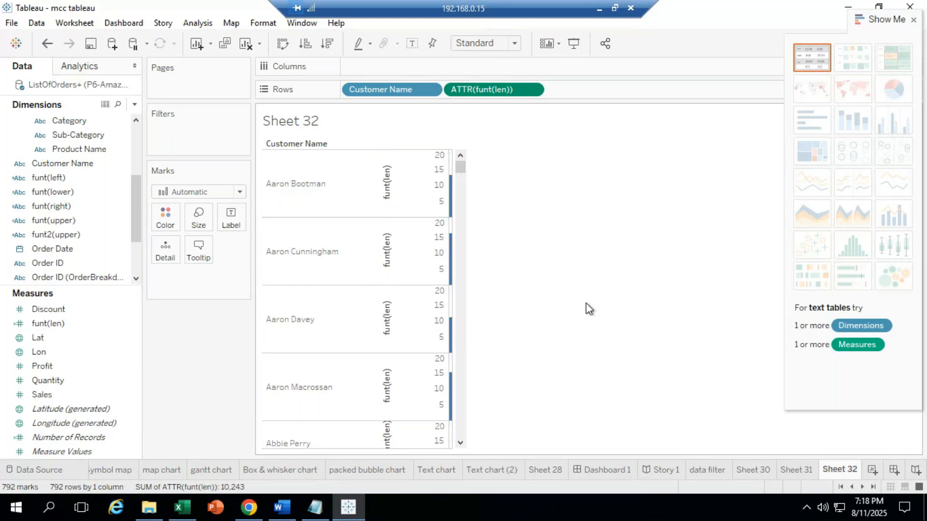
left_click_drag(462, 169, 413, 455)
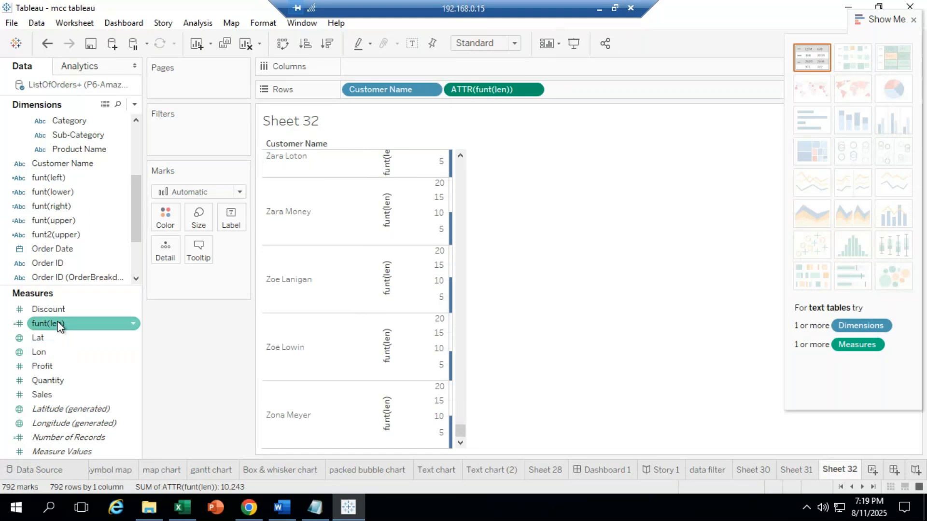
Step: Add funt(len) to Sheet 32's Marks card as an attribute, then create new worksheet Sheet 33
mouse_move(58, 327)
left_mouse_down()
mouse_move(205, 296)
mouse_move(193, 271)
mouse_move(194, 285)
left_mouse_up()
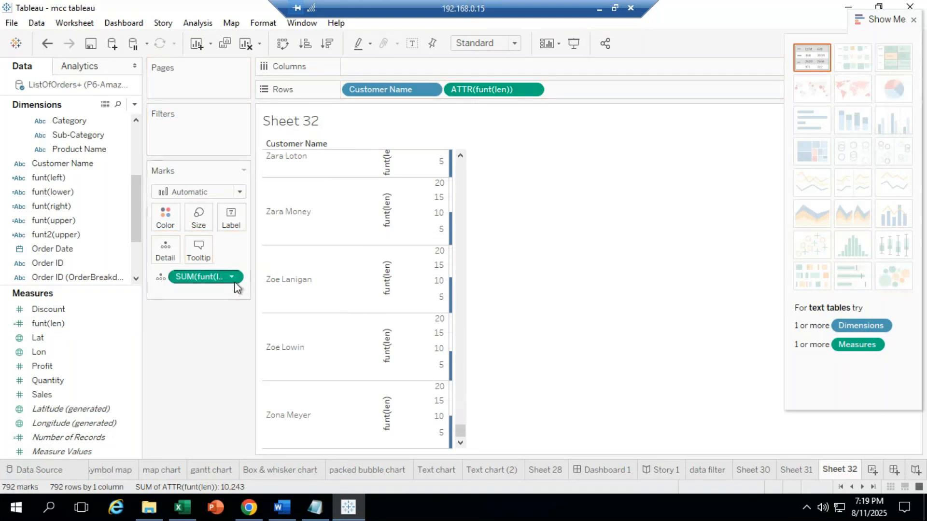
left_click(232, 278)
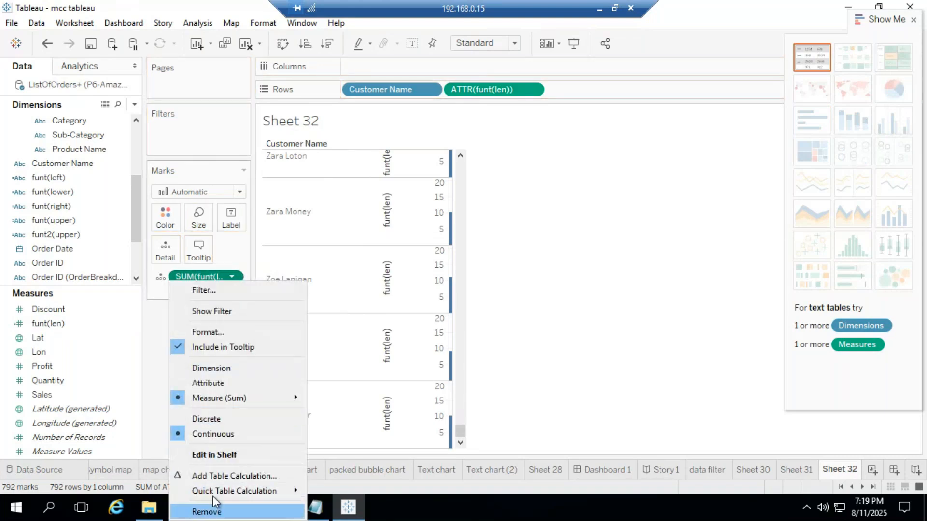
left_click(208, 383)
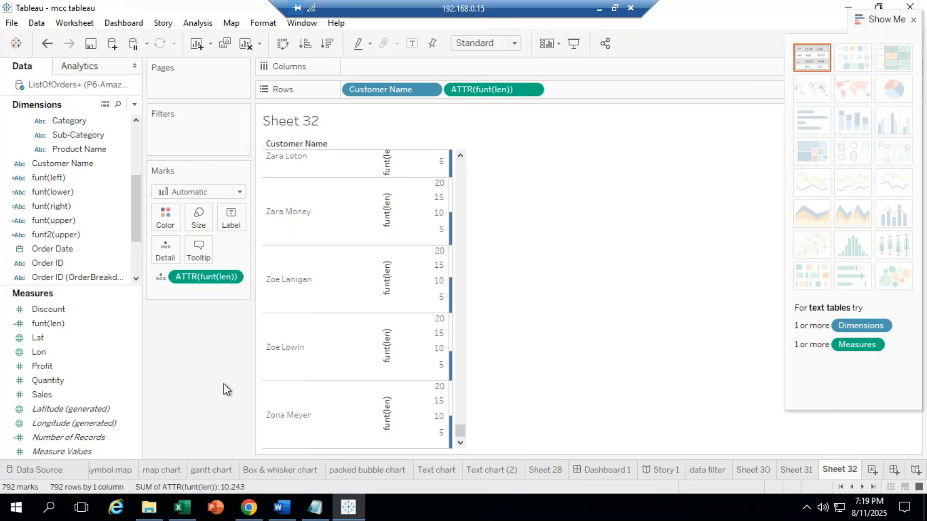
scroll(454, 278, "up", 5)
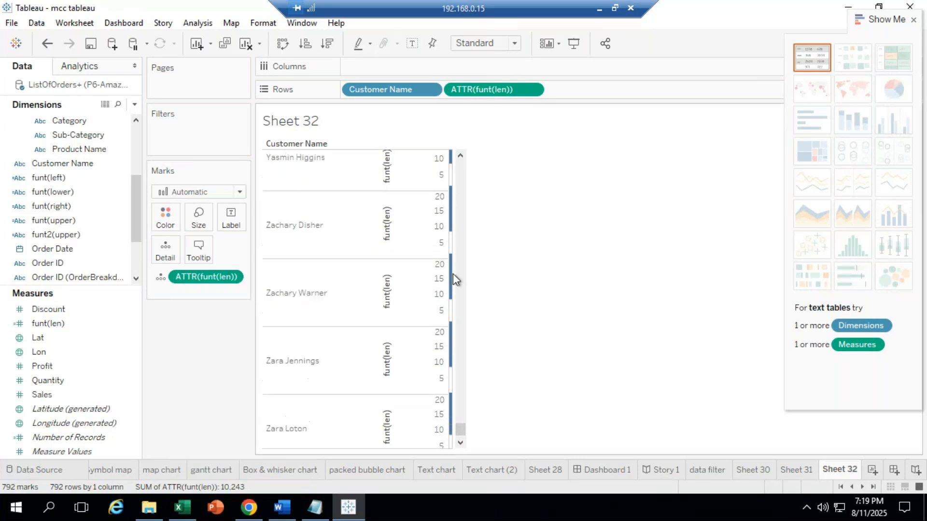
scroll(453, 273, "up", 10)
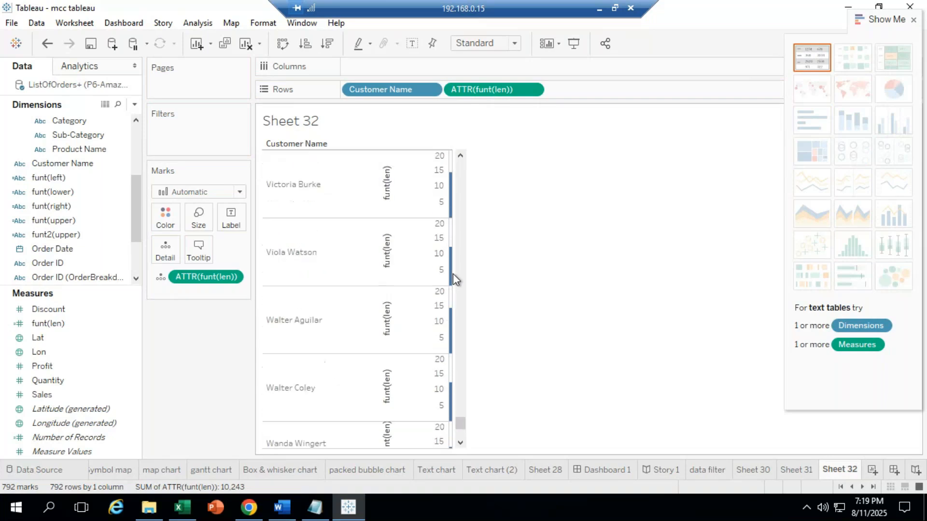
scroll(453, 274, "up", 3)
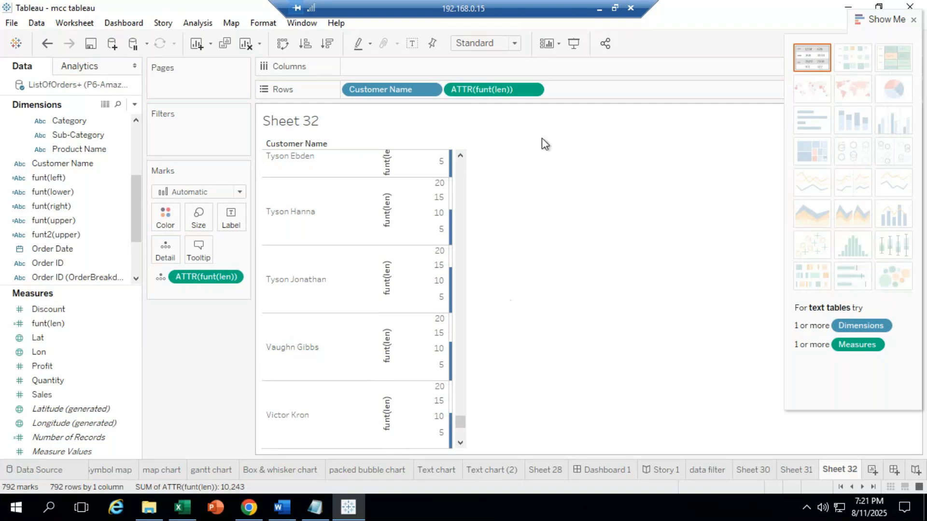
key("ctrl+m")
Step: Rename Sheet 32 to 'len funt' and switch back to the empty Sheet 33
right_click(814, 473)
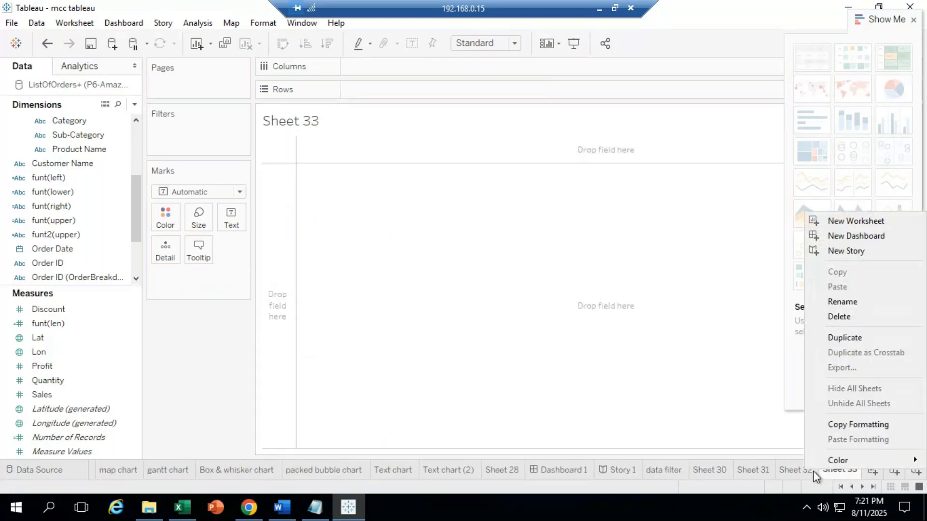
left_click(793, 472)
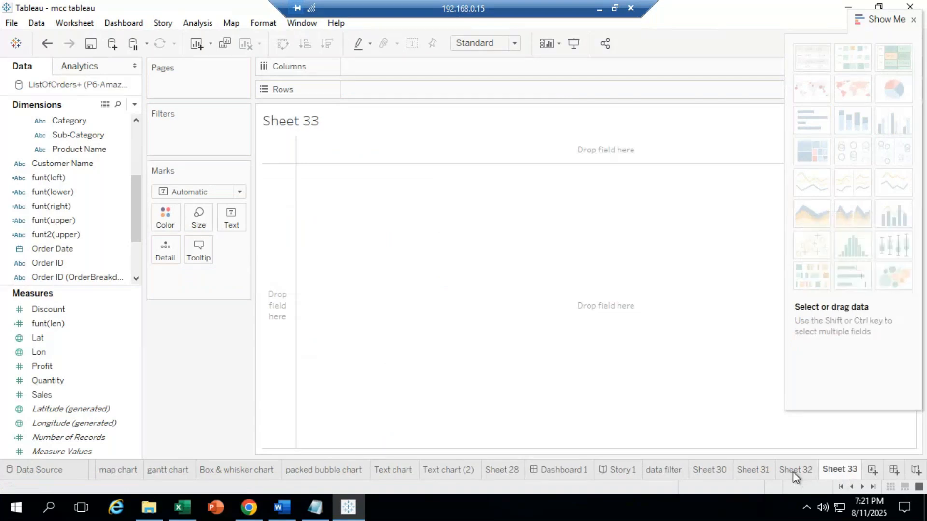
left_click(792, 471)
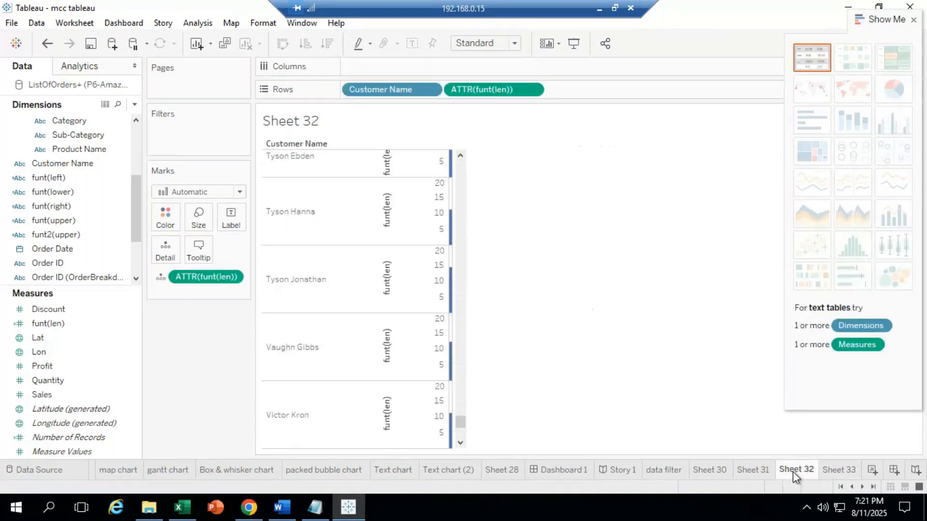
double_click(793, 471)
key("BackSpace")
type("len fun")
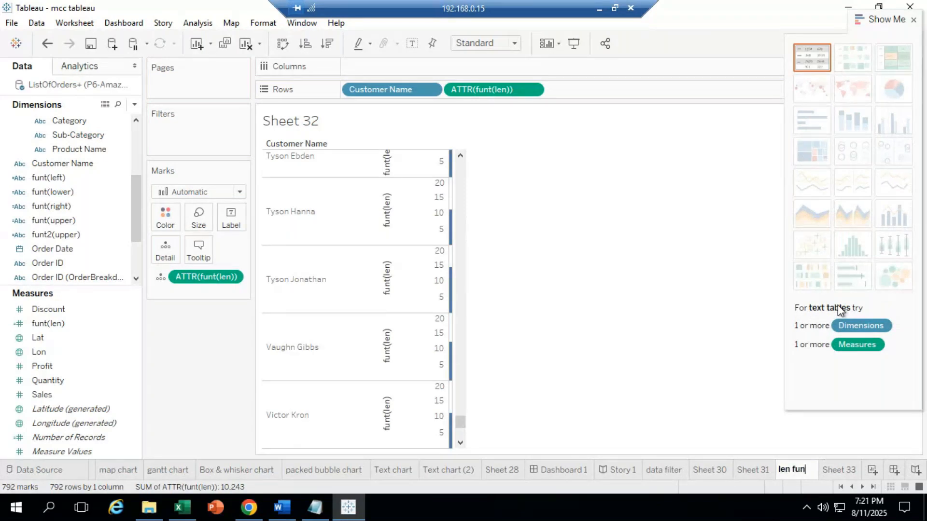
type("t")
key("Return")
left_click(838, 470)
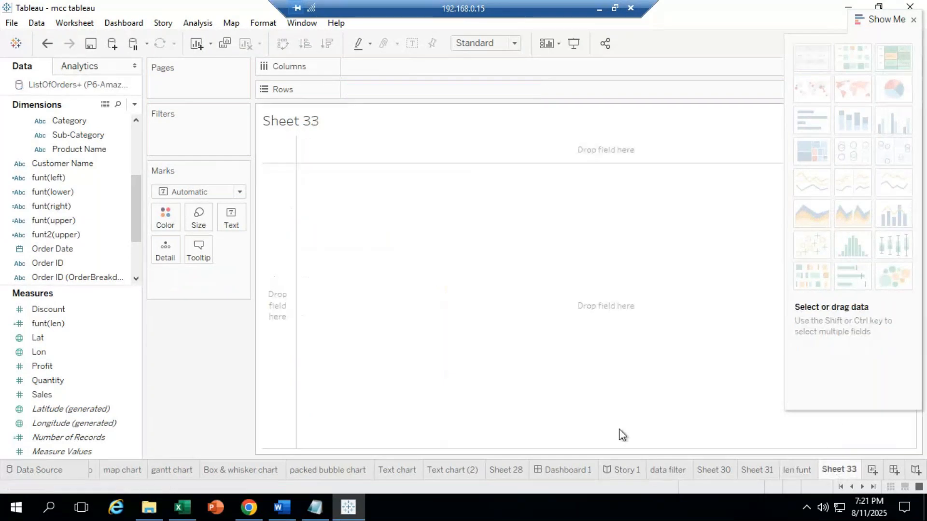
Step: Place Order ID on Sheet 33's Rows, listing all 4117 order IDs as a text table
left_click(120, 235)
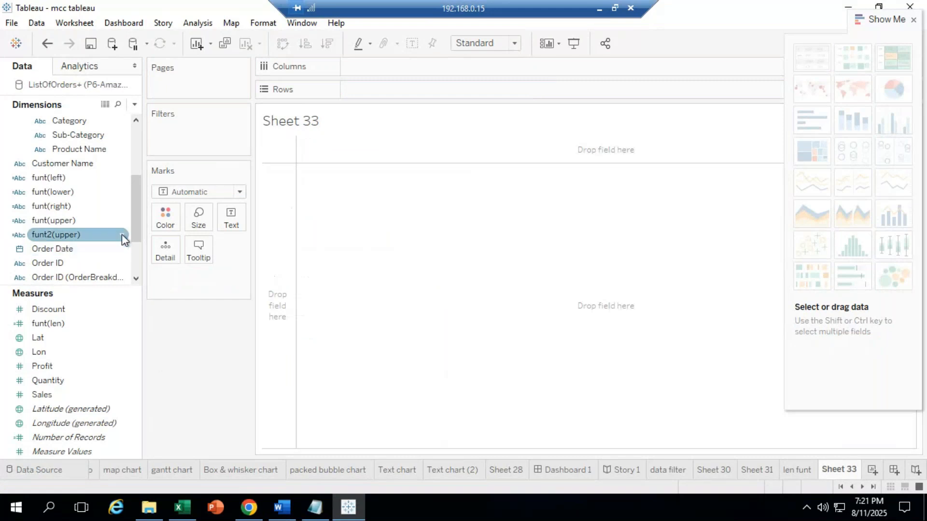
left_click(51, 267)
mouse_move(51, 268)
left_mouse_down()
mouse_move(101, 256)
mouse_move(267, 118)
mouse_move(369, 86)
left_mouse_up()
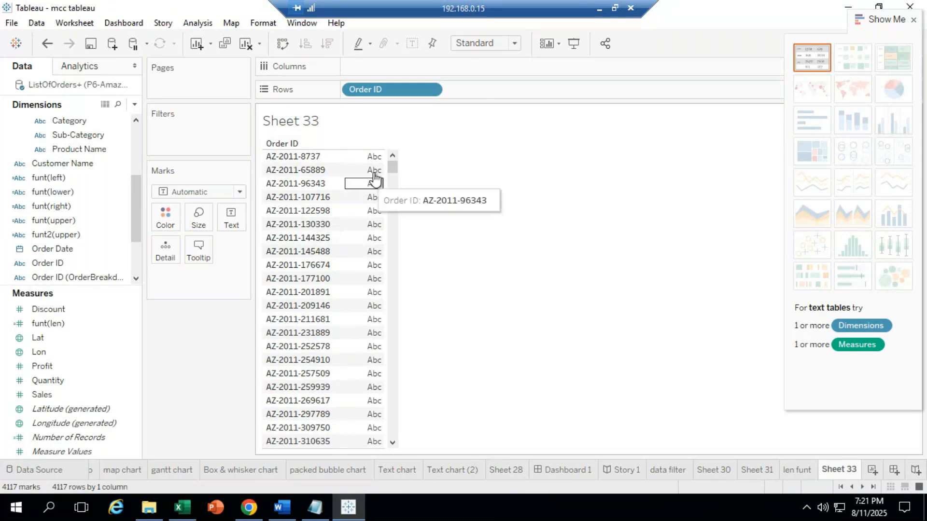
left_click_drag(396, 164, 391, 319)
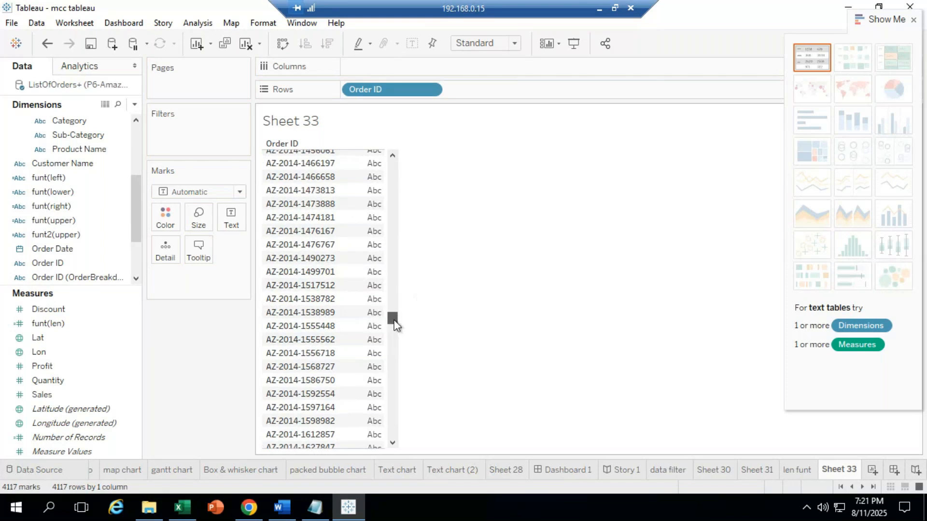
left_click_drag(394, 325, 391, 401)
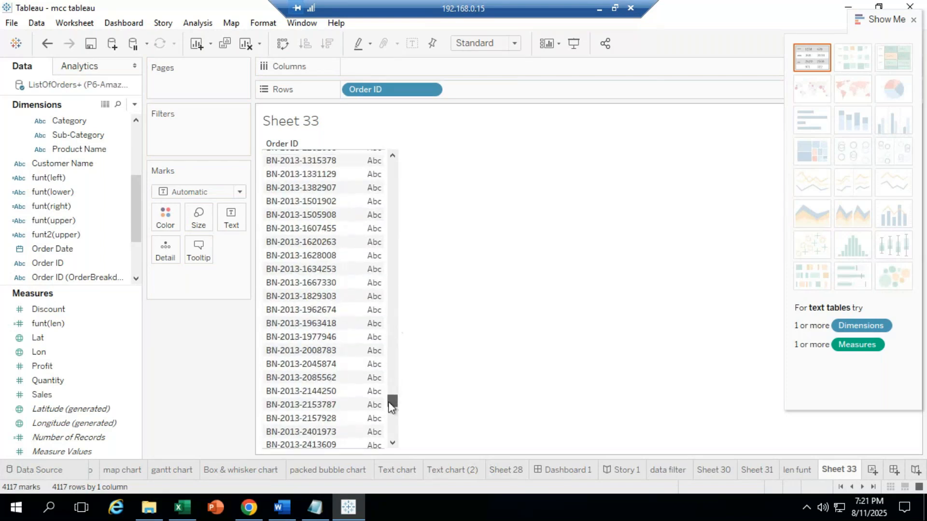
left_click_drag(407, 191, 394, 119)
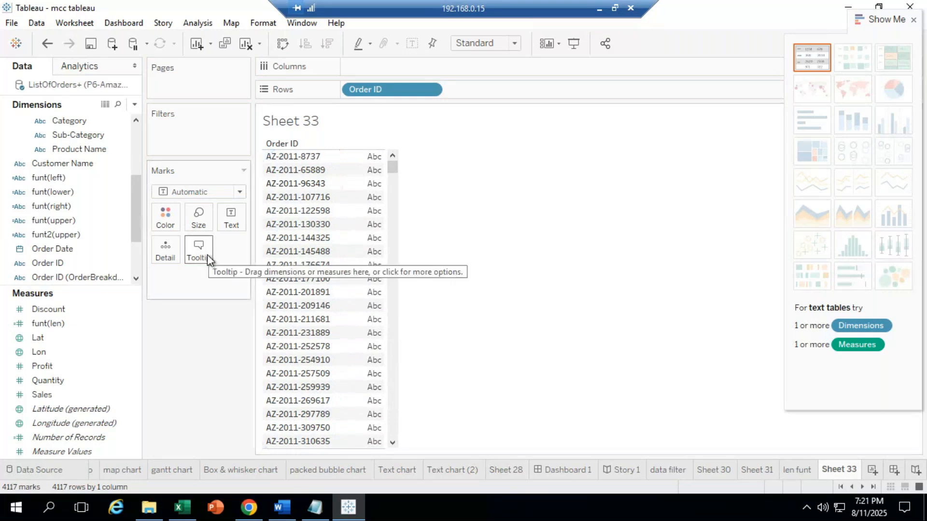
mouse_move(249, 507)
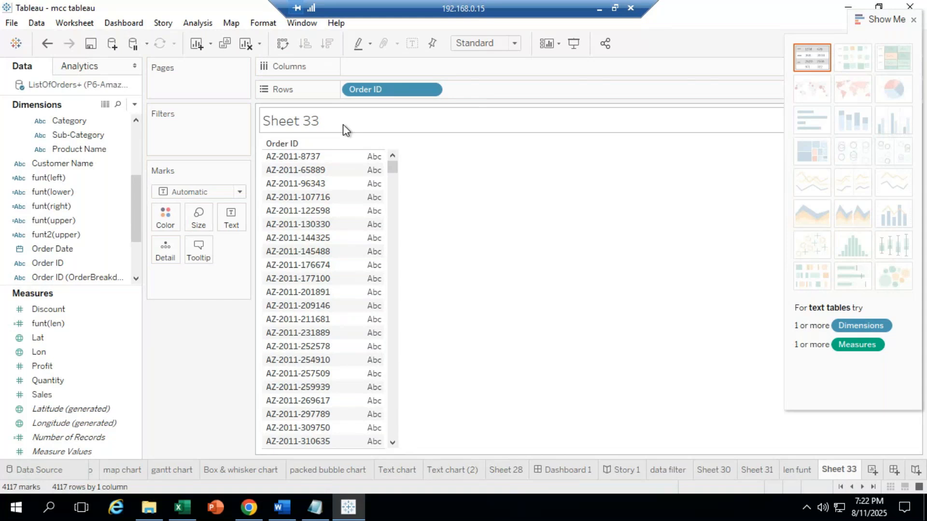
left_click(61, 261)
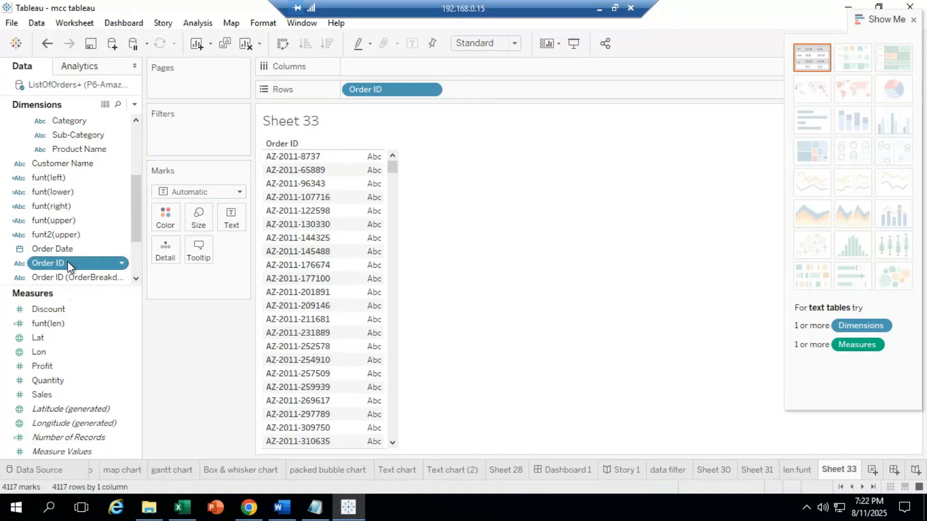
right_click(60, 262)
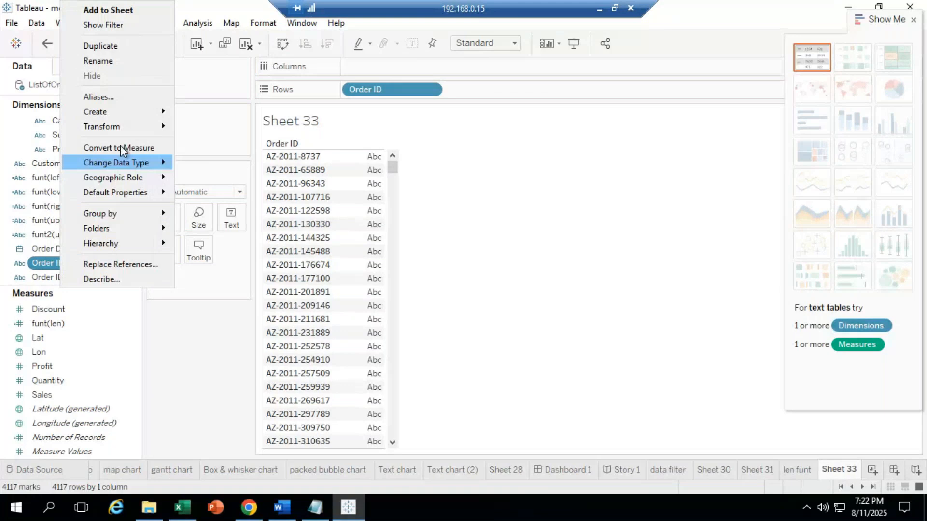
Step: Create a calculated field from Order ID and name it funt(split)
left_click(210, 112)
left_click_drag(368, 104, 139, 94)
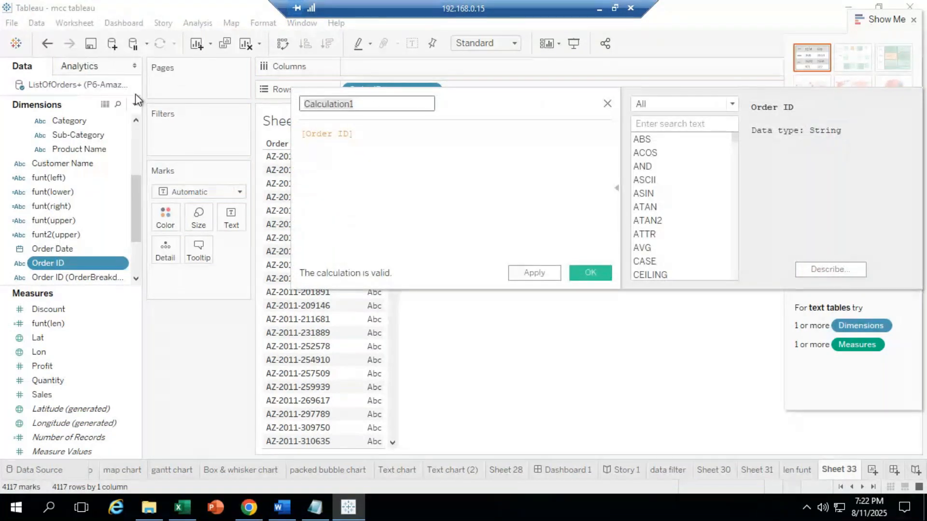
key("BackSpace")
type("spli")
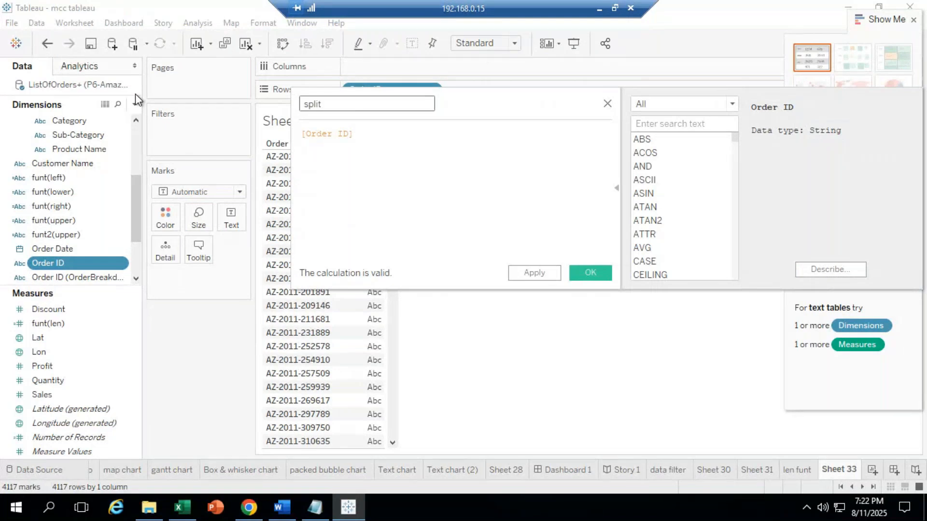
type("t")
key("BackSpace")
key("BackSpace")
key("BackSpace")
key("BackSpace")
key("BackSpace")
type("funt(")
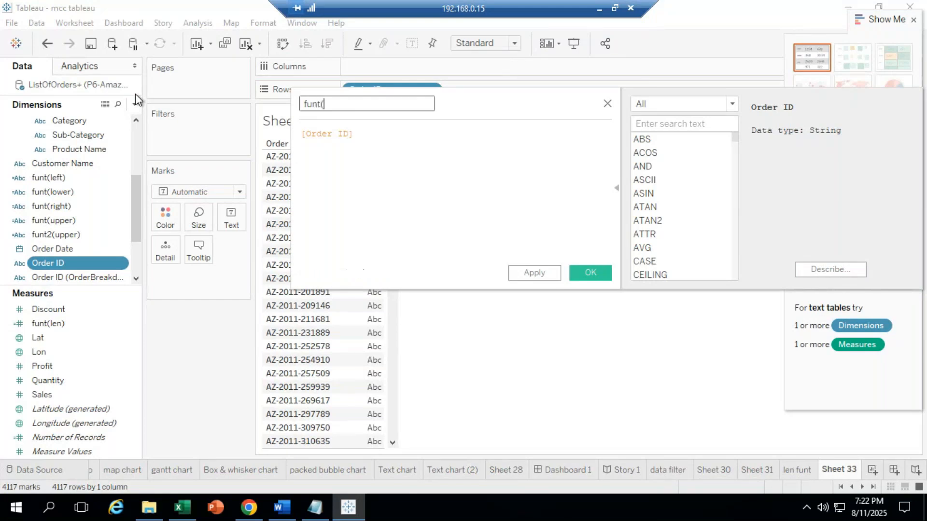
type("split)")
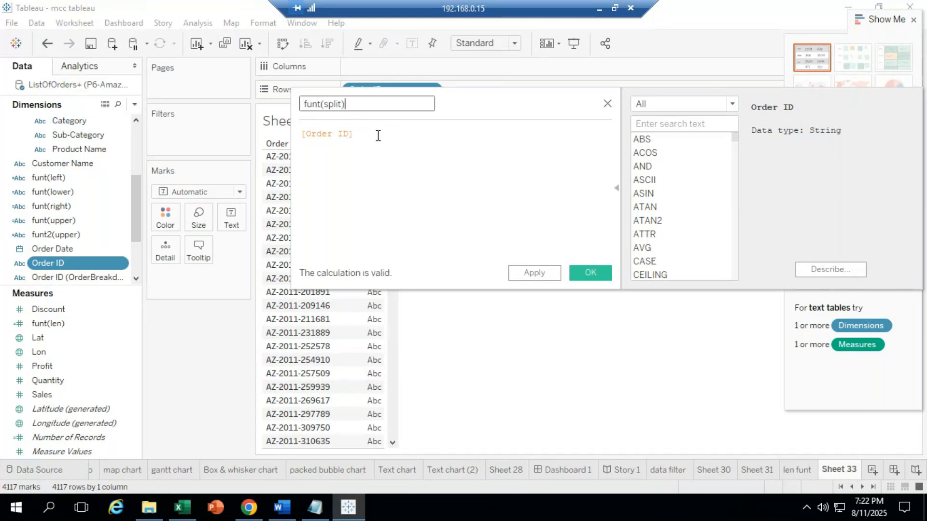
Step: Replace the formula with SPLIT([Order ID], ready for the delimiter
left_click_drag(378, 135, 236, 131)
type("spli")
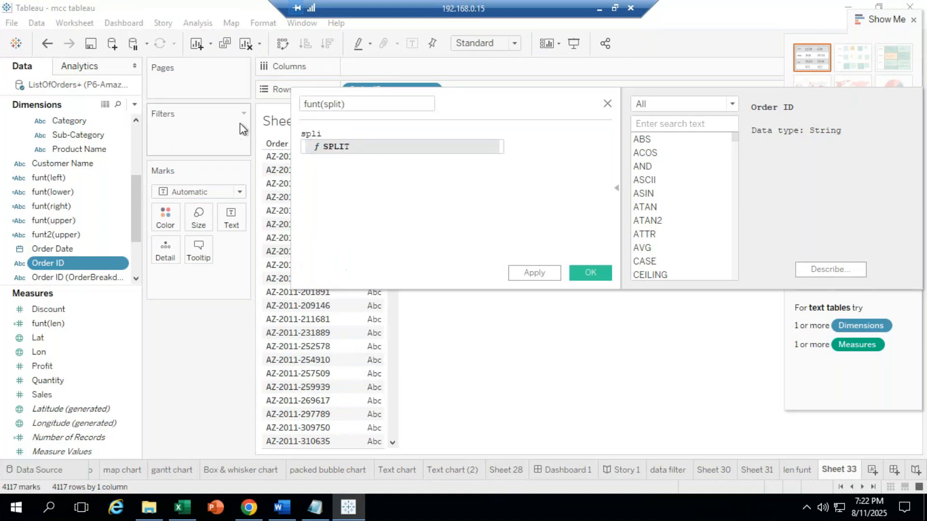
left_click(337, 150)
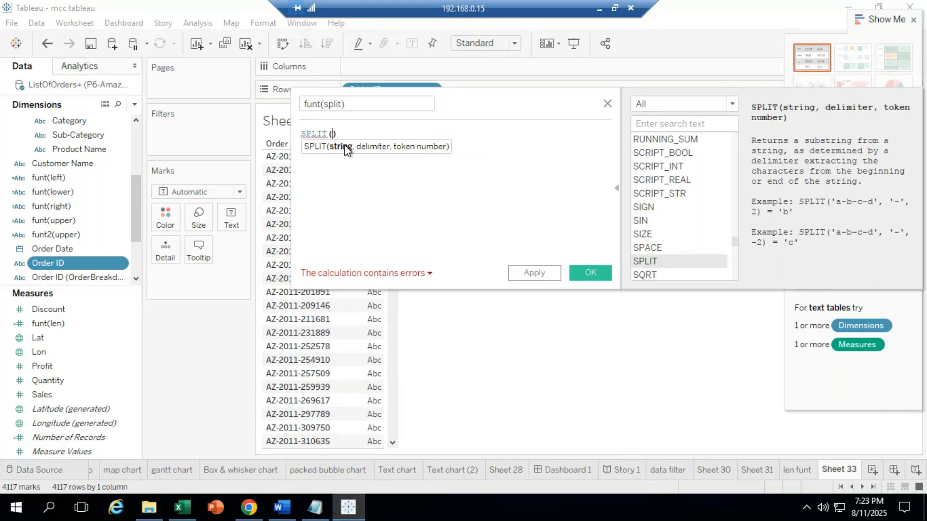
type("[or")
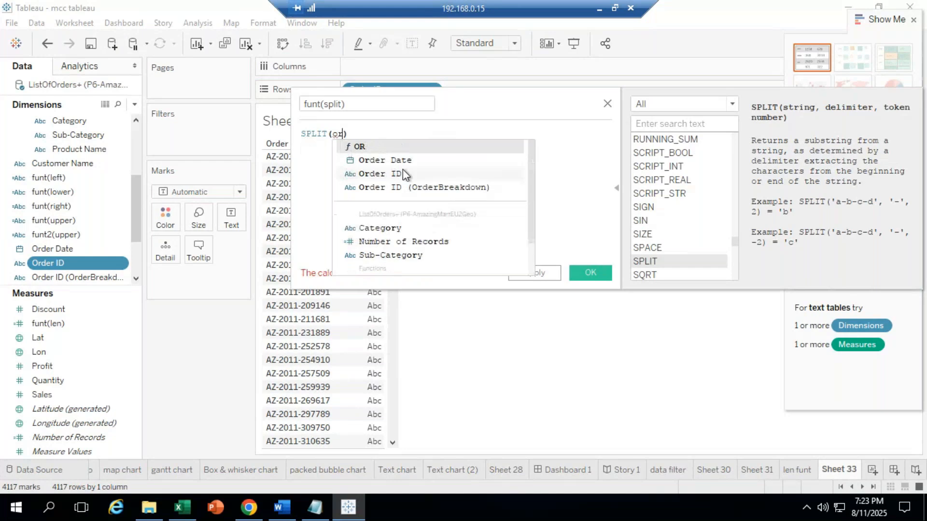
left_click(403, 169)
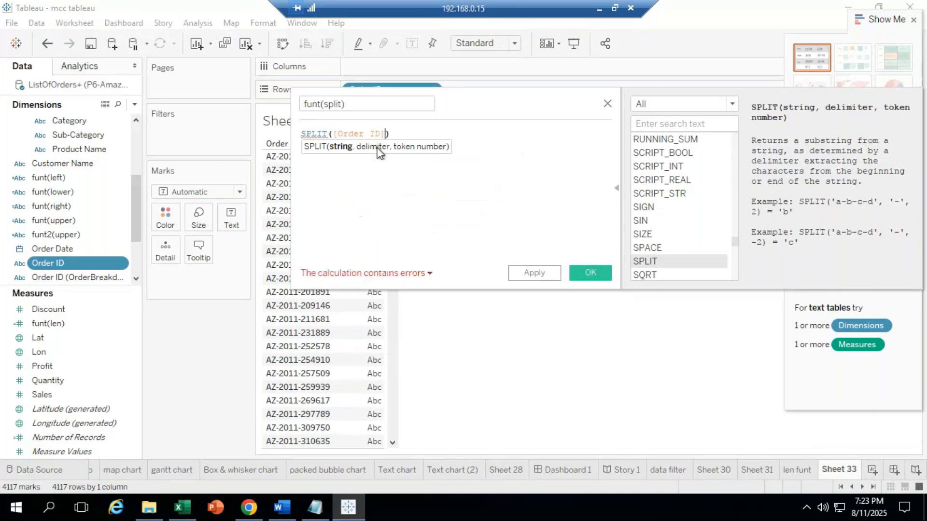
type(",")
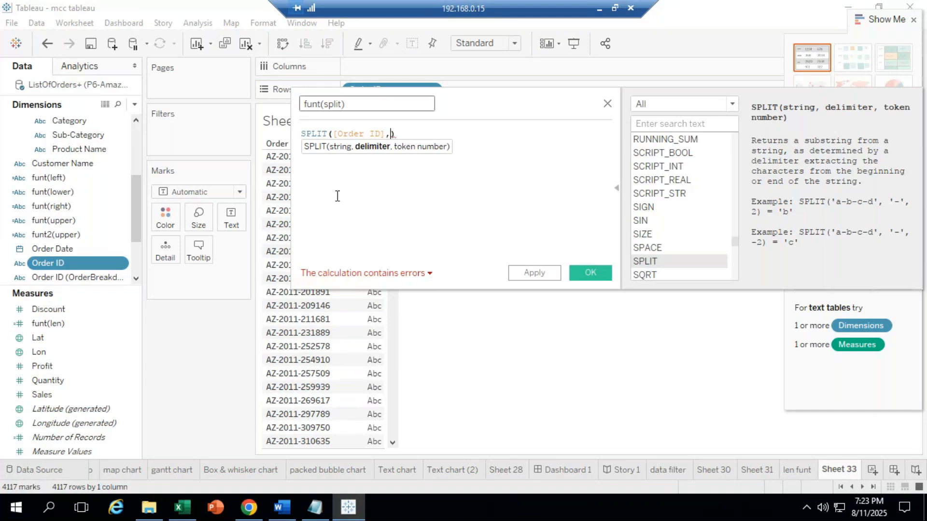
Step: In Excel's Book1, delete the leftover test values in the F7:I13 block
left_click(198, 512)
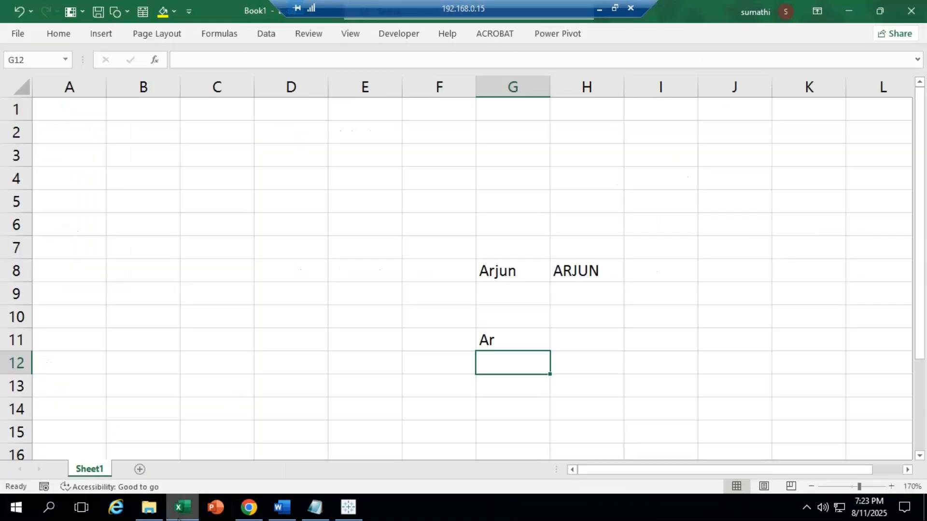
left_click_drag(464, 238, 531, 296)
left_click_drag(666, 399, 678, 431)
key("BackSpace")
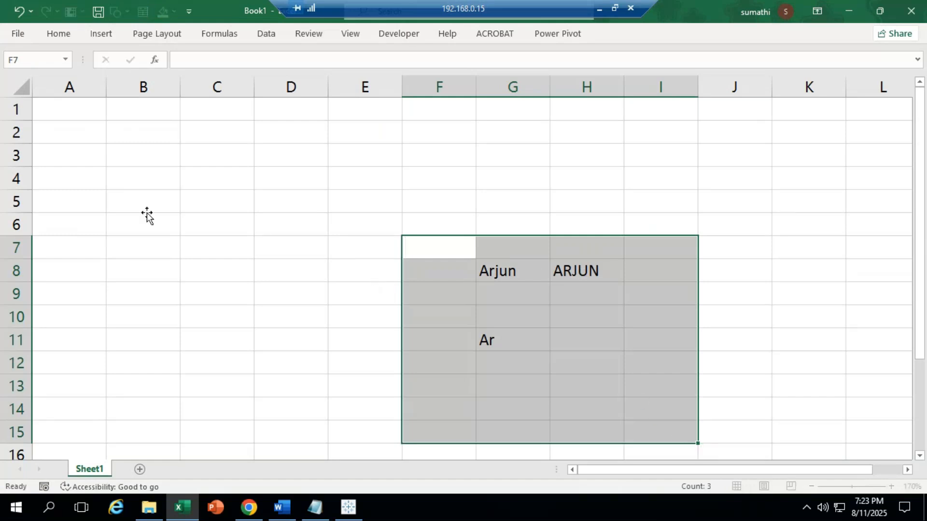
left_click(145, 210)
left_click_drag(439, 250, 676, 382)
key("Delete")
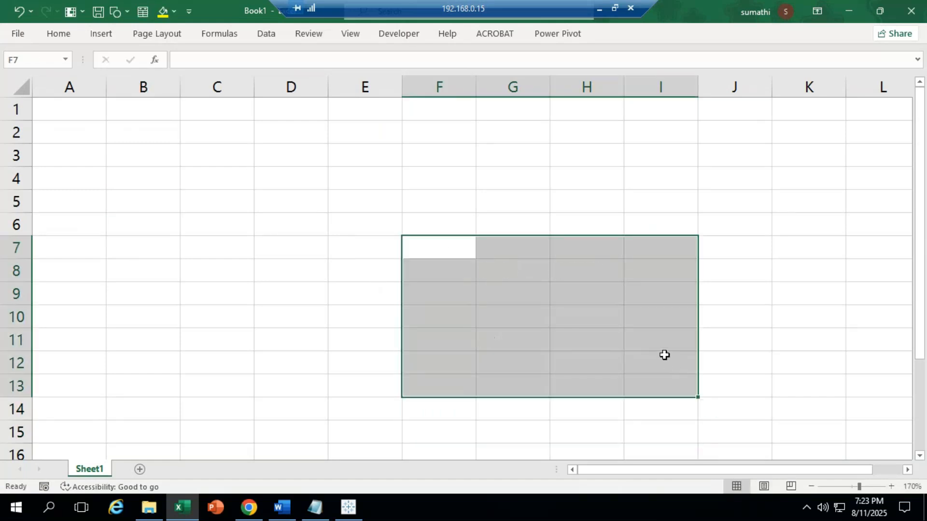
key("Left")
key("Left")
key("Left")
key("Left")
Step: Enter three first-and-last names in B3, B4 and B5, and widen column B to fit
left_click(138, 153)
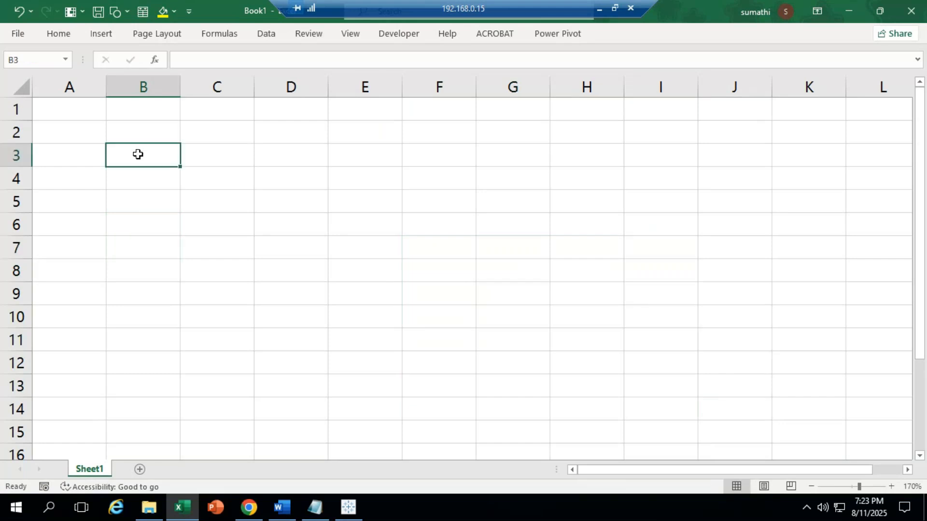
type("A")
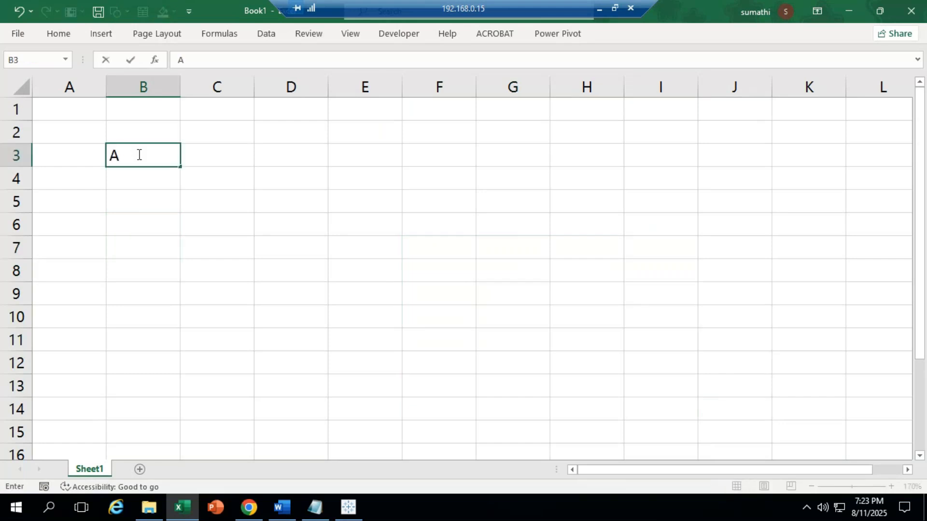
type("rjun redd")
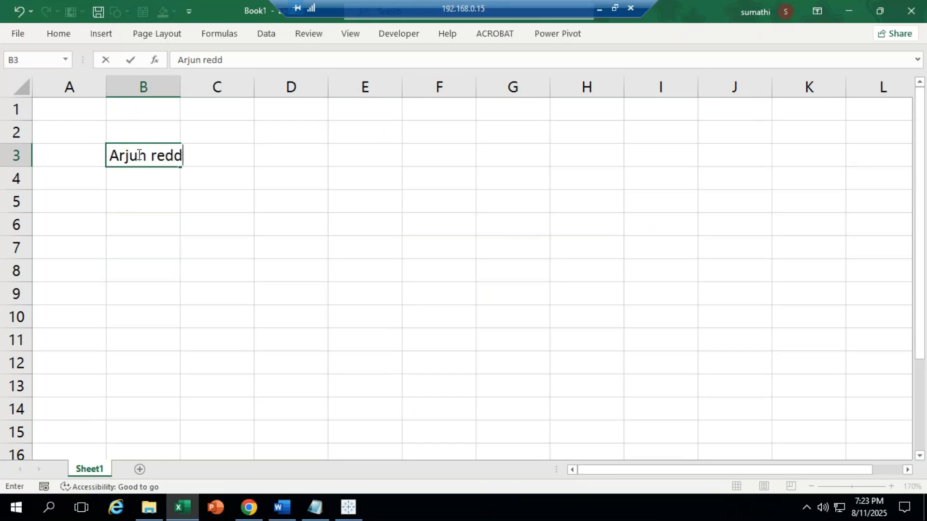
type("y")
key("Return")
type("pooja ")
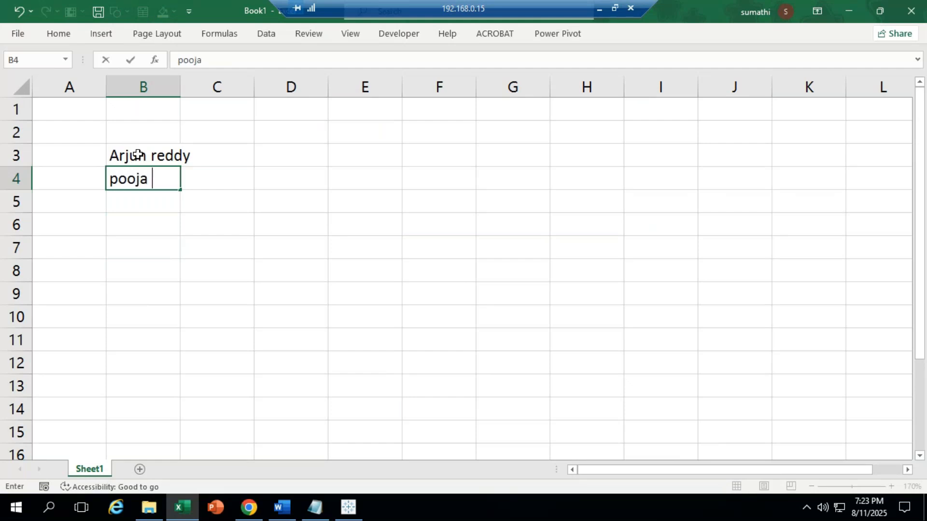
type("sharma")
key("ctrl+Return")
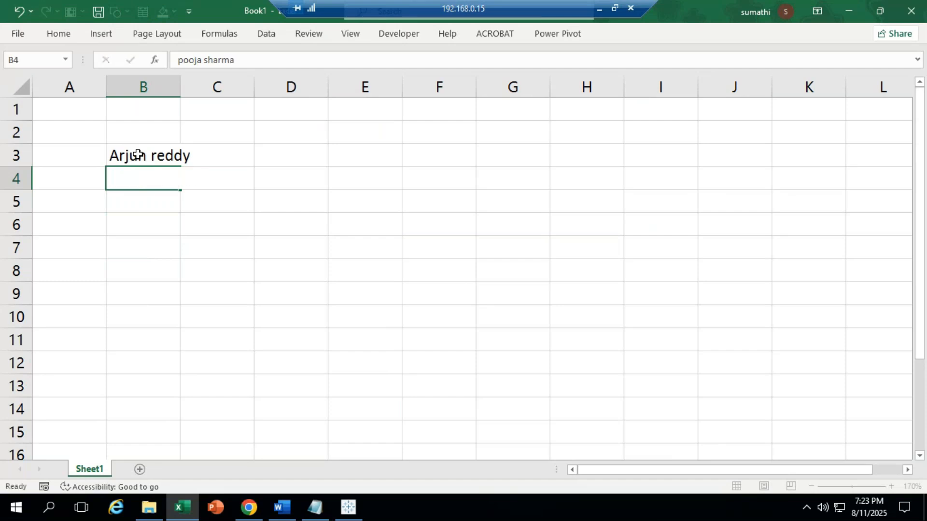
key("Return")
type("chara")
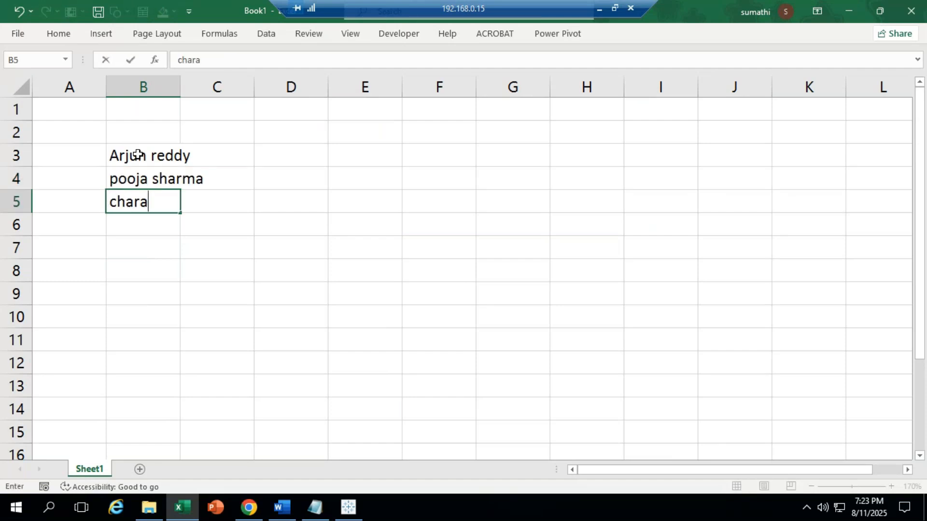
type("n gowda")
left_click(216, 340)
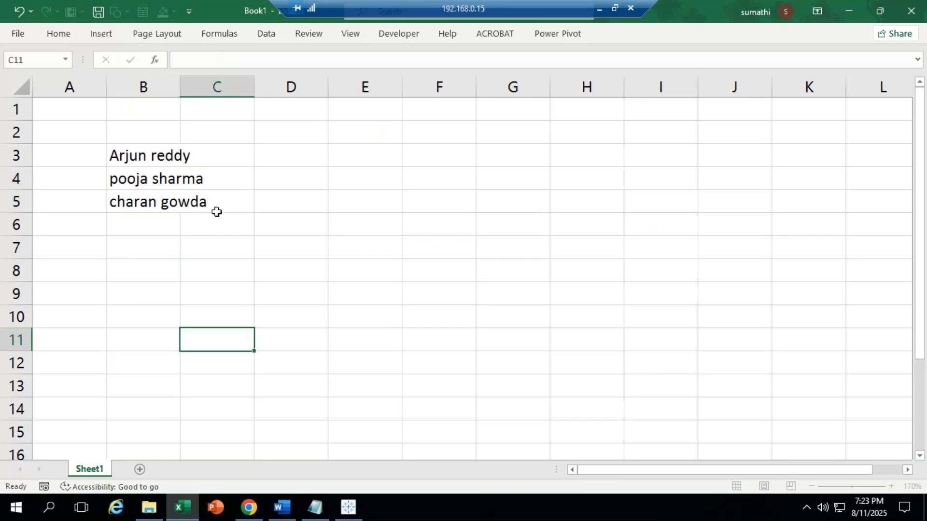
left_click_drag(180, 84, 227, 89)
Step: Select the names in B3:B5 and switch the ribbon to the Data tab
left_click(174, 243)
left_click(196, 161)
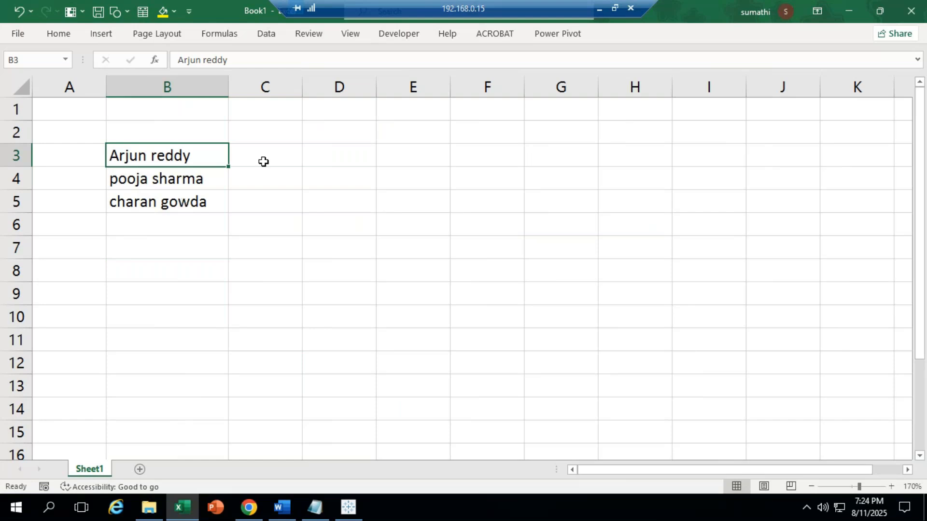
key("shift+Down")
key("shift+Down")
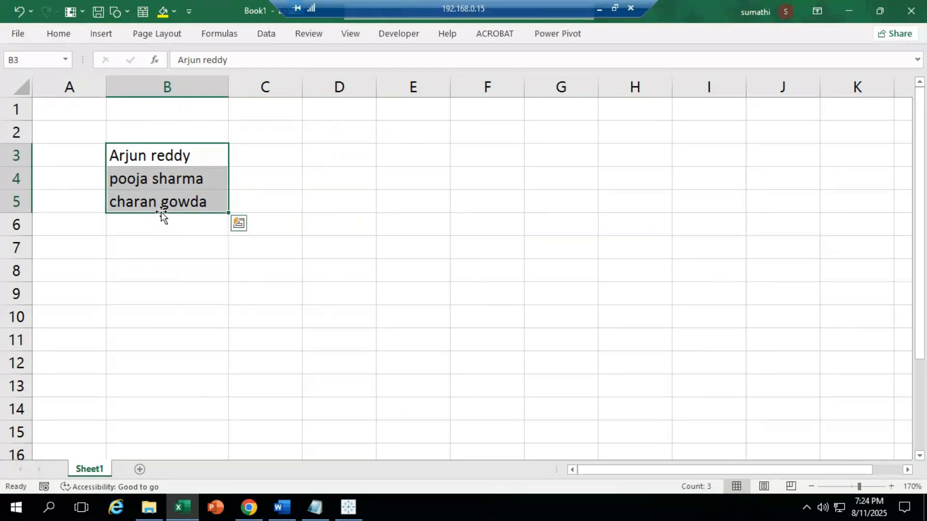
left_click(151, 158)
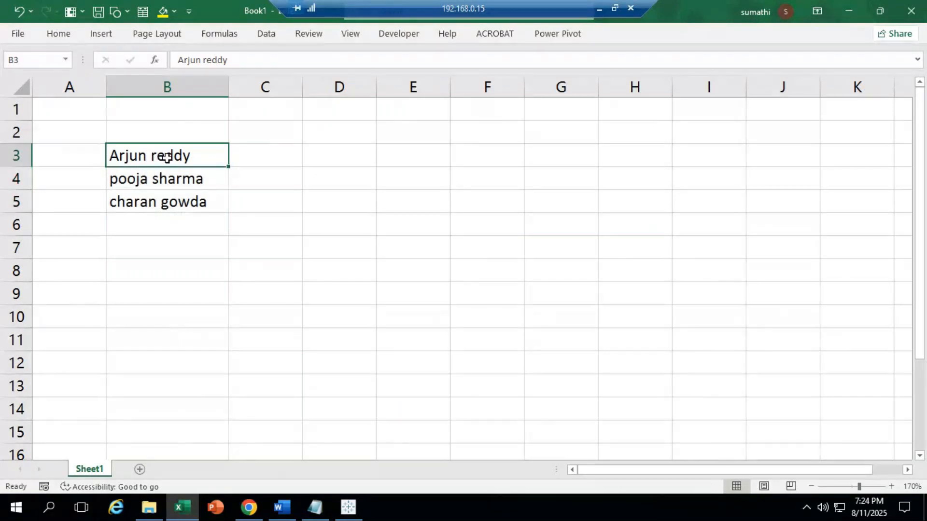
left_click(125, 178)
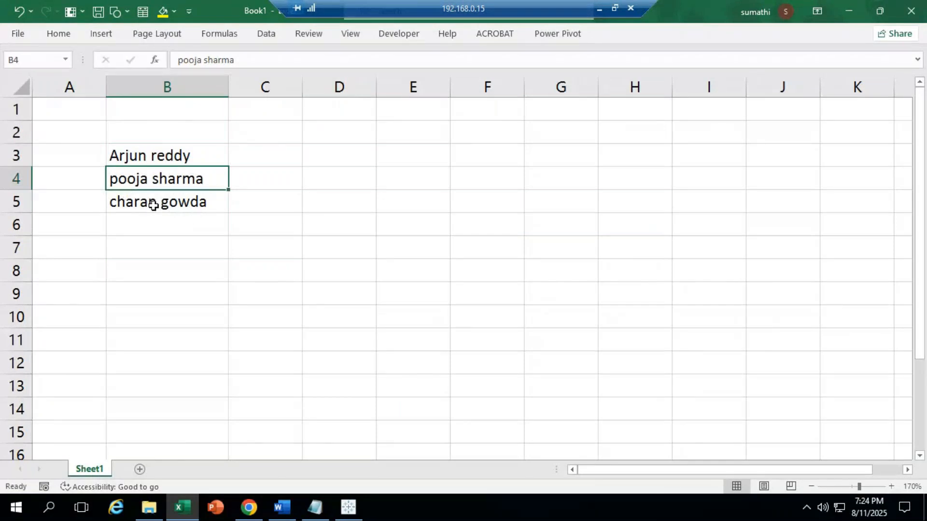
left_click(147, 155)
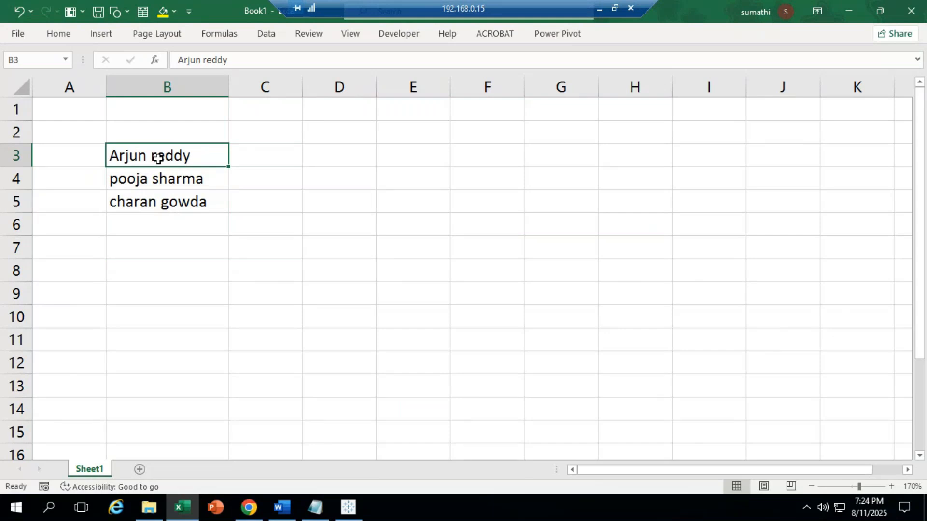
left_click(187, 200, "shift")
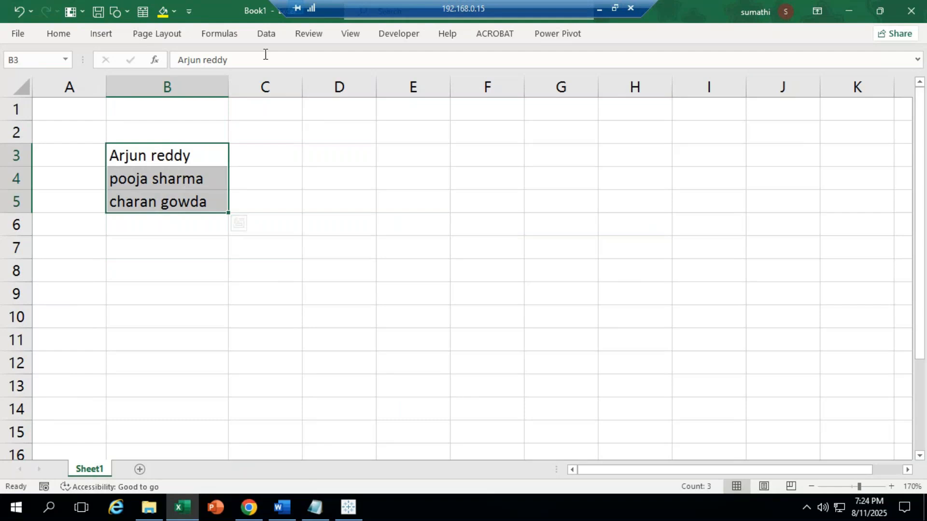
left_click(274, 34)
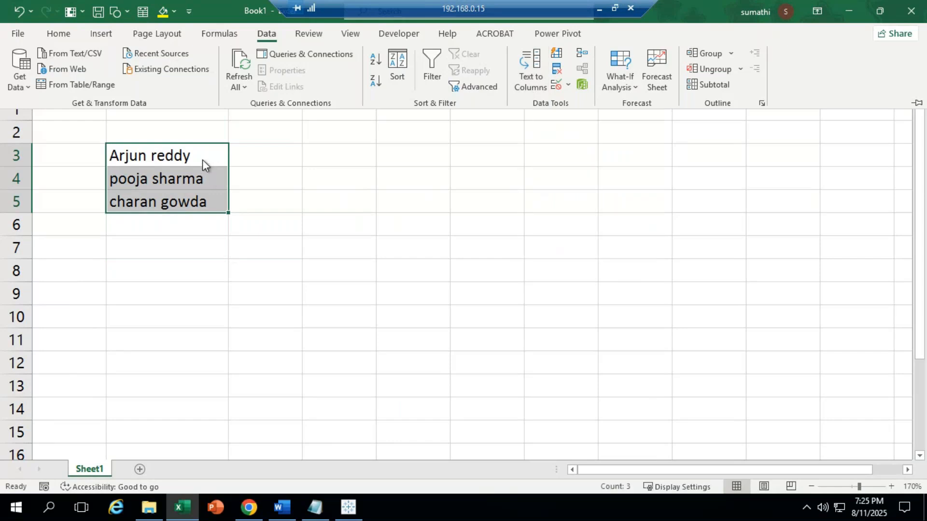
Step: Launch Text to Columns, keep Delimited, and advance to Step 2 of 3
left_click(522, 82)
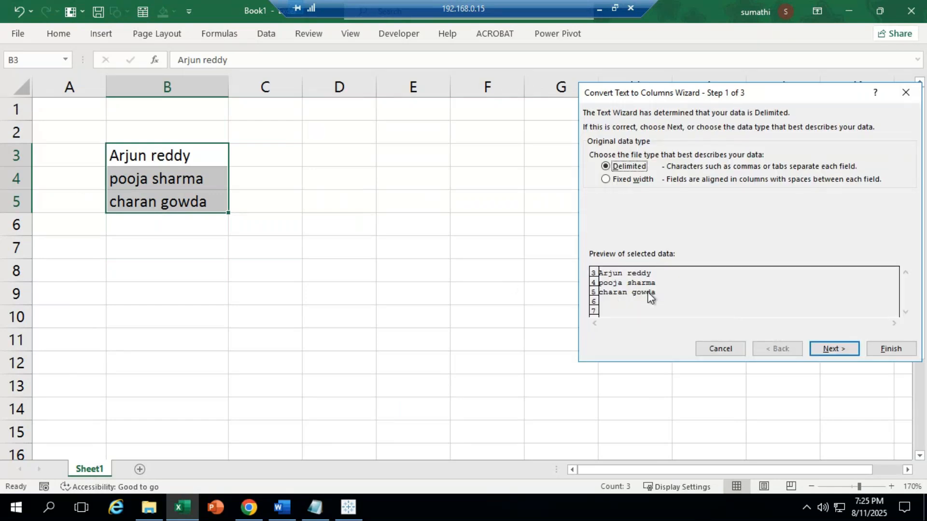
left_click(827, 354)
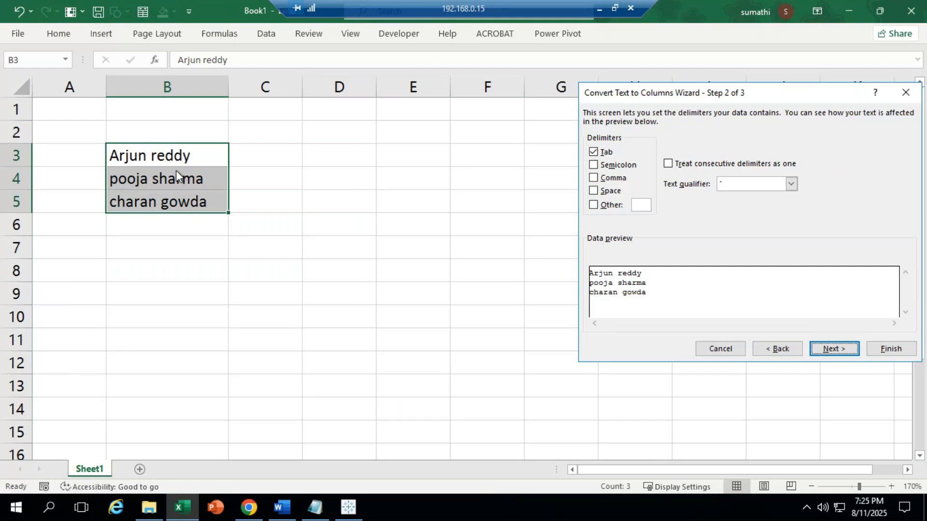
Step: Split the names at the space instead of tabs, with the results going to C3
left_click(594, 152)
key("super+plus")
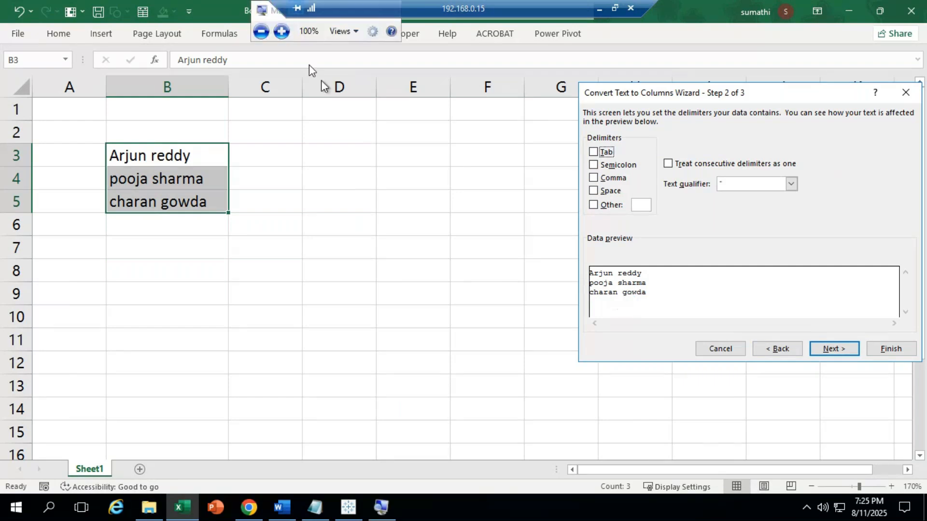
left_click(282, 31)
left_click(281, 33)
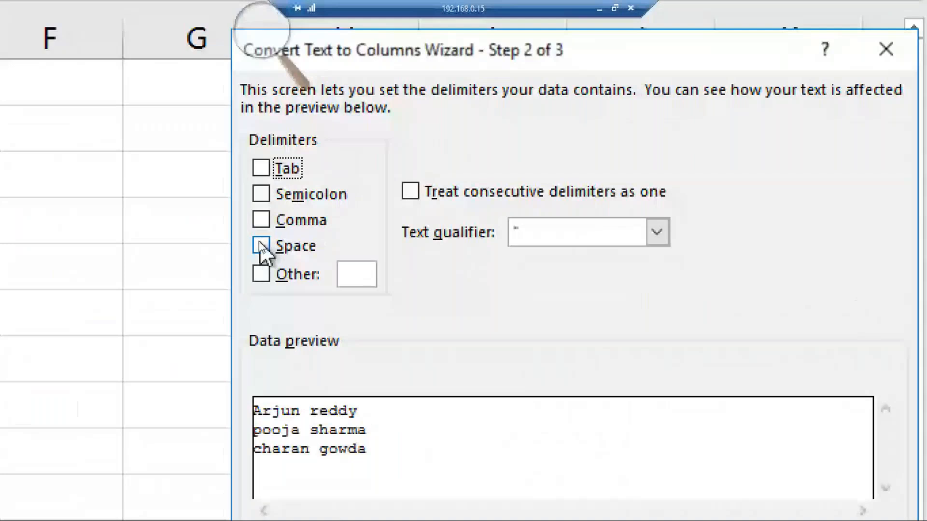
left_click(263, 89)
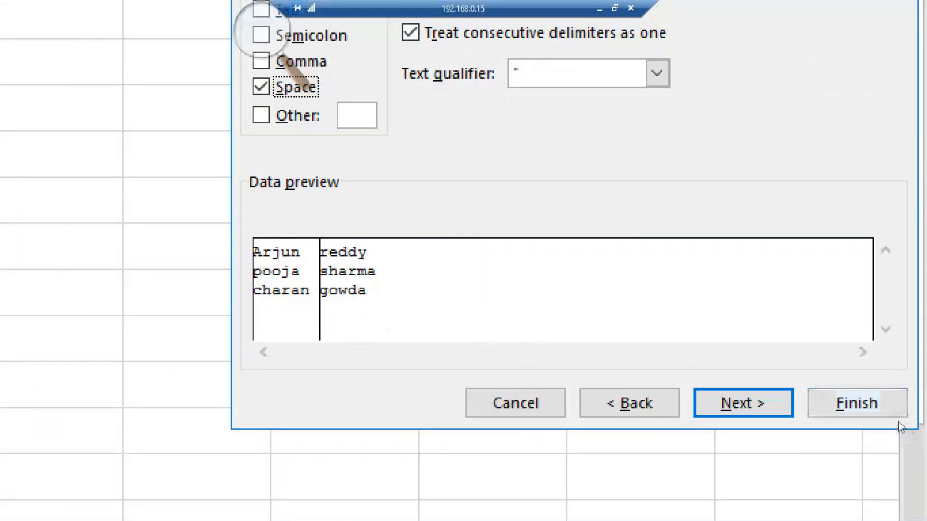
left_click(758, 410)
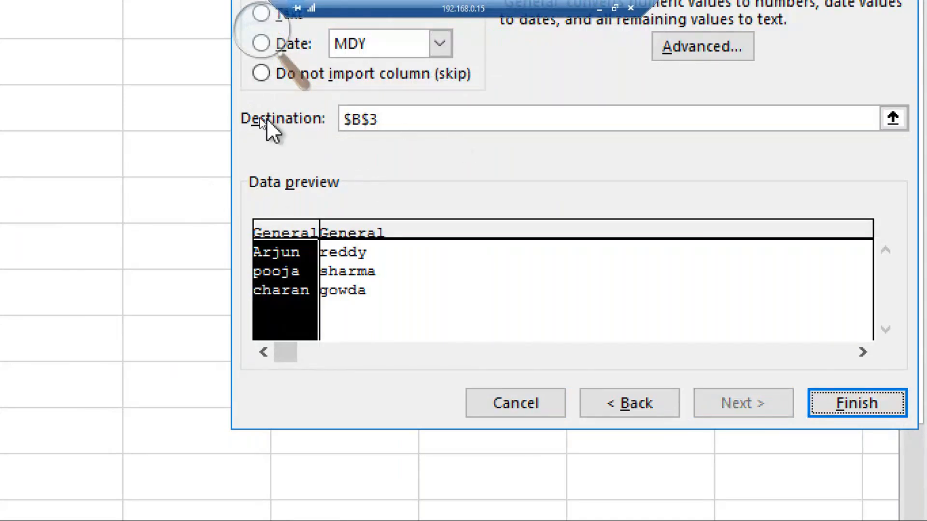
left_click(398, 119)
key("BackSpace")
key("BackSpace")
key("BackSpace")
key("BackSpace")
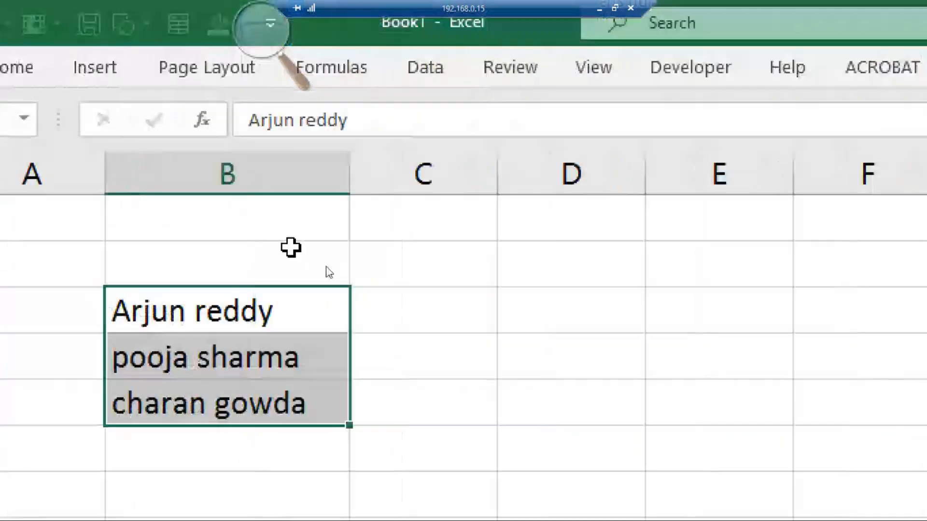
left_click(406, 309)
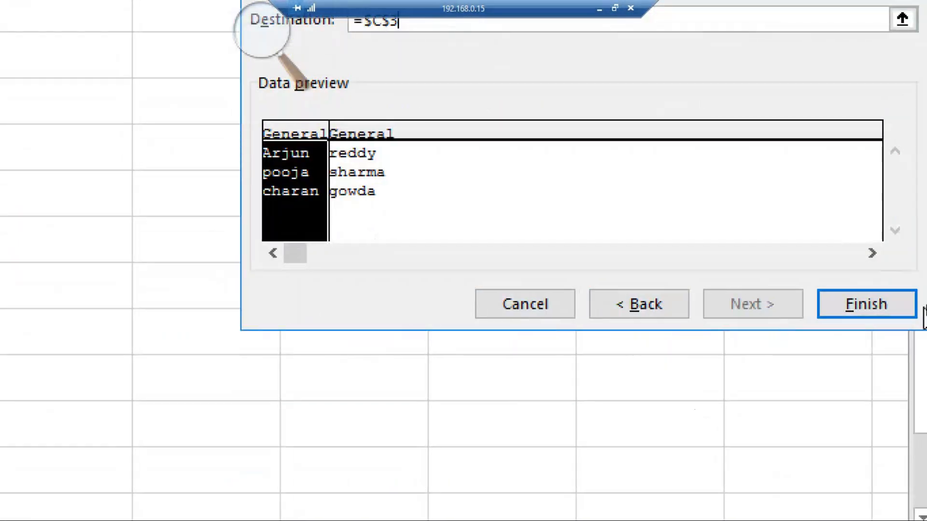
left_click(832, 311)
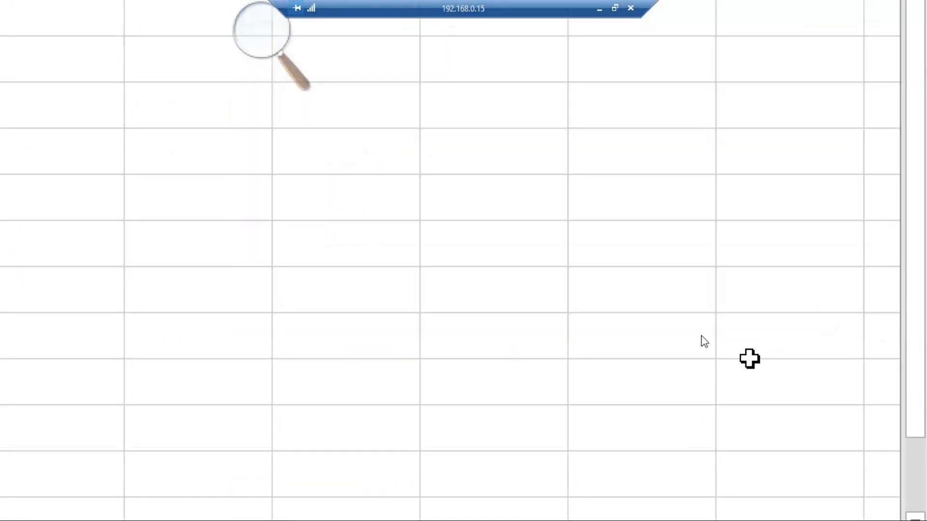
Step: Clear the split first and last names from columns C and D
key("ctrl+minus")
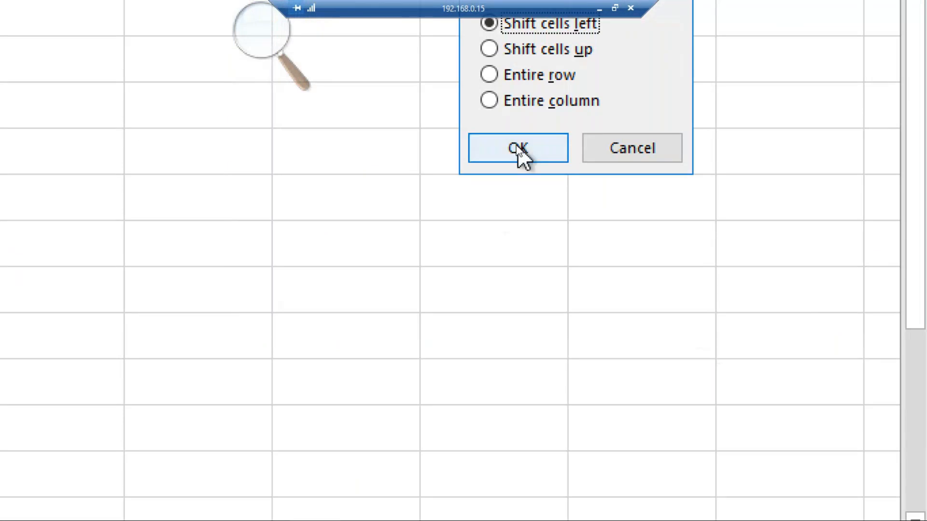
left_click(601, 149)
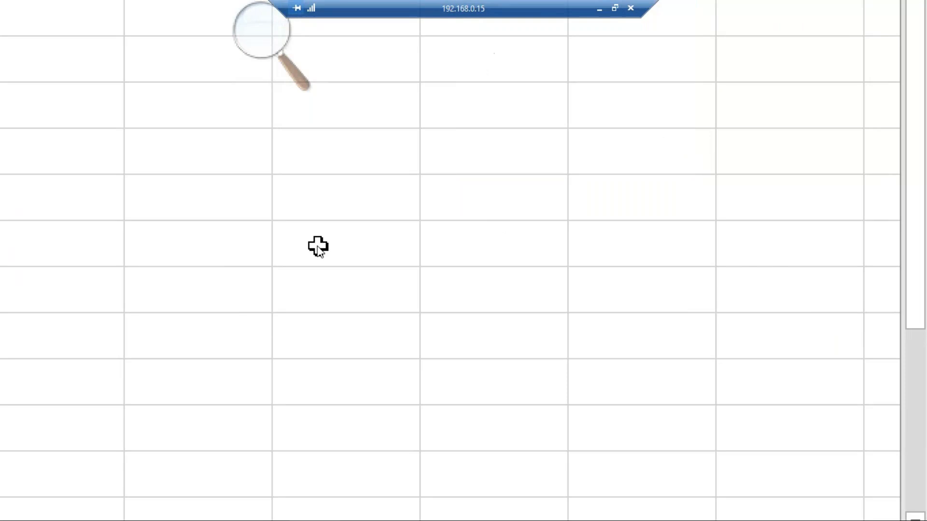
key("super+minus")
key("super+minus")
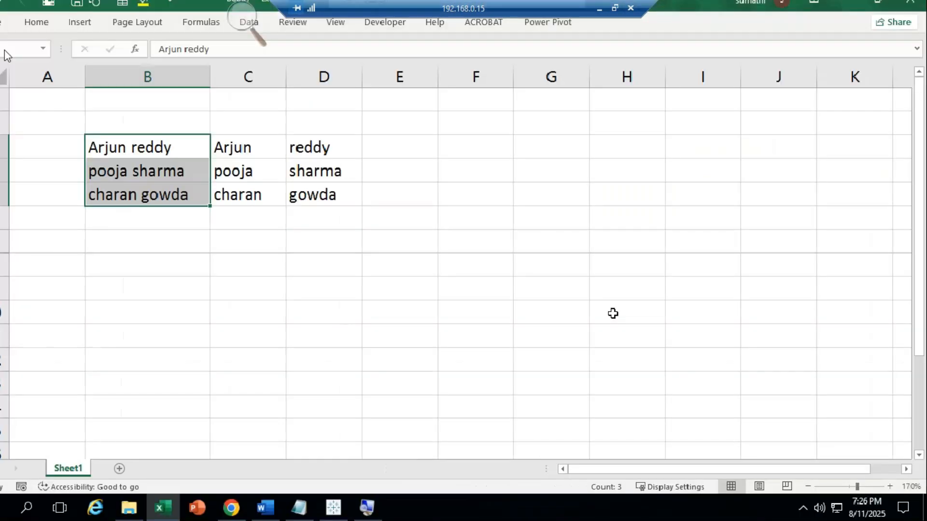
left_click(295, 156)
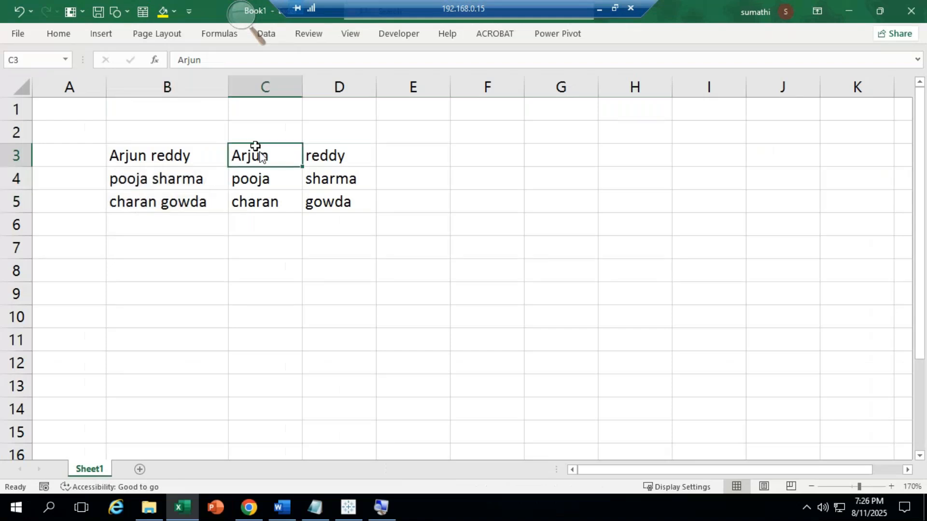
left_click_drag(255, 147, 320, 208)
key("BackSpace")
left_click(413, 294)
left_click_drag(246, 160, 330, 231)
key("Delete")
Step: Select the three full names in B3:B5
left_click_drag(159, 132, 162, 202)
left_click(305, 185)
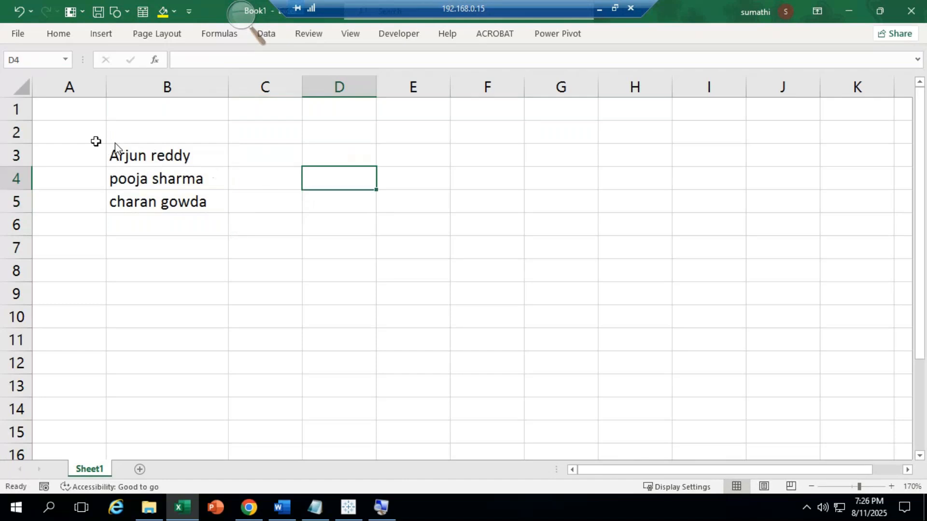
left_click_drag(134, 154, 143, 202)
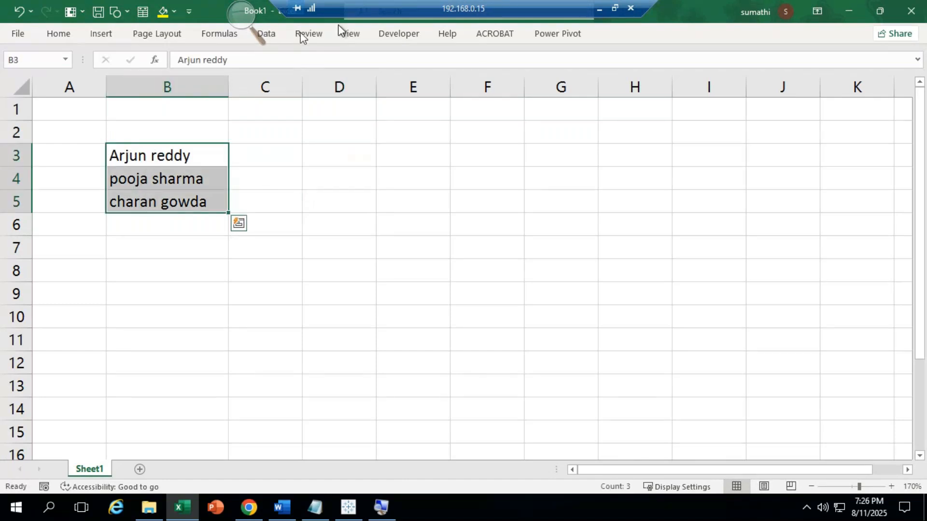
Step: Run Text to Columns on B3:B5, delimited by space, with the destination set to C3
left_click(269, 34)
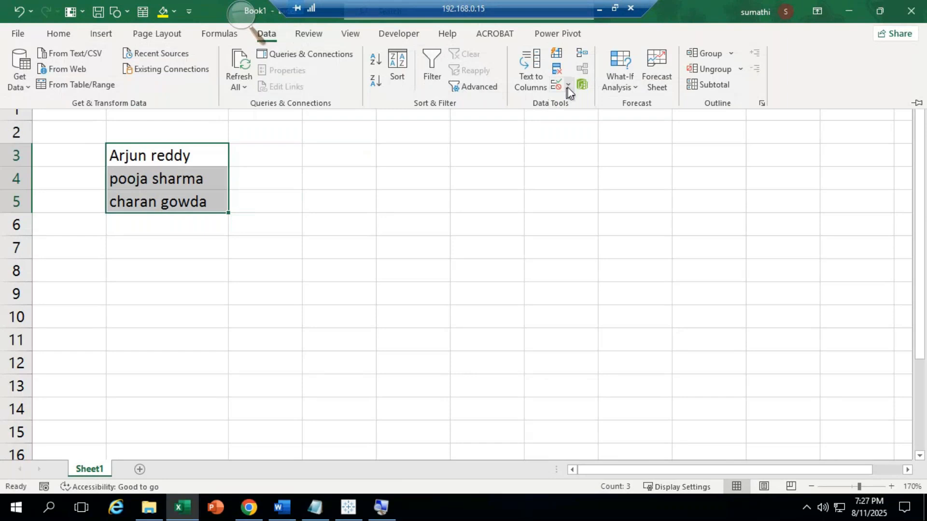
left_click(526, 89)
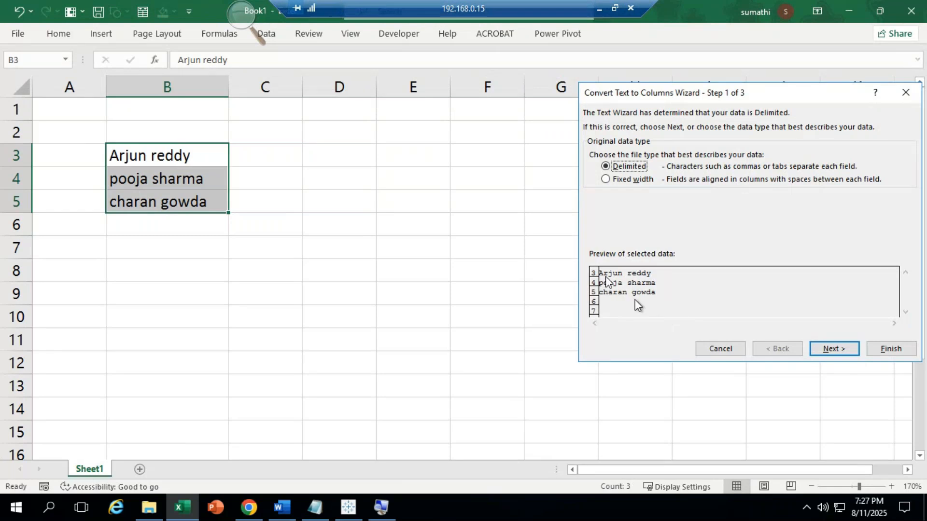
left_click(831, 348)
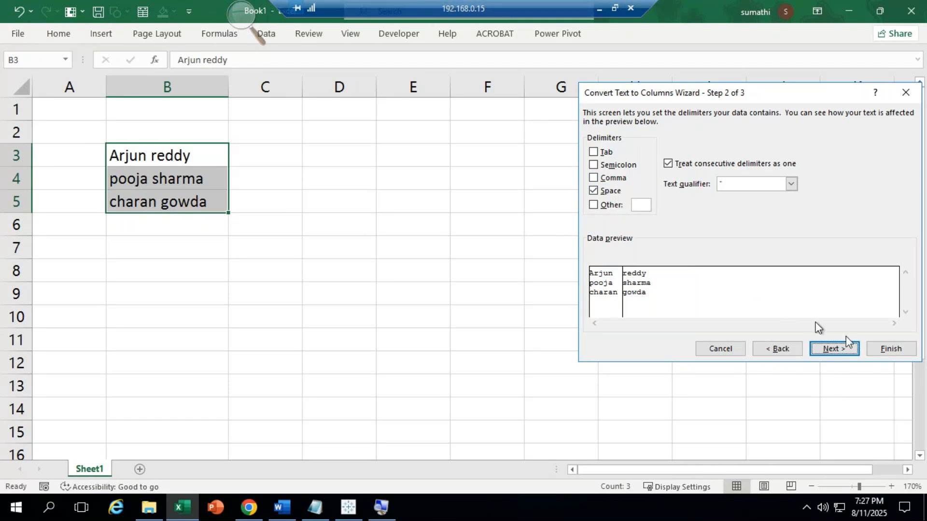
left_click(847, 347)
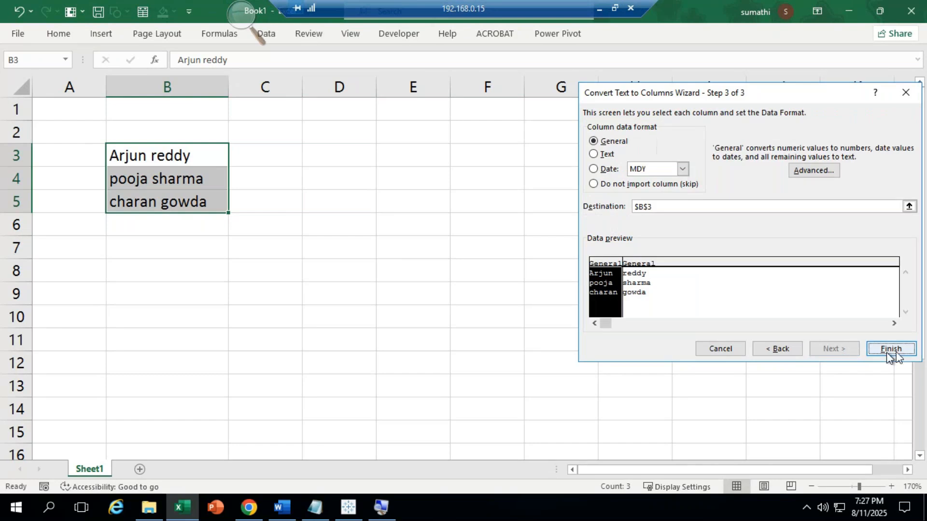
left_click(669, 207)
key("BackSpace")
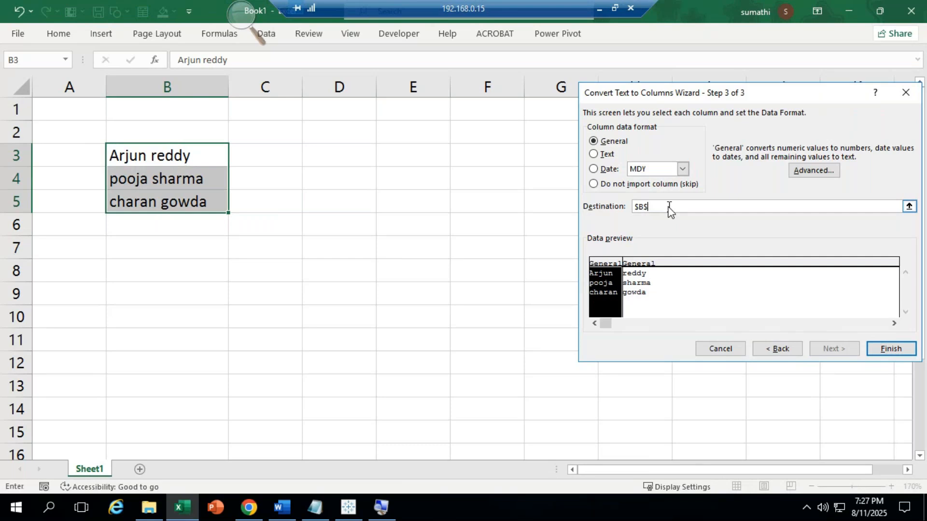
key("BackSpace")
key("BackSpace")
key("BackSpace")
left_click(282, 160)
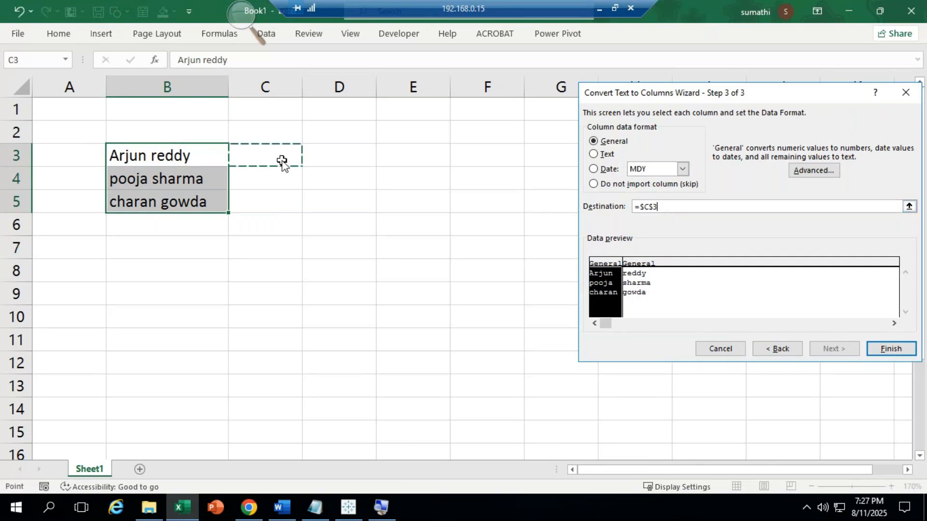
left_click(903, 353)
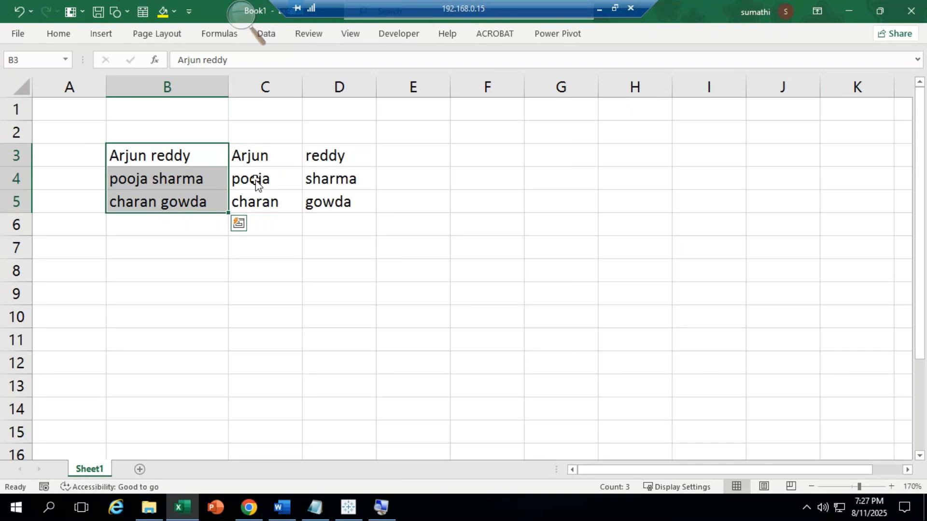
Step: In Tableau, trim the funt(split) formula back to SPLIT([Order ID], with no delimiter yet
left_click(356, 509)
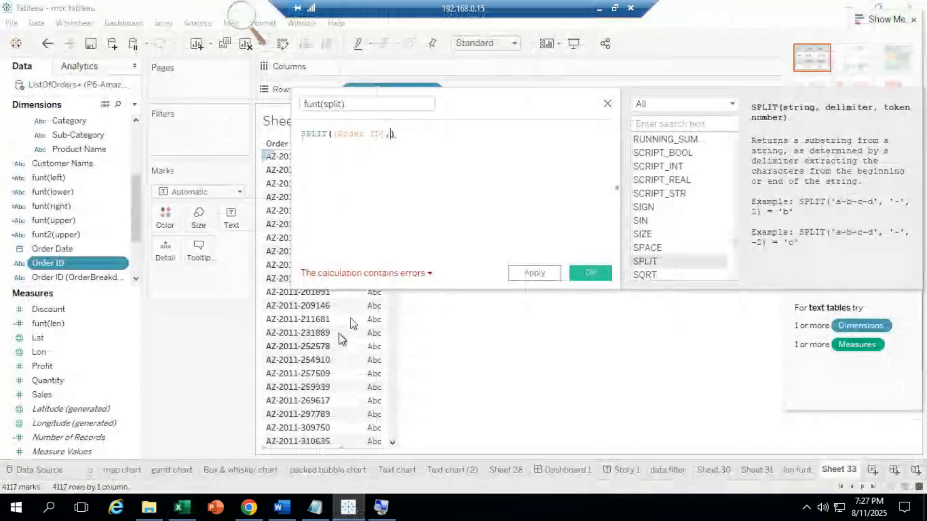
left_click(404, 136)
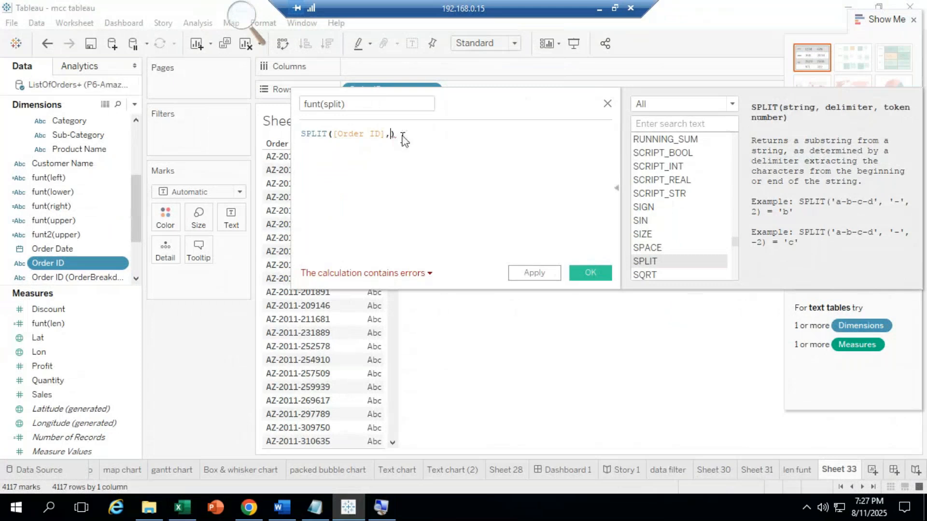
key("BackSpace")
key("BackSpace")
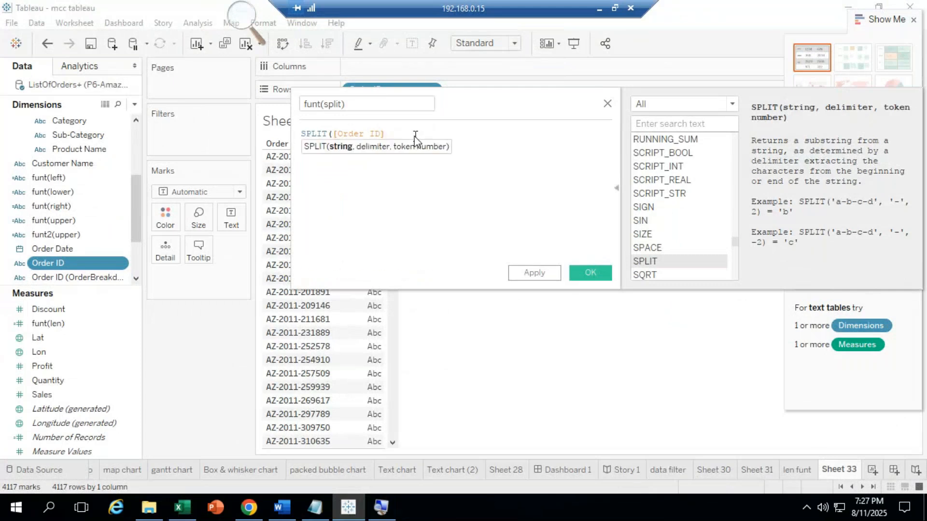
type(",")
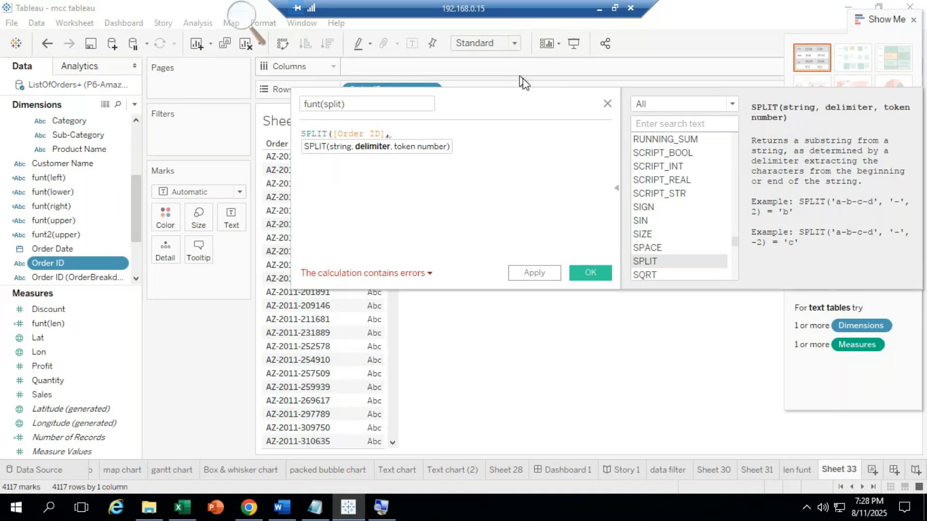
left_click_drag(501, 108, 658, 121)
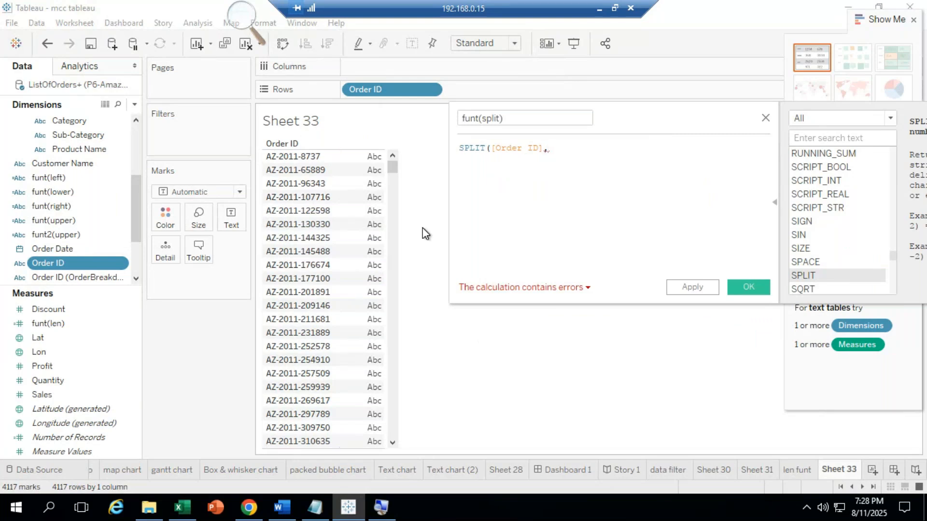
type("-")
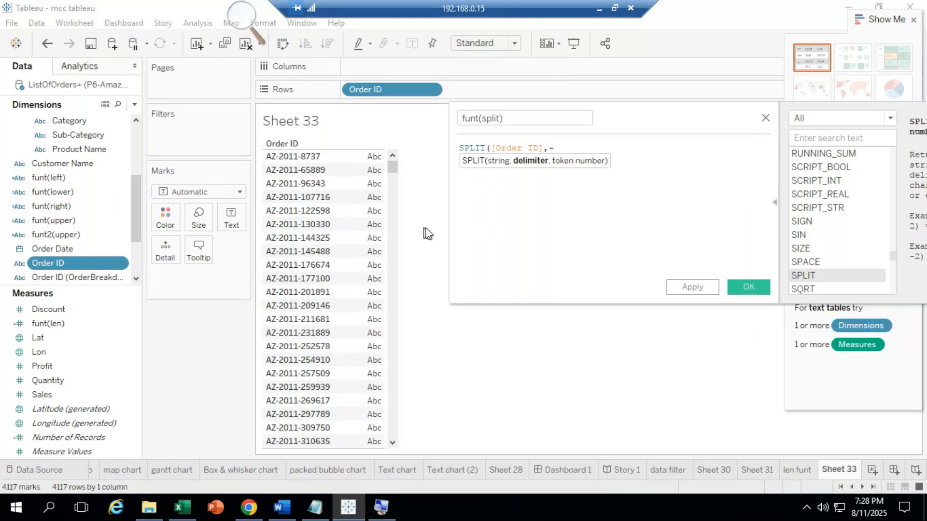
type(",")
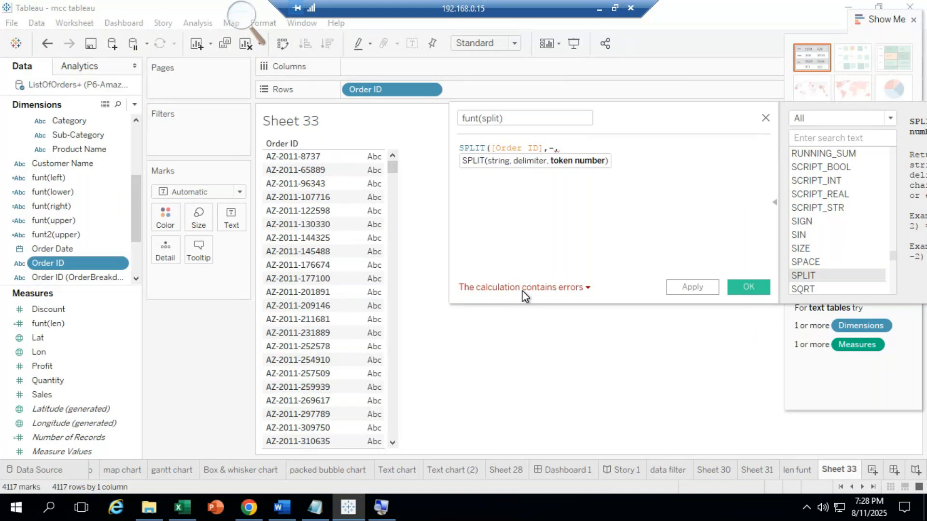
key("BackSpace")
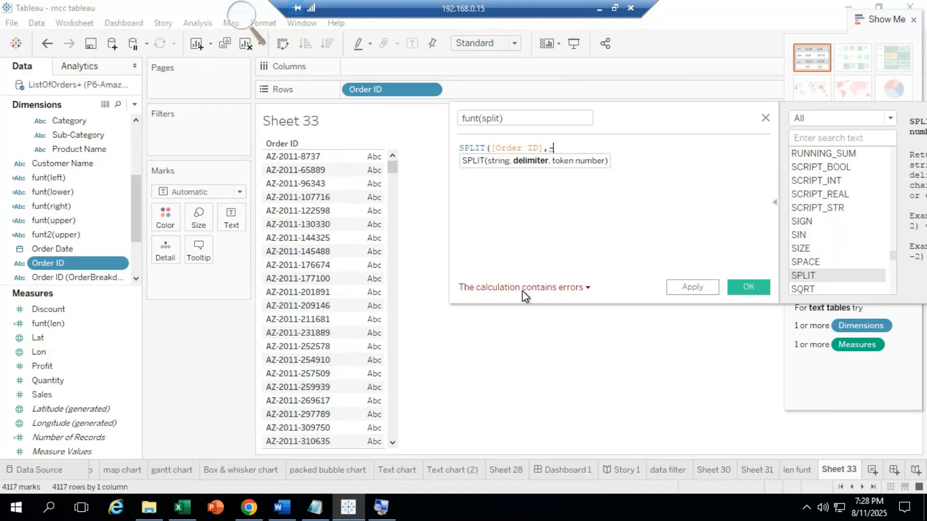
key("BackSpace")
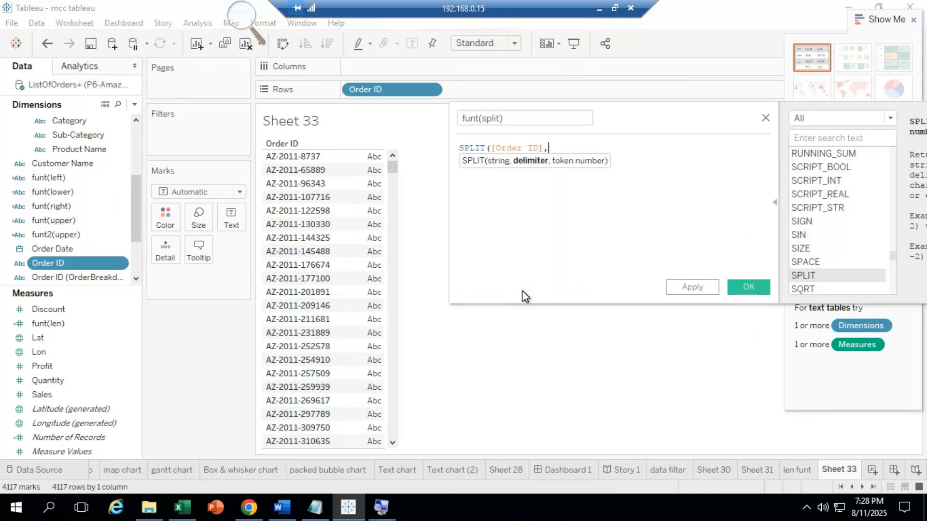
Step: Complete the formula as SPLIT([Order ID],"-",3) and save funt(split)
type("-")
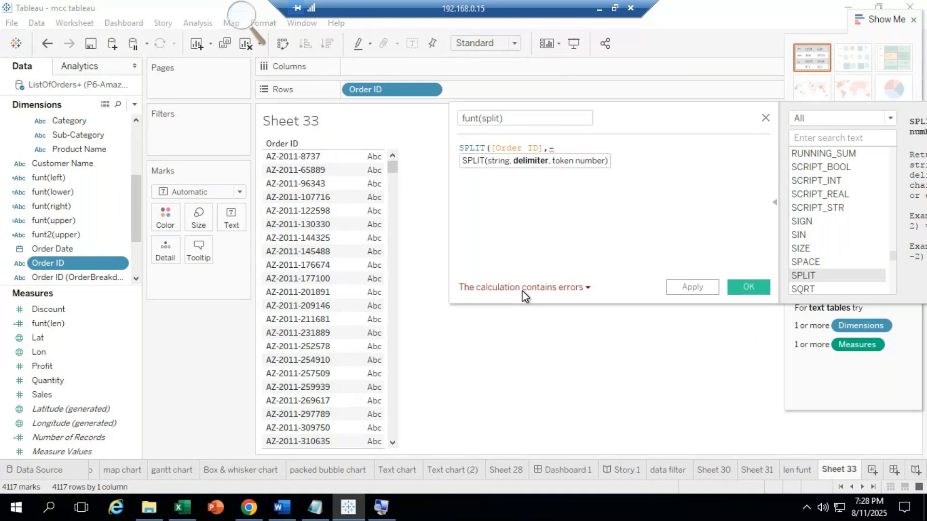
type(",")
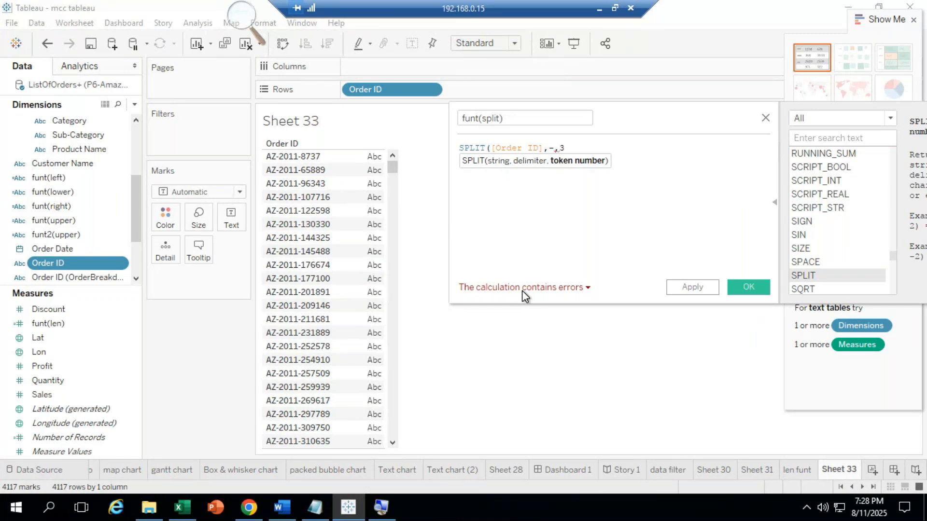
type("3")
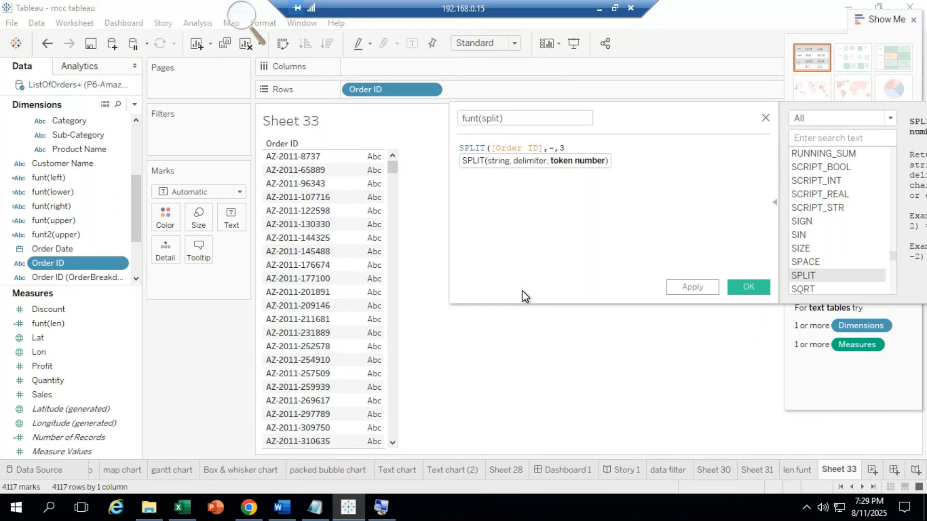
type(")")
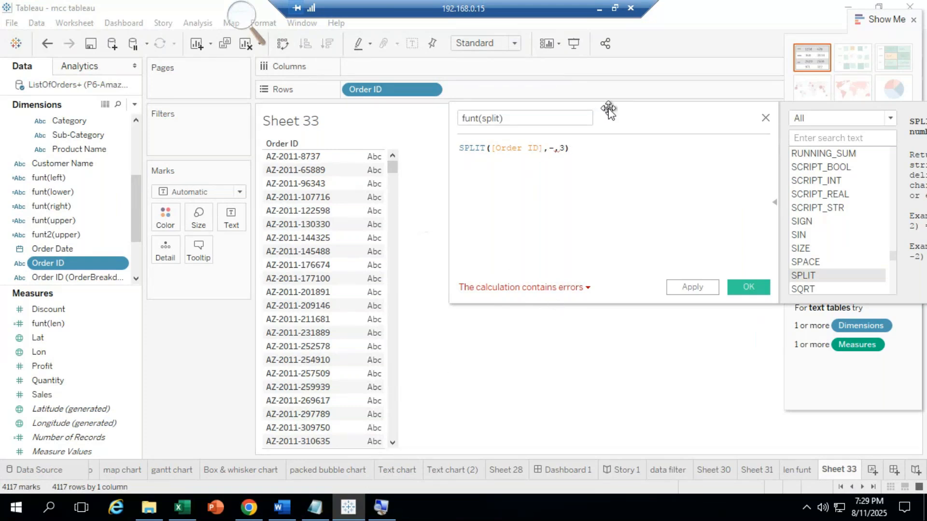
left_click(550, 150)
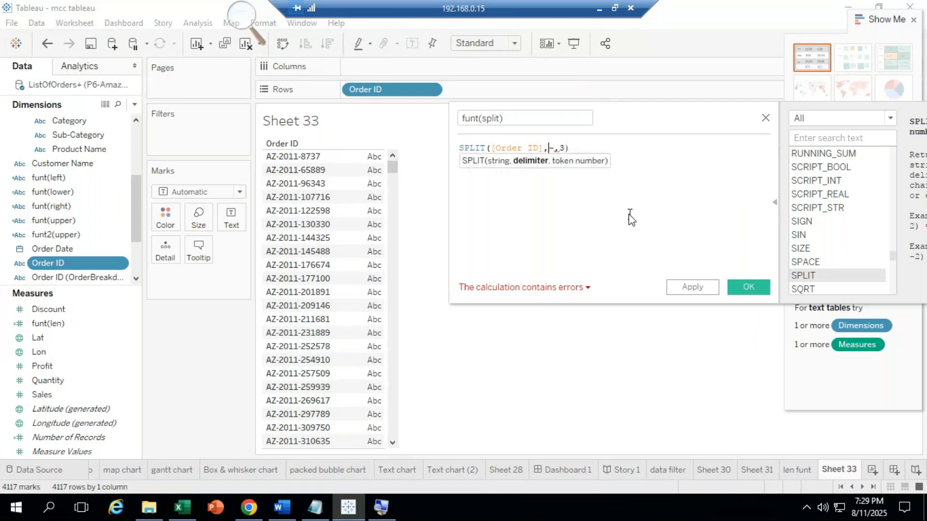
type("\"")
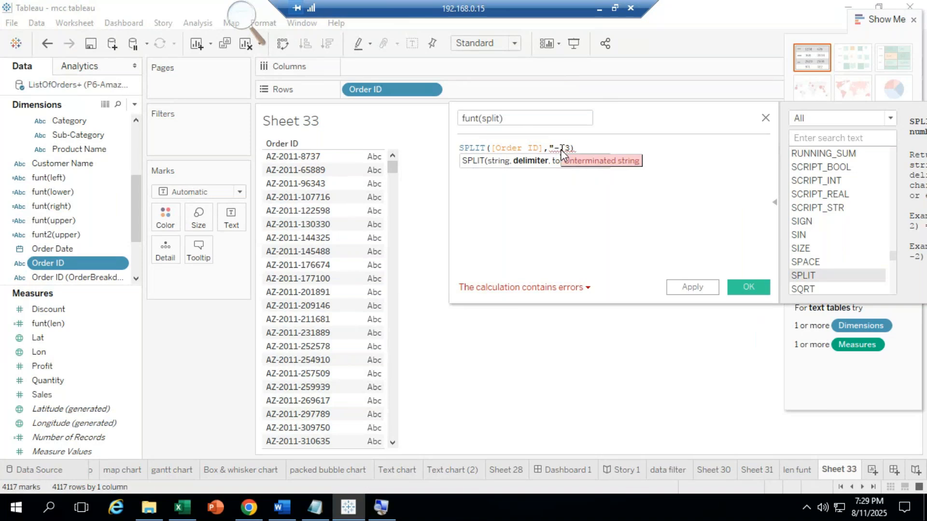
type("-")
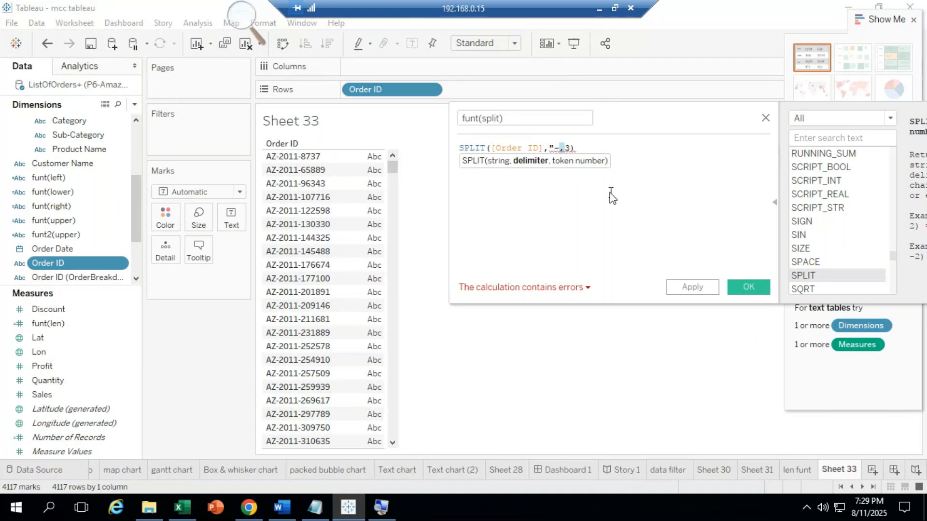
type("\",")
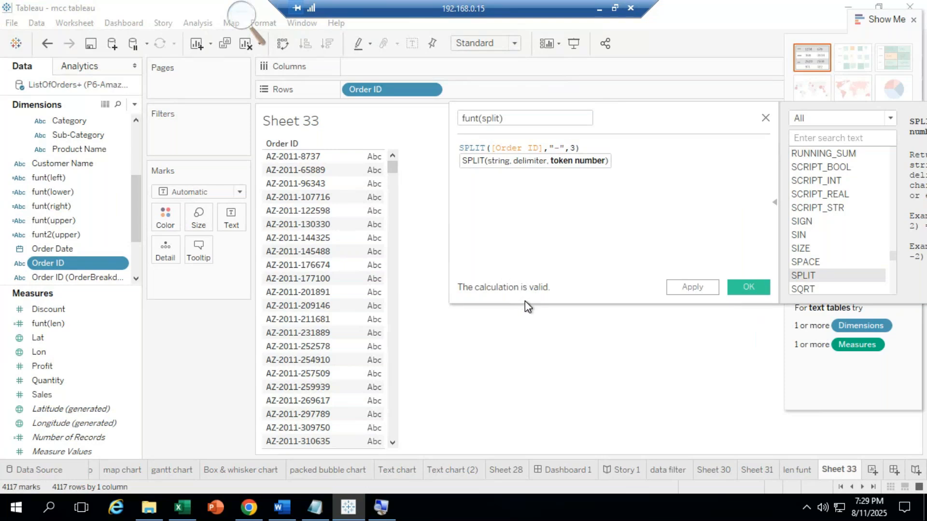
left_click(749, 287)
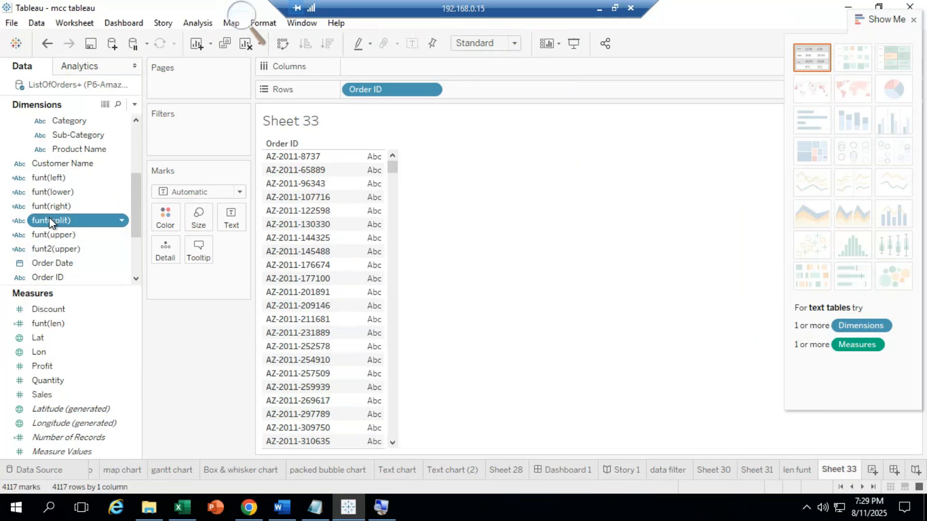
Step: Replace Order ID on Rows with funt(split), then minimize the remote desktop
left_click_drag(51, 223, 299, 230)
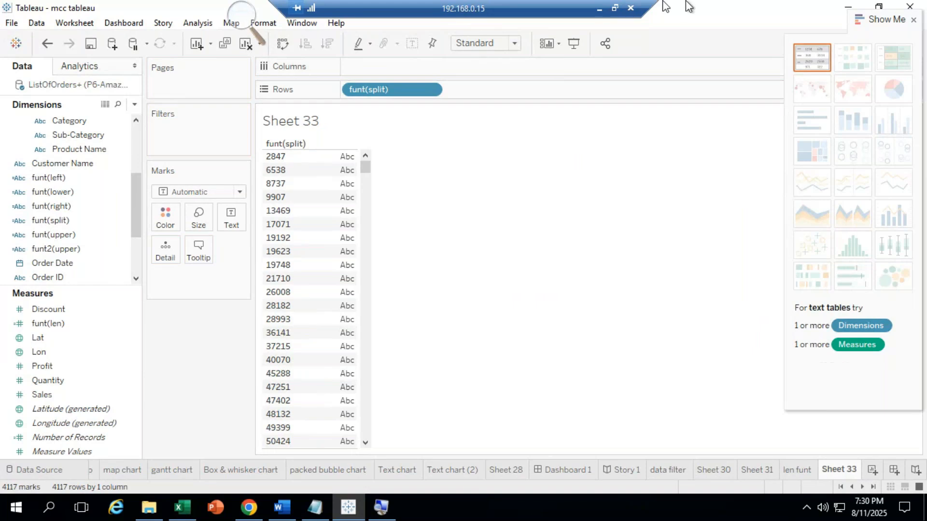
left_click(600, 10)
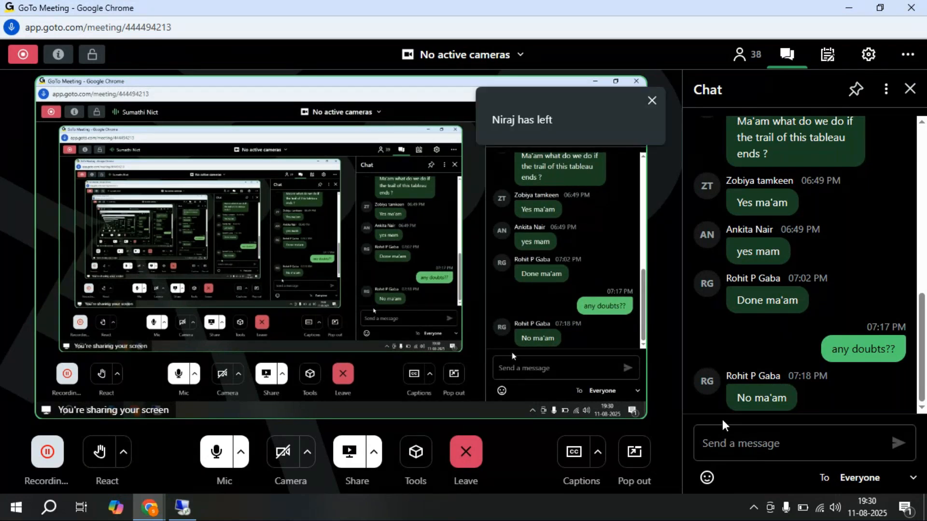
Step: Place the cursor in the GoTo Meeting chat's message box
left_click(738, 450)
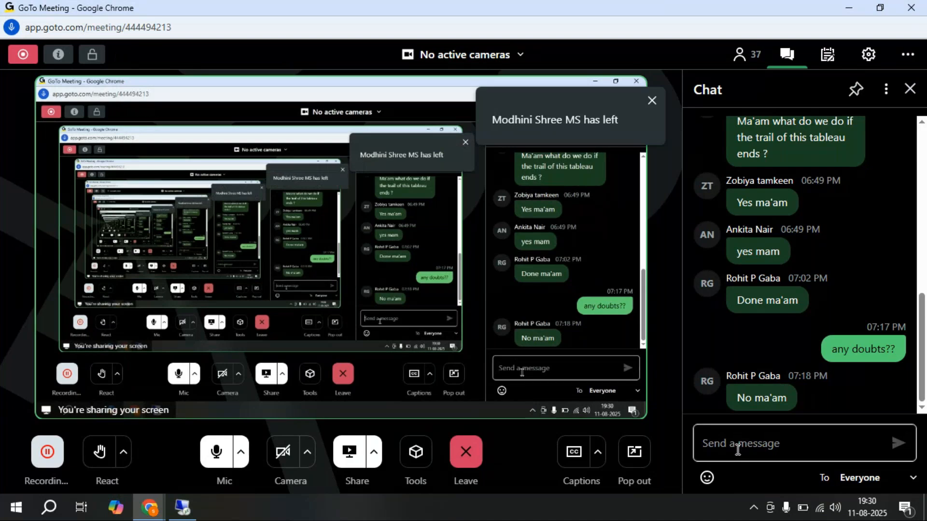